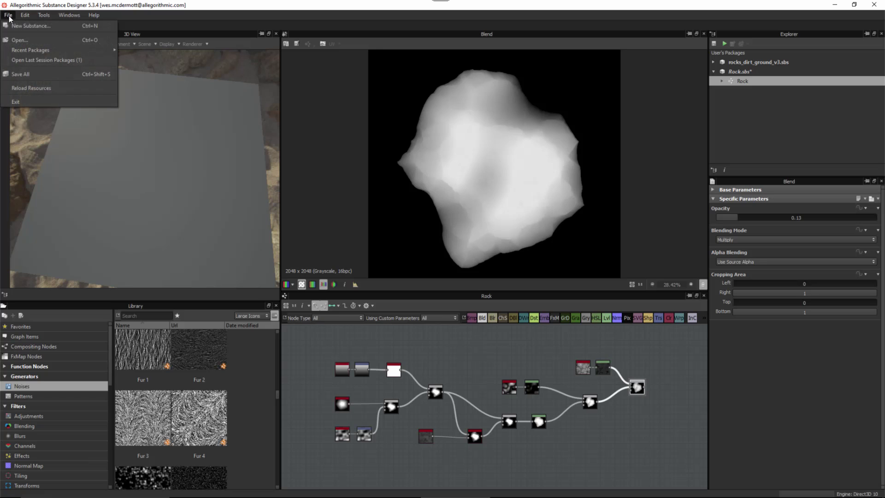
Step: Create a new substance graph named Rock_Ground from the Physically Based (Metallic/Roughness) template
click(17, 26)
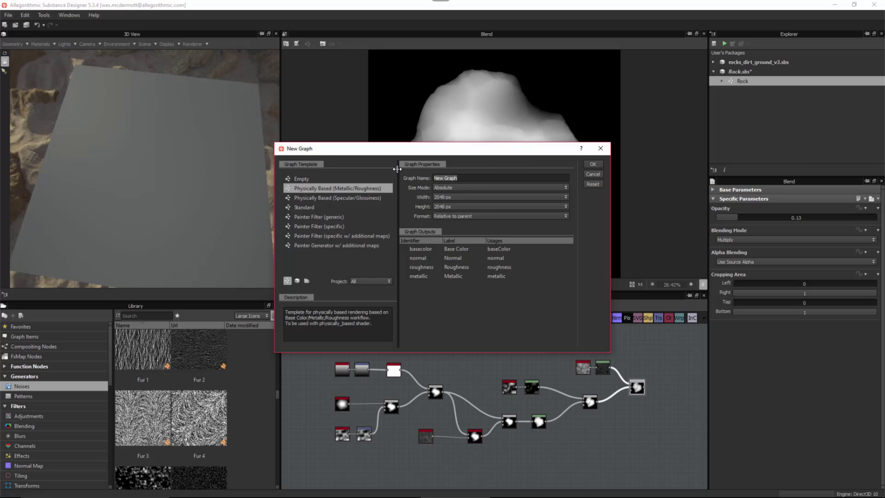
text(Rock_Ground)
click(594, 164)
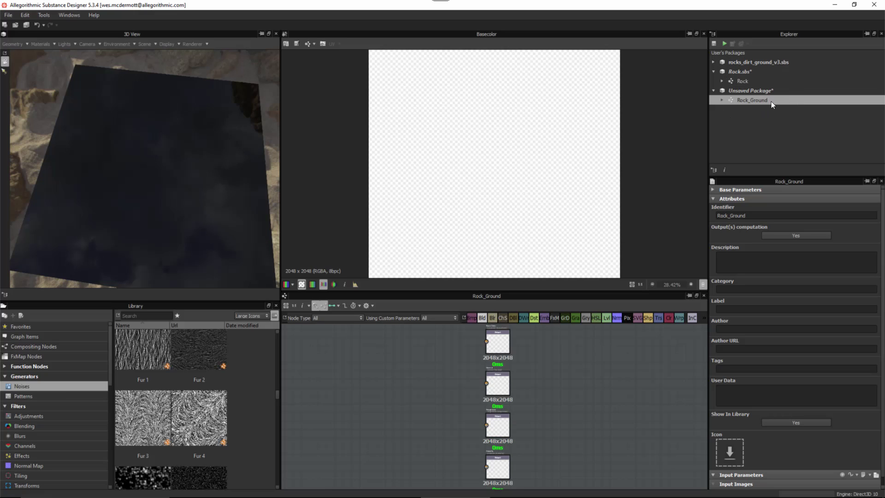
click(758, 91)
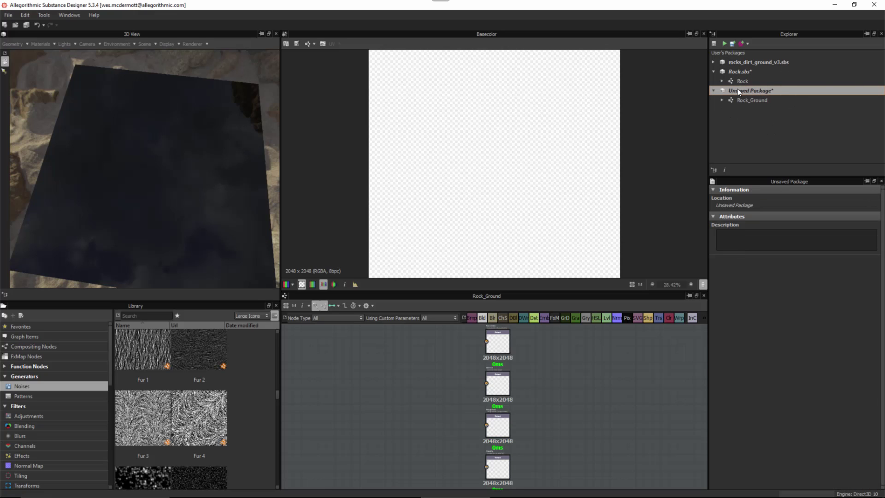
click(727, 124)
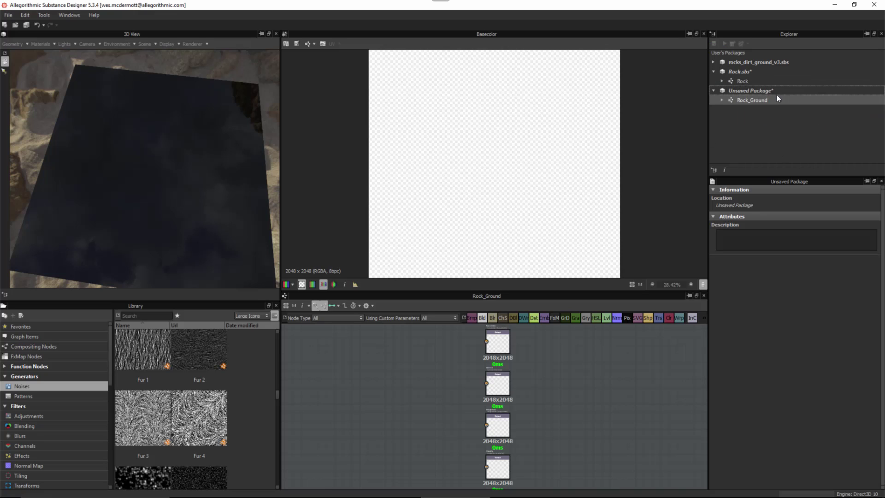
click(748, 101)
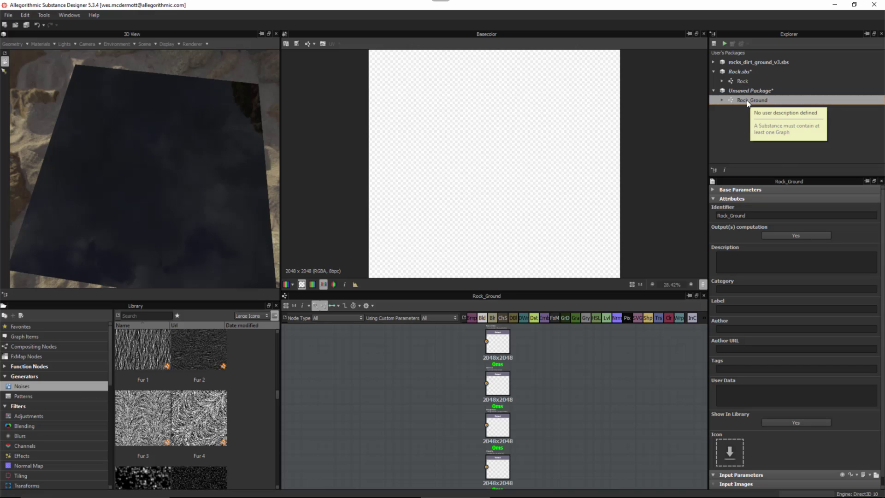
Step: Add a new folder to the unsaved package and rename it Utilities
click(746, 92)
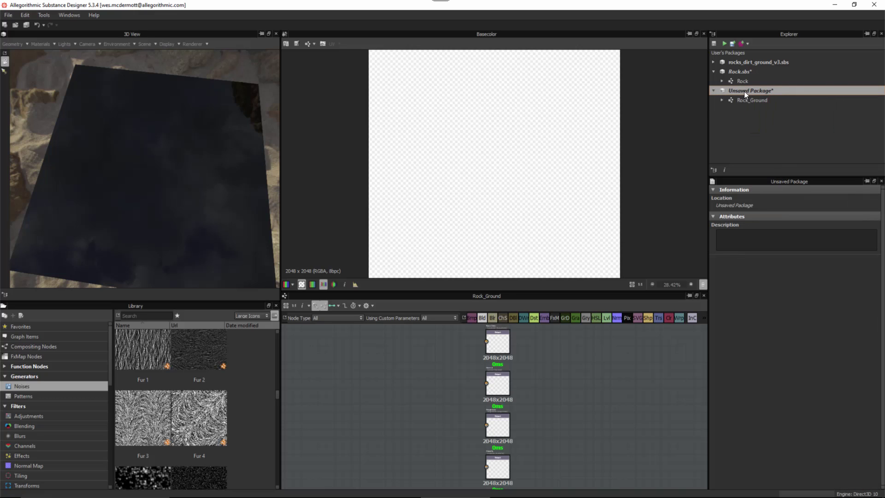
right_click(743, 90)
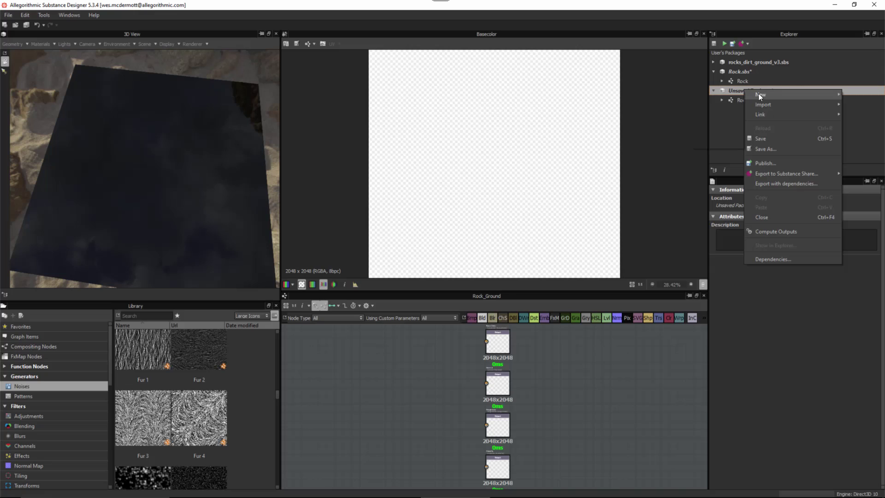
mouse_move(756, 94)
click(708, 143)
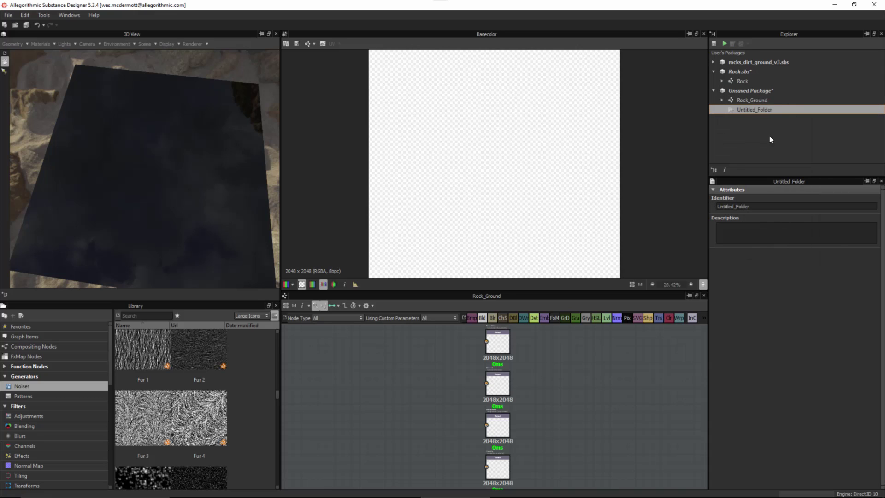
right_click(754, 110)
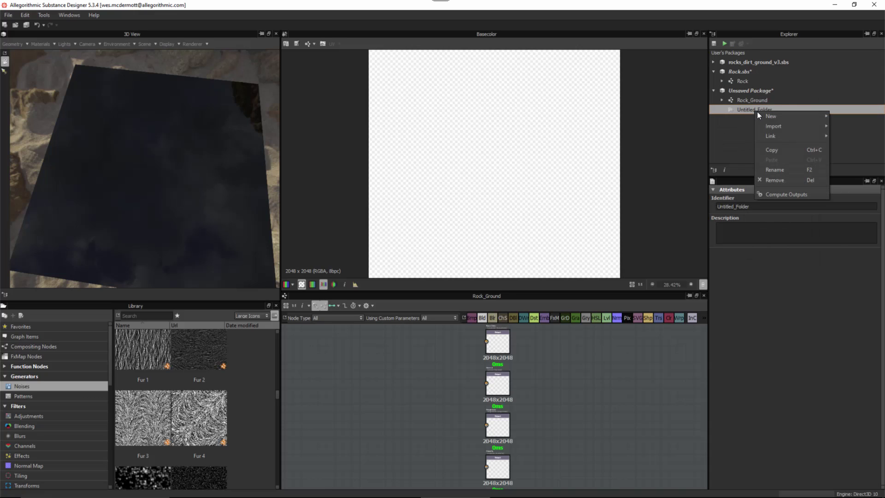
click(771, 168)
text(Utilities)
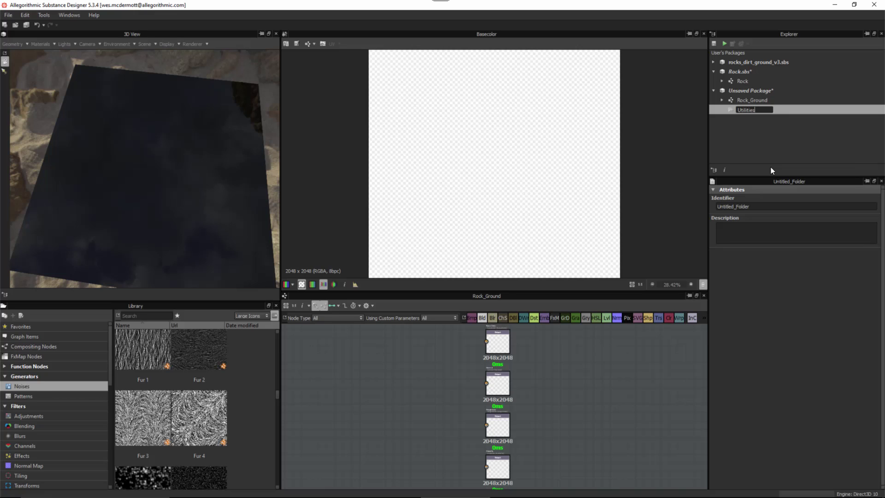
key(Return)
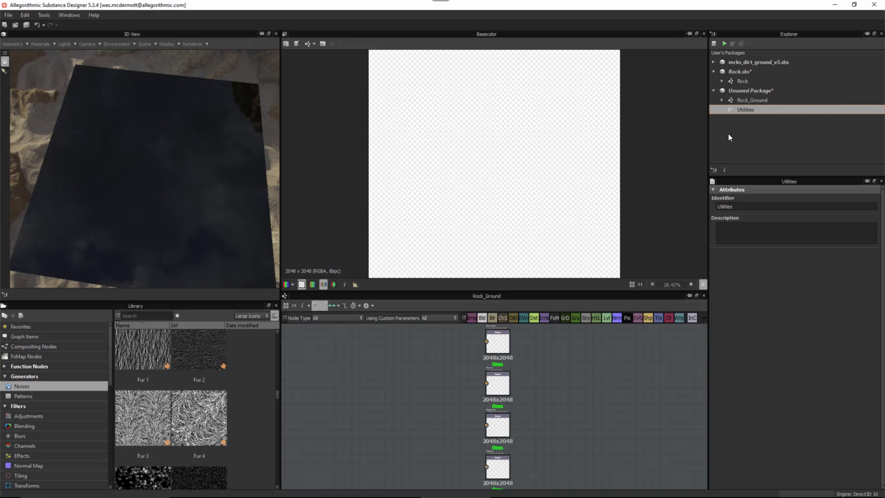
Step: Create a graph named rock_shape from the Physically Based (Metallic/Roughness) template in the unsaved package and move it into the Utilities folder
right_click(741, 93)
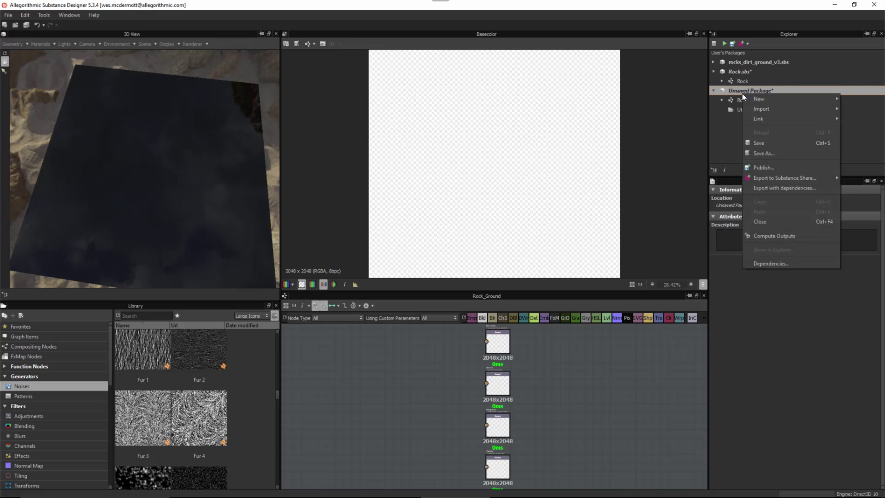
mouse_move(767, 99)
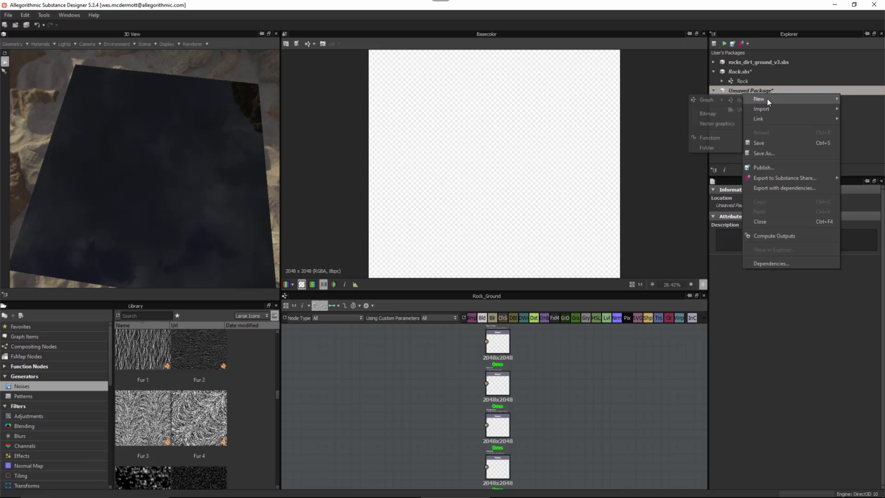
click(724, 98)
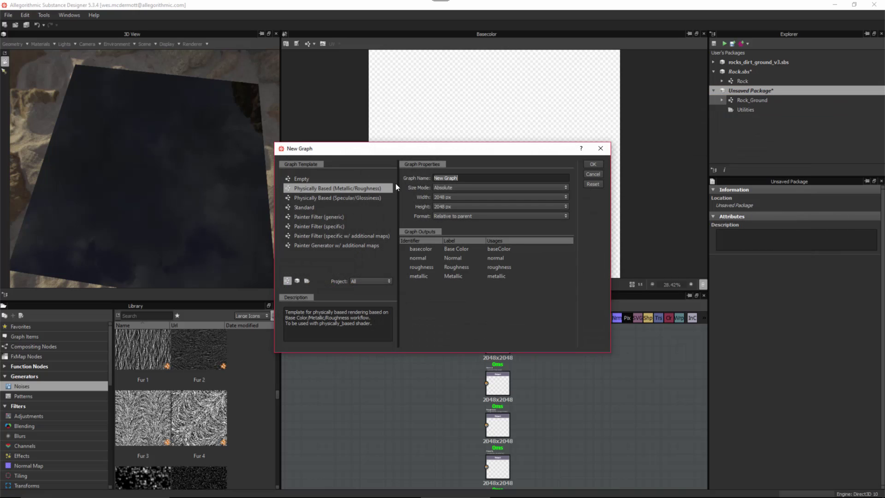
text(r)
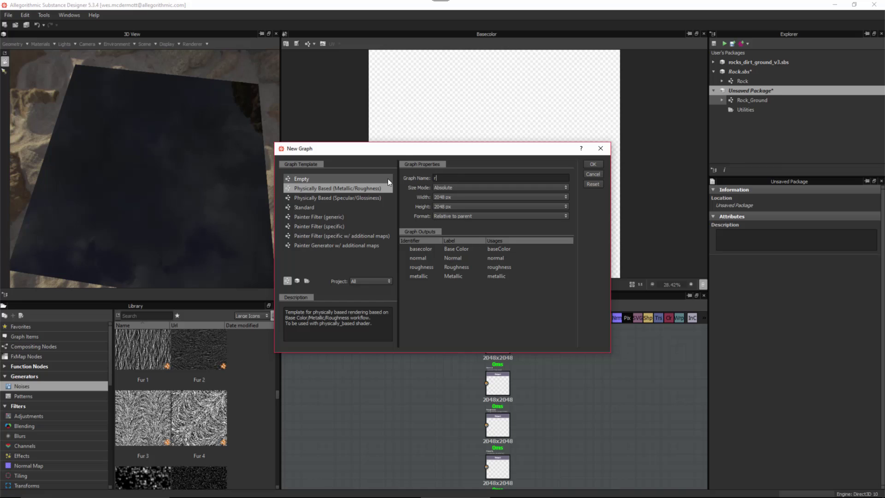
text(ock_shape)
click(595, 165)
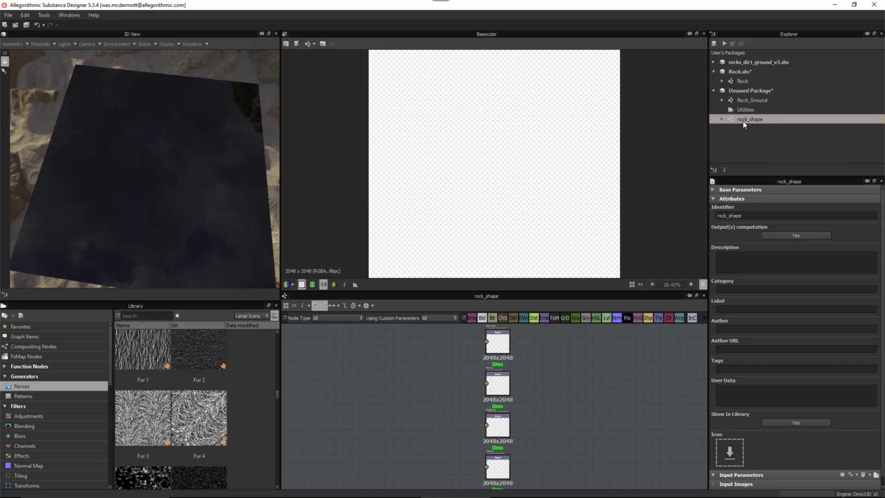
drag(739, 120, 742, 109)
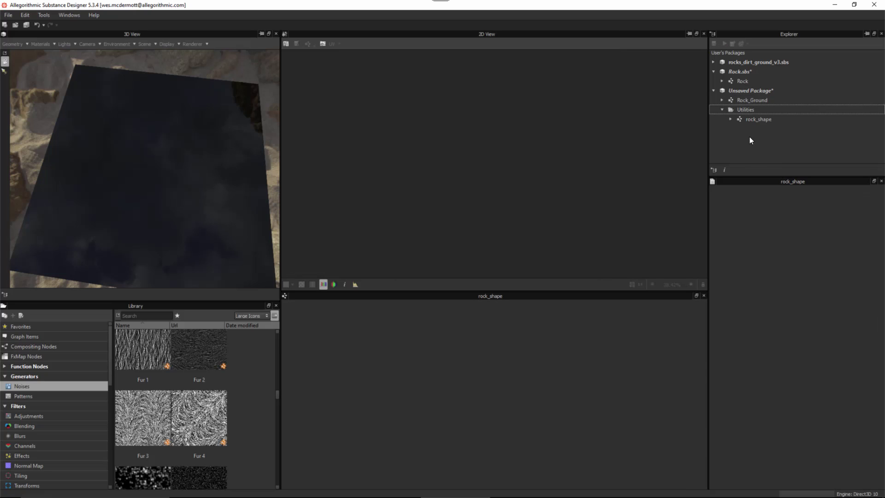
Step: Open the rock_shape graph and set its output computation to No
double_click(740, 120)
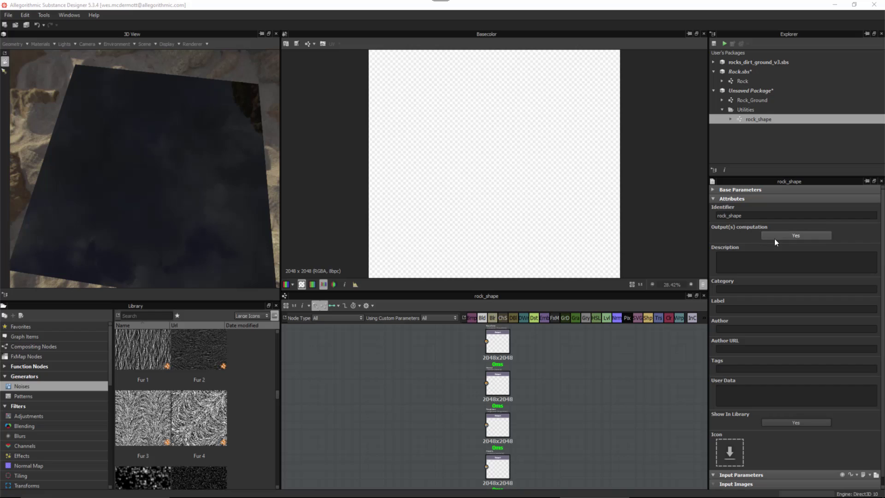
click(786, 238)
click(787, 243)
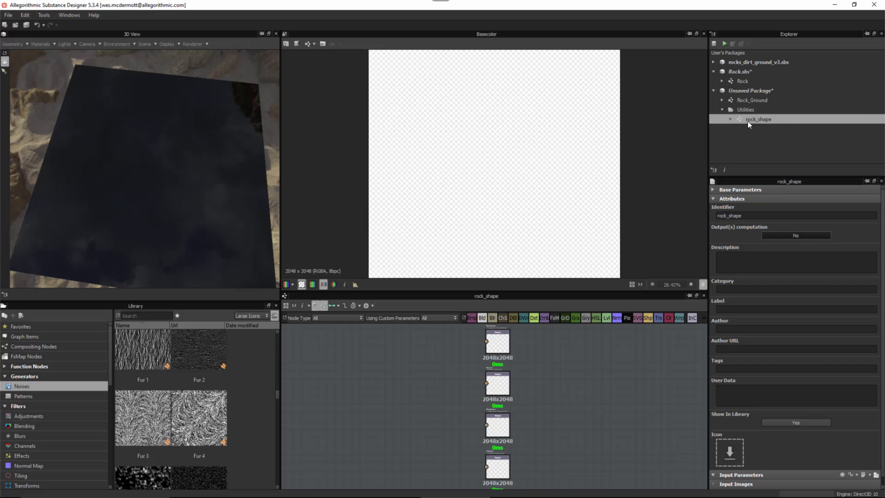
mouse_move(747, 124)
Step: Delete all four template output nodes from the rock_shape graph
scroll(592, 392, down, 1)
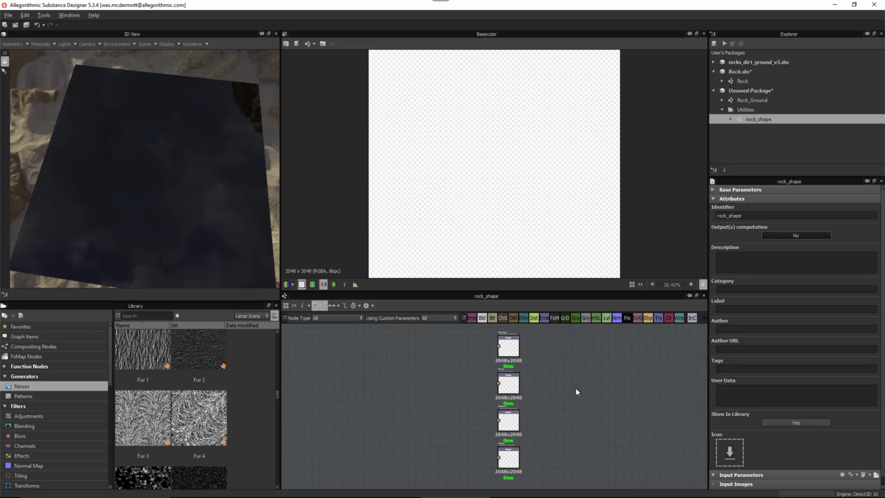
middle_drag(508, 397, 527, 395)
middle_drag(619, 401, 632, 402)
drag(495, 338, 607, 484)
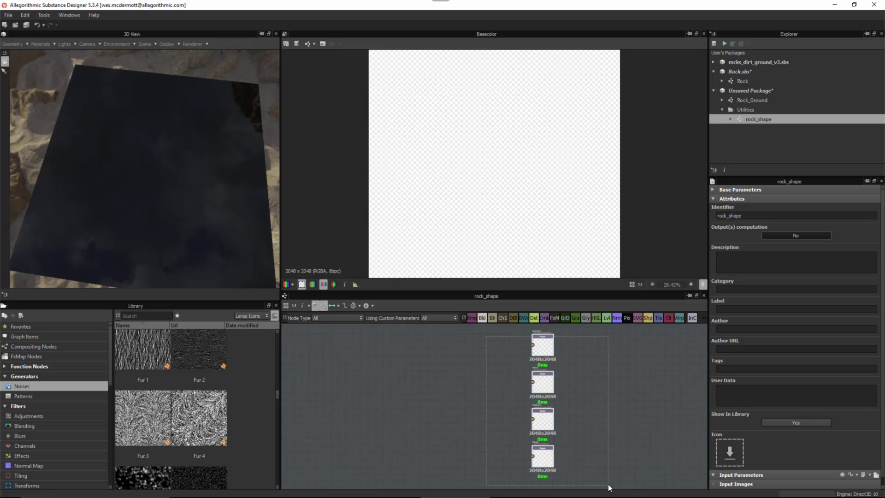
key(Delete)
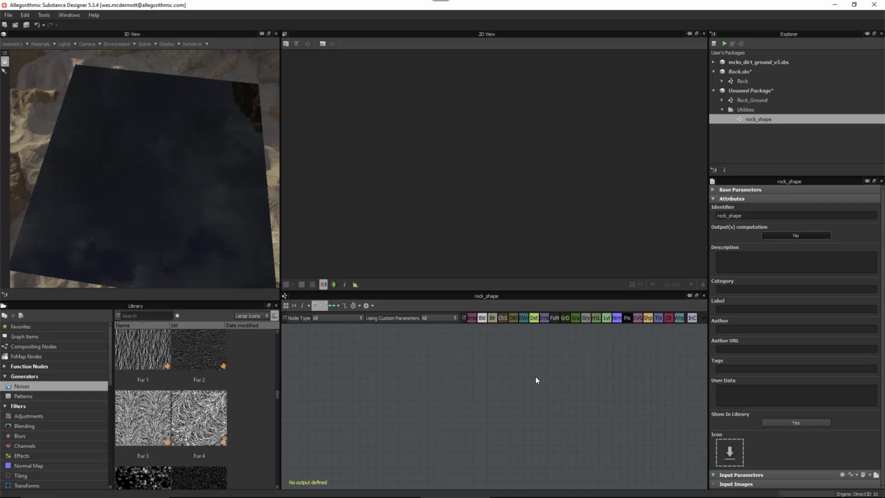
Step: Add an Output node to the rock_shape graph and give it a usage of height
key(space)
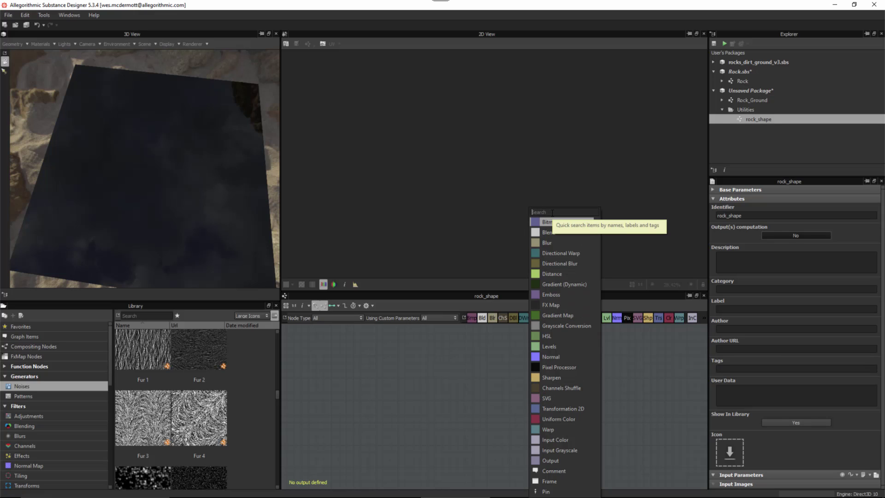
text(out)
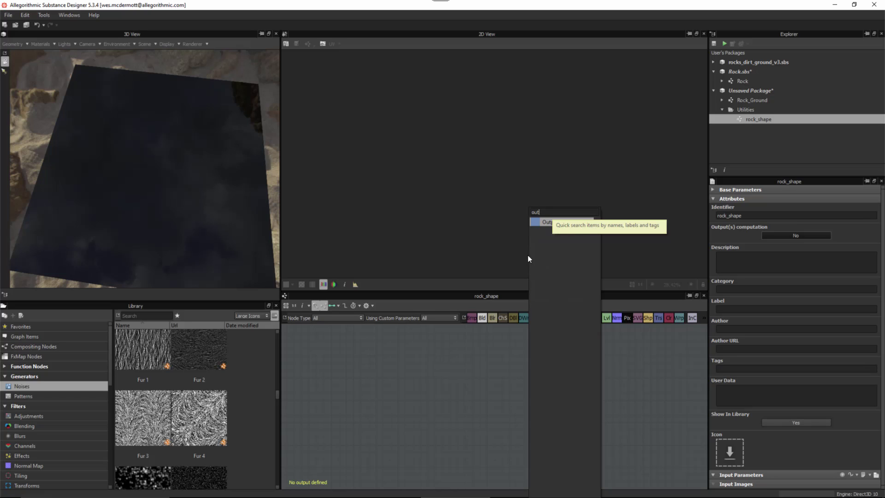
click(543, 222)
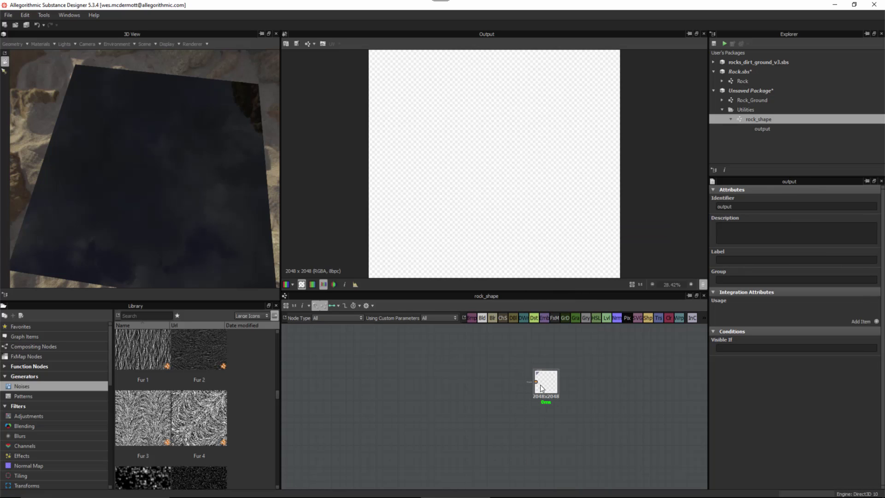
click(875, 321)
click(855, 309)
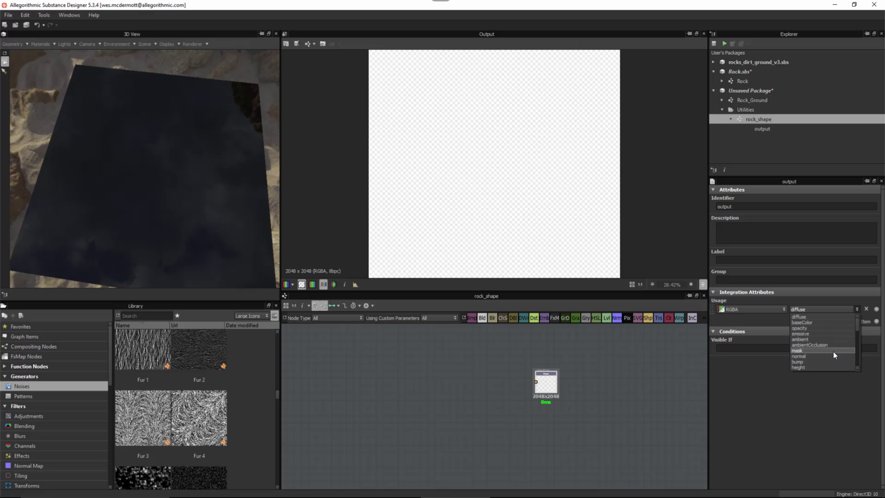
click(805, 365)
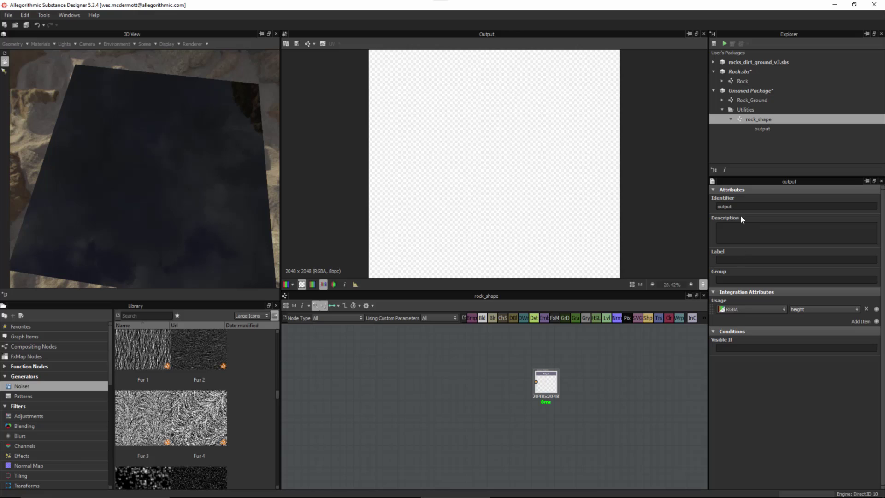
Step: Set the output node's identifier to height and its label to Height, and shift the node slightly aside
double_click(748, 206)
text(height)
click(734, 263)
text(Height)
key(Return)
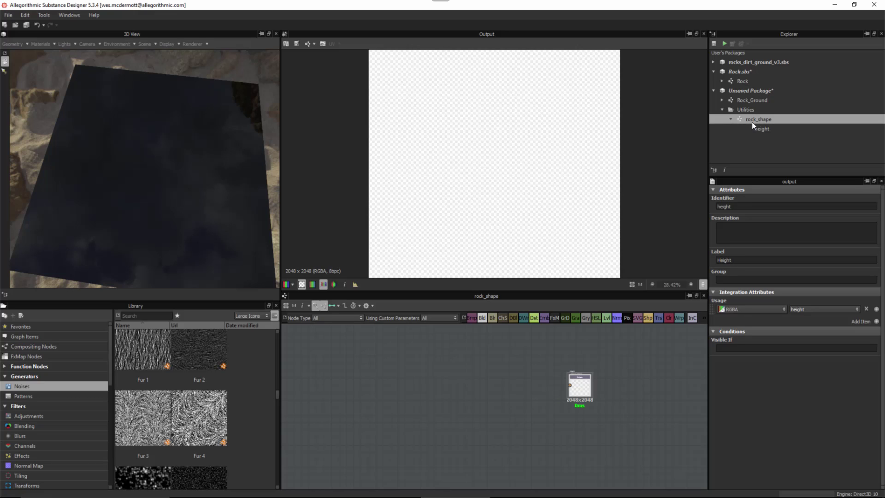
drag(580, 391, 595, 395)
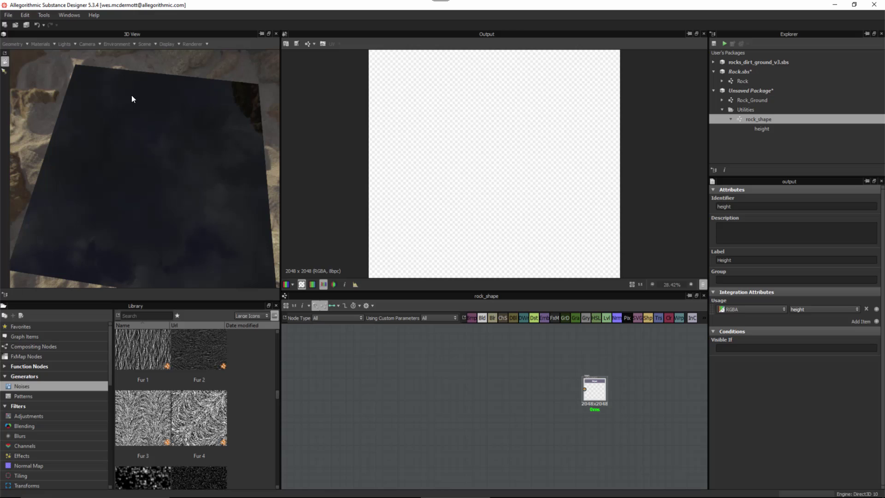
click(46, 44)
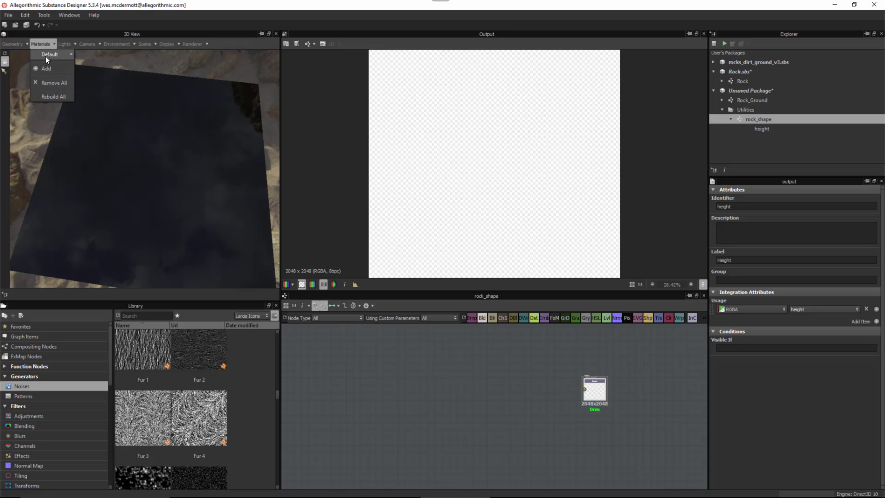
mouse_move(49, 55)
mouse_move(113, 69)
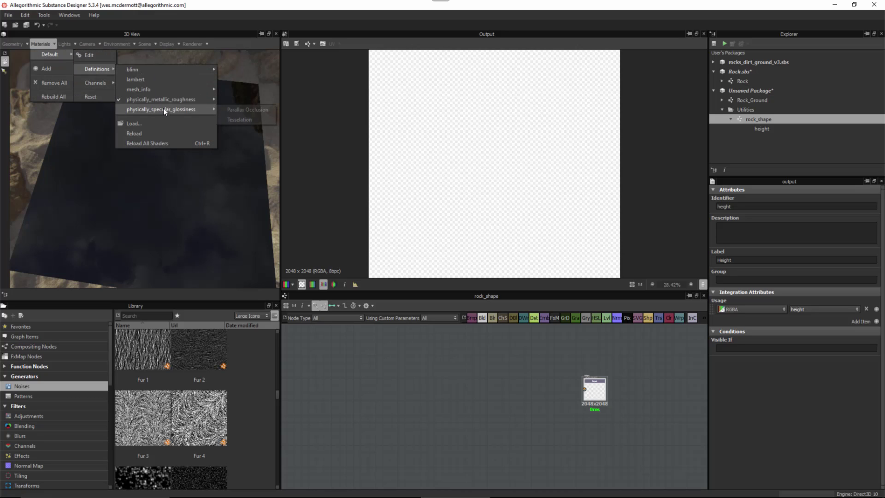
mouse_move(153, 101)
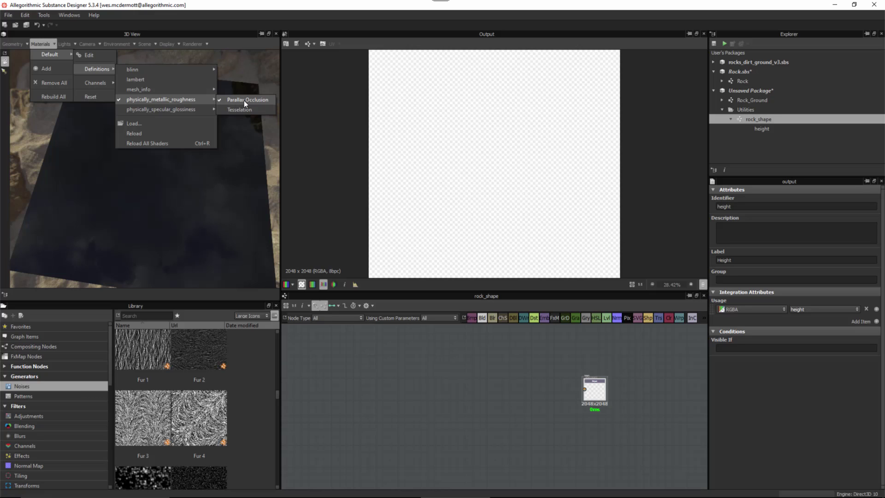
click(518, 391)
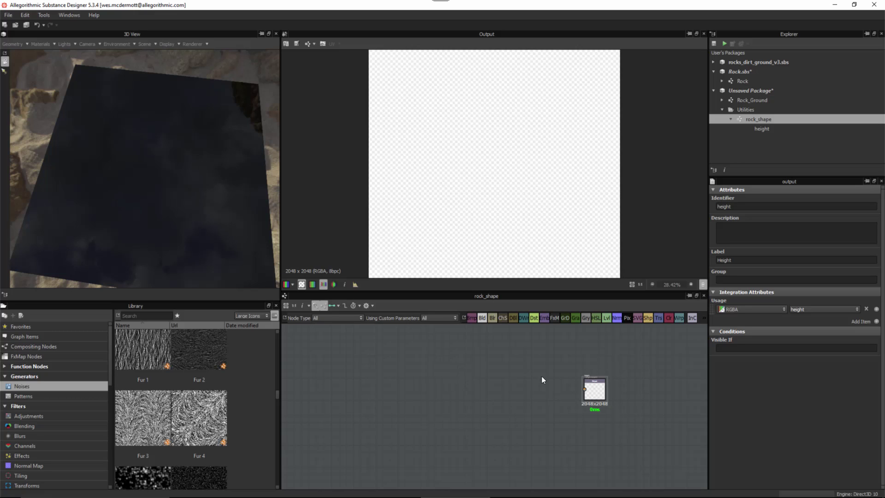
Step: Add a Base Material node to the rock_shape graph, show its parameters and place it above the height output node
key(space)
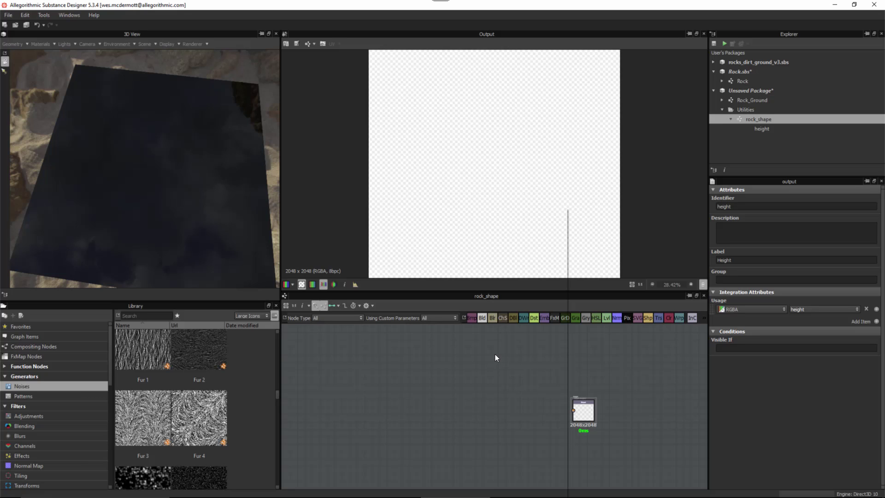
text(base)
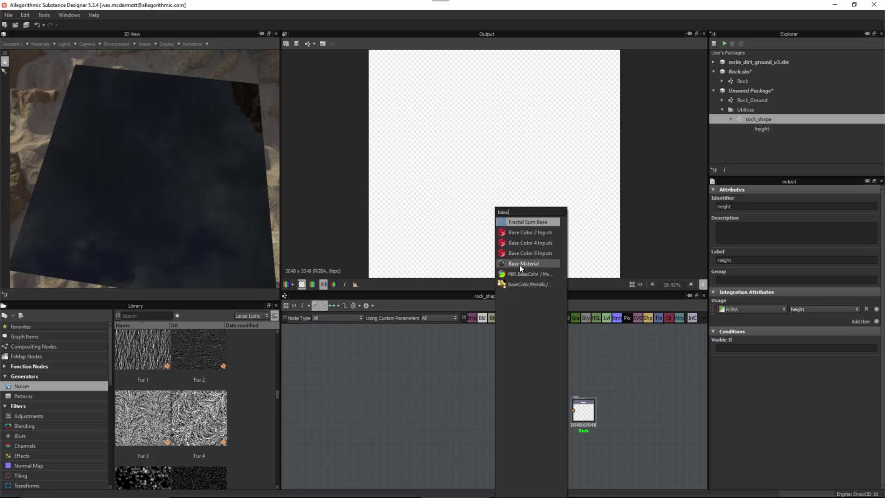
click(519, 264)
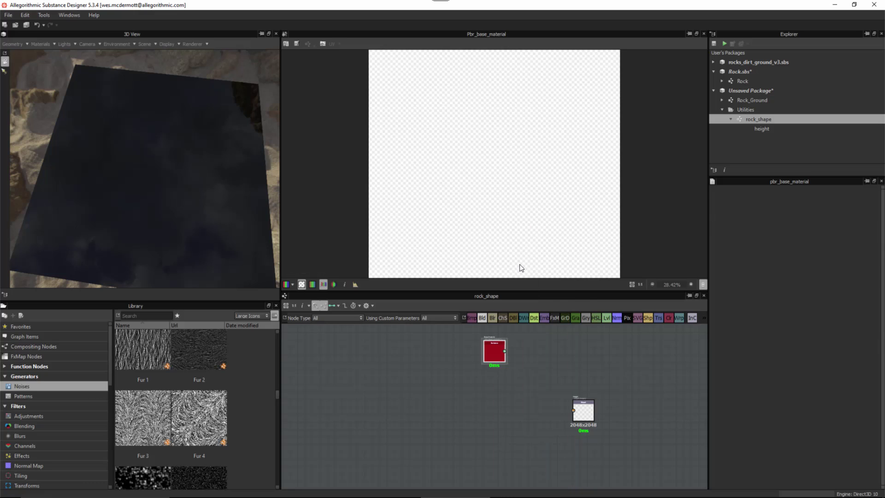
double_click(492, 356)
drag(492, 356, 619, 364)
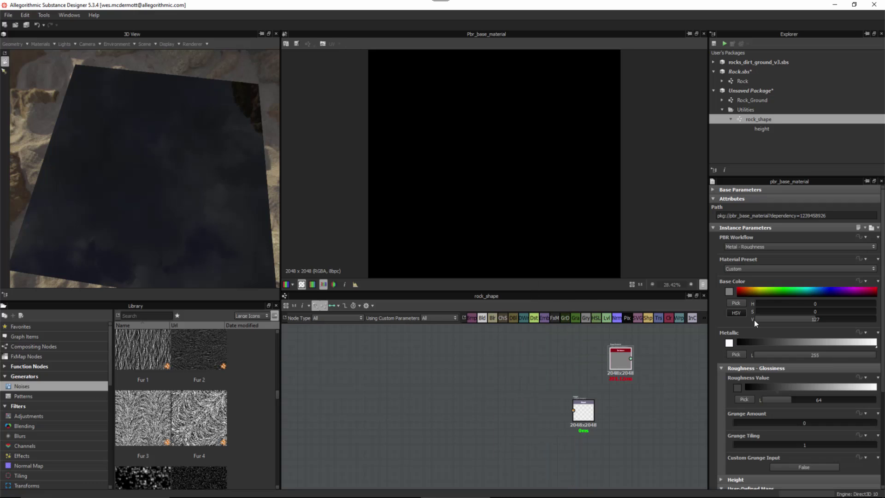
Step: Set the Base Material's preset to Dielectric and raise its roughness value to 248
click(739, 268)
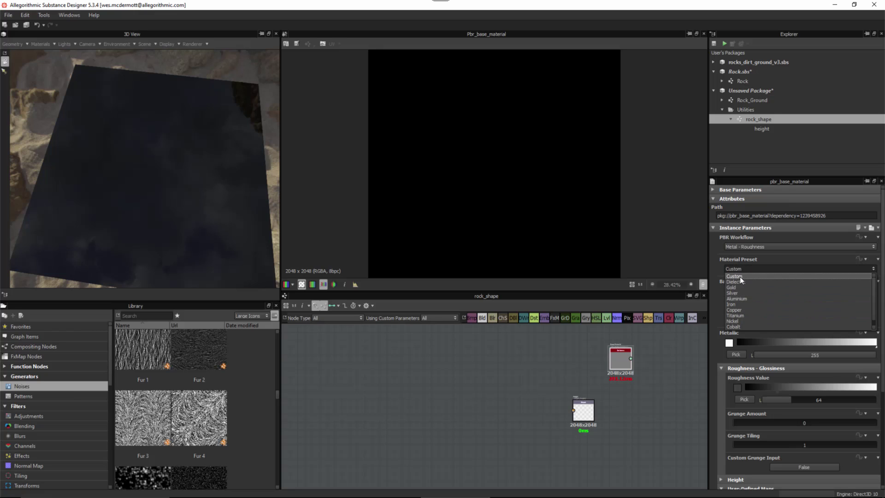
click(744, 280)
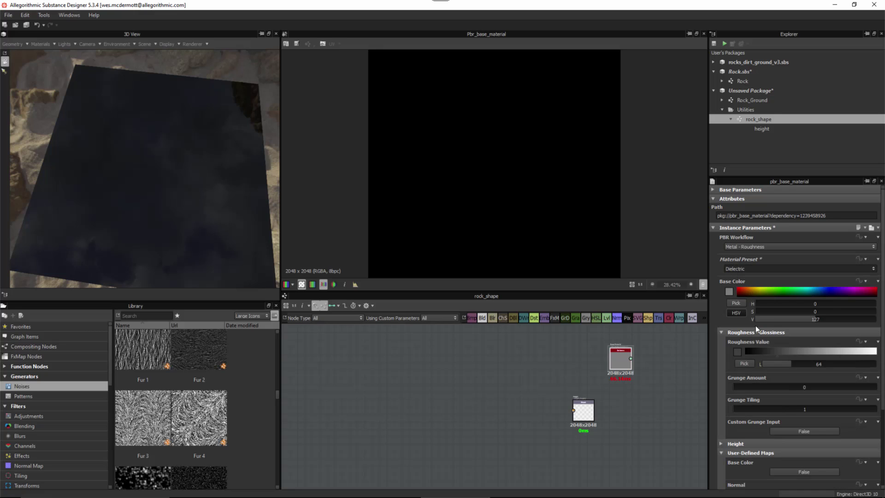
drag(788, 367, 873, 365)
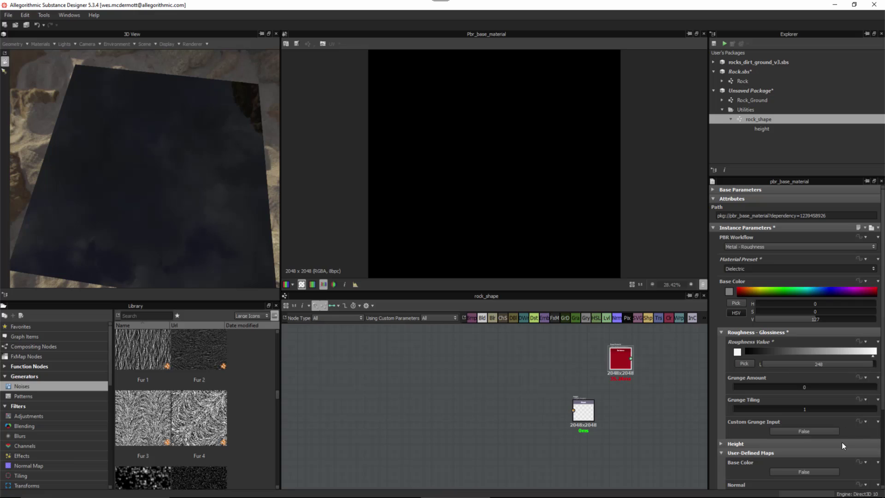
Step: Enable the Normal and Height user-defined maps on the Base Material node
scroll(785, 391, down, 3)
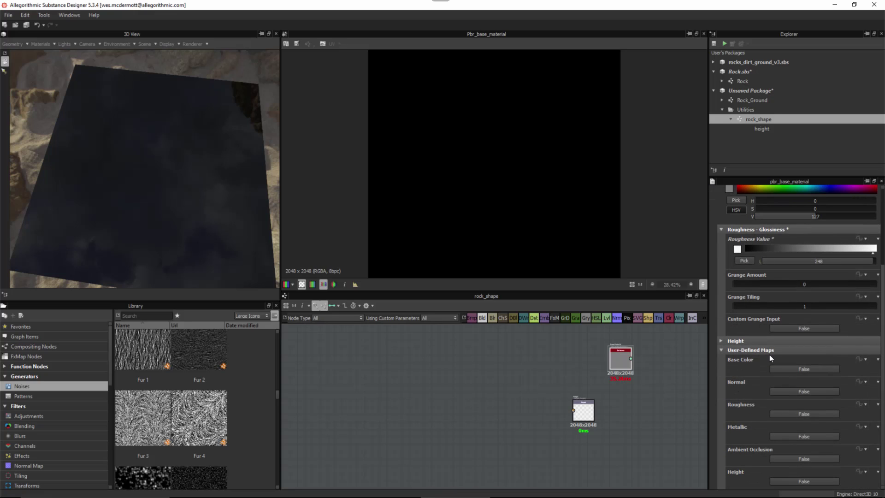
click(778, 390)
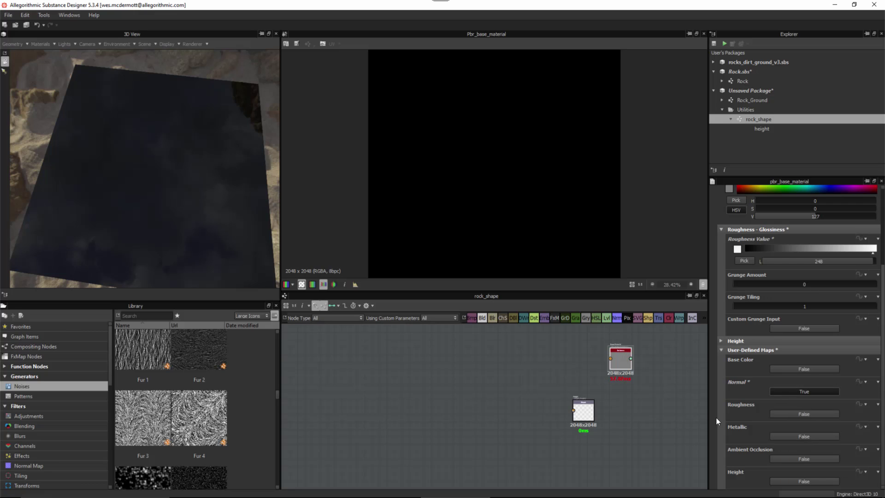
click(789, 480)
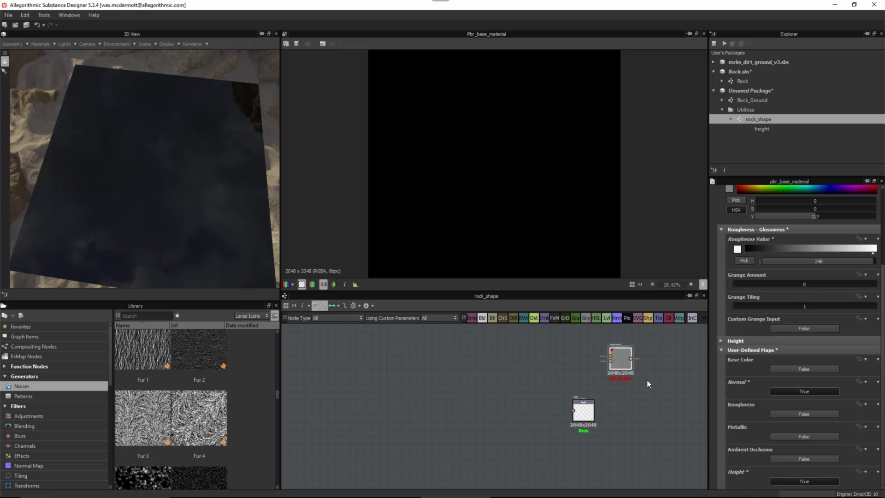
Step: Move the height output node closer beneath the Base Material node and shift the material node slightly aside
scroll(620, 422, up, 3)
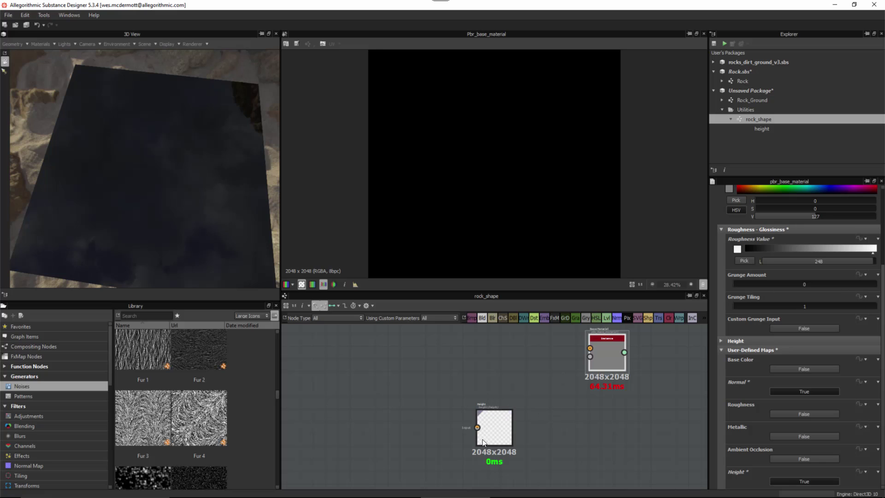
drag(483, 442, 504, 440)
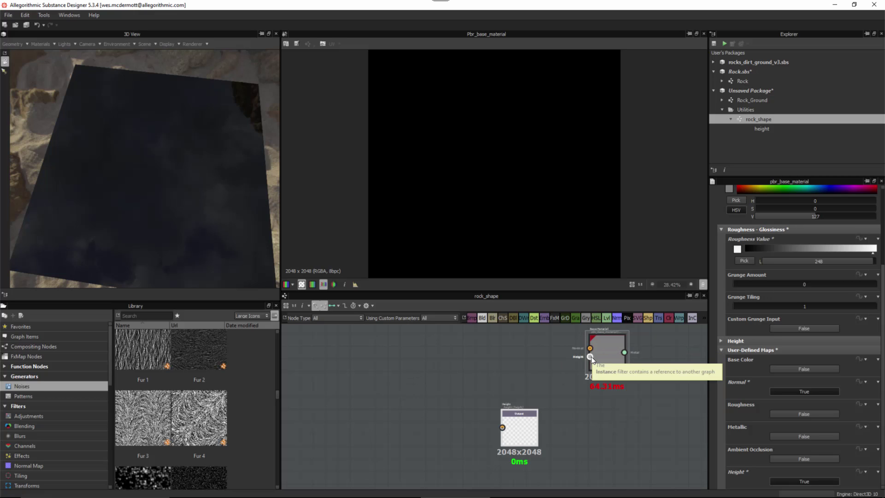
drag(595, 362, 597, 375)
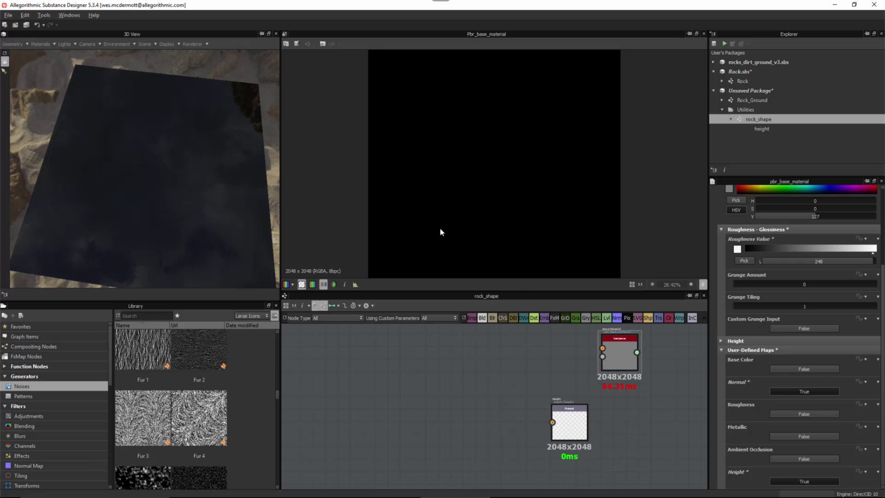
Step: Add a Polygon 2 node in the empty graph area well ahead of the height output and Base Material nodes
alt+right_drag(476, 418, 427, 411)
alt+middle_drag(427, 411, 528, 412)
key(space)
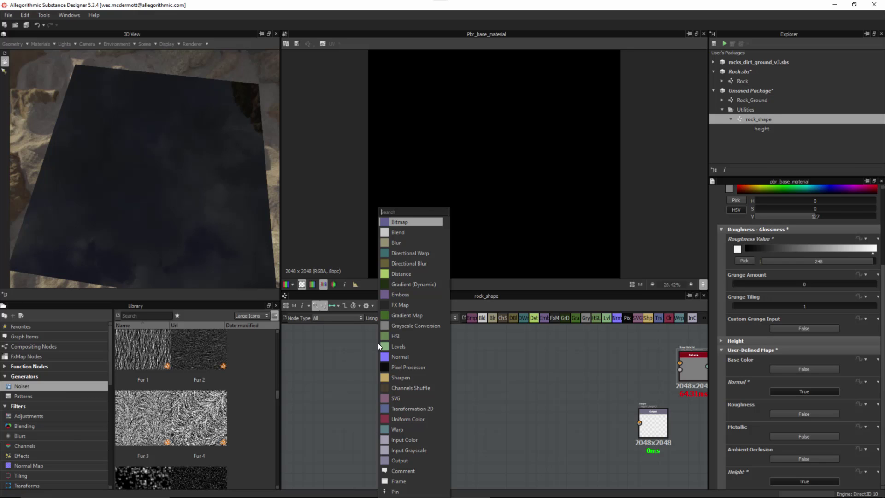
text(pol)
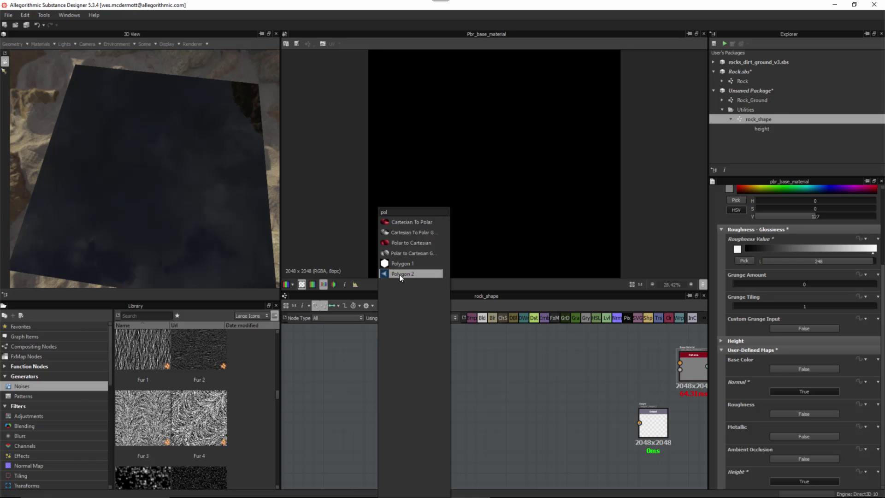
click(400, 275)
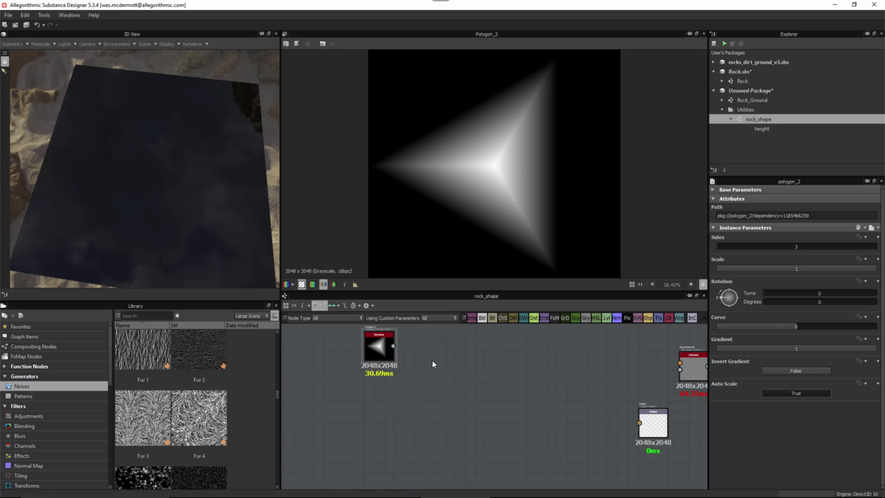
Step: Enlarge the library area and look up the Polygon 2 generator among the Patterns generators
key(space)
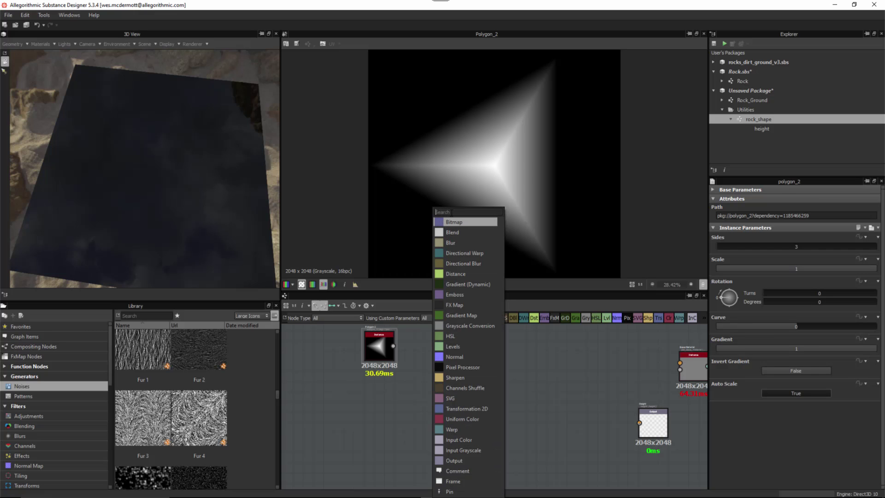
click(553, 394)
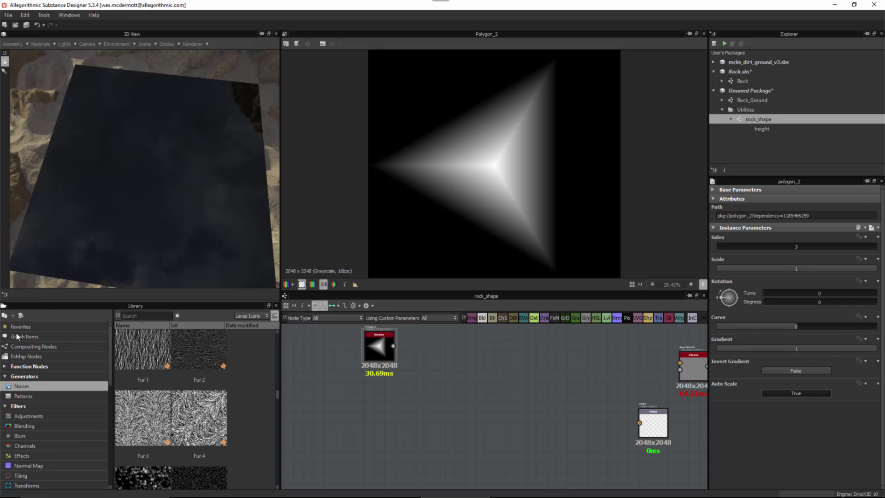
drag(138, 301, 138, 266)
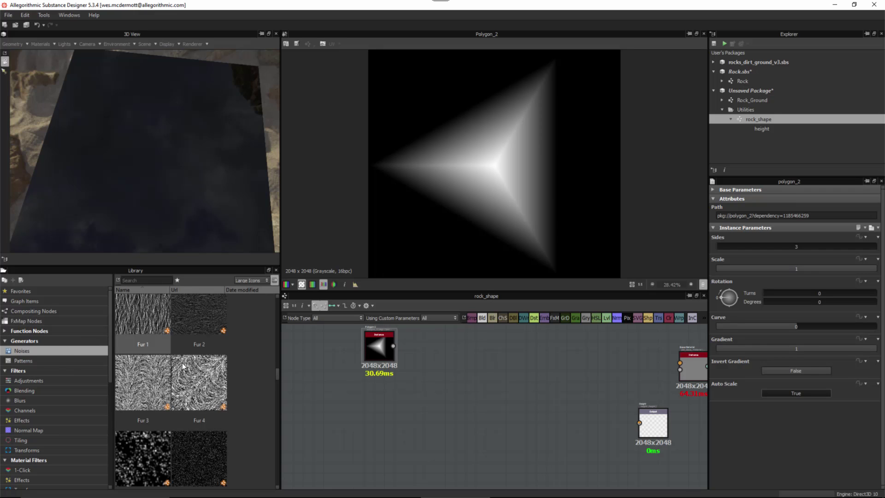
click(22, 360)
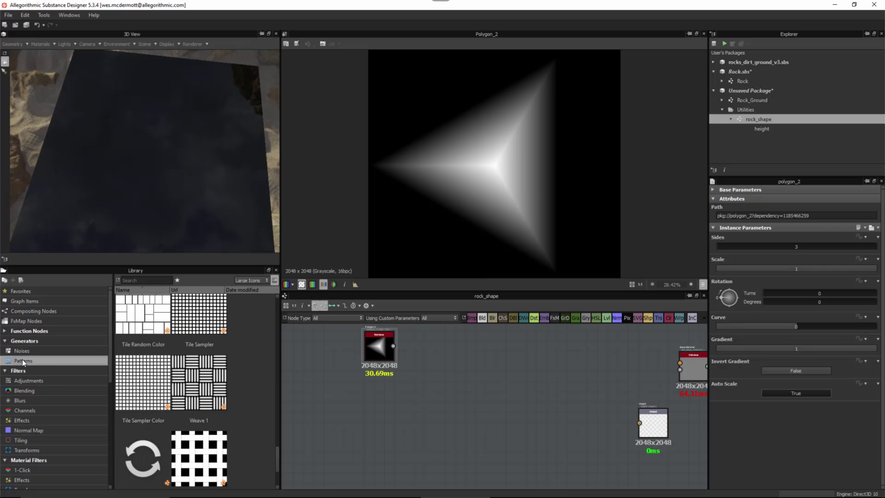
drag(275, 451, 272, 377)
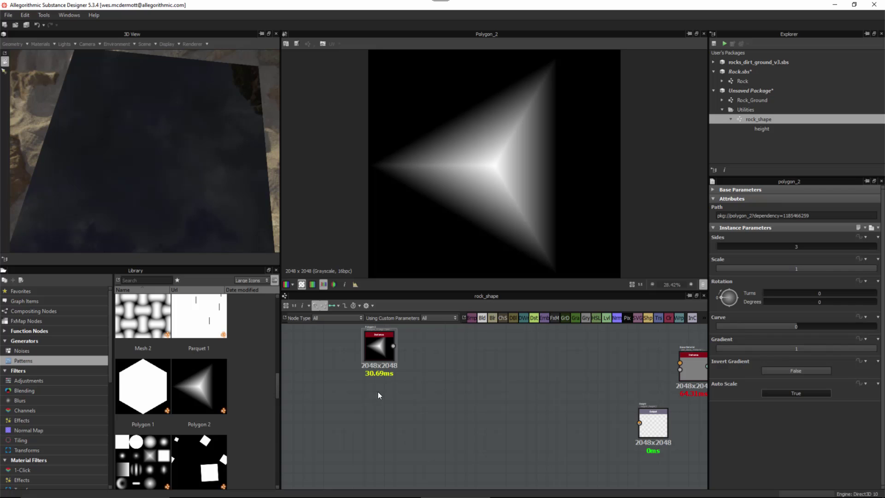
Step: Set the Polygon 2 node to 5 sides with a curve of 0.35 and a gradient of 0.66
scroll(397, 358, up, 1)
scroll(397, 357, down, 2)
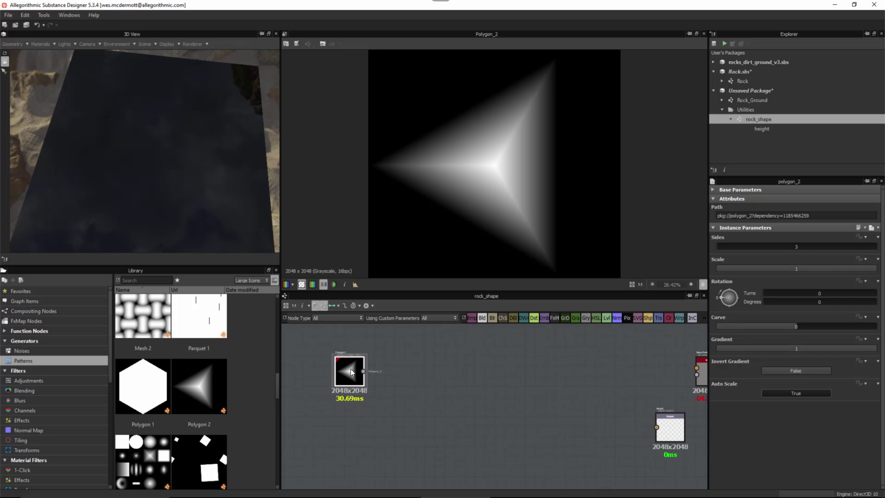
drag(723, 244, 728, 246)
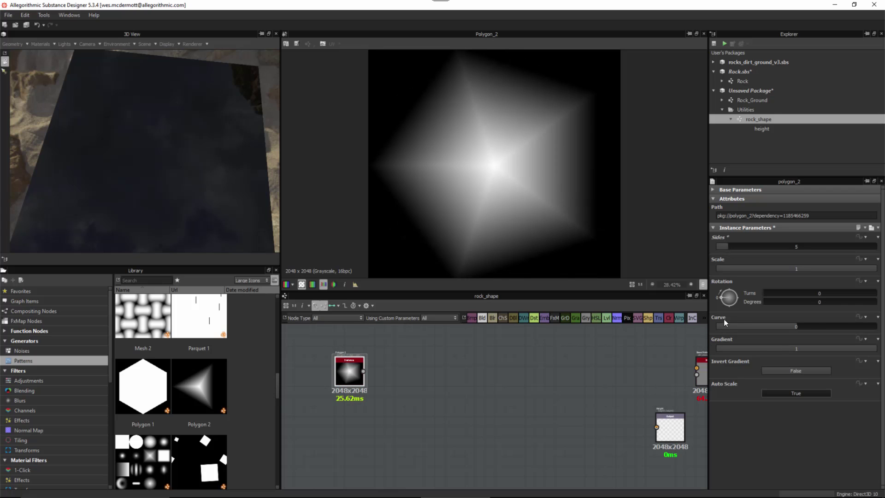
drag(798, 327, 824, 330)
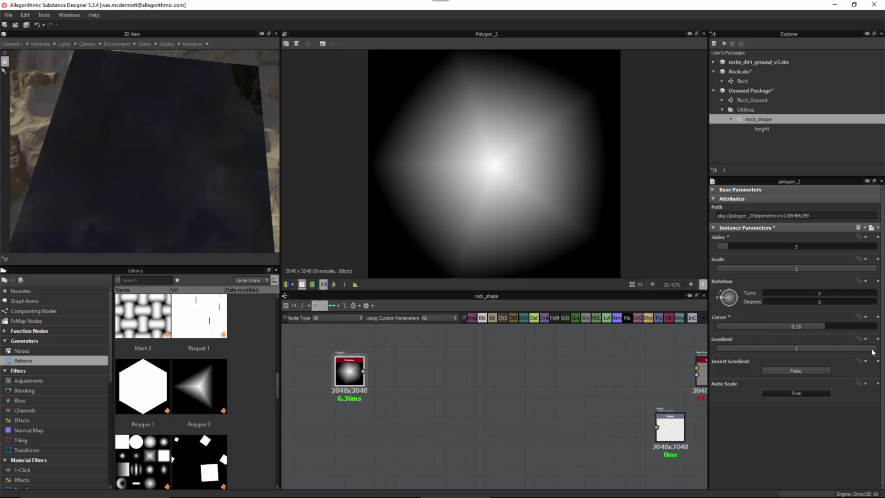
drag(872, 352, 822, 355)
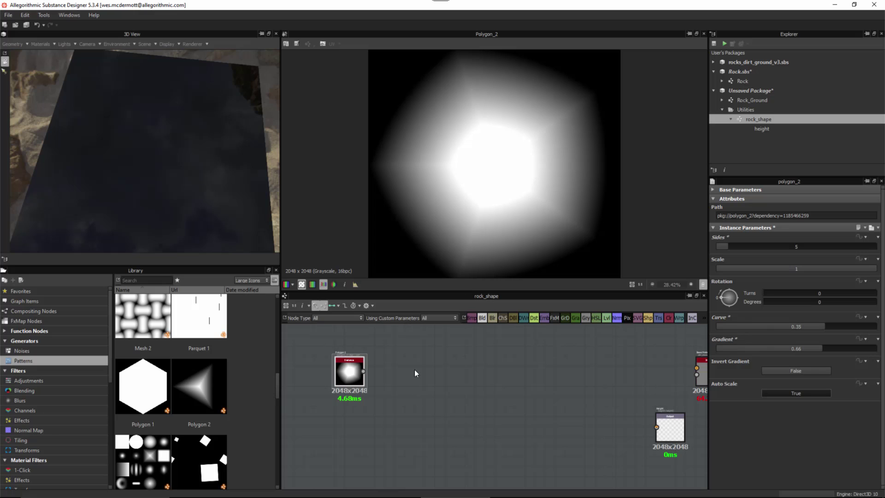
Step: Add a Perlin Noise 1 node and place it directly below the Polygon 2 node
key(space)
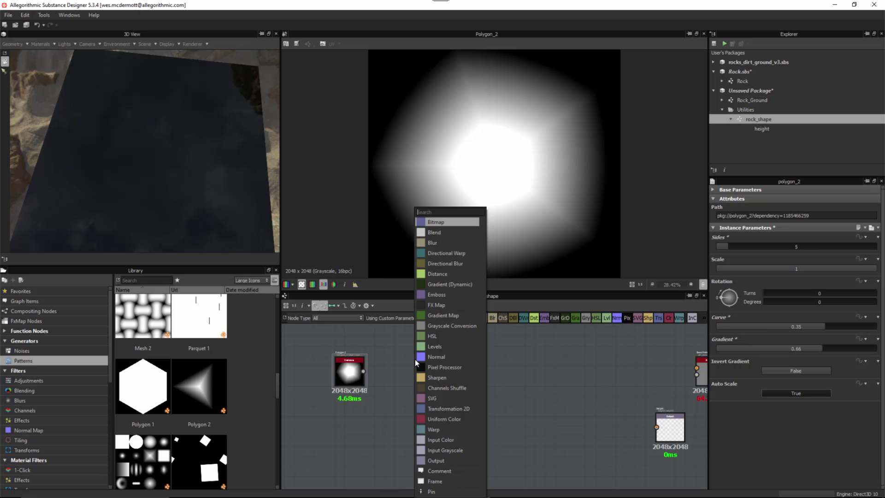
text(per)
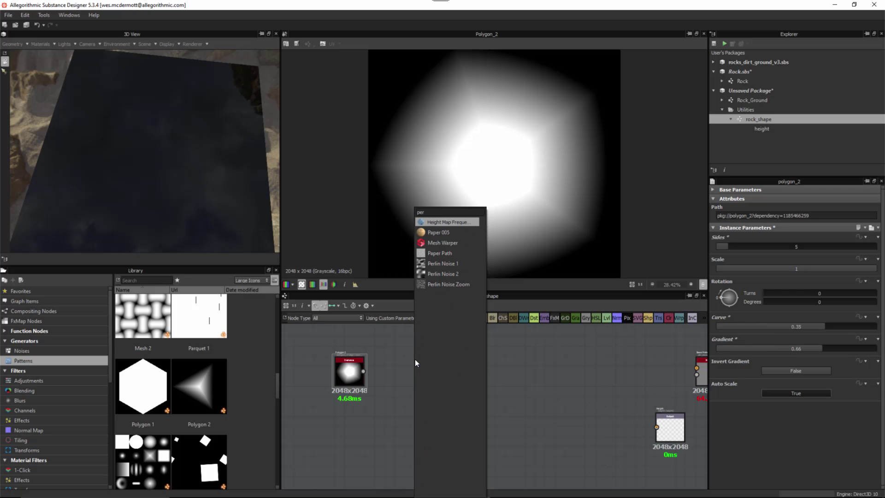
click(443, 264)
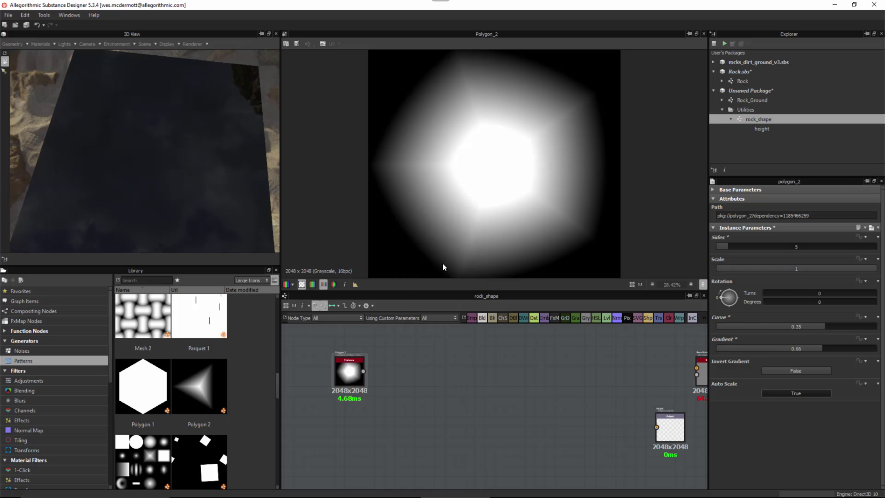
drag(408, 364, 348, 424)
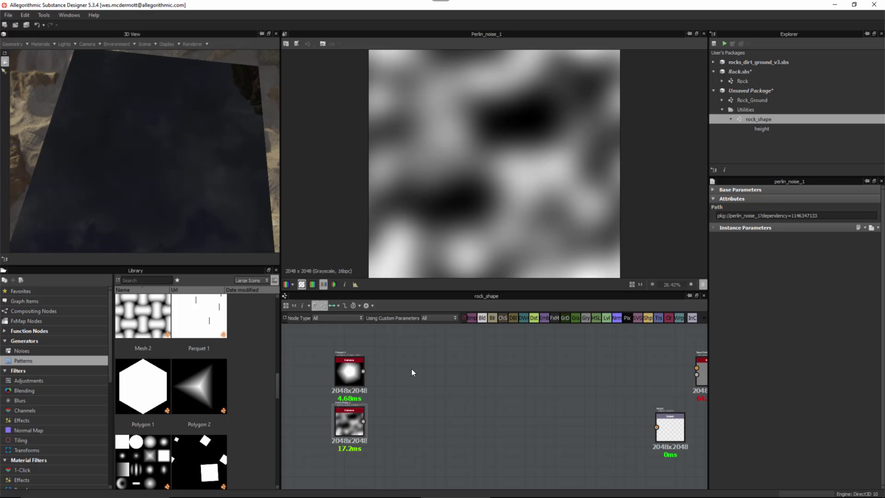
Step: Add a Blend node with Polygon 2 connected to its foreground and Perlin Noise 1 to its background
key(space)
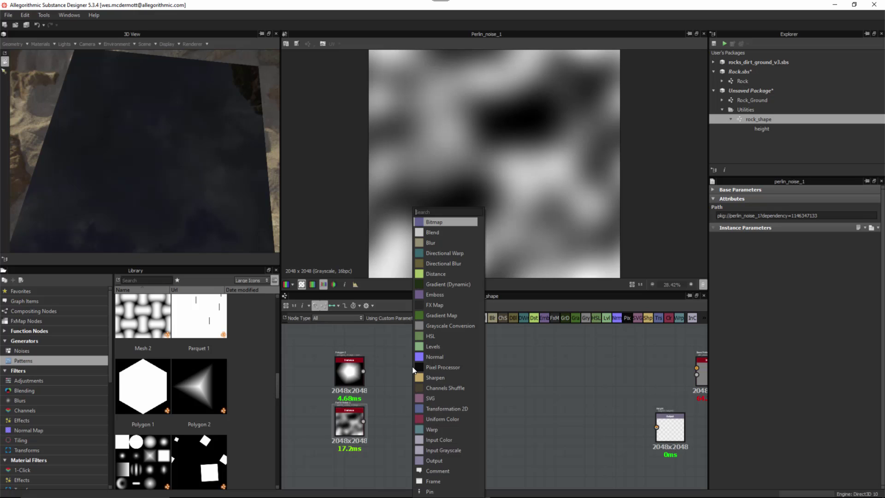
click(437, 233)
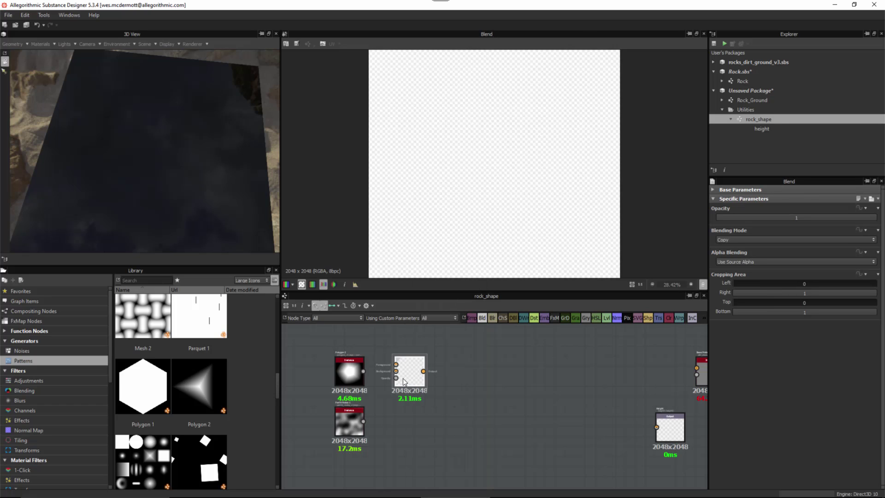
scroll(401, 406, up, 2)
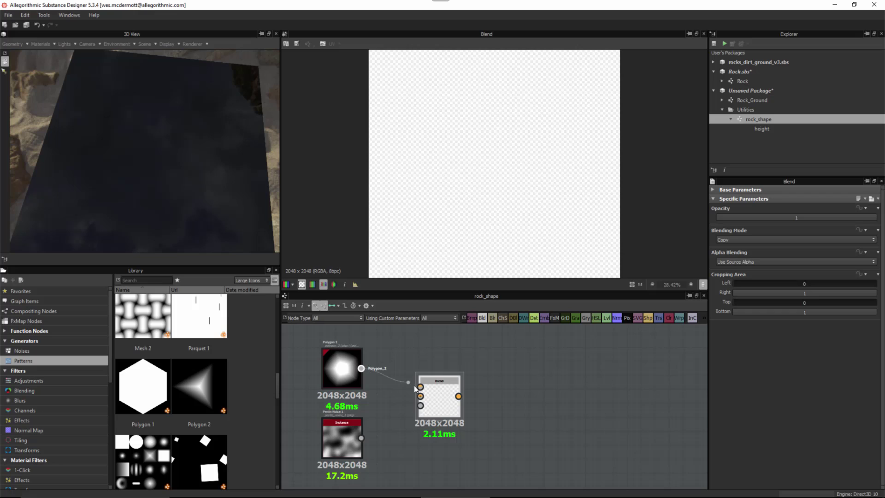
drag(414, 388, 361, 438)
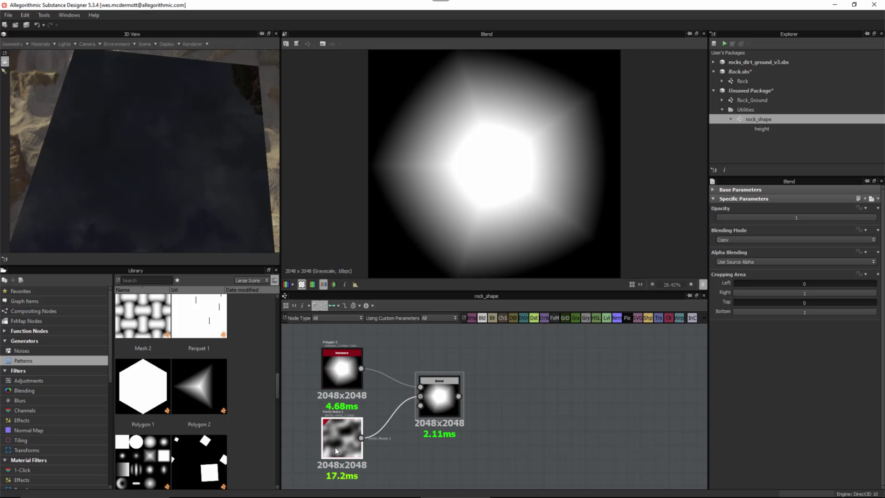
Step: Set the Blend node's blending mode to Add Sub
click(303, 369)
click(438, 399)
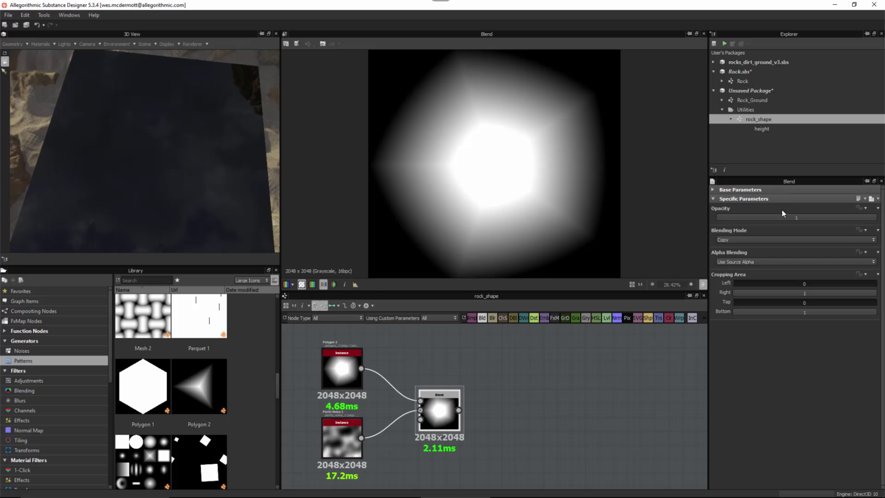
click(731, 239)
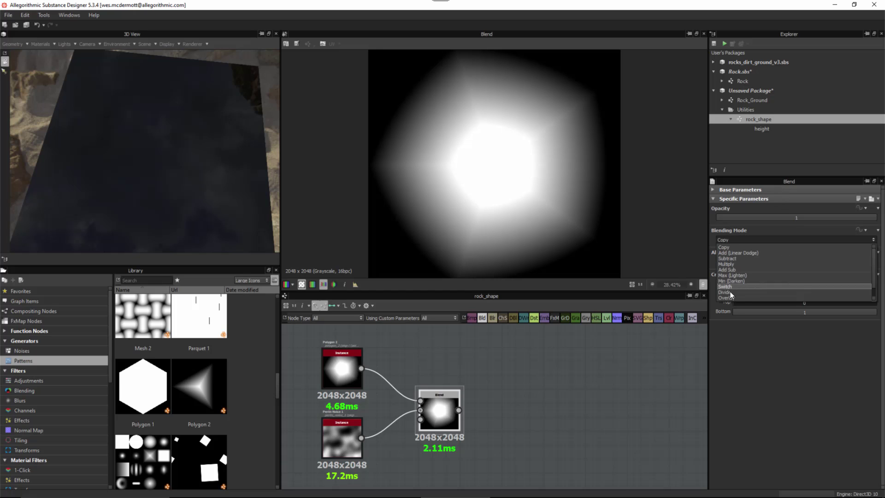
click(730, 269)
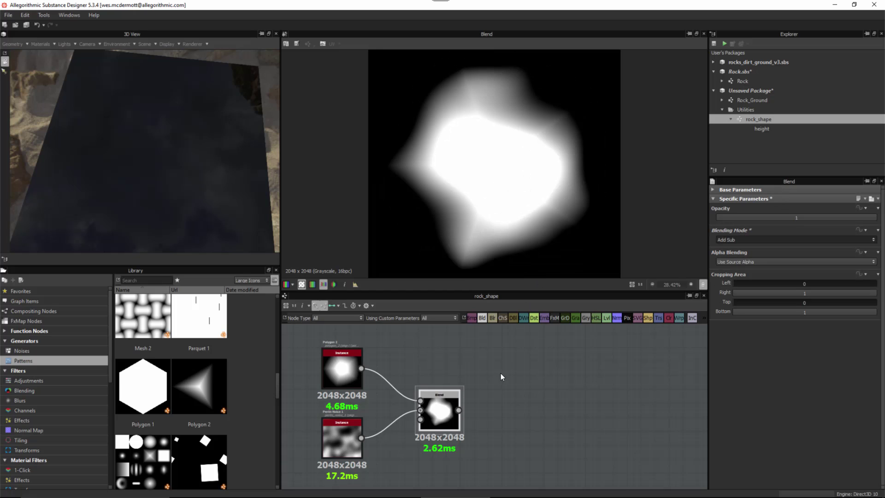
Step: Move the Blend node farther from its inputs and compare the Polygon 2, Perlin Noise 1 and blended images
drag(438, 410, 480, 410)
click(339, 367)
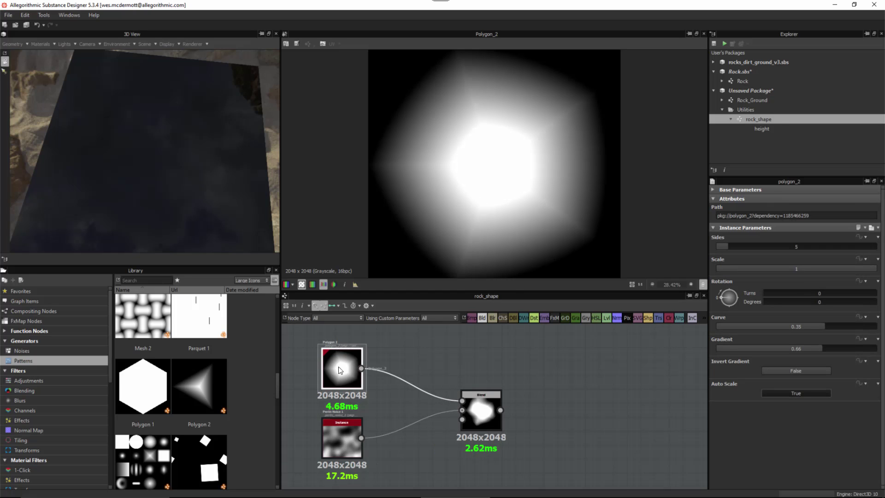
click(347, 433)
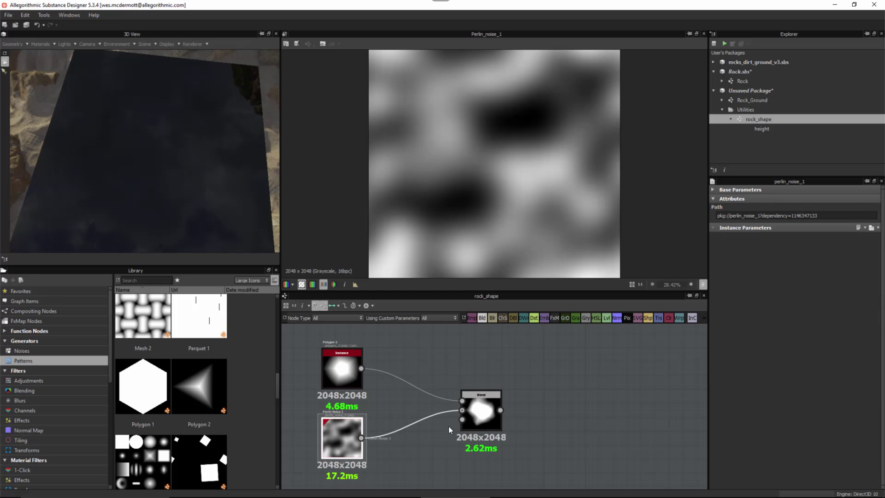
click(474, 415)
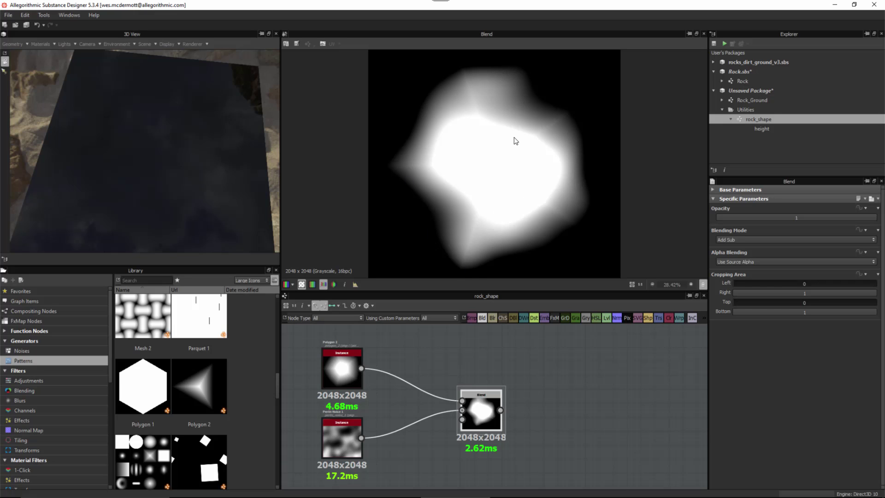
drag(478, 416, 507, 416)
Step: Insert a Transformation 2D node between Perlin Noise 1 and the Blend node
scroll(583, 415, down, 3)
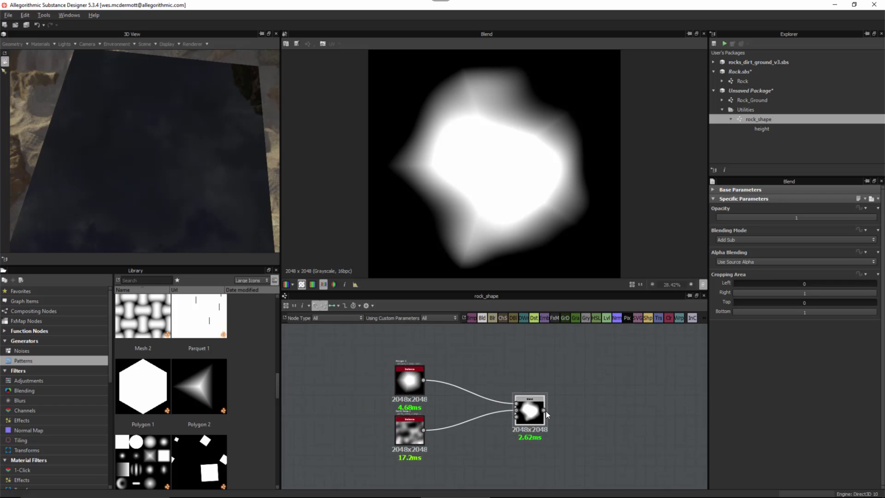
click(353, 418)
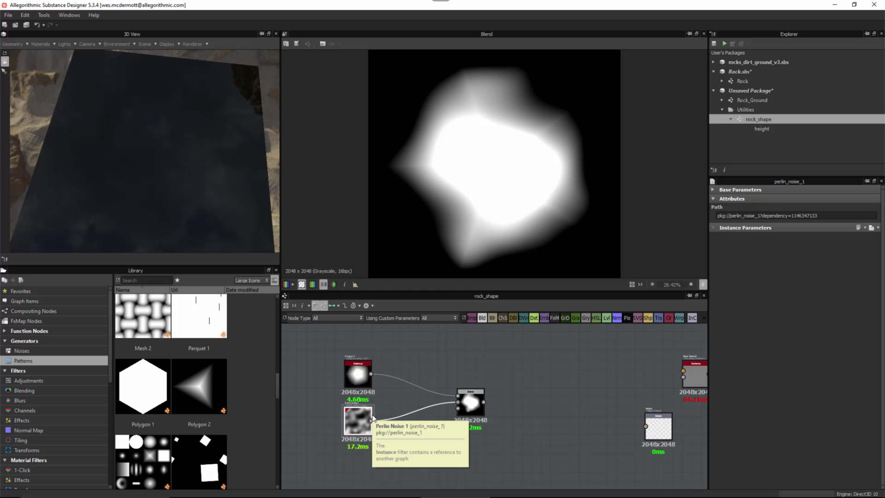
drag(372, 420, 376, 418)
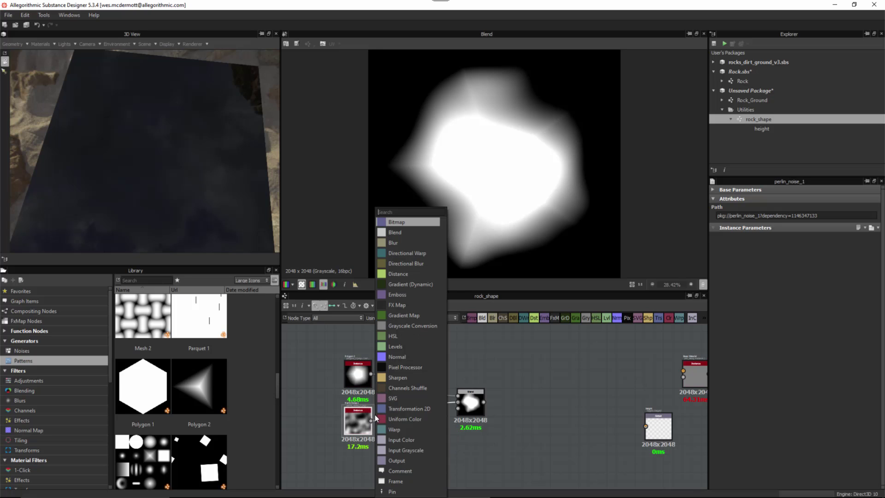
text(tra)
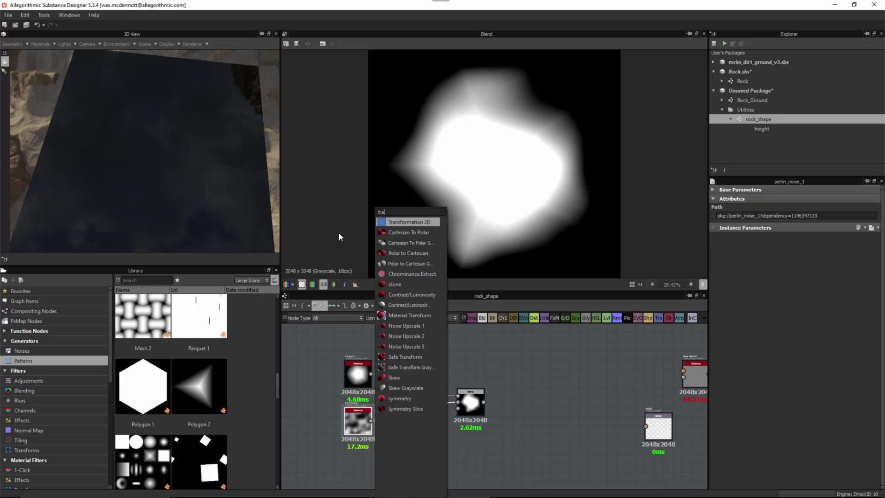
click(393, 222)
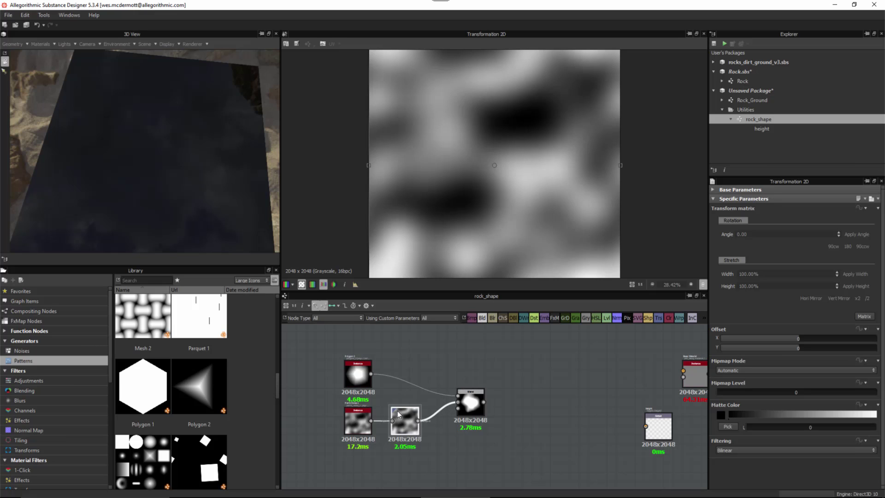
Step: Preview the Blend result and try rotating the Perlin noise with its Transformation 2D node to vary the rock silhouette
click(472, 403)
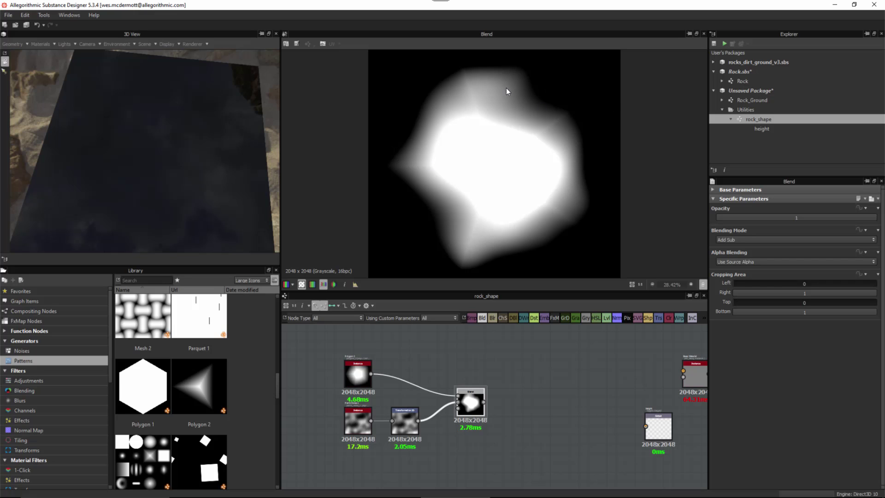
click(403, 423)
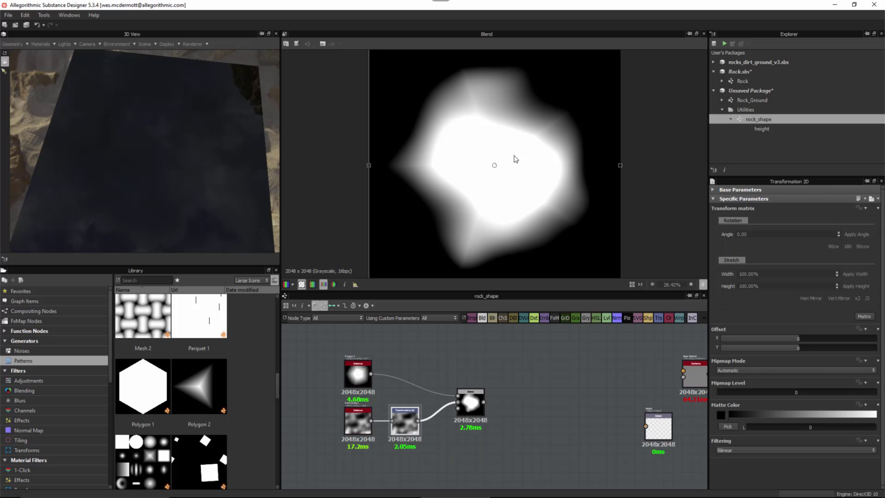
scroll(514, 150, down, 1)
scroll(514, 151, down, 1)
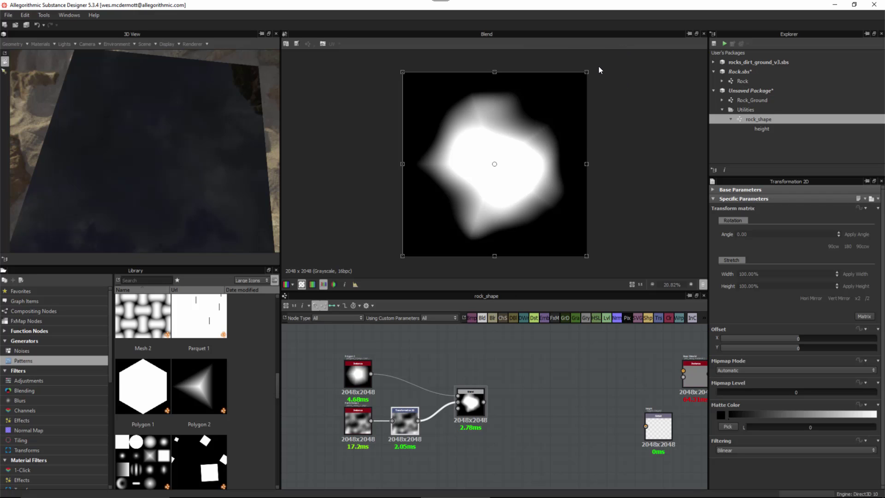
drag(599, 65, 626, 278)
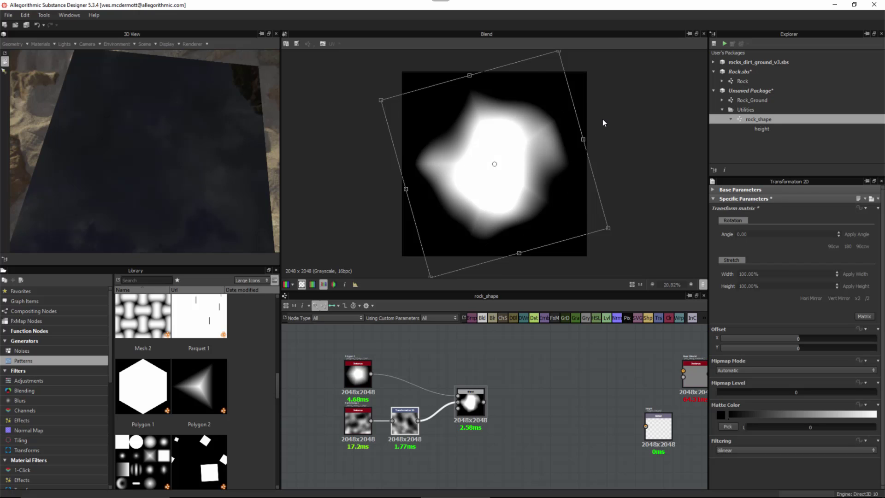
Step: Undo the trial rotations of the Perlin noise transformation
key(ctrl+z)
key(ctrl+z)
key(ctrl+z)
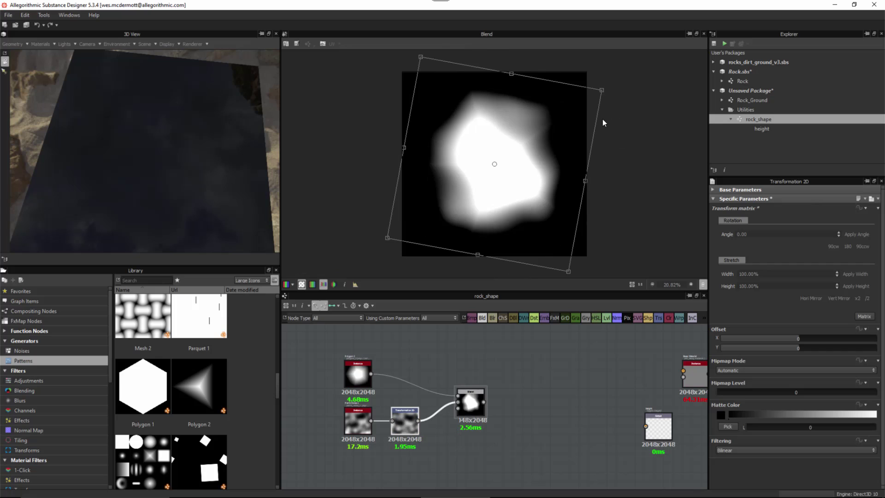
key(ctrl+z)
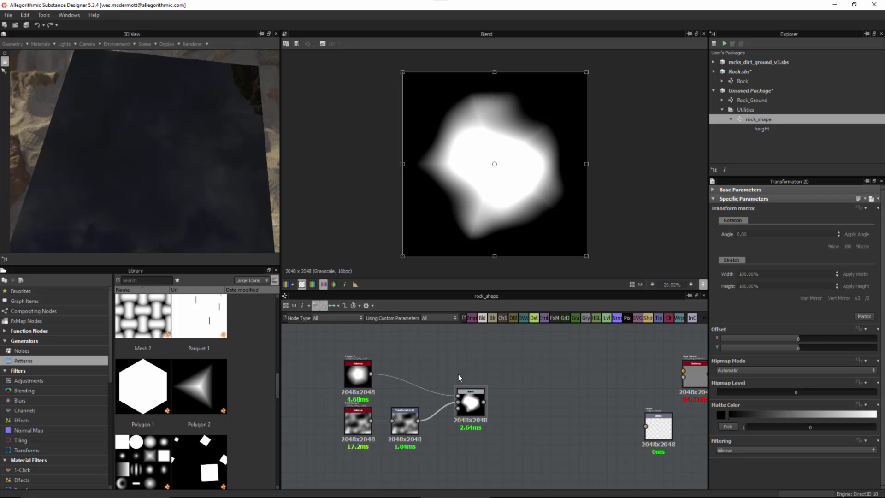
Step: Add a Gradient Linear 1 node in the empty area above the Polygon 2 node
alt+right_drag(458, 374, 424, 355)
middle_drag(423, 355, 407, 367)
alt+right_drag(406, 367, 456, 383)
middle_drag(456, 383, 473, 378)
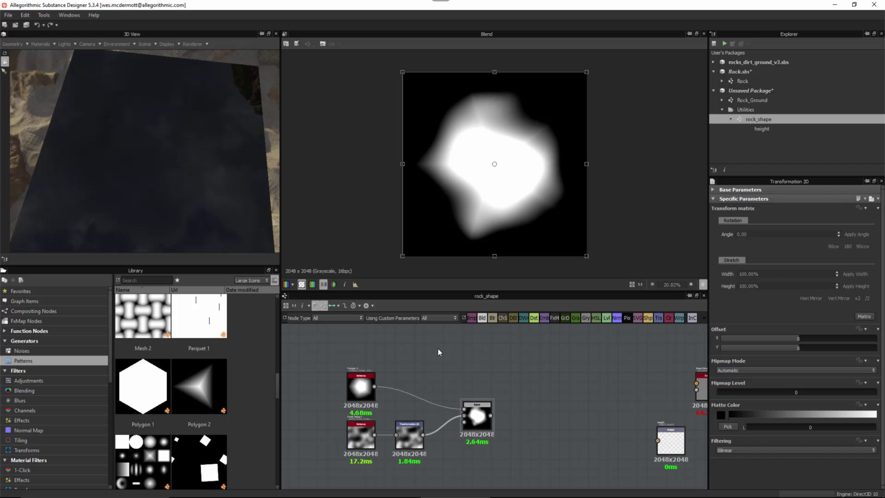
key(space)
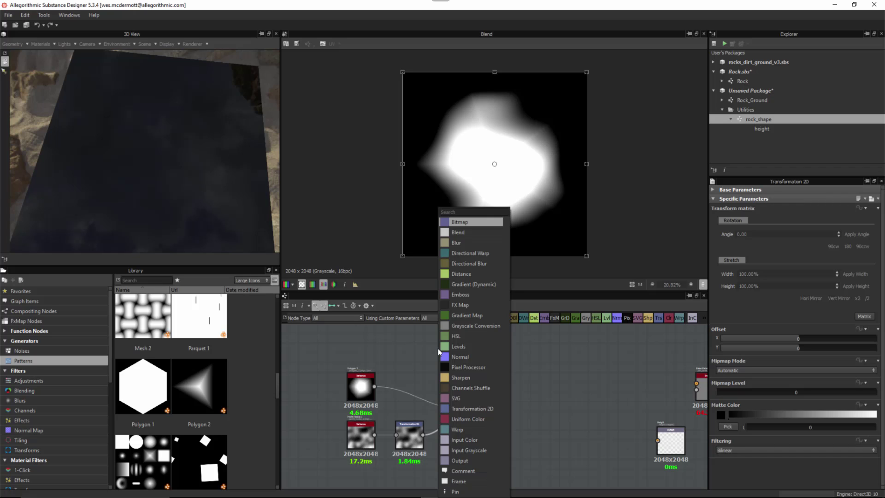
text(grad)
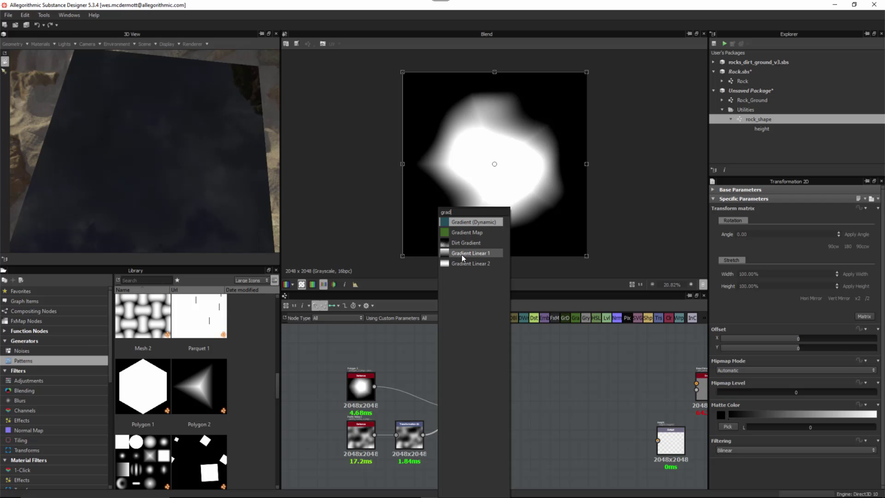
click(480, 253)
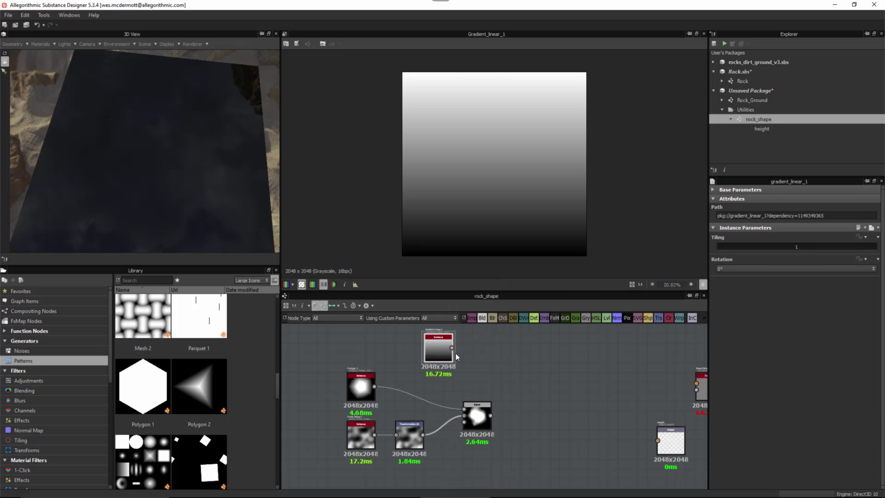
Step: Add a Transformation 2D node fed by the Gradient Linear 1 output
scroll(454, 375, down, 1)
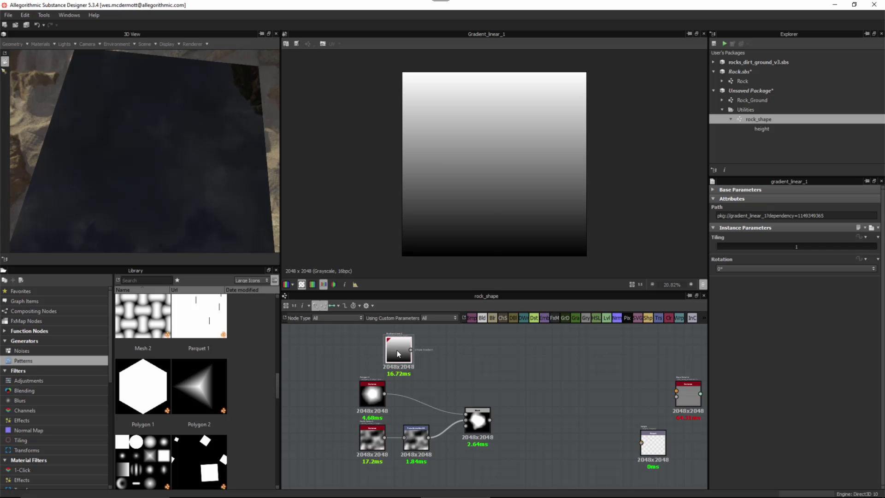
drag(410, 350, 420, 355)
text(tra)
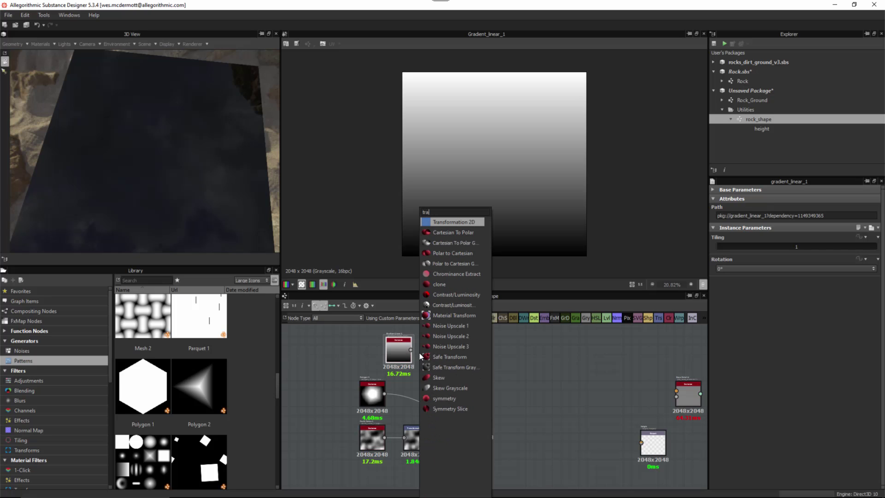
click(447, 223)
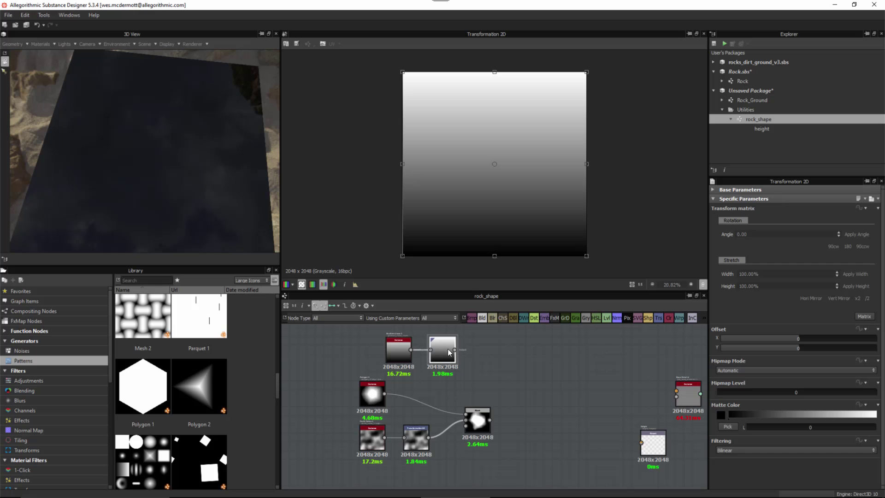
Step: Add a Histogram Scan node after the gradient's Transformation 2D node
key(space)
text(hist)
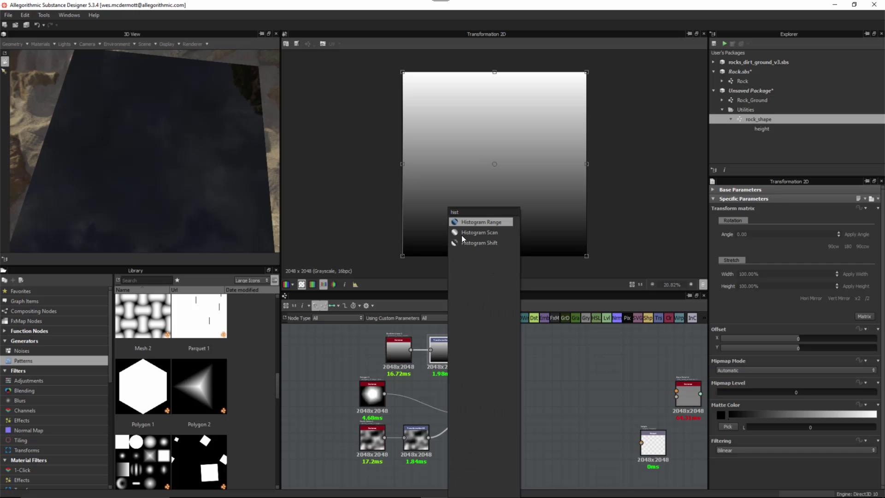
click(477, 233)
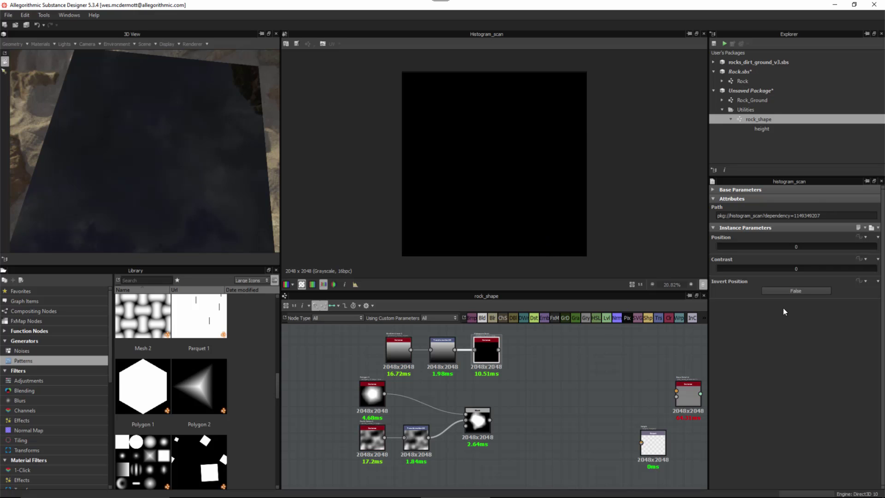
Step: Try the Histogram Scan's position range, then set its position to 0.63 and its contrast to 0.77
drag(719, 248, 878, 251)
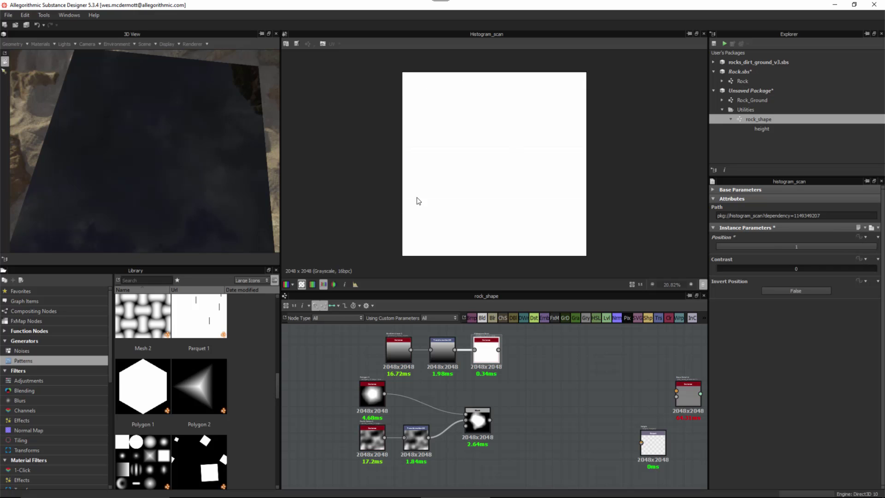
drag(870, 250, 717, 245)
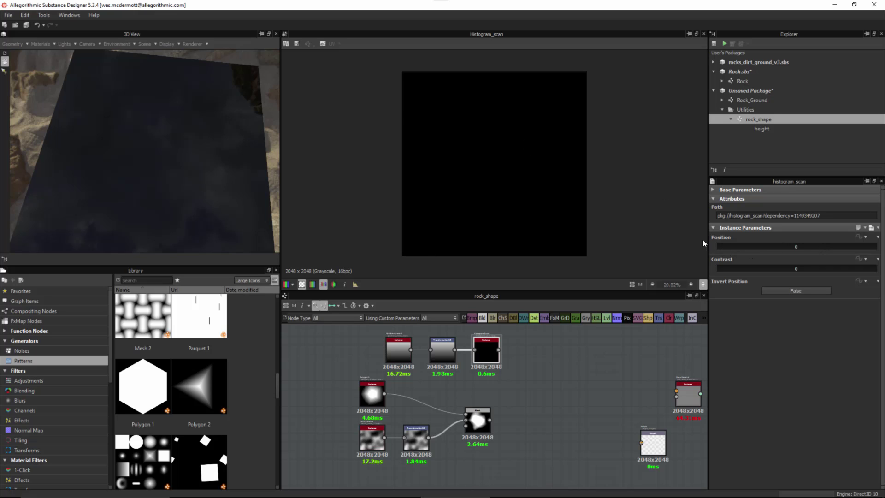
drag(721, 247, 809, 253)
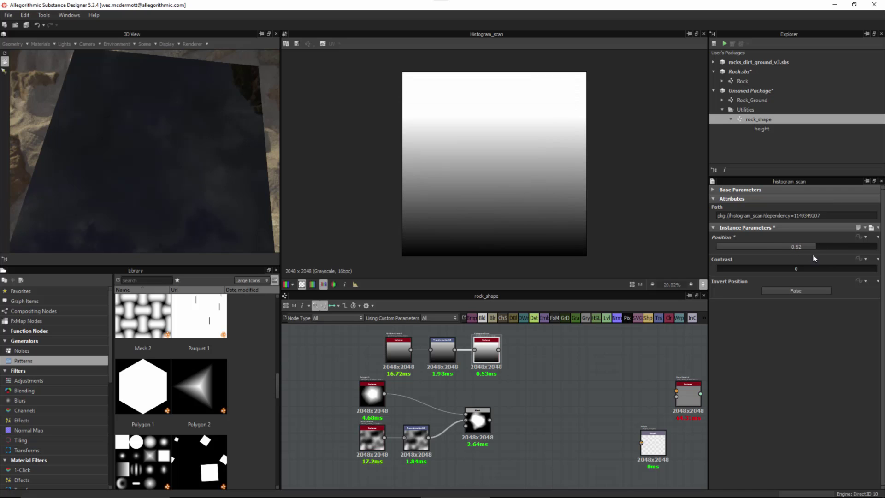
drag(722, 268, 819, 275)
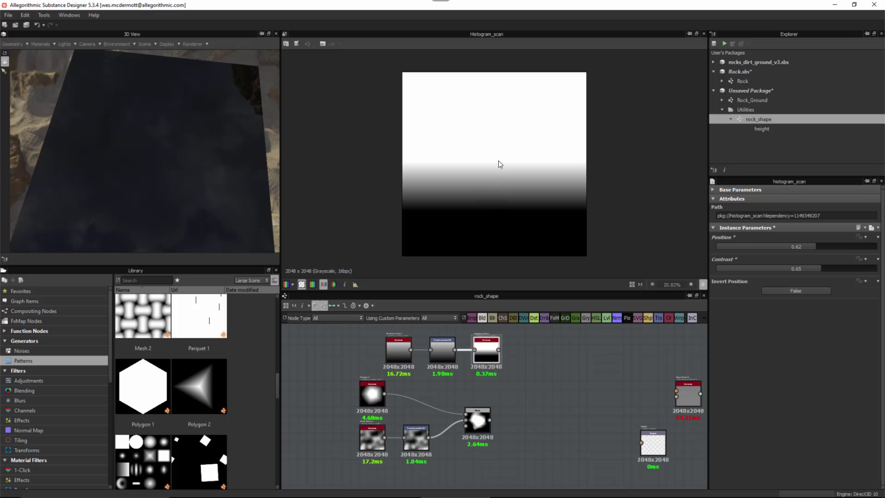
drag(792, 267, 860, 270)
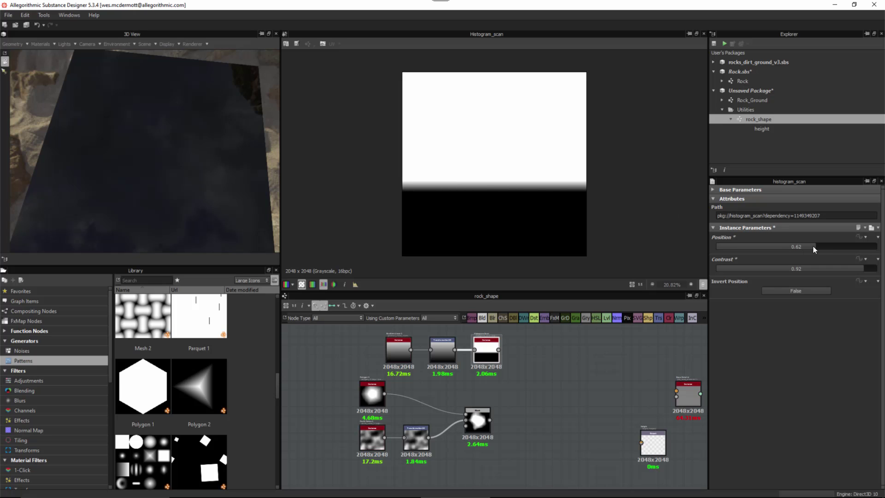
drag(812, 245, 838, 268)
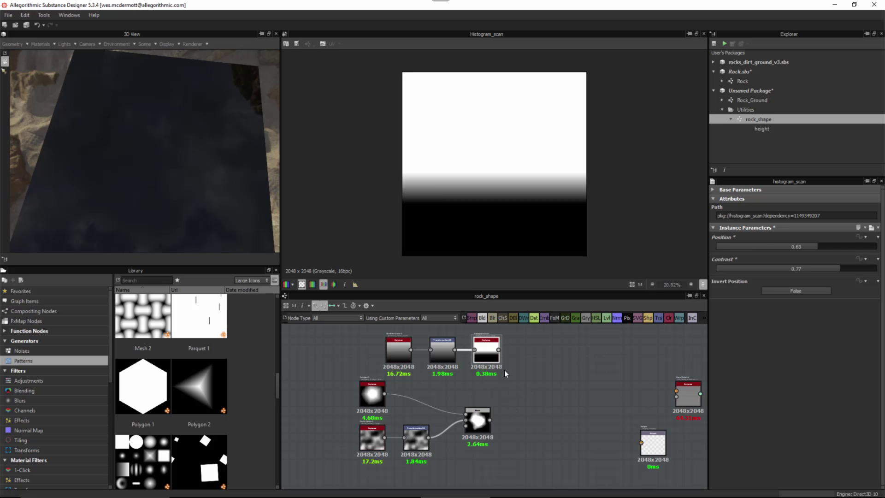
Step: Shift the three gradient nodes back in line above the Polygon 2 row and preview the Blend result
drag(408, 374, 482, 353)
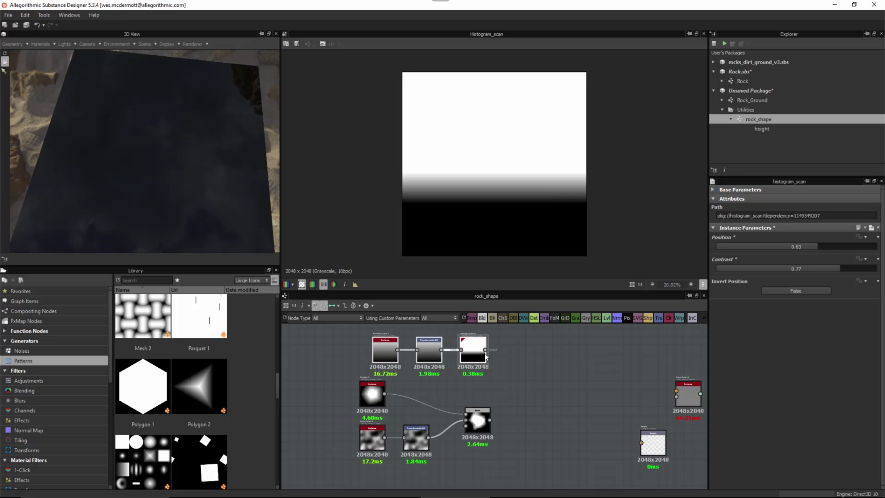
click(485, 427)
double_click(485, 428)
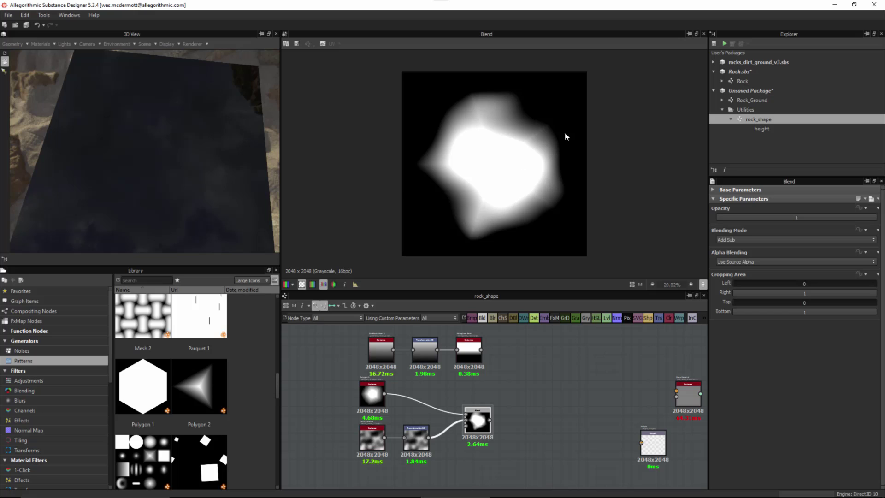
Step: Add a Blend node with the Histogram Scan as foreground and the rock shape Blend as background, using Min (Darken) mode
right_click(549, 364)
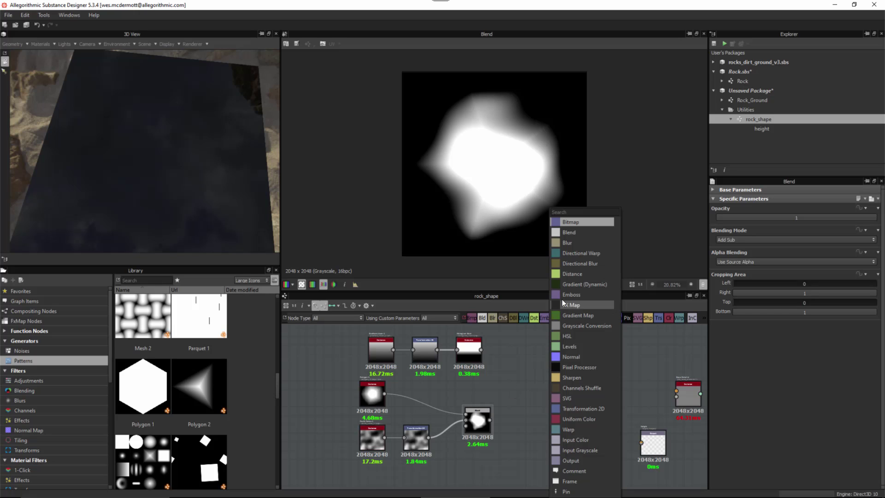
click(566, 232)
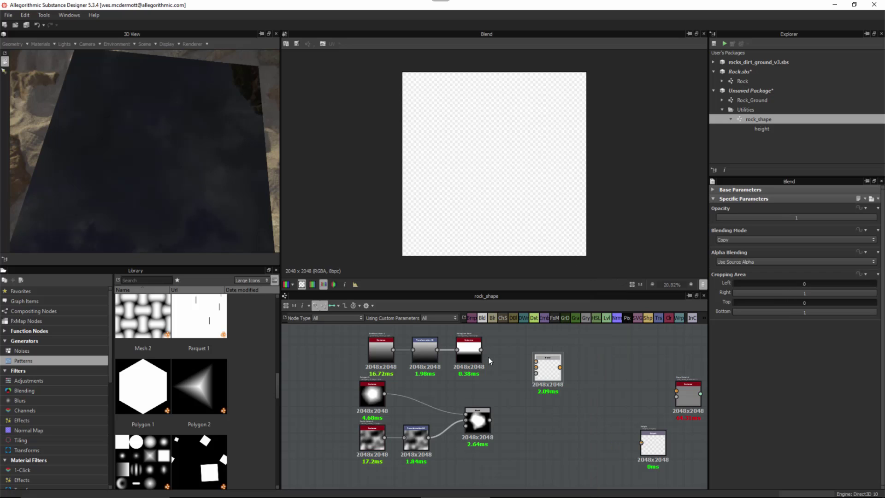
drag(517, 338, 532, 391)
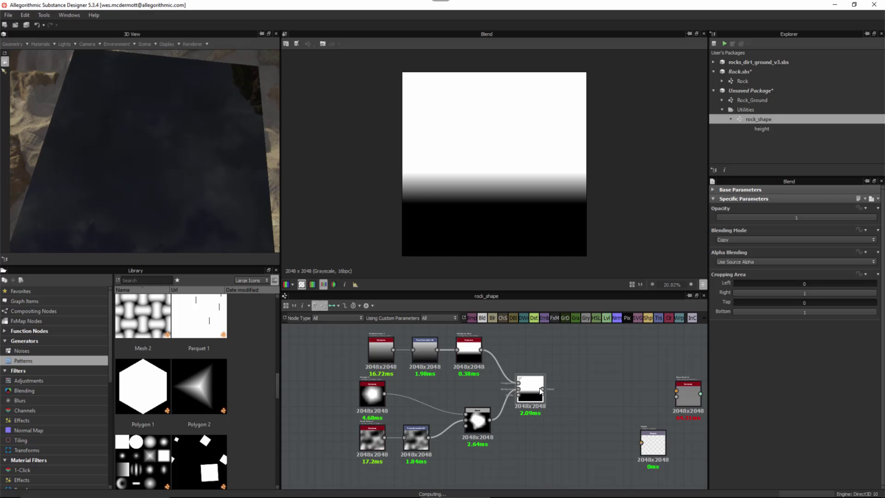
click(733, 241)
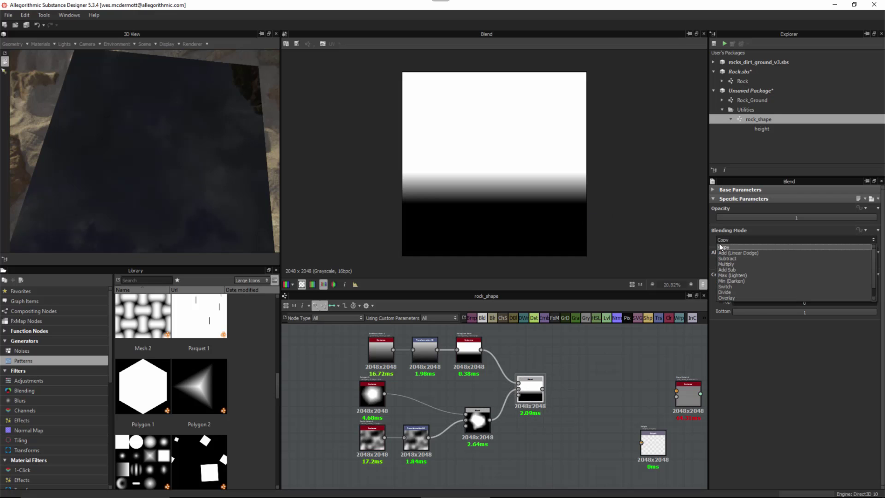
click(728, 281)
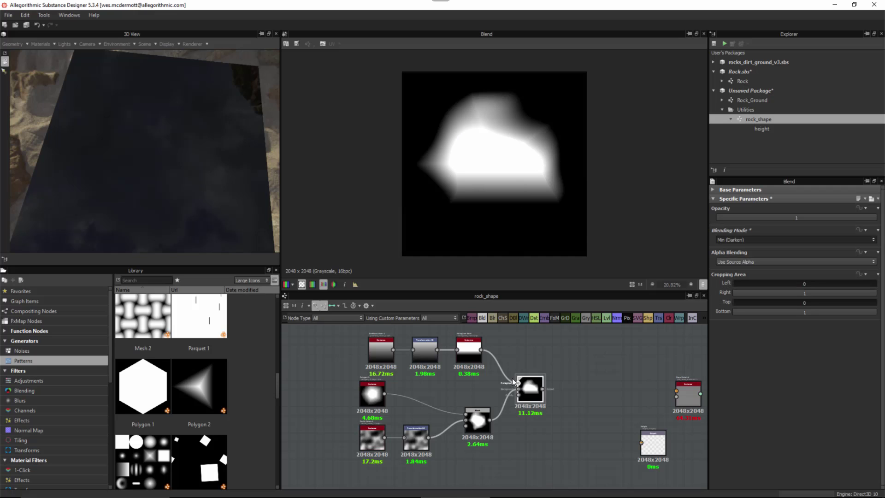
Step: Try the Histogram Scan's position and contrast ranges on the blended shape, ending at position 0.5 and contrast 0.72
click(465, 356)
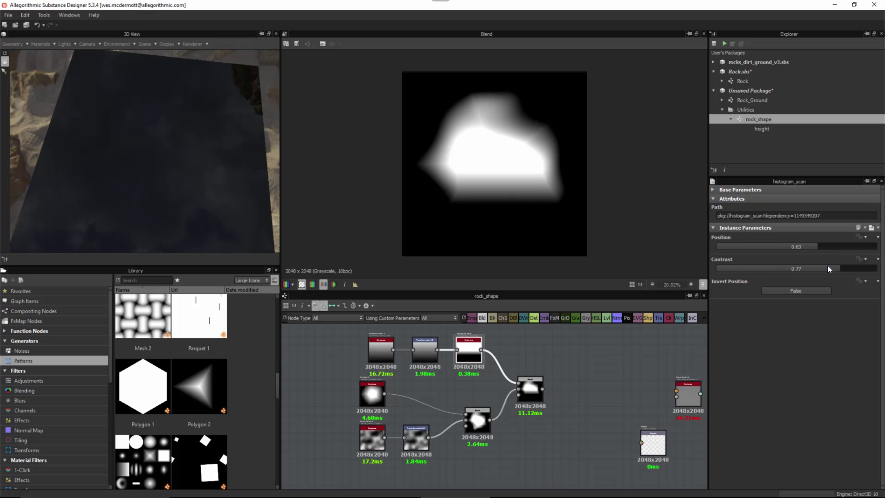
drag(811, 245, 876, 249)
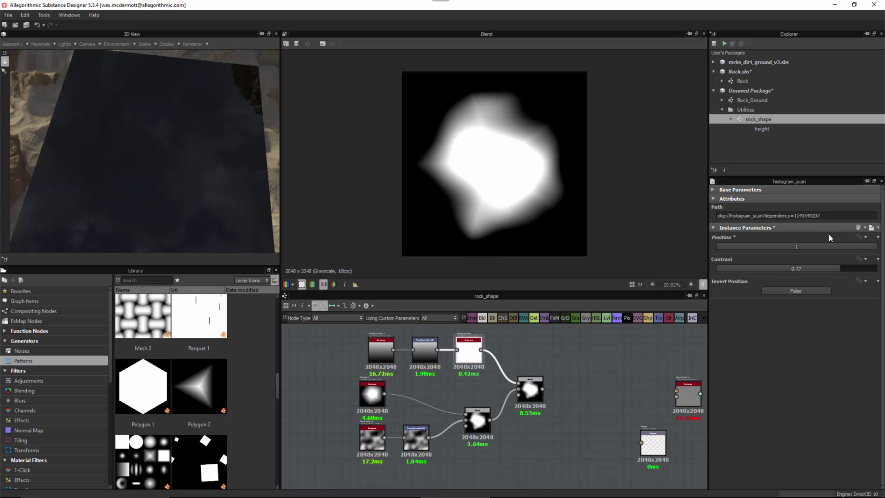
drag(874, 249, 794, 244)
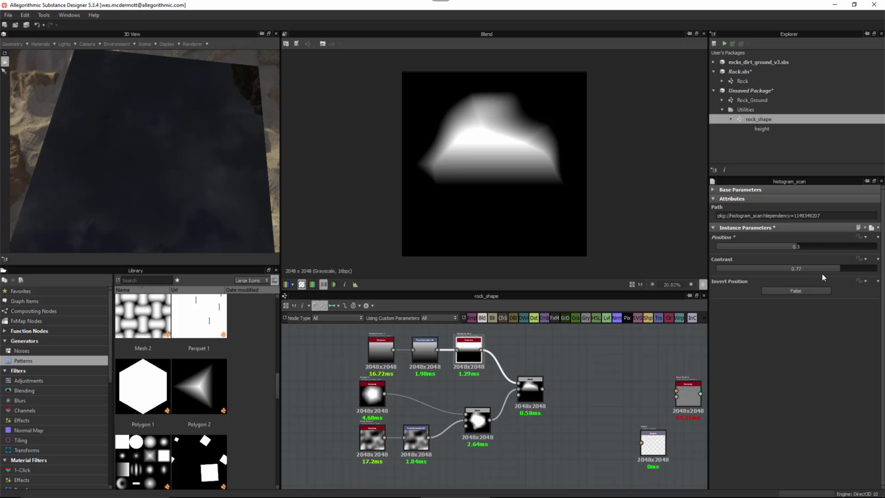
drag(840, 269, 859, 272)
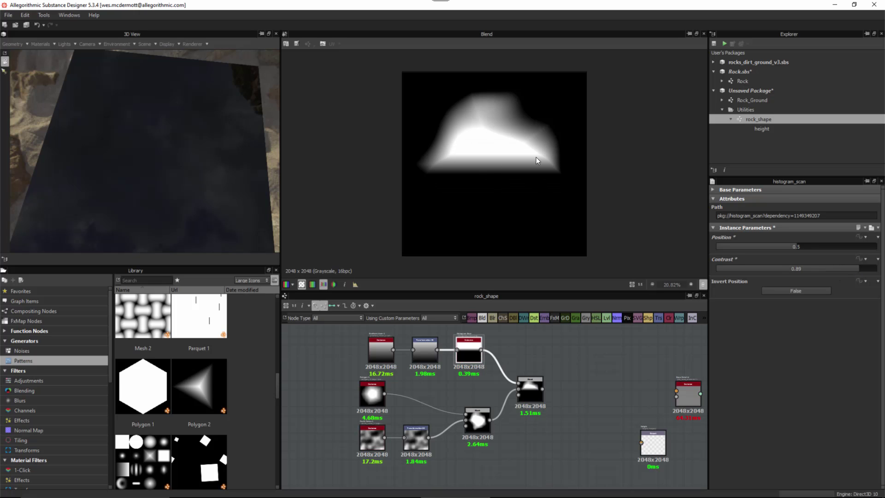
drag(859, 269, 831, 264)
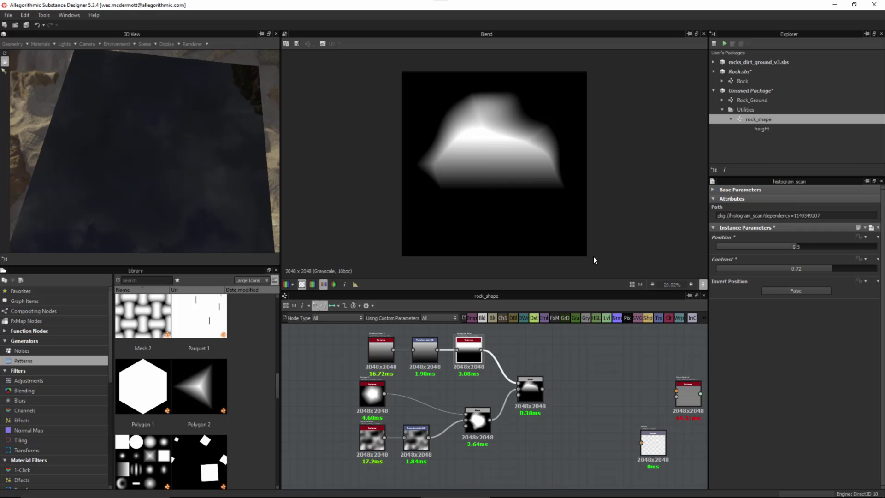
Step: Try rotating the gradient cut with its Transformation 2D node and undo all the rotations
click(424, 348)
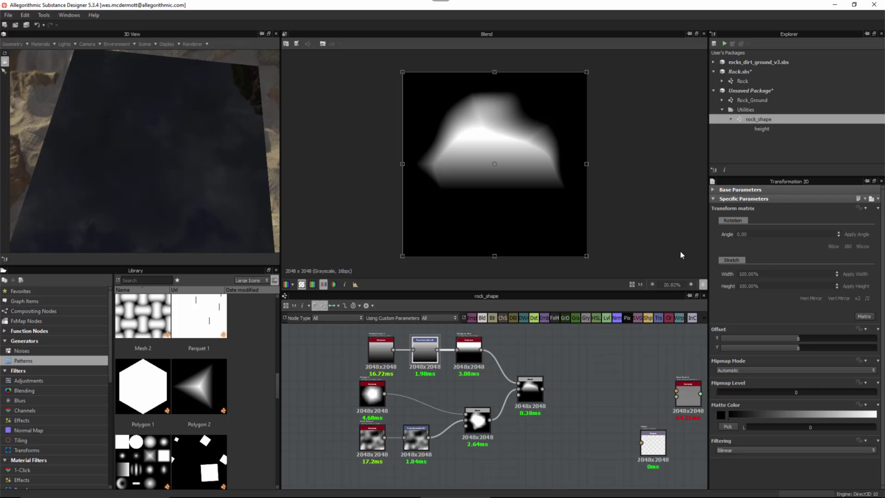
drag(614, 73, 644, 168)
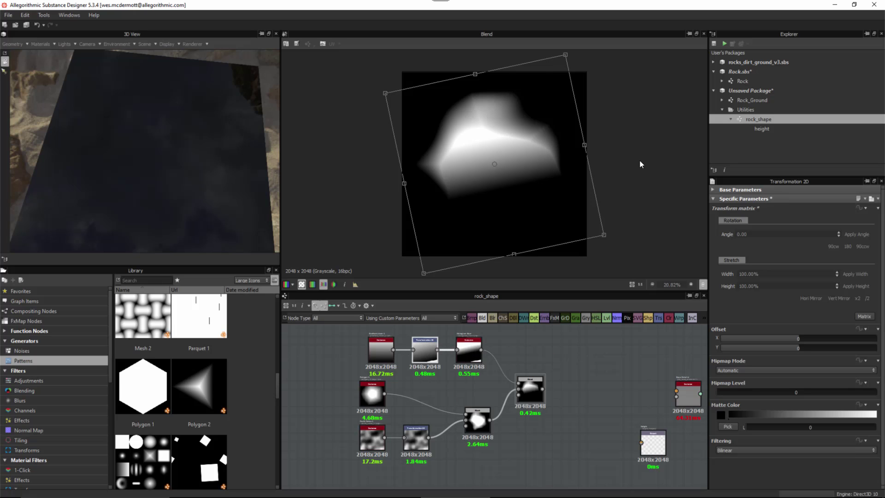
key(ctrl+z)
key(ctrl+z)
key(ctrl+z)
key(ctrl+z)
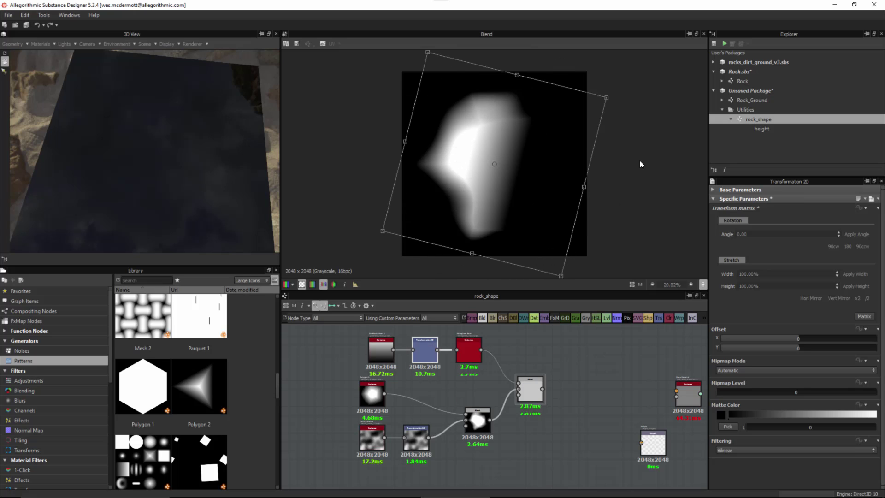
key(ctrl+z)
key(ctrl+z)
key(ctrl+z)
key(ctrl+z)
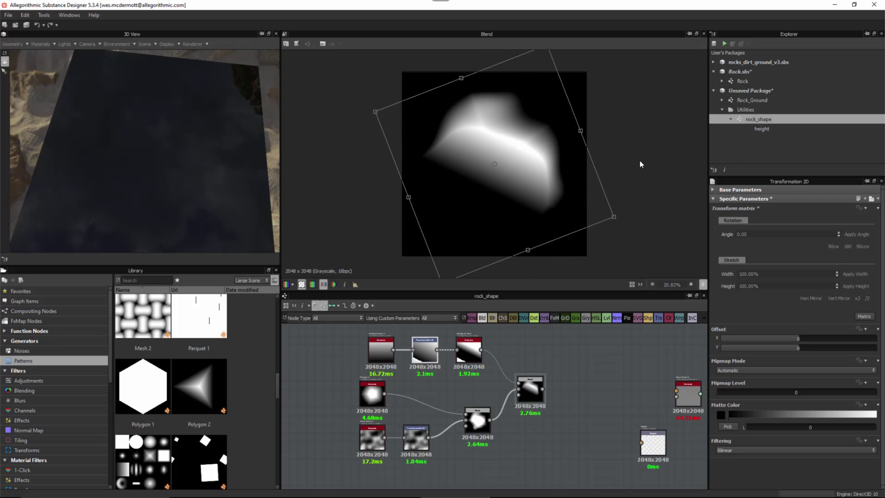
key(ctrl+z)
key(ctrl+z)
key(ctrl+z)
key(ctrl+z)
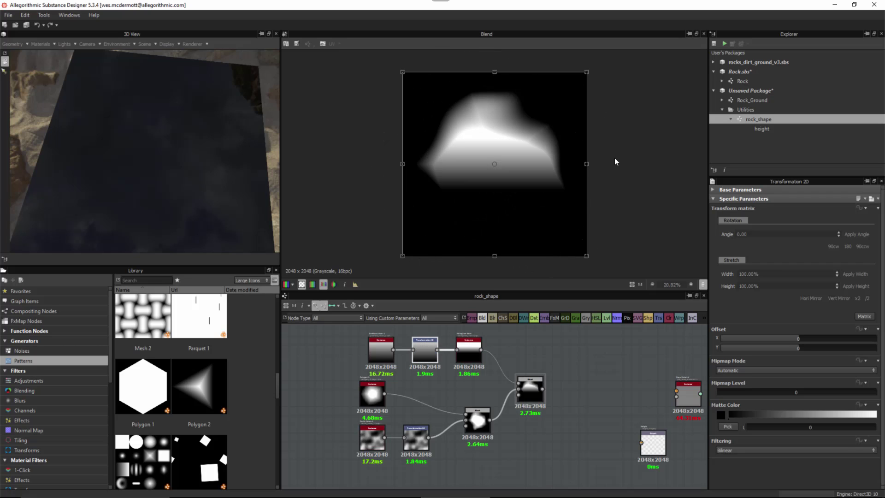
Step: Set the Histogram Scan's position to 1
click(470, 345)
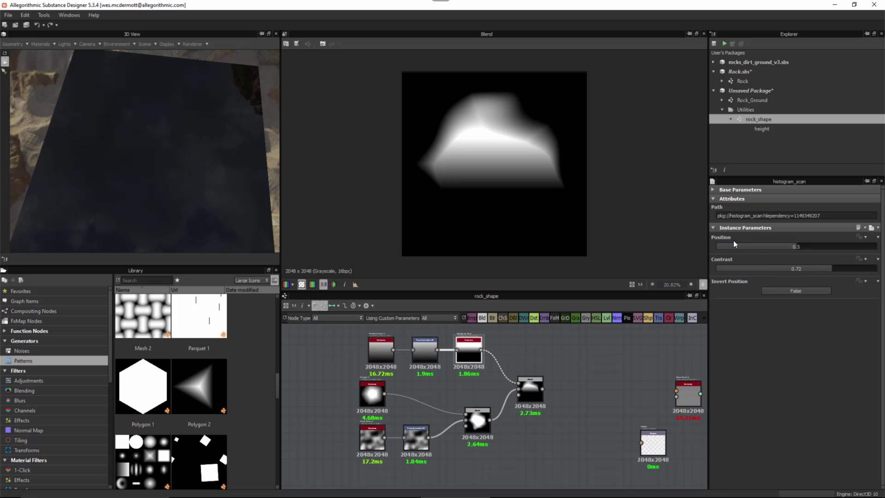
drag(761, 247, 876, 247)
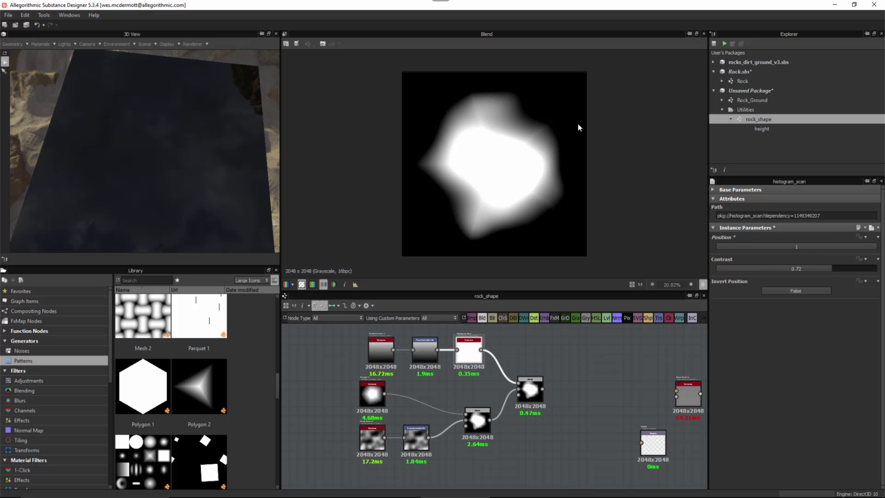
Step: Realign the gradient row above the Polygon 2 row and move the two unconnected end nodes farther from the Blend to make room
drag(355, 364, 544, 444)
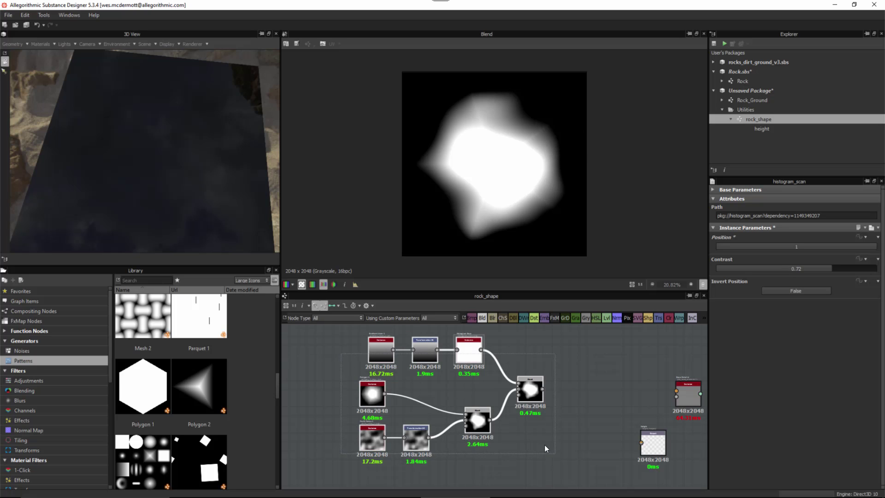
drag(536, 400, 534, 405)
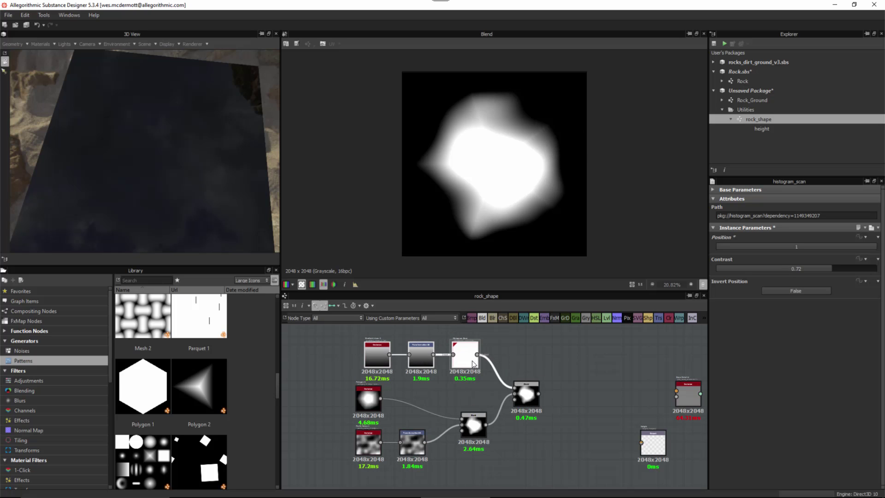
drag(475, 363, 470, 358)
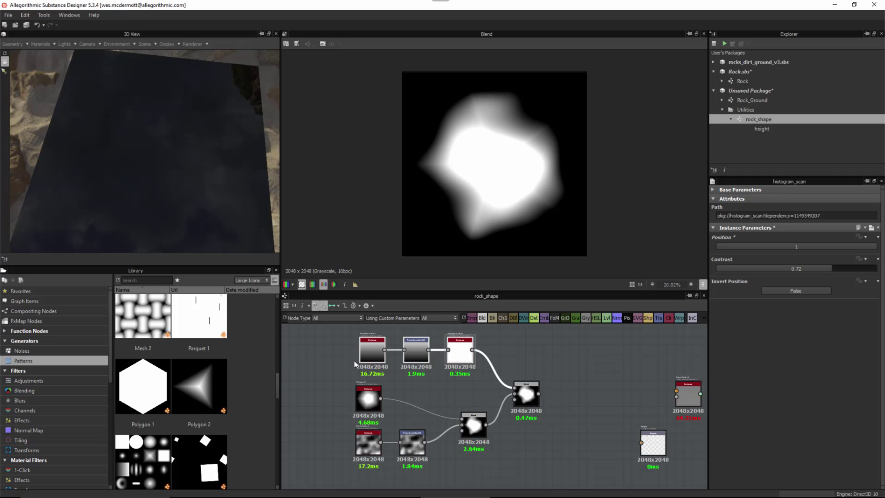
middle_drag(621, 377, 605, 376)
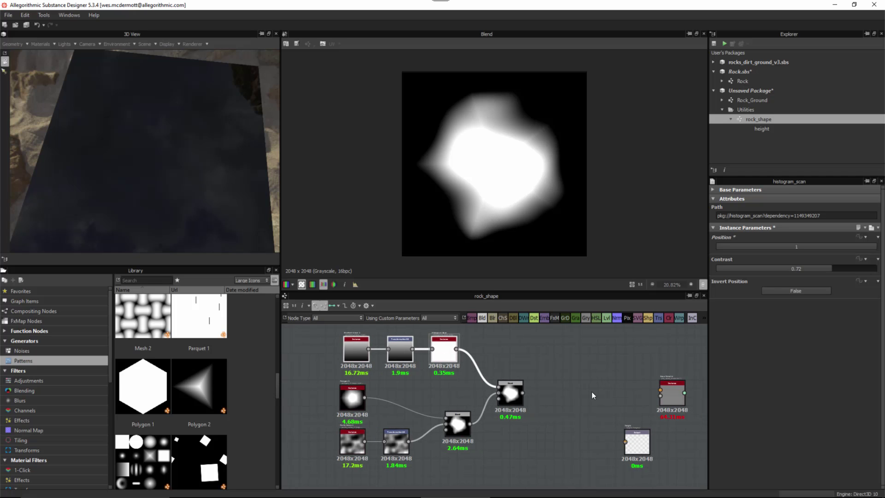
scroll(590, 391, down, 2)
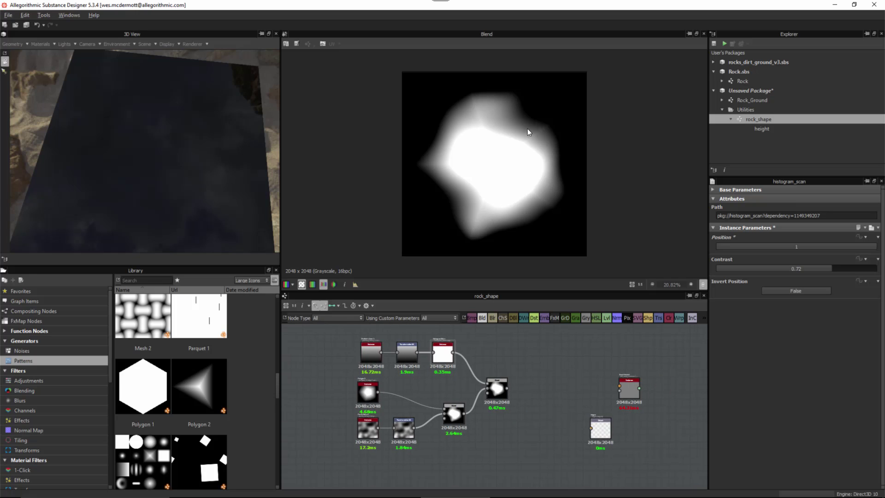
middle_drag(540, 391, 524, 399)
scroll(523, 400, up, 1)
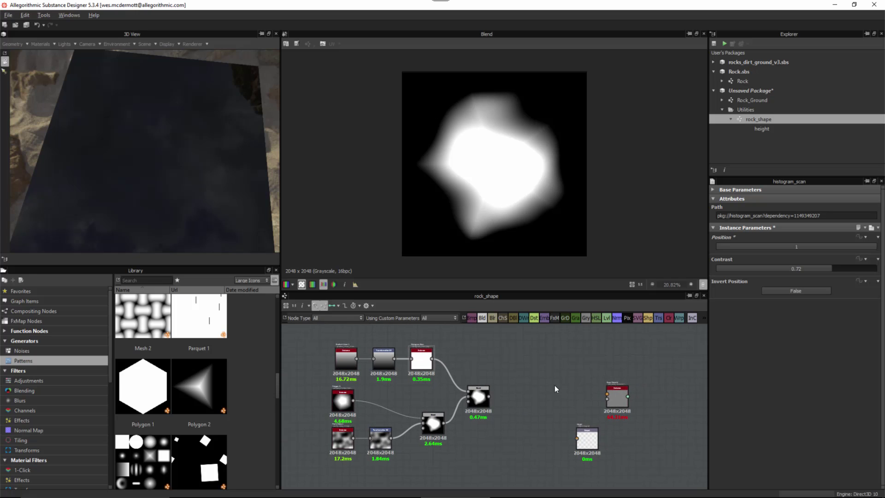
drag(555, 385, 693, 434)
scroll(479, 380, down, 1)
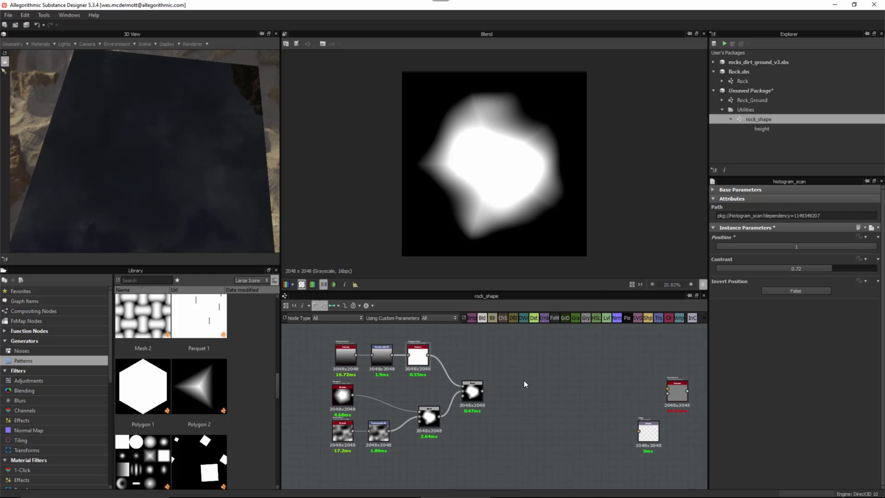
Step: Add a Slope Blur Grayscale node and feed its grayscale input from the Min (Darken) Blend output
key(space)
text(sp)
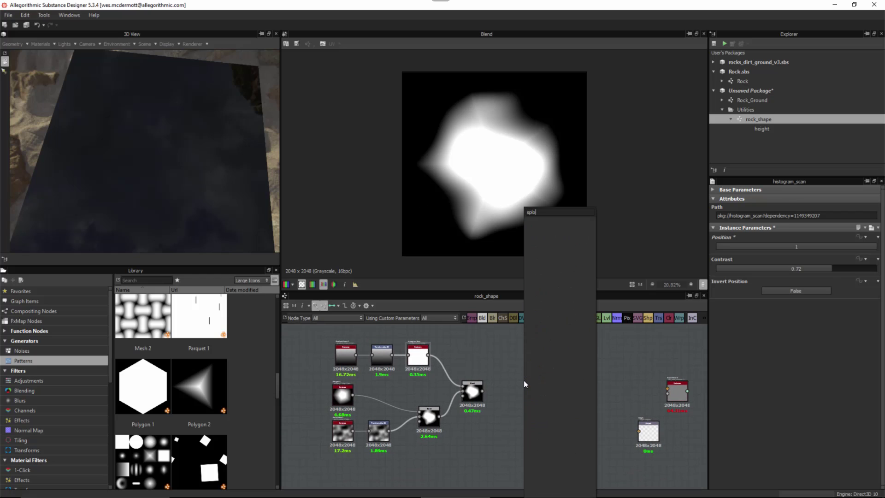
key(BackSpace)
text(lop)
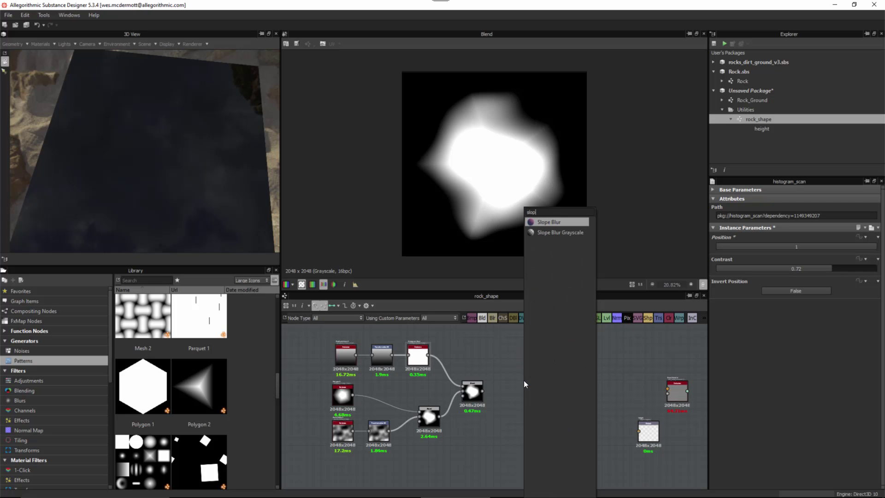
click(549, 234)
scroll(534, 394, up, 5)
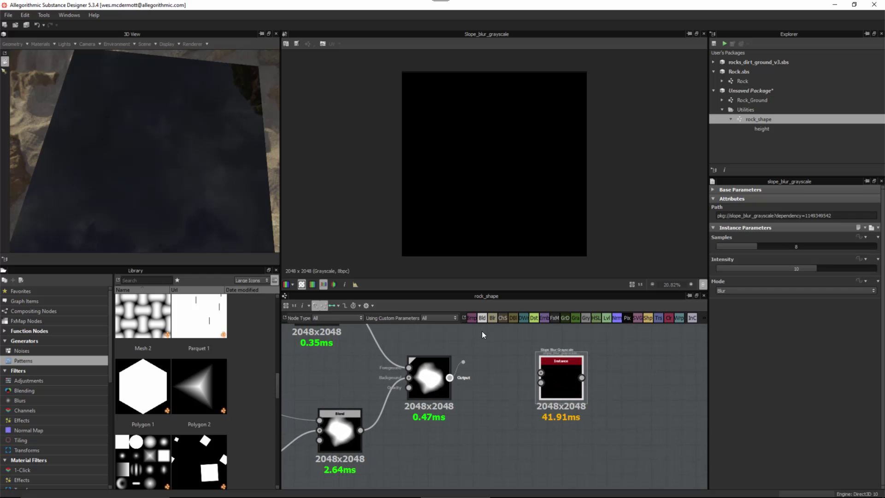
drag(449, 377, 540, 372)
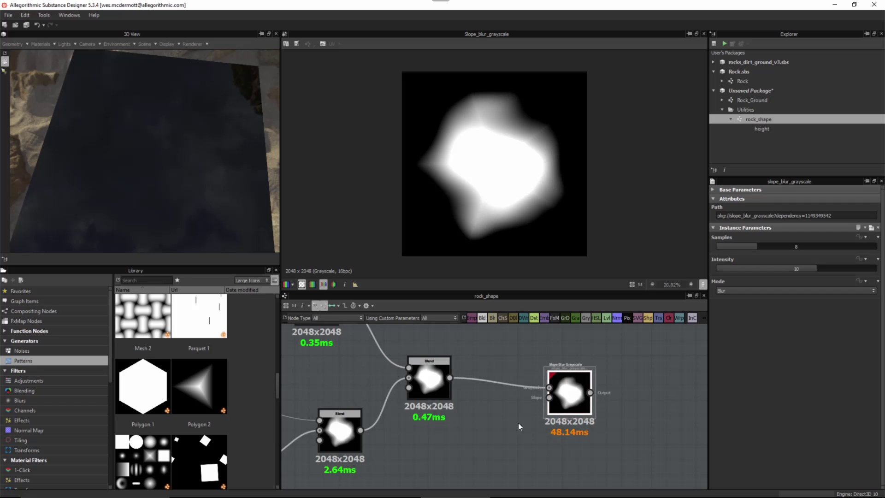
Step: Add a Fractal Sum Base noise node below the Slope Blur Grayscale node and set its roughness to 0.36
scroll(518, 422, down, 3)
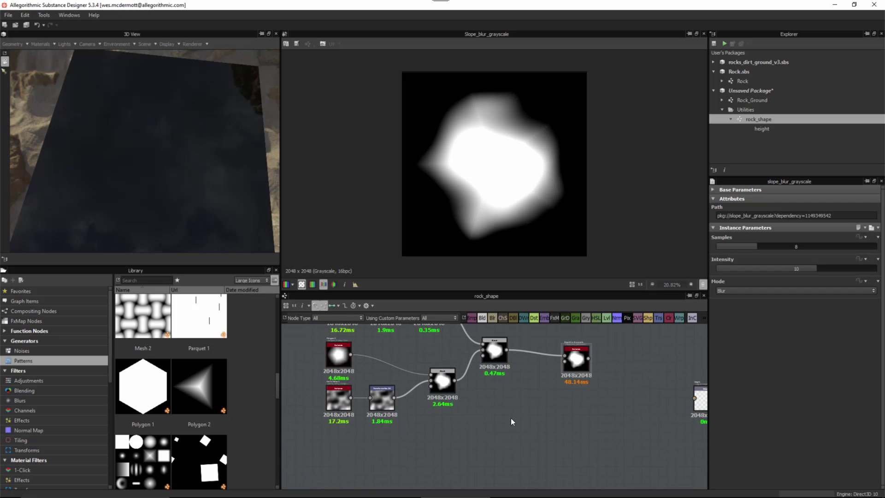
click(22, 350)
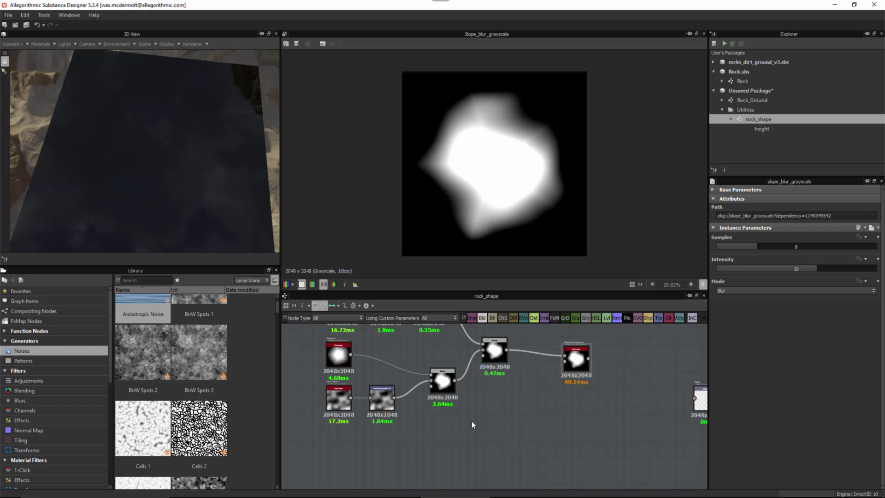
key(space)
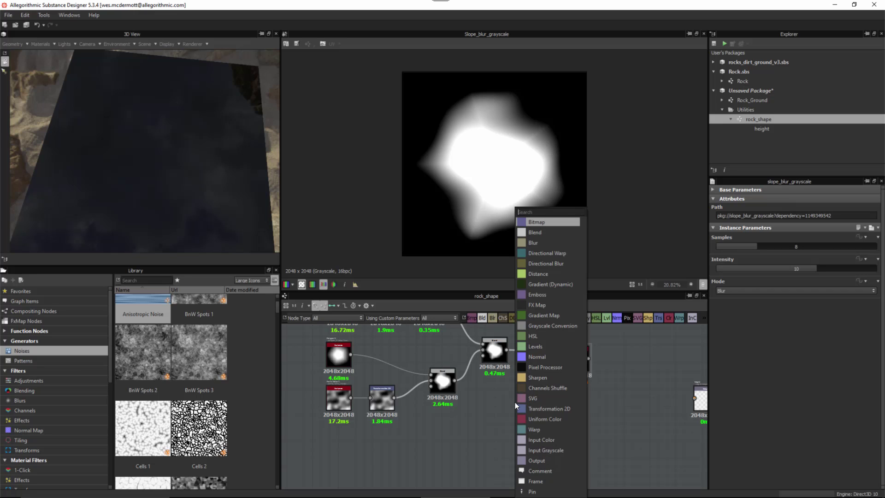
text(fra)
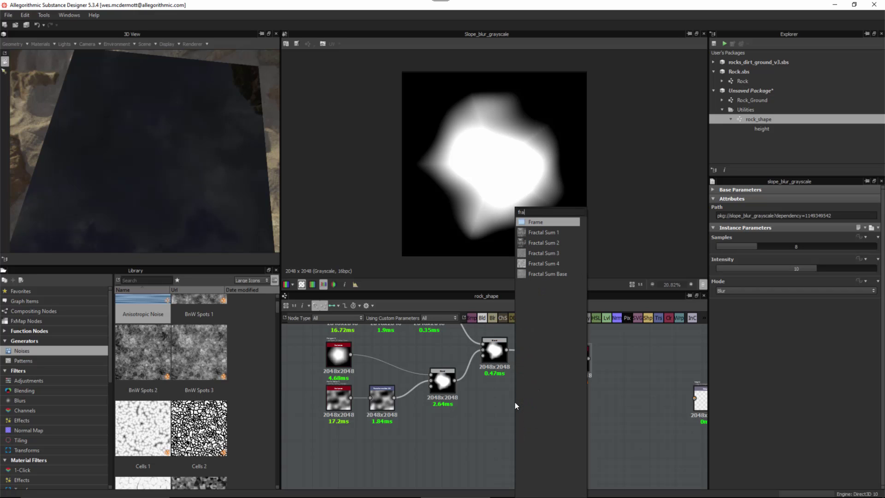
click(542, 274)
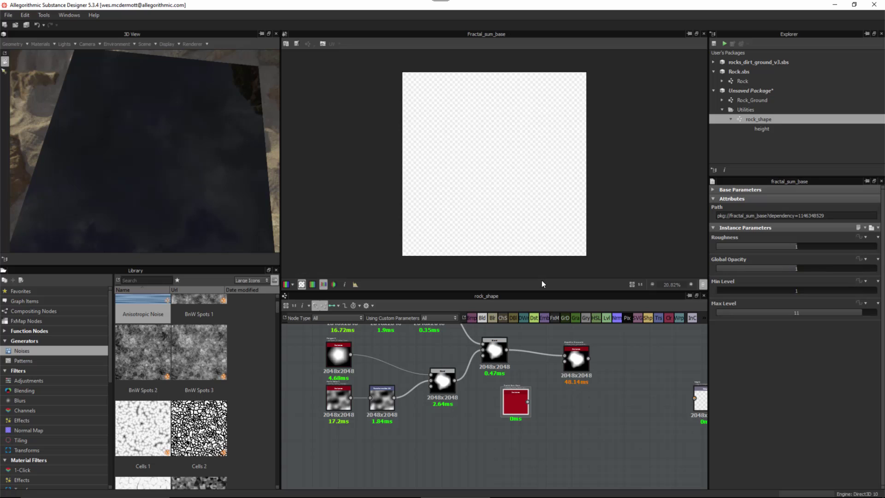
scroll(536, 406, up, 1)
middle_drag(545, 411, 513, 403)
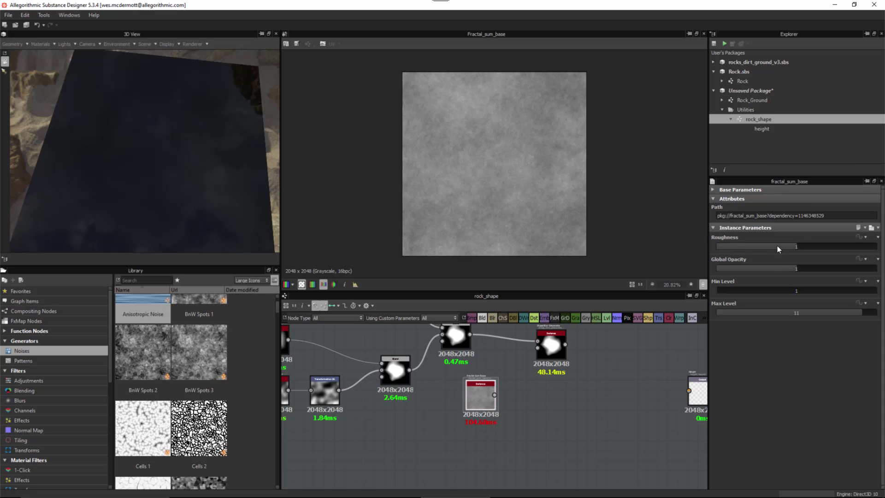
drag(778, 249, 745, 250)
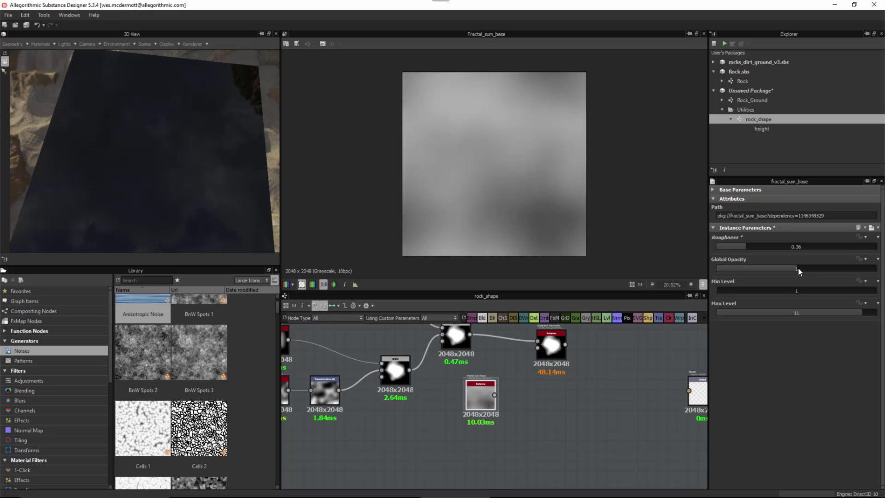
Step: Tune the Fractal Sum Base noise to roughness 0.33, global opacity 1.23 and min level 4
drag(798, 271, 804, 269)
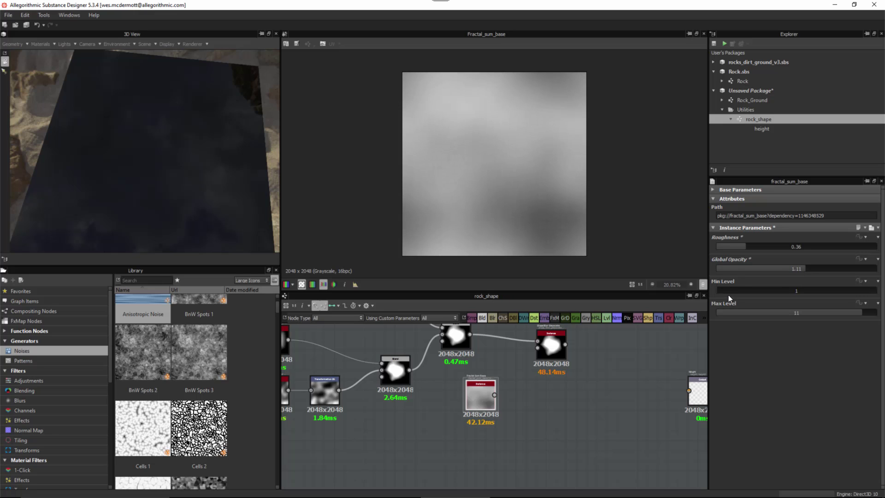
drag(738, 292, 752, 297)
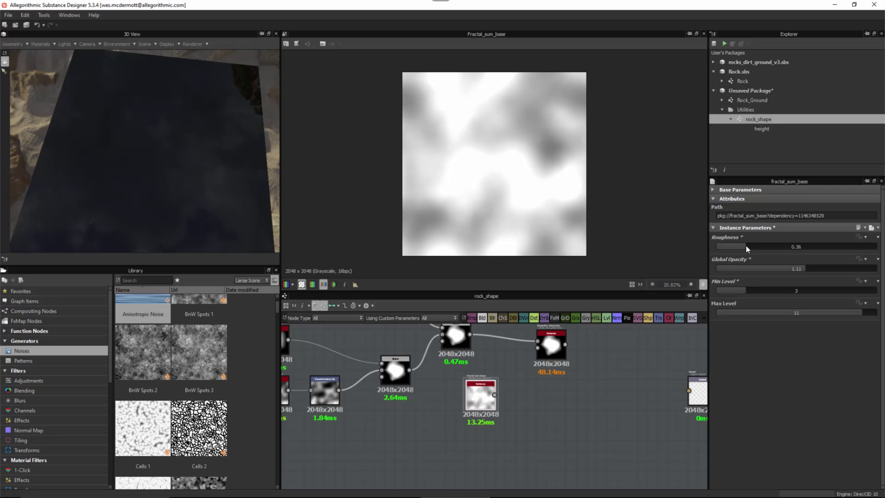
drag(747, 249, 751, 247)
drag(805, 269, 814, 271)
drag(746, 291, 755, 292)
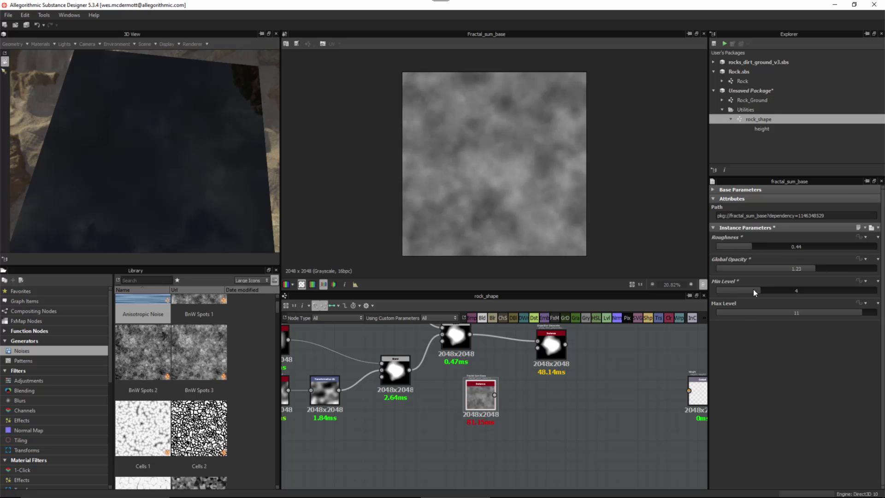
drag(751, 247, 743, 252)
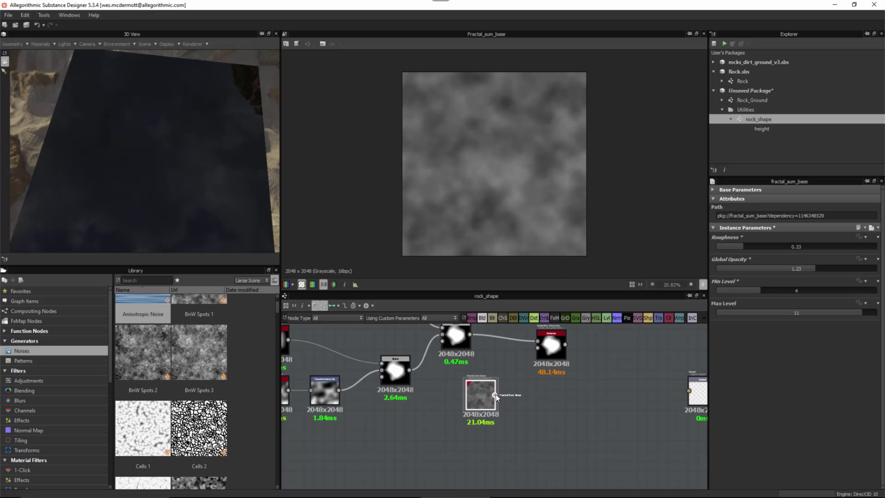
Step: Feed the Fractal Sum Base noise into the Slope Blur Grayscale's slope input and set the blur's samples to 32
drag(494, 395, 538, 351)
click(550, 351)
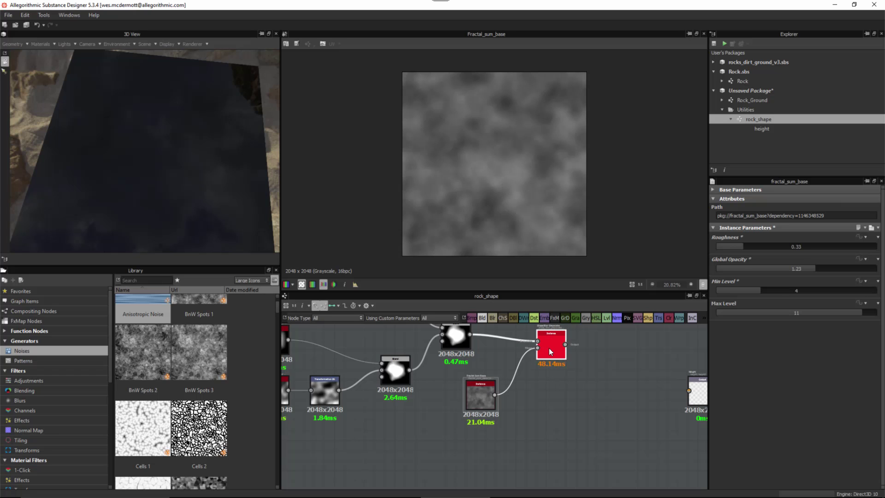
scroll(507, 157, up, 3)
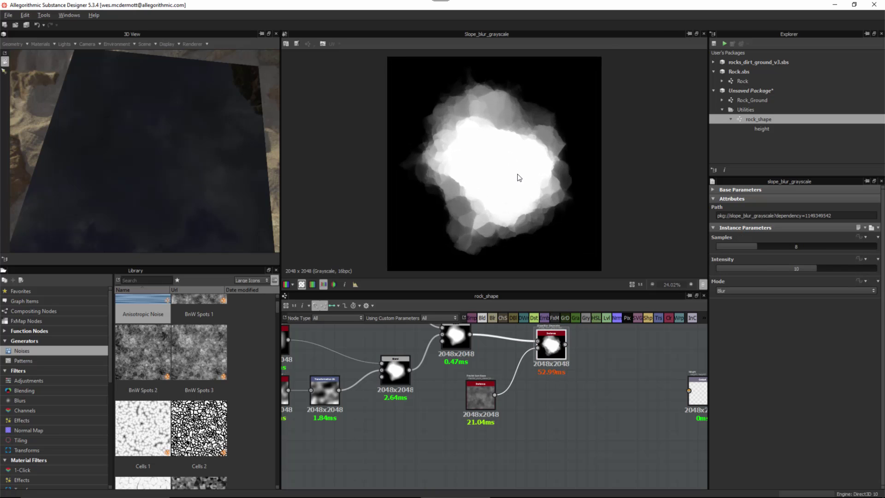
scroll(523, 173, down, 1)
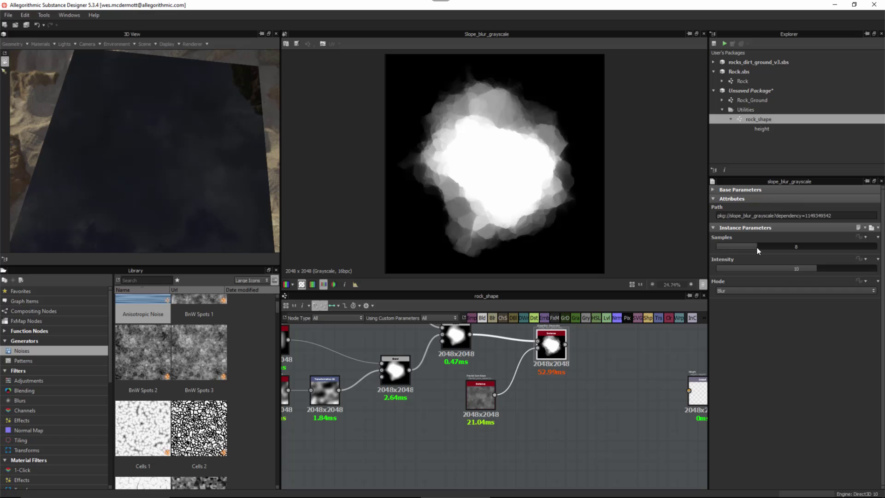
drag(758, 250, 875, 249)
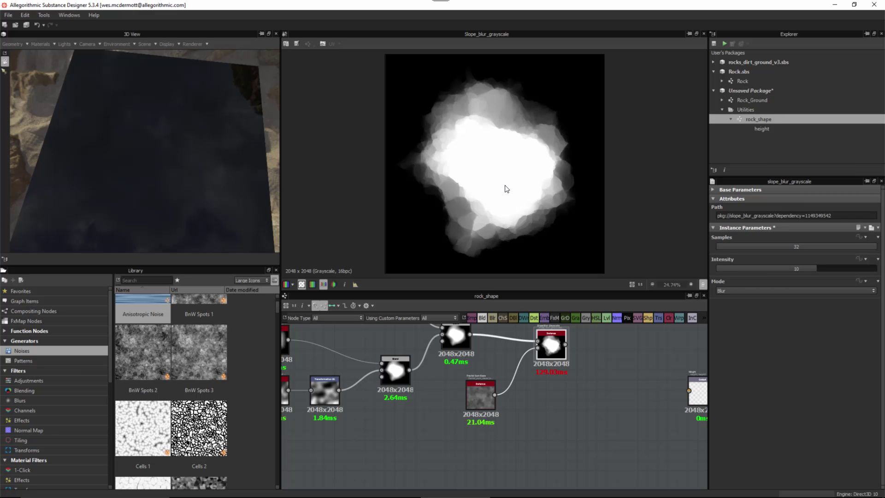
Step: Lower the Fractal Sum Base noise's roughness to 0.32 and its global opacity to 1.05
click(481, 392)
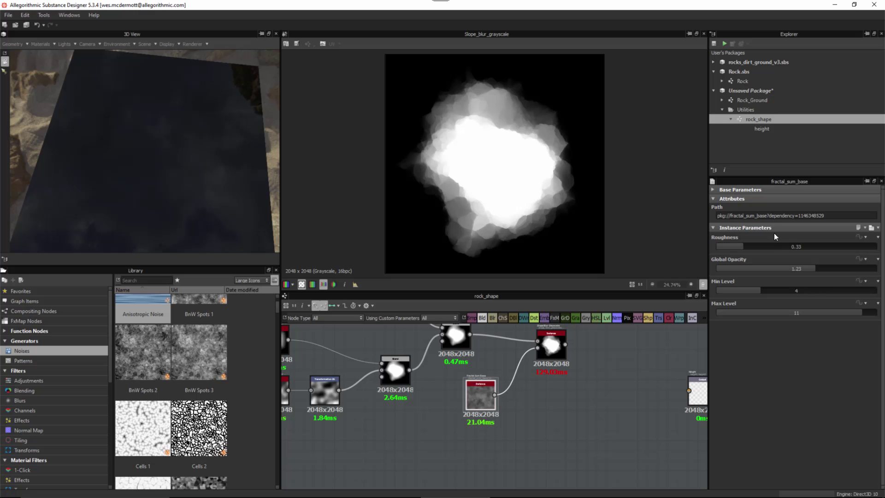
click(746, 248)
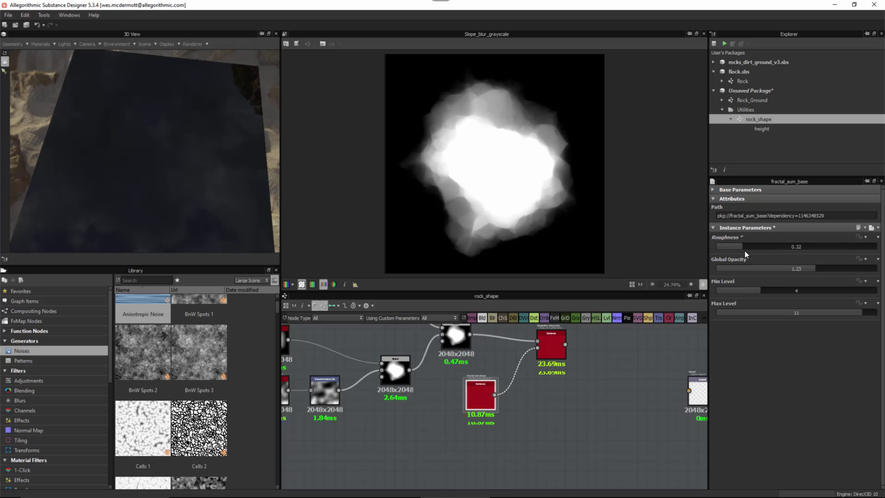
click(746, 249)
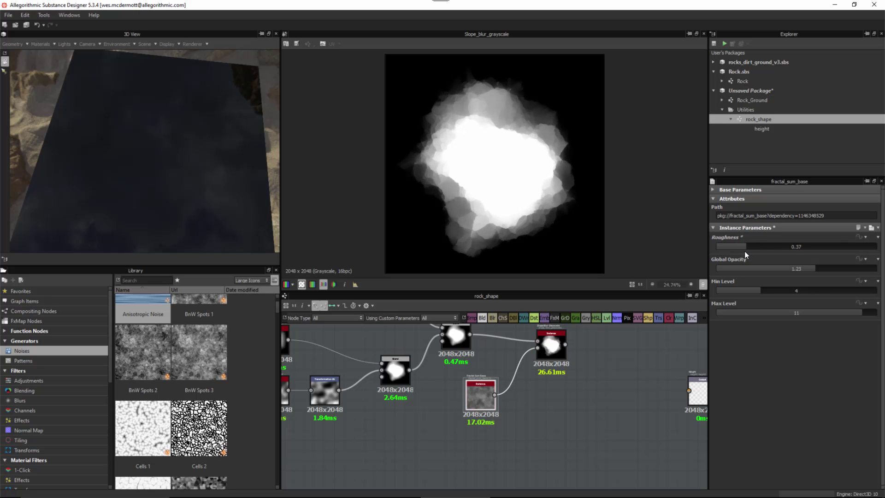
click(819, 269)
drag(831, 272, 801, 272)
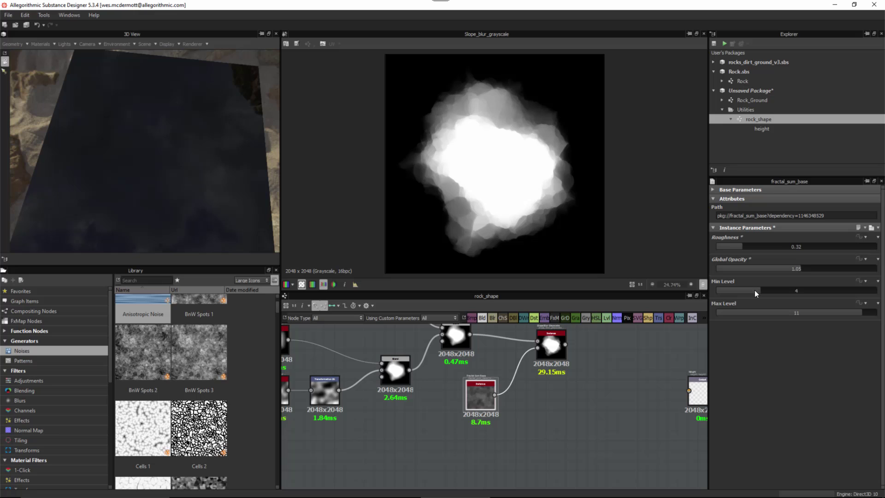
click(755, 291)
Step: Set the Polygon 2 gradient to 0.8 and compare the Add Sub Blend output with the Slope Blur Grayscale output
middle_drag(424, 420, 495, 446)
click(341, 364)
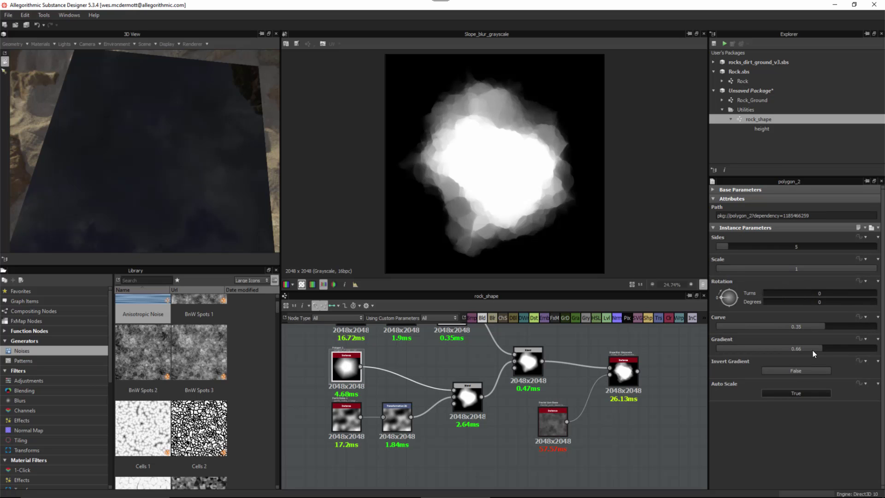
click(816, 348)
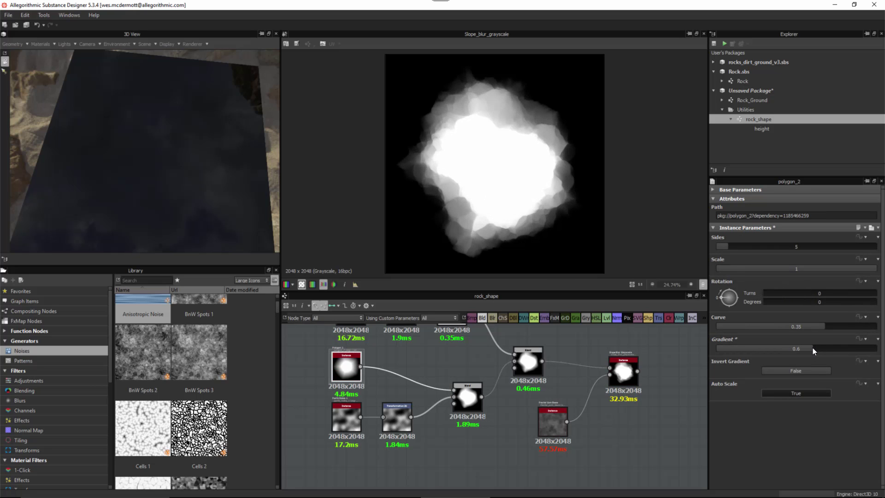
drag(823, 351, 845, 364)
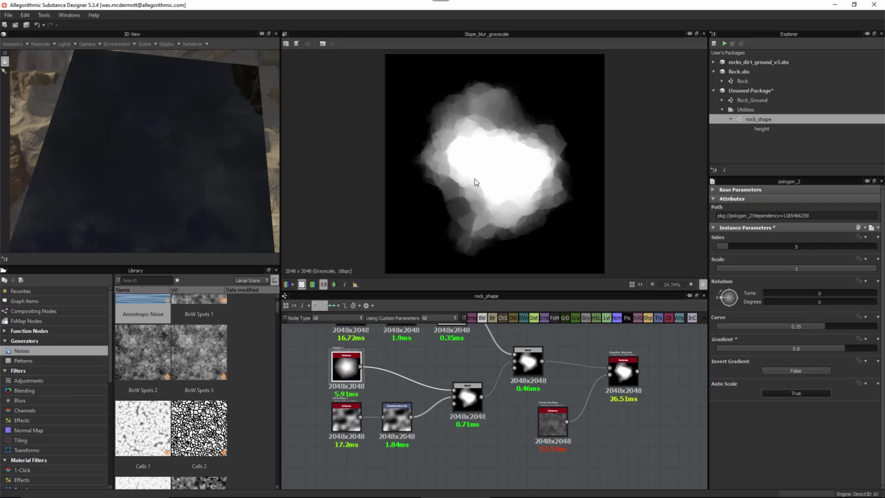
key(f)
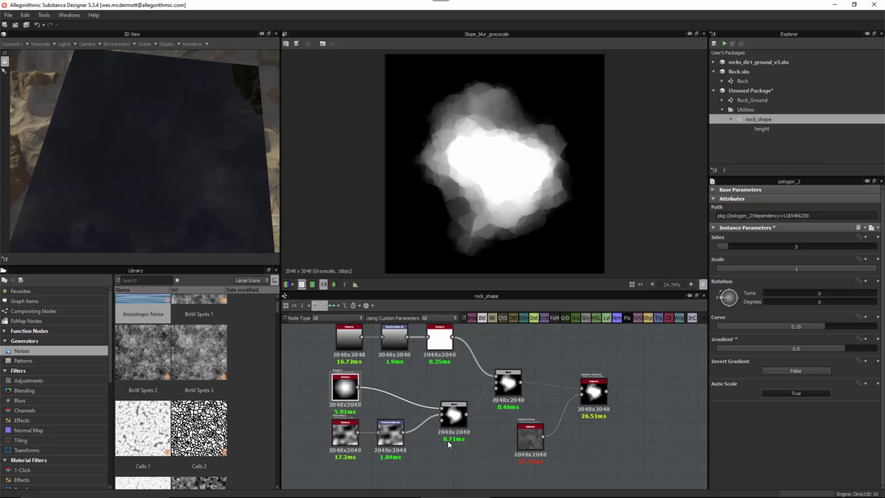
double_click(455, 416)
double_click(594, 391)
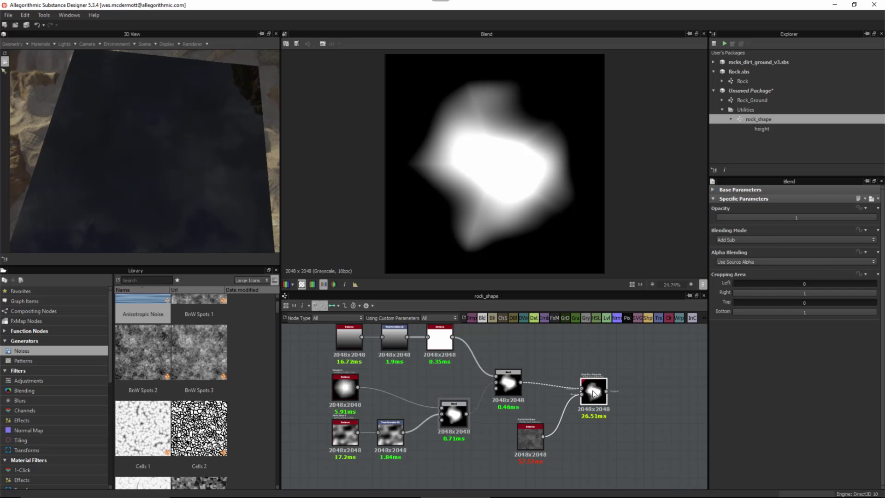
Step: Add a Blend node after the Slope Blur Grayscale and feed its foreground from the Min (Darken) Blend output
middle_drag(591, 355, 570, 358)
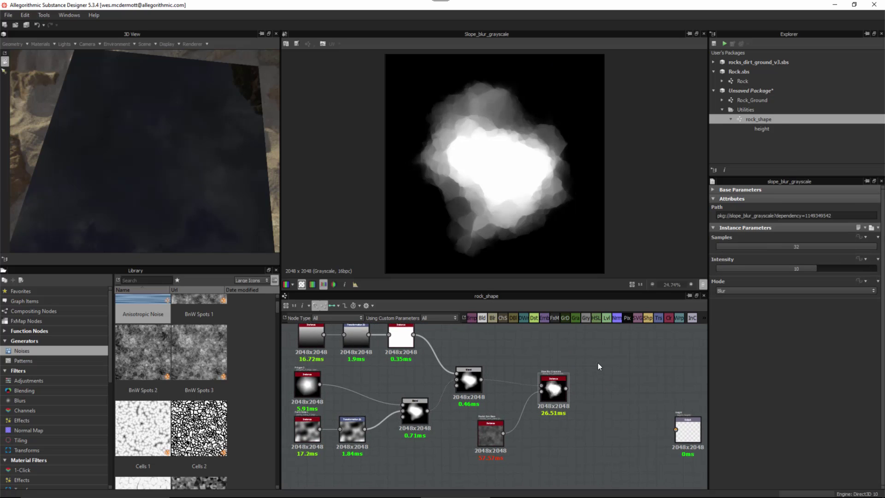
key(space)
text(blen)
key(Return)
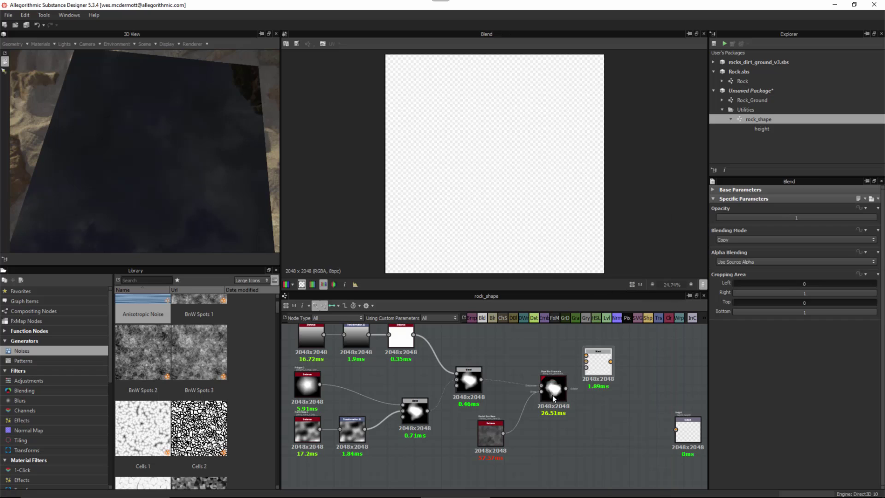
drag(550, 386, 541, 404)
drag(466, 376, 603, 370)
click(795, 239)
click(795, 284)
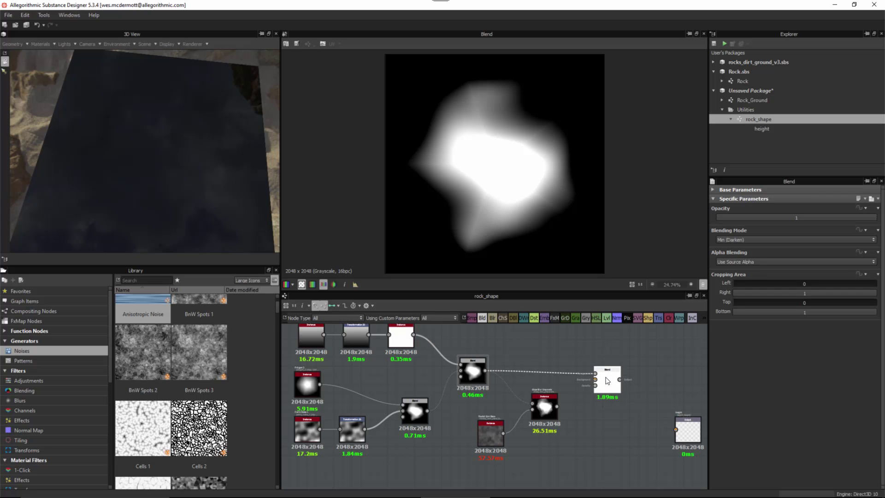
Step: Feed the new Blend's background from the Slope Blur Grayscale output and set its blending mode to Multiply
double_click(545, 404)
middle_drag(558, 395, 531, 391)
scroll(532, 392, up, 1)
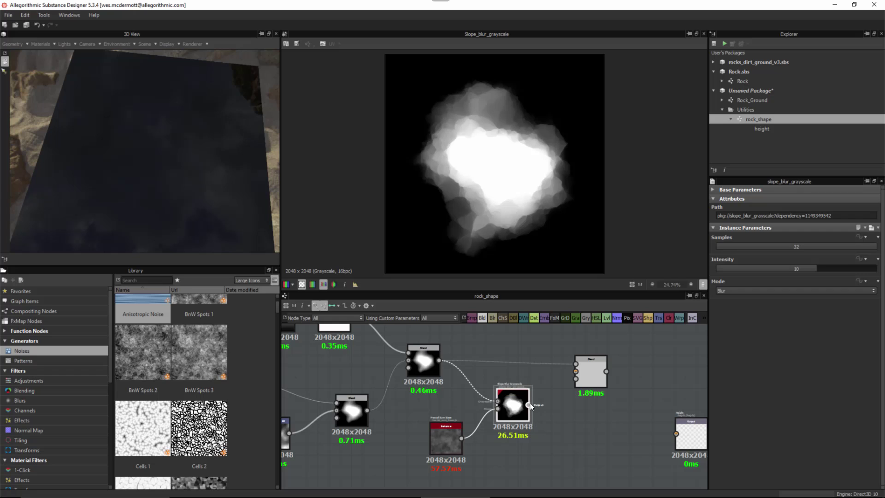
drag(528, 404, 584, 373)
click(588, 372)
double_click(591, 375)
click(724, 240)
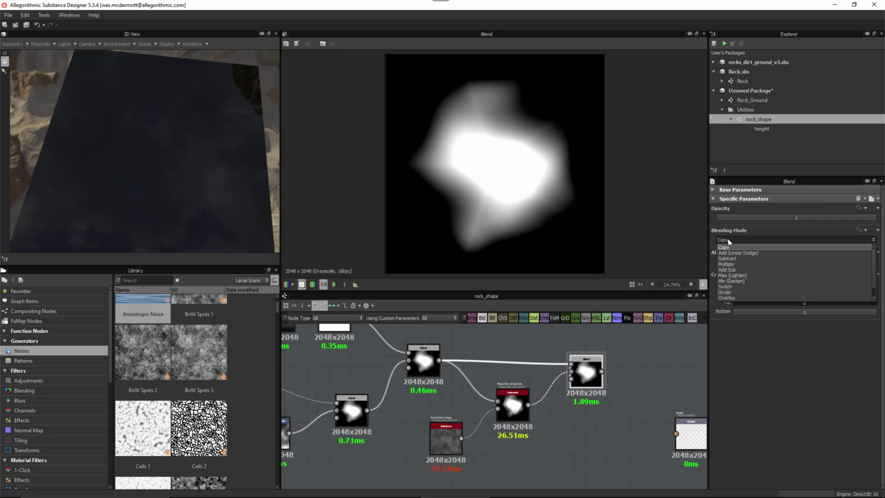
click(731, 264)
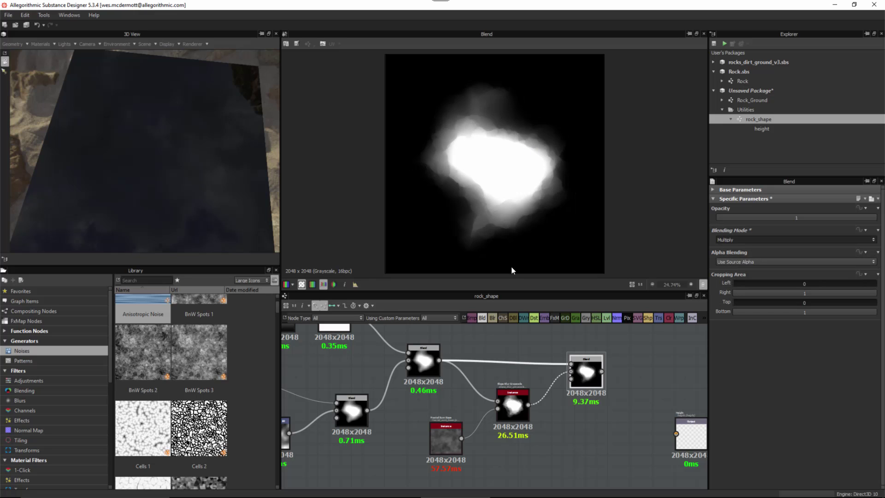
Step: Compare the Slope Blur Grayscale and Multiply Blend outputs, and move the Multiply Blend closer to the Slope Blur Grayscale
double_click(511, 406)
double_click(593, 376)
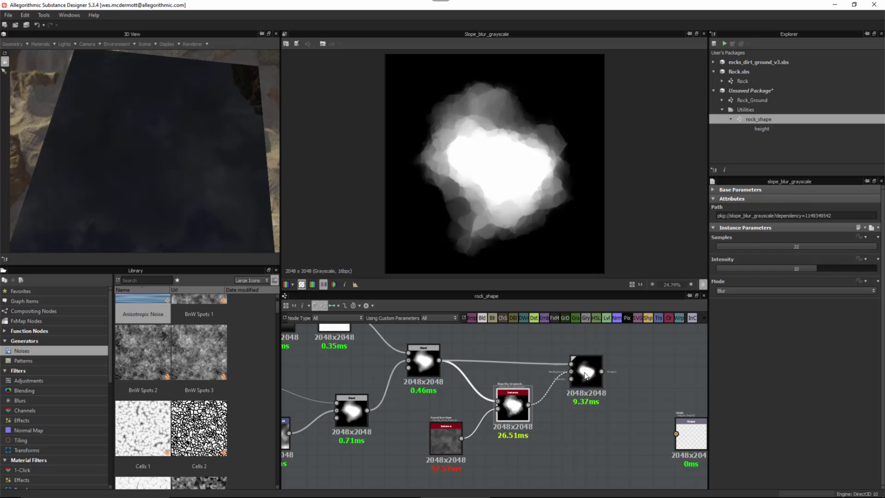
drag(593, 375, 571, 375)
Step: Raise the Polygon 2 gradient to 0.82
middle_drag(459, 398, 556, 399)
click(315, 378)
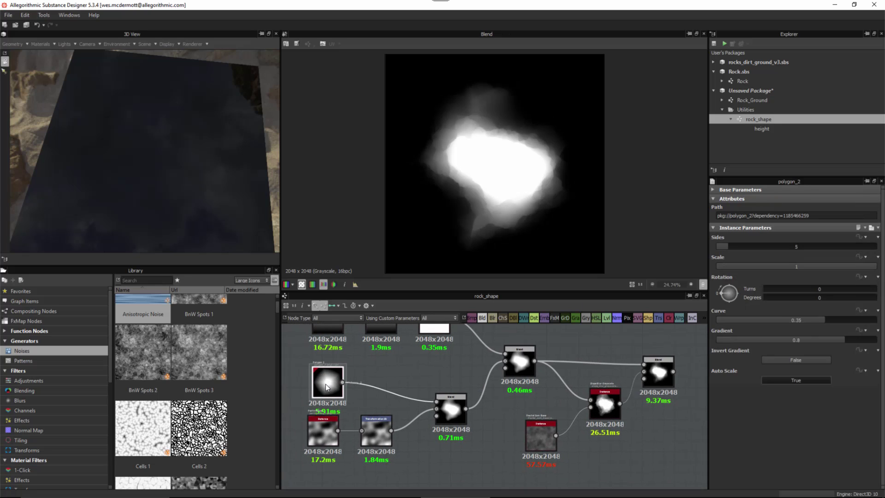
drag(833, 350, 847, 352)
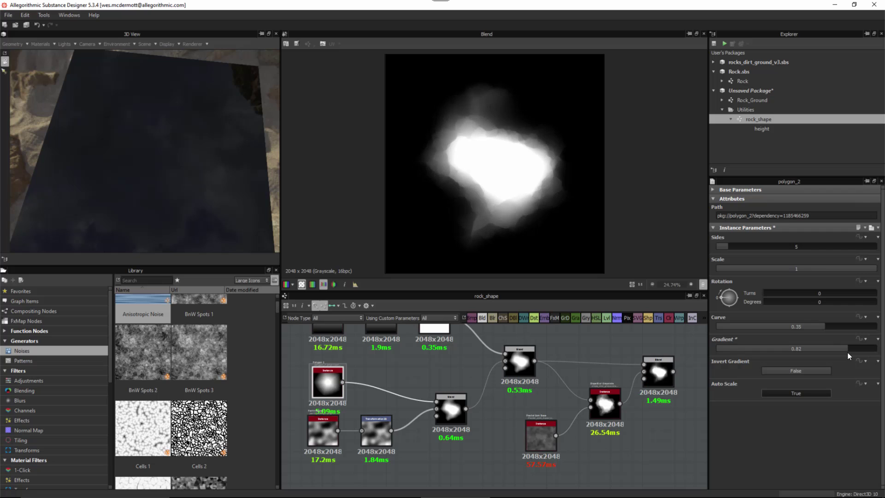
key(f)
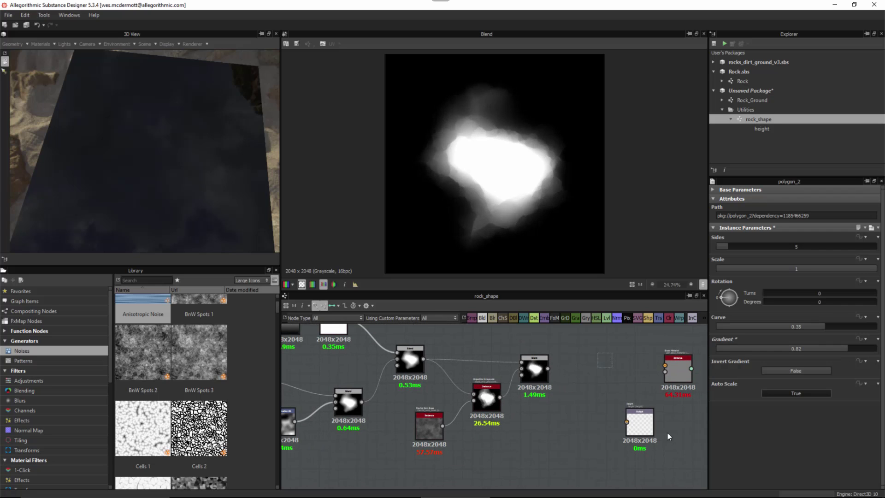
Step: Add a Levels node fed by the Multiply Blend output
scroll(571, 387, up, 2)
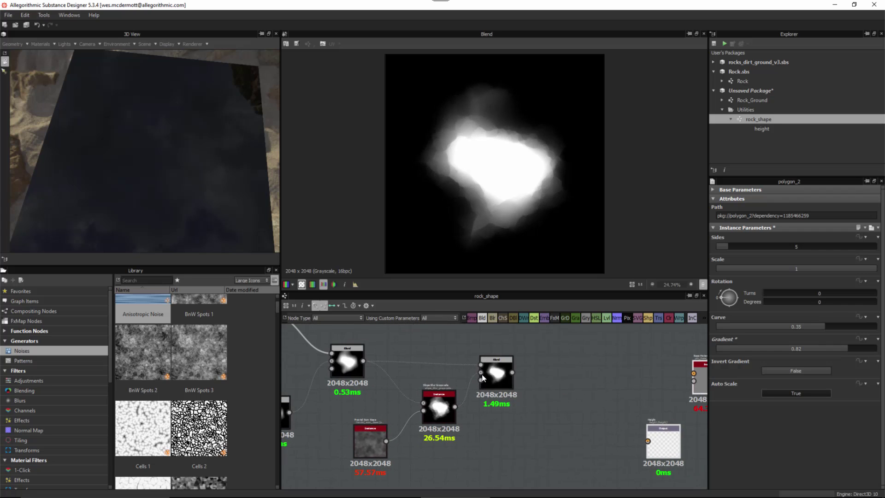
click(495, 378)
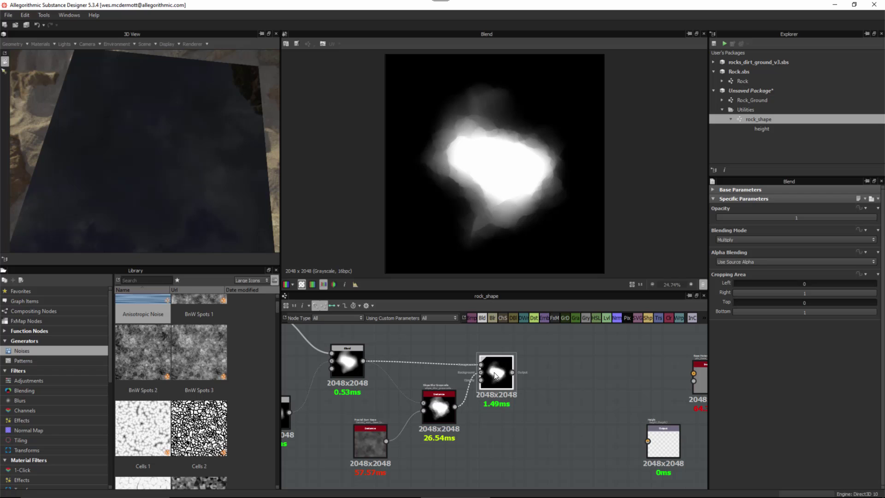
key(space)
text(lev)
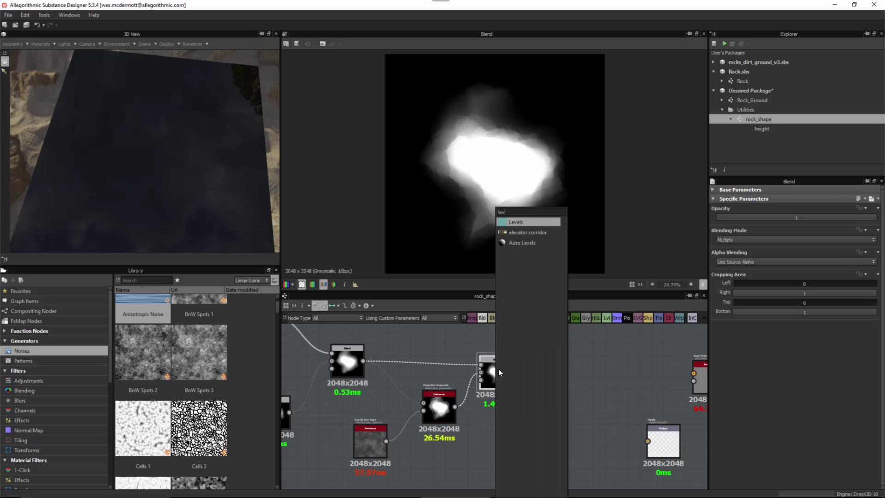
key(Return)
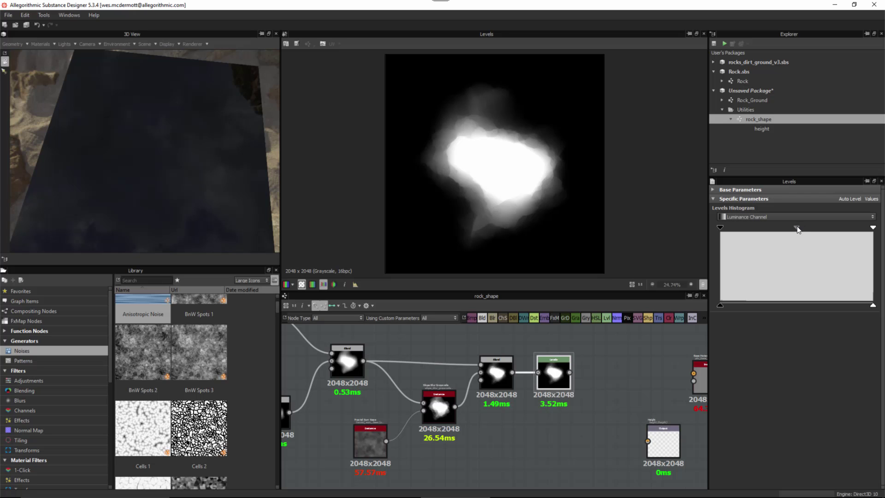
Step: Shift the Levels node's input midtone point toward black to brighten the rock shape's faded edges
mouse_move(796, 227)
mouse_down()
mouse_move(774, 227)
mouse_move(792, 232)
mouse_up()
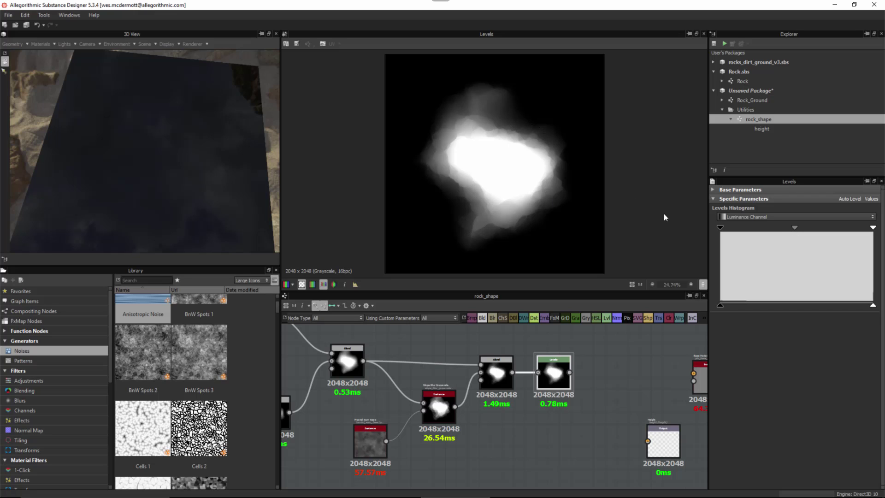
drag(793, 228, 769, 230)
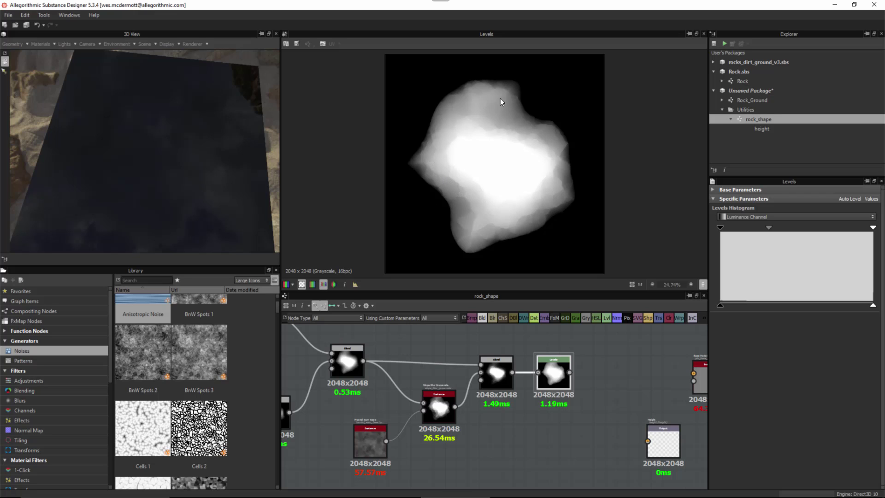
drag(769, 227, 764, 228)
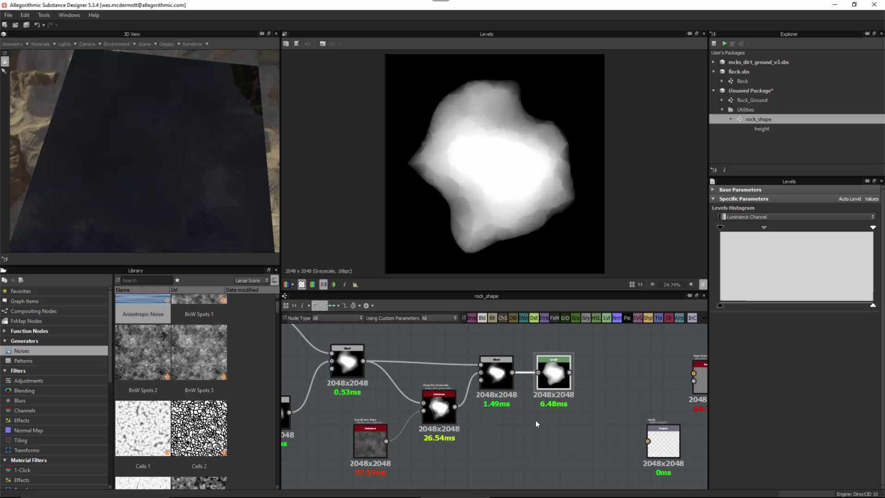
middle_drag(535, 419, 595, 425)
middle_drag(266, 407, 377, 410)
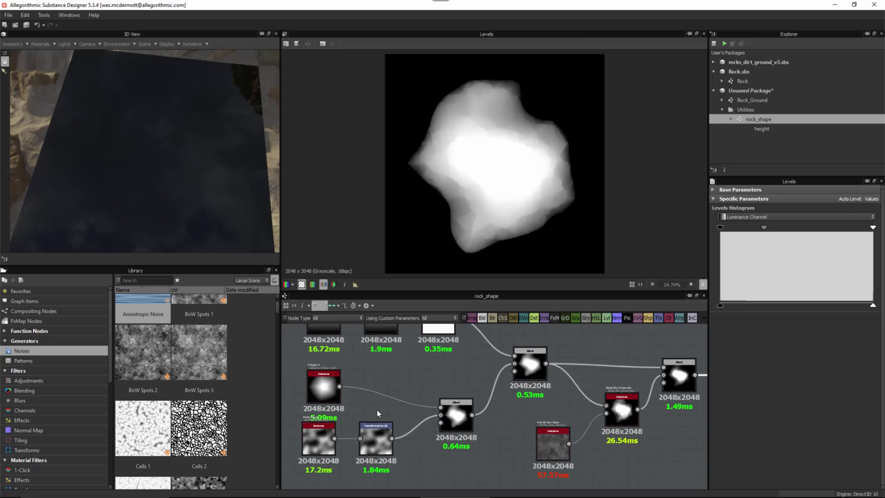
Step: Set the Polygon 2 gradient to 0.9 after trying slightly lower values
click(324, 382)
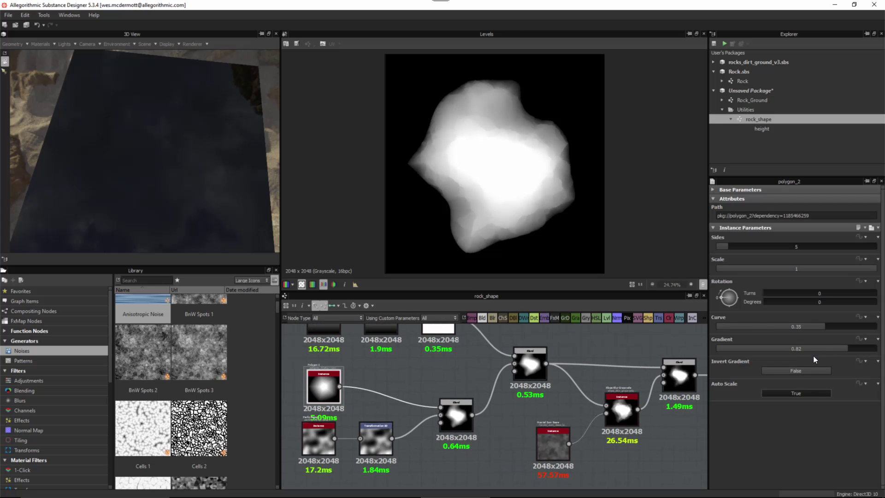
drag(849, 349, 850, 347)
mouse_move(853, 347)
mouse_down()
mouse_move(864, 349)
mouse_move(848, 347)
mouse_up()
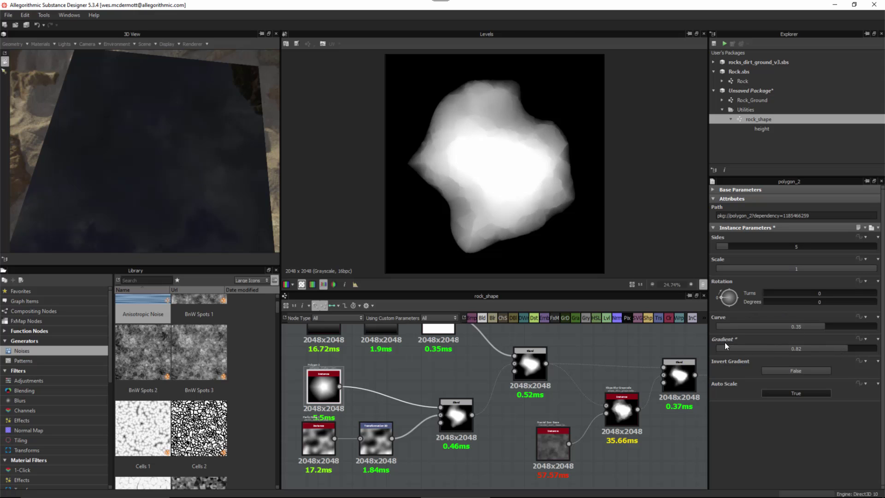
drag(845, 349, 835, 350)
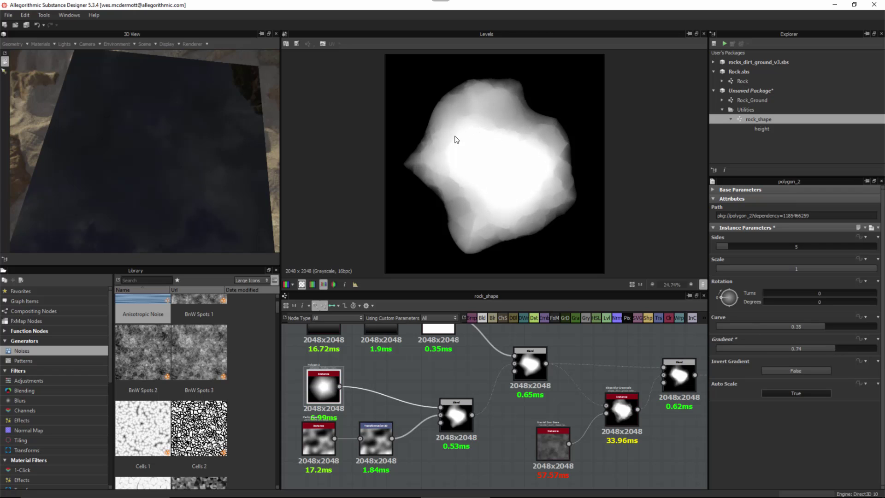
drag(836, 350, 859, 352)
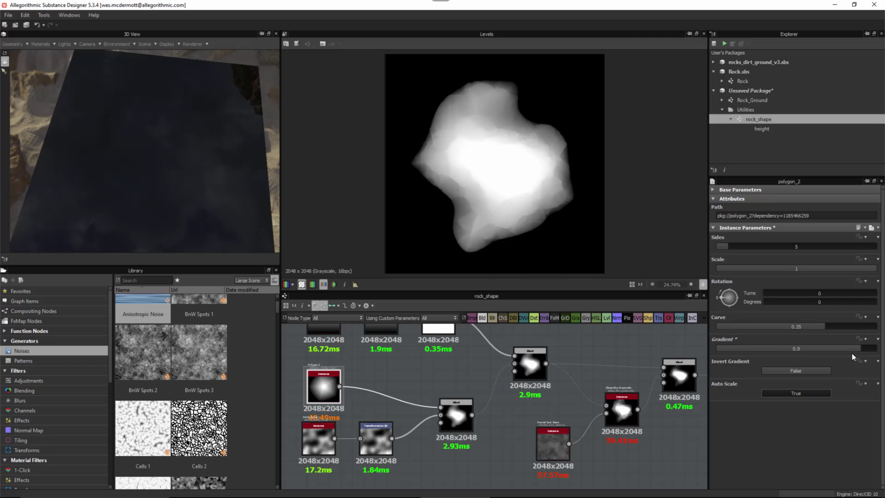
Step: Shift the input midtone of the Levels node after the Multiply Blend further toward black to brighten the rock's edges
middle_drag(522, 338, 343, 332)
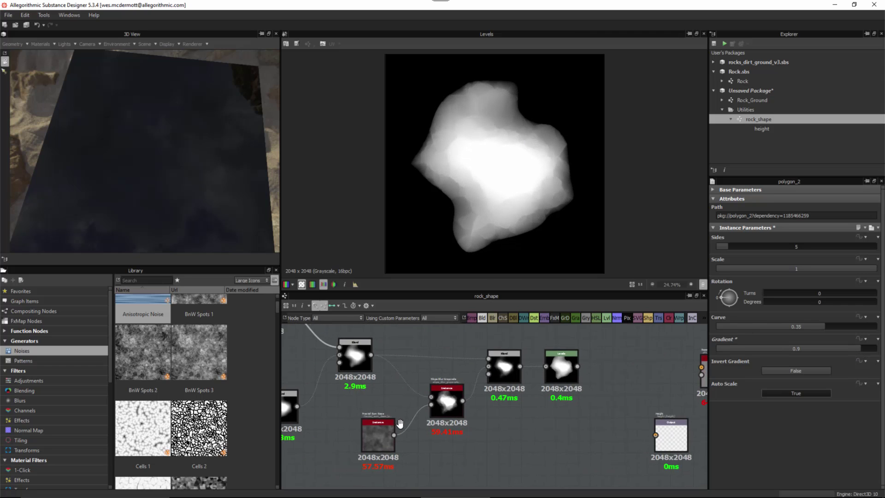
click(568, 358)
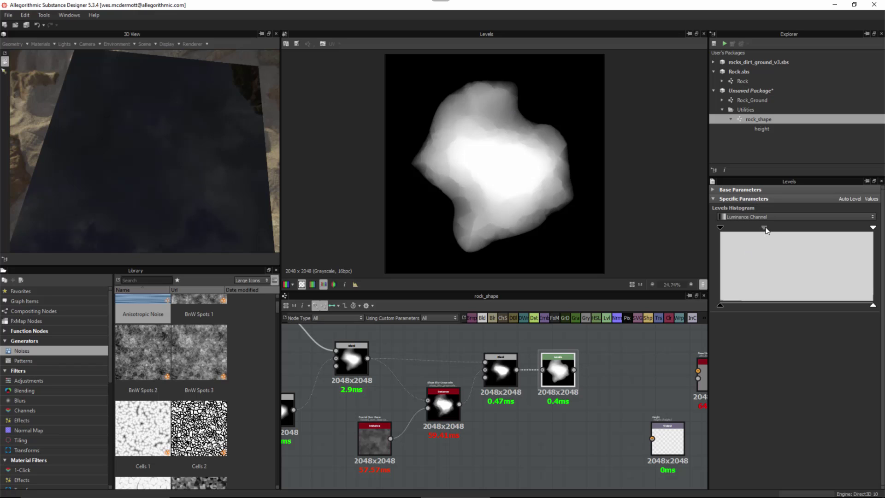
drag(764, 227, 753, 230)
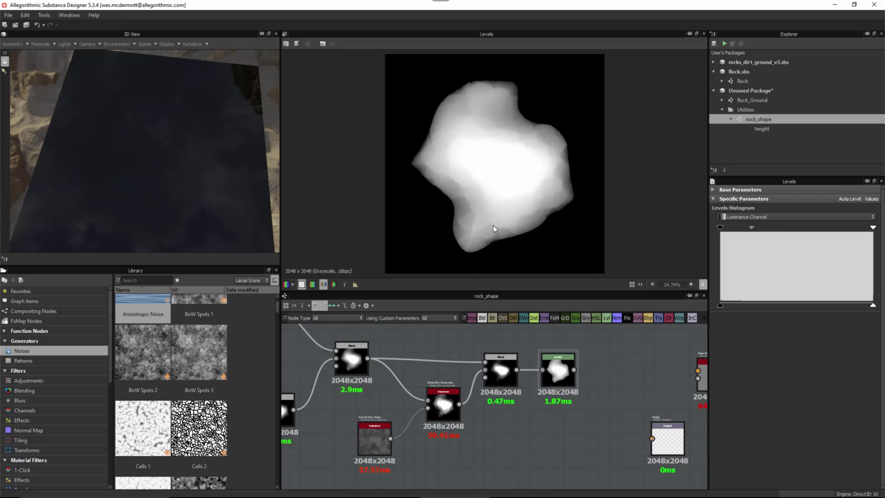
Step: Move the unconnected output and instance nodes farther from the chain, and add a Plasma noise node above the Levels node
scroll(572, 349, down, 6)
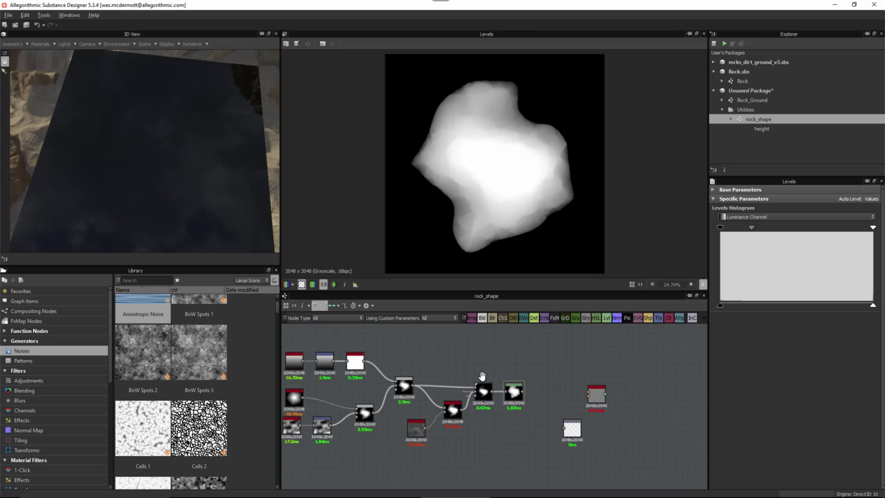
drag(545, 371, 705, 401)
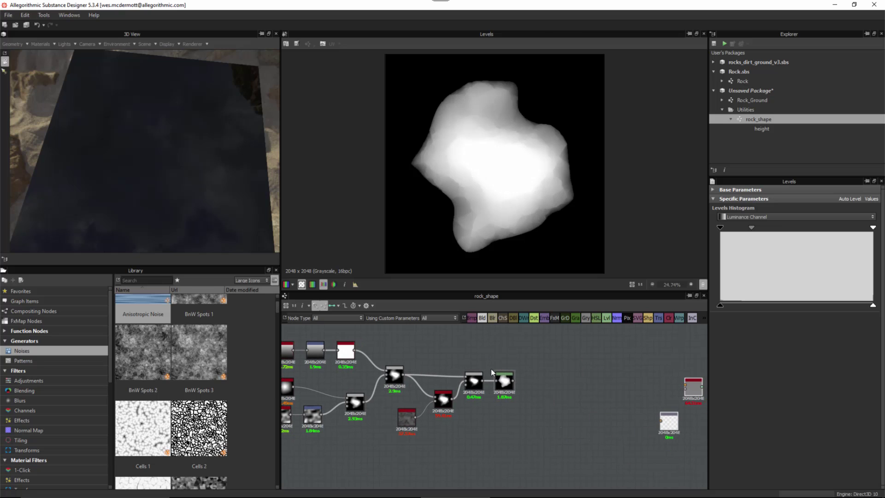
middle_drag(490, 368, 523, 374)
scroll(507, 360, up, 2)
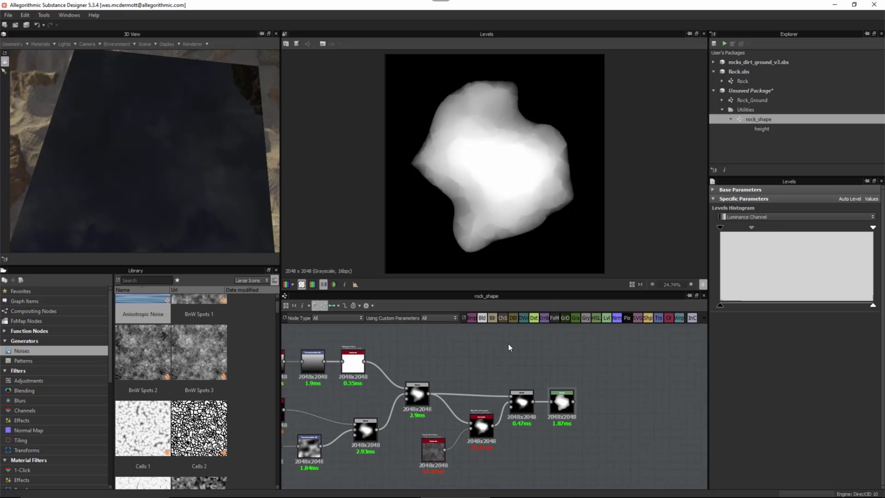
key(space)
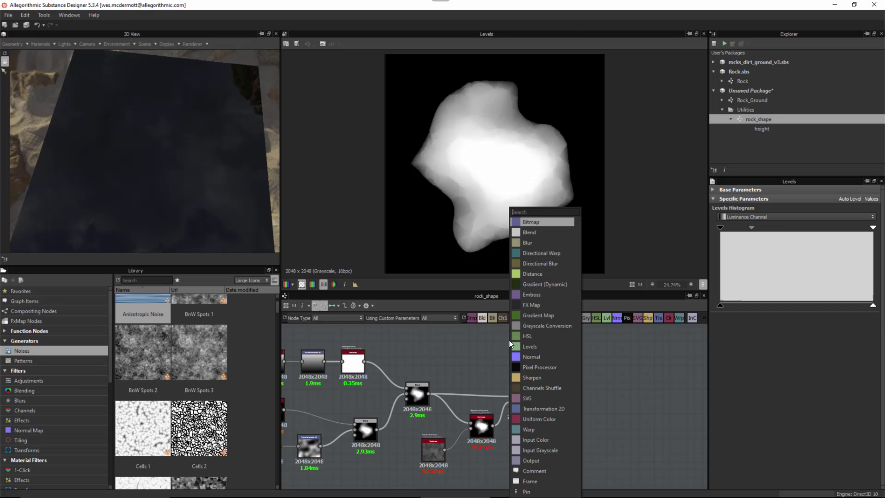
text(pla)
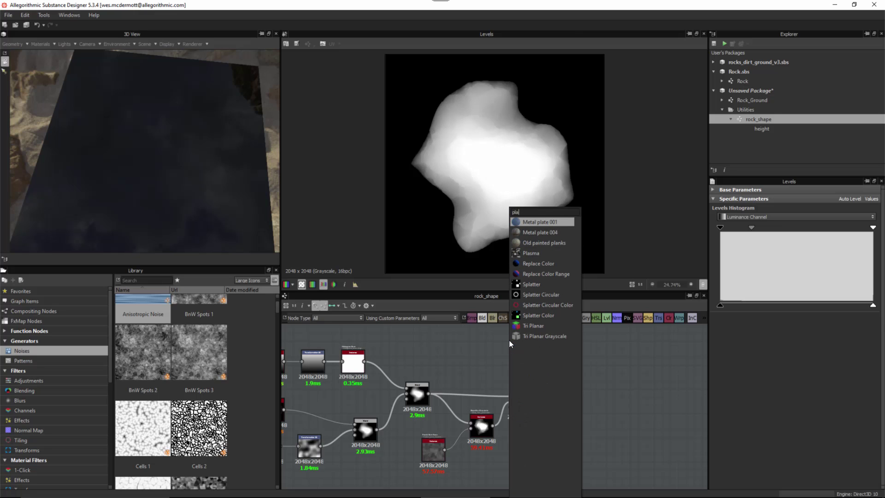
click(535, 252)
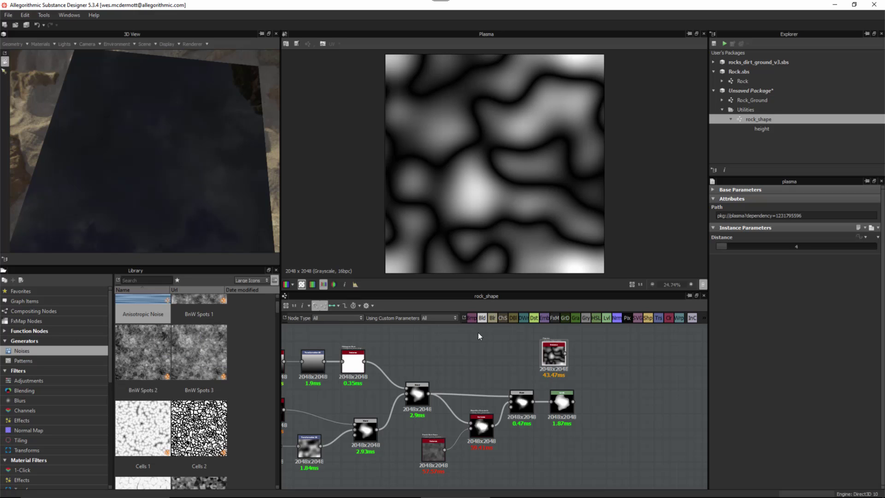
Step: Compare the Plasma pattern with the levelled rock shape, and align the Plasma node directly above the Levels node
double_click(556, 412)
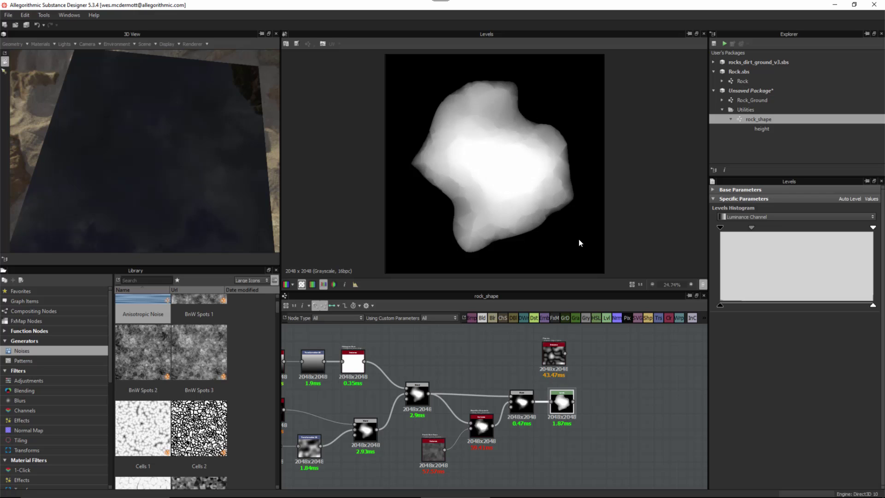
double_click(555, 358)
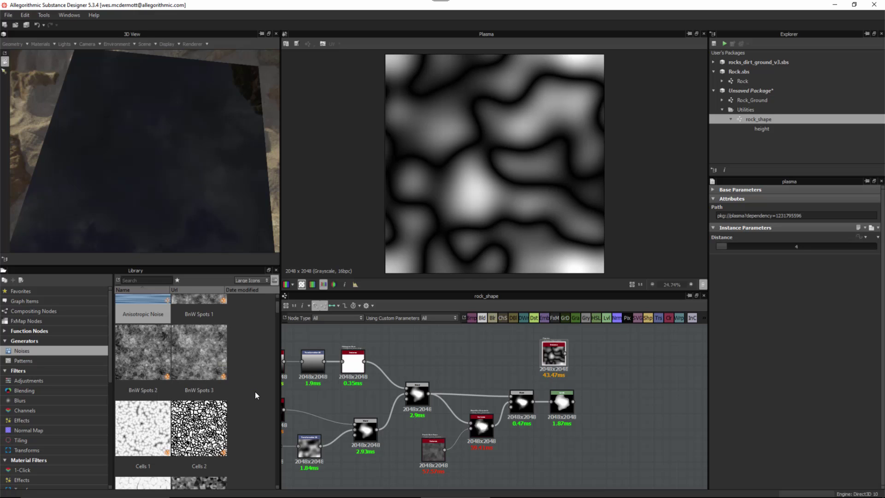
double_click(558, 399)
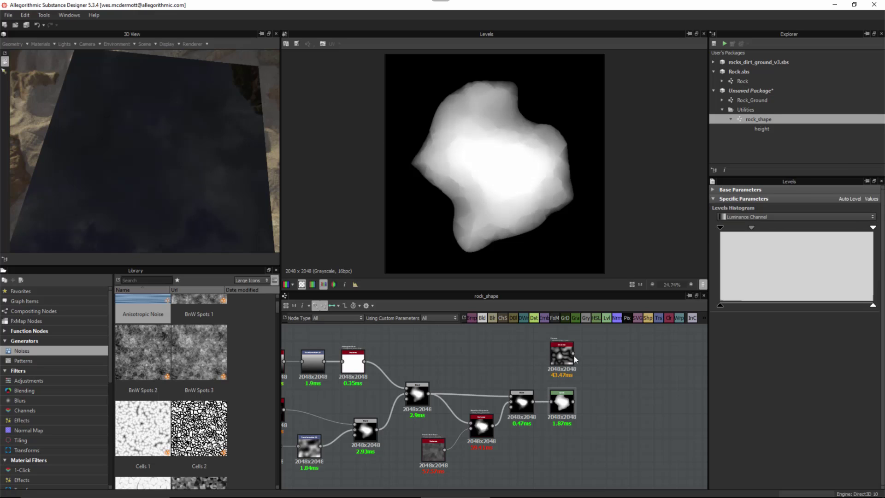
Step: Add a Blend node in Subtract mode with Plasma as the foreground and the levelled rock shape as the background
key(space)
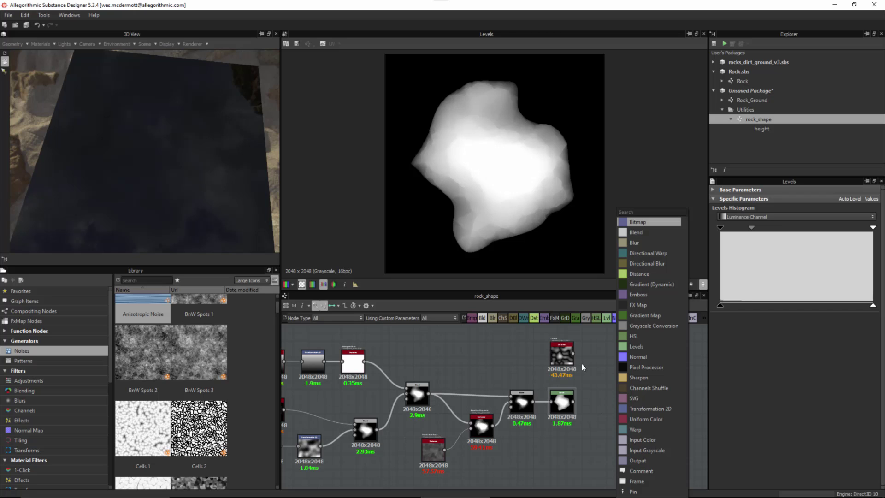
key(Down)
key(Return)
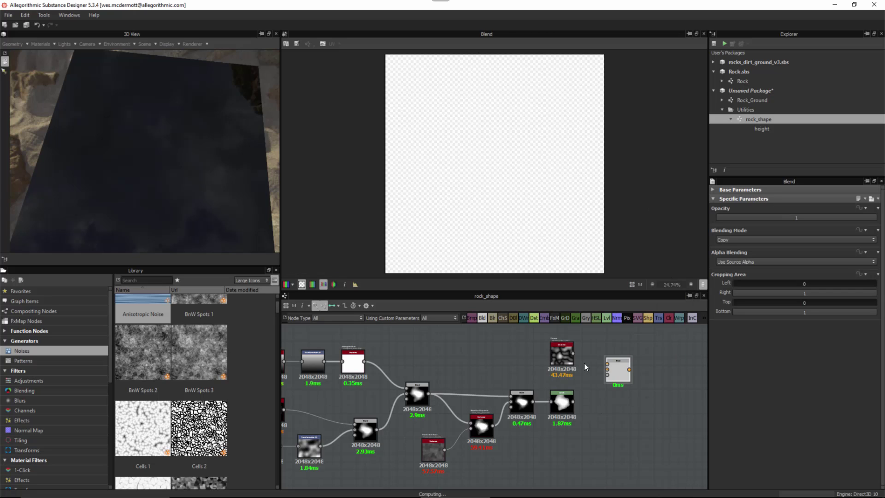
drag(606, 360, 606, 367)
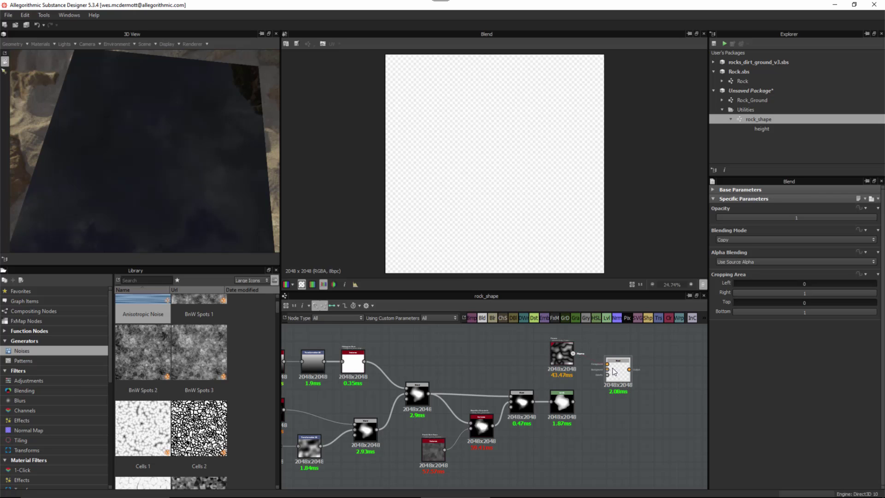
scroll(609, 392, up, 3)
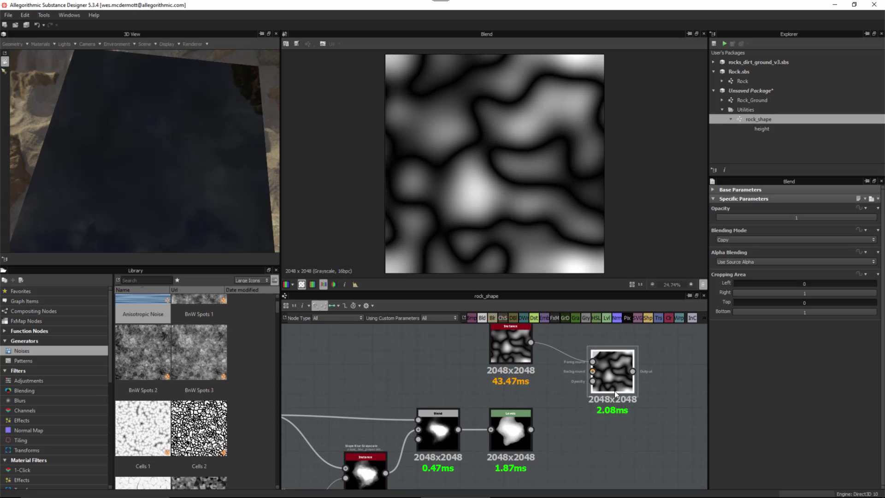
drag(531, 429, 607, 386)
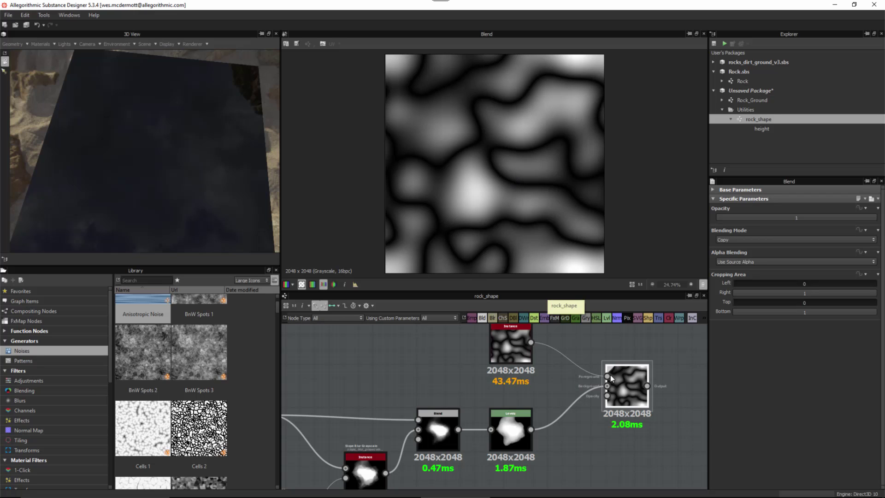
click(729, 240)
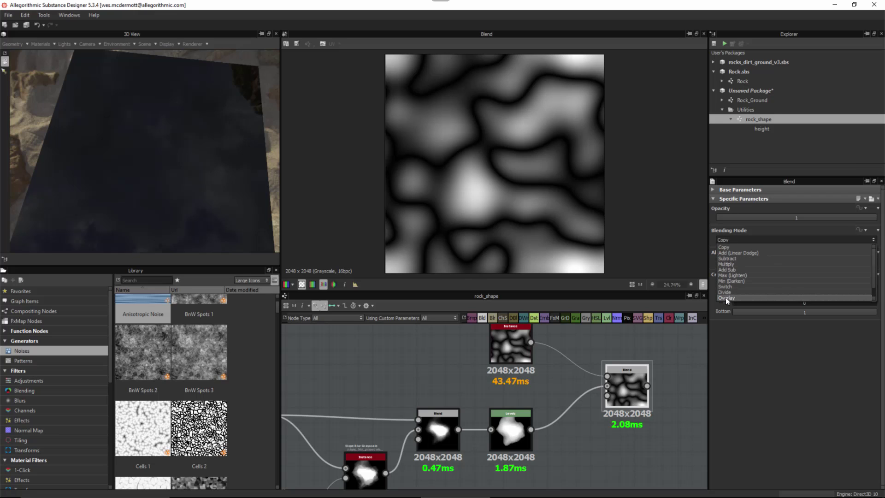
click(727, 258)
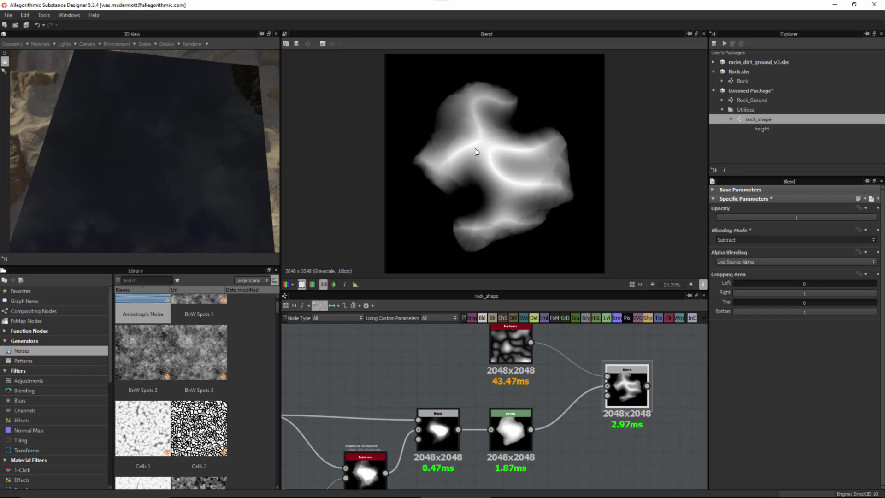
Step: Insert a Levels node between the Plasma noise and the Subtract Blend, keeping the Blend result in the preview
drag(525, 349, 442, 372)
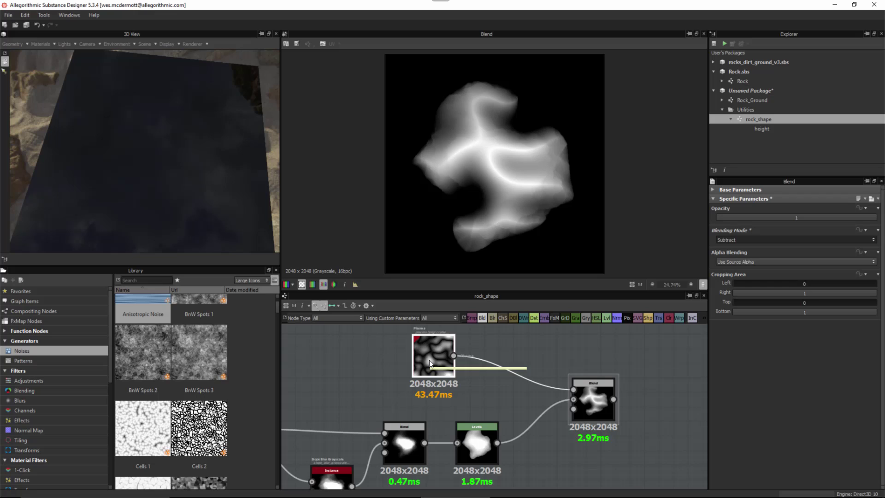
click(485, 389)
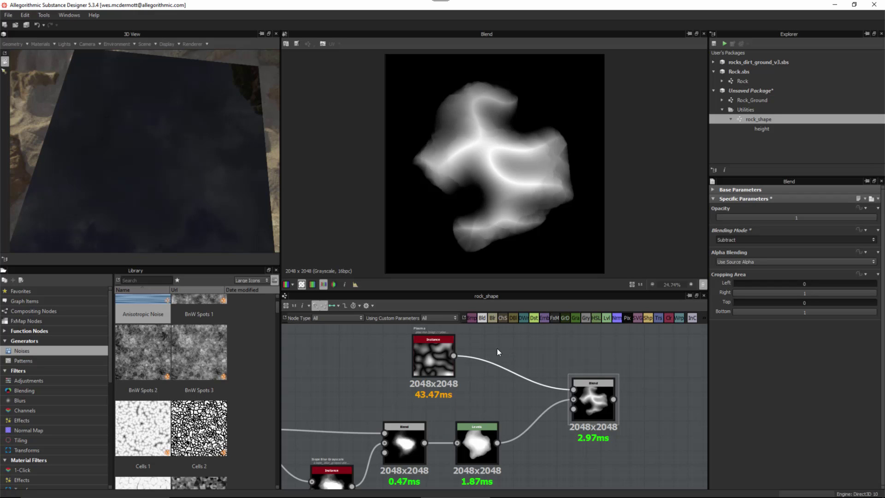
click(441, 354)
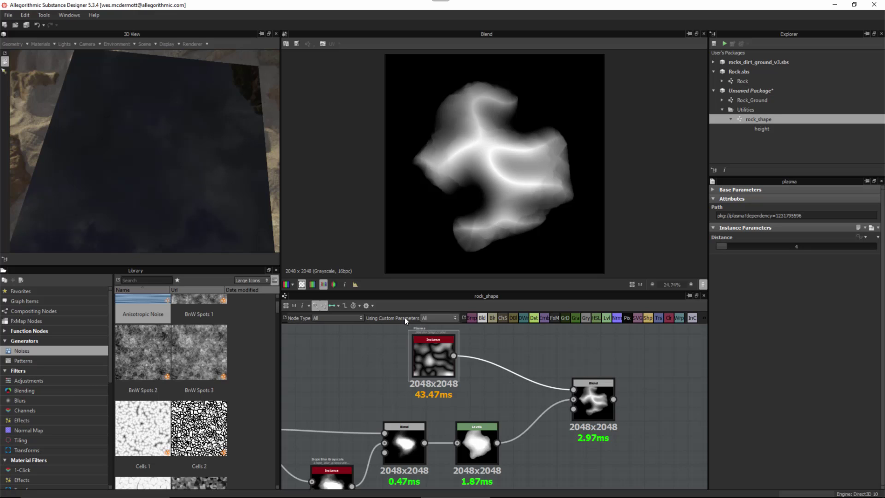
click(606, 317)
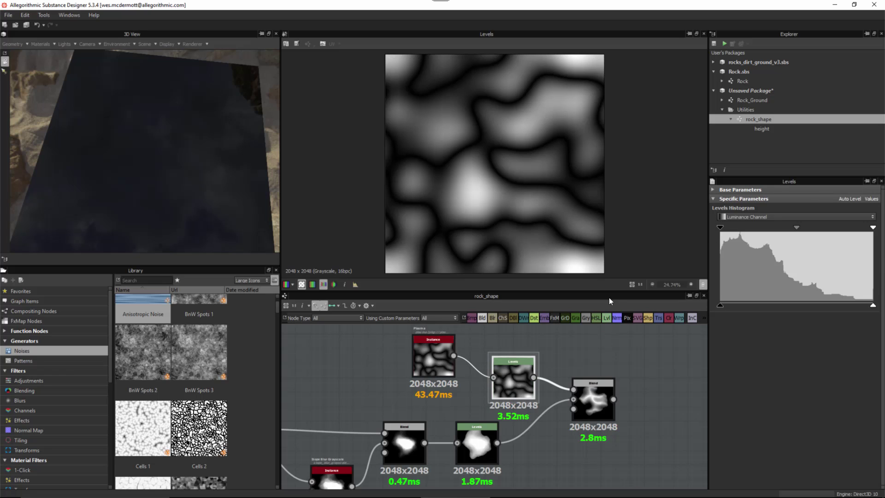
drag(512, 372, 504, 362)
click(593, 399)
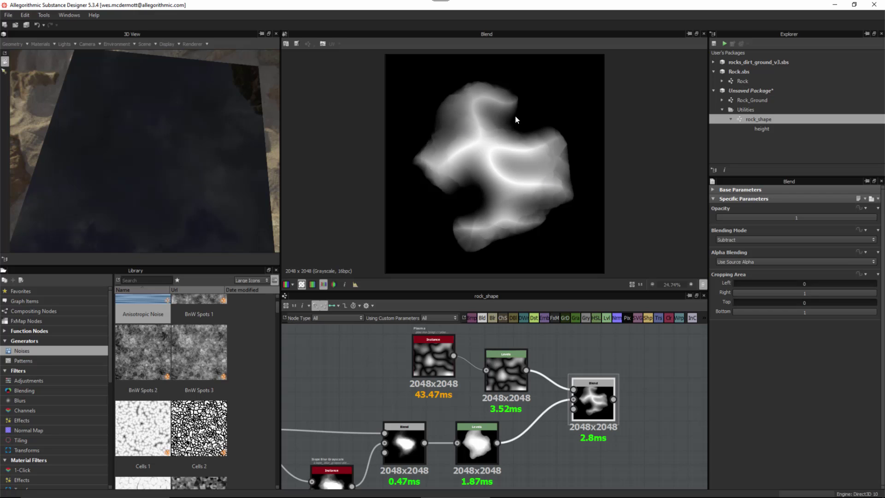
Step: Weaken the Plasma subtraction by lowering its Levels output white point to about a third and nudging the input midtone toward white
click(505, 367)
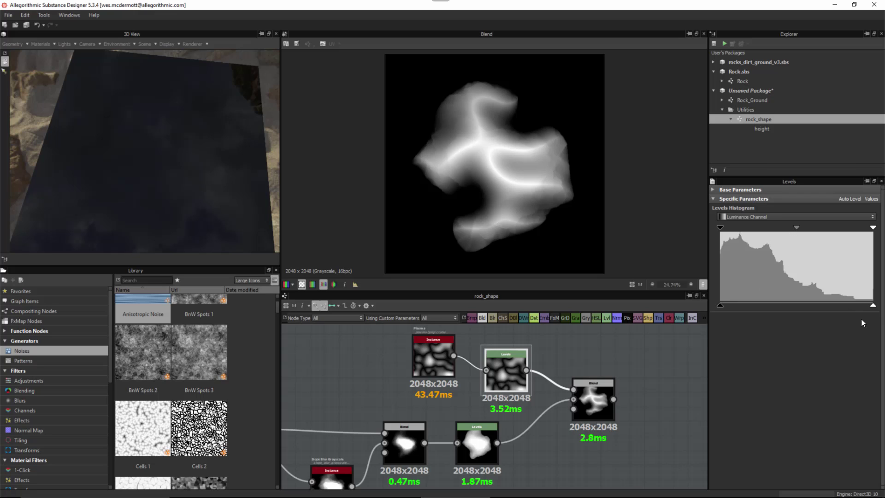
drag(872, 306, 809, 306)
drag(802, 305, 785, 305)
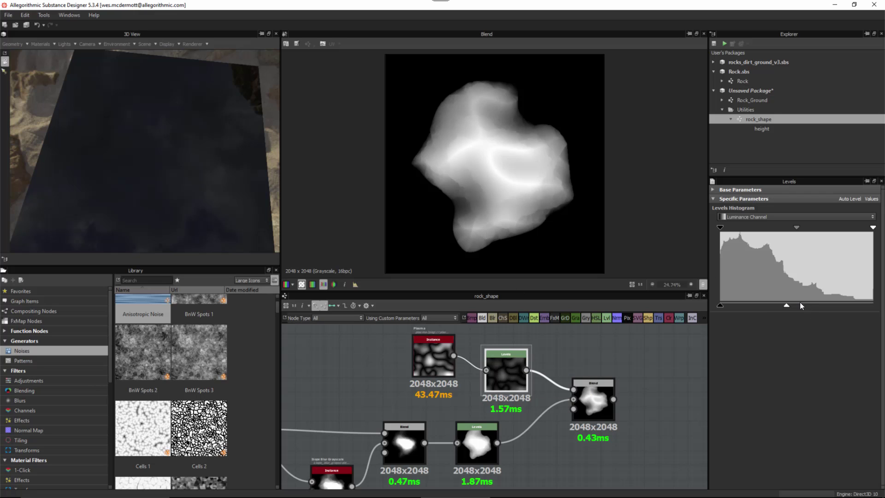
drag(787, 304, 765, 307)
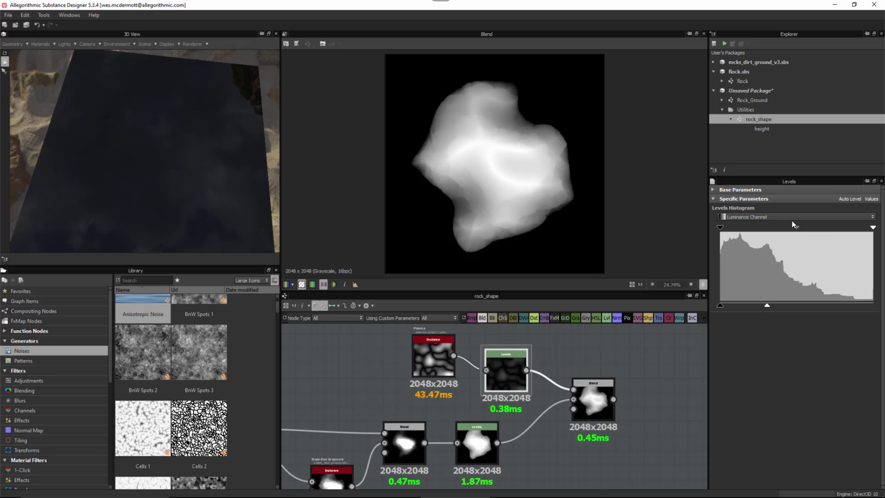
drag(798, 229, 801, 229)
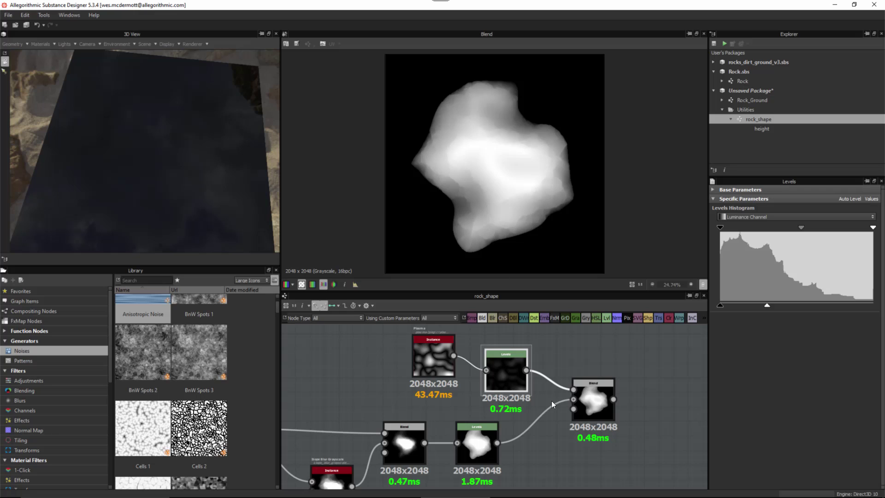
Step: Compare the rock shape before and after the Plasma subtraction, and move the Subtract Blend farther from the Levels nodes
double_click(479, 439)
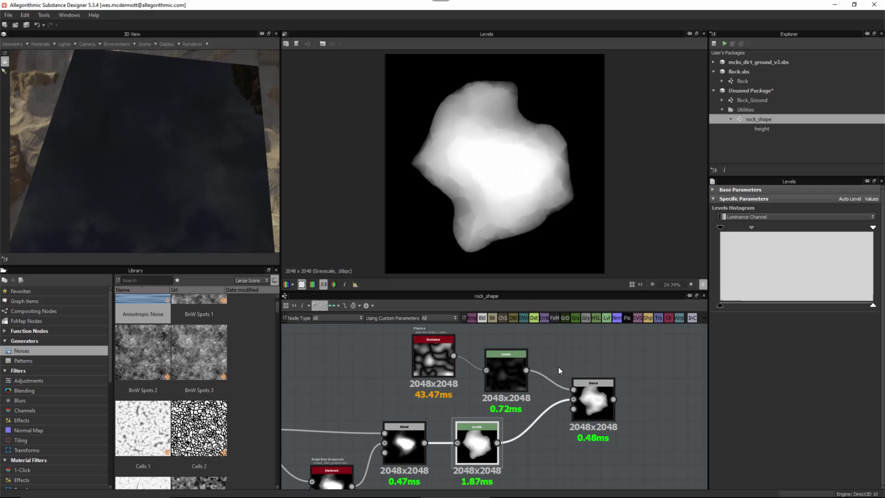
double_click(590, 390)
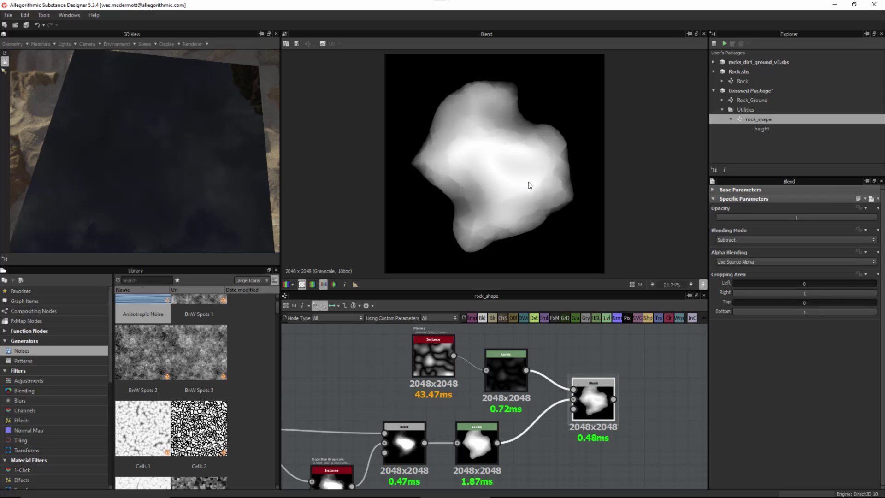
drag(598, 419, 627, 419)
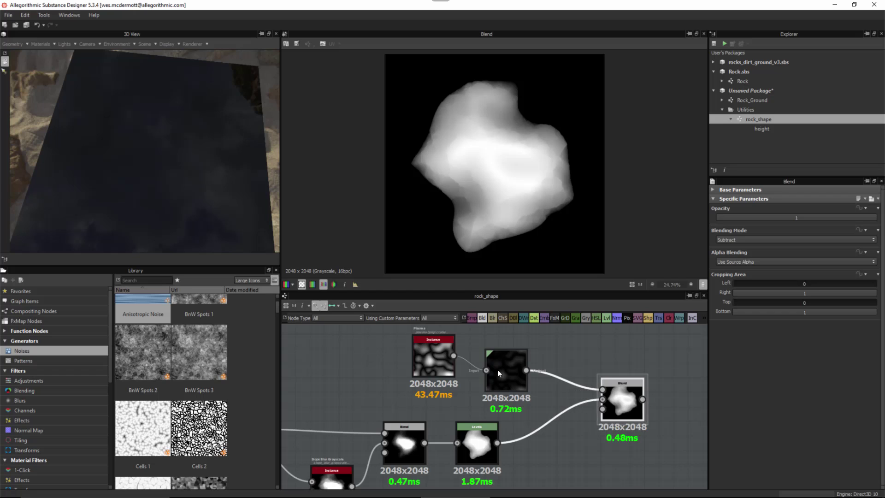
Step: Space the Plasma noise and its Levels node farther apart and add a Warp node near the gap between them
drag(496, 369, 538, 353)
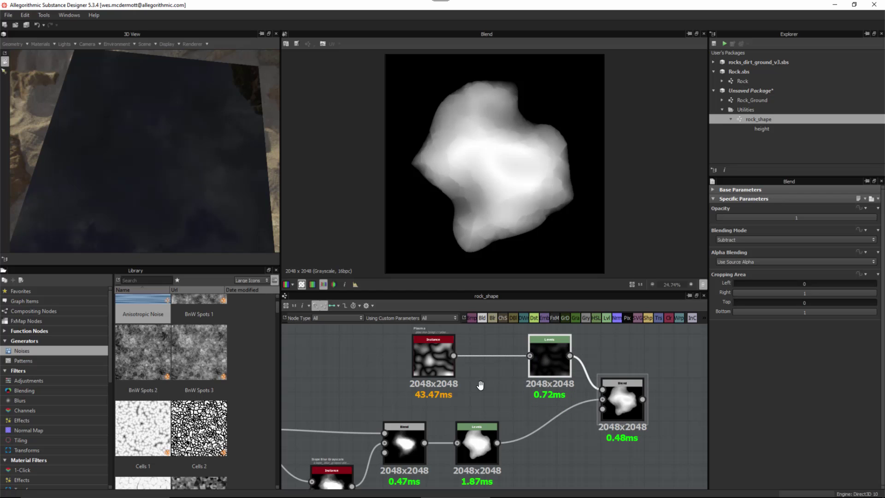
middle_drag(500, 386, 502, 404)
drag(442, 378, 405, 373)
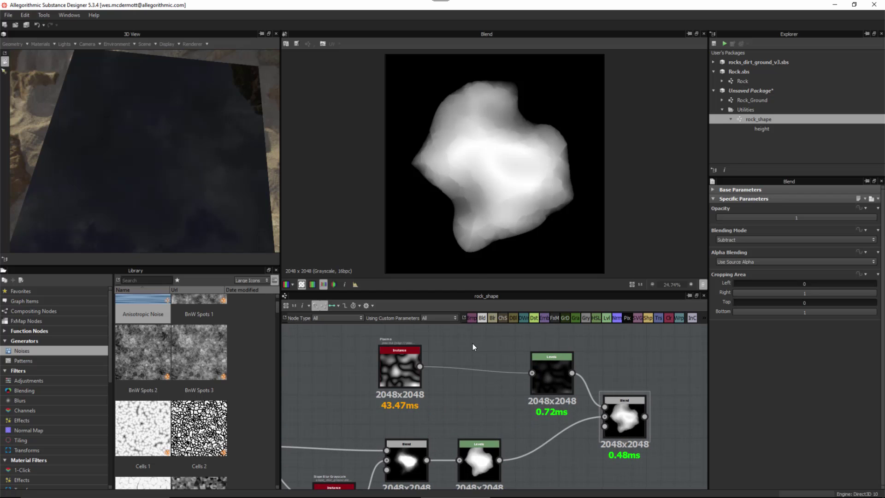
key(space)
text(war)
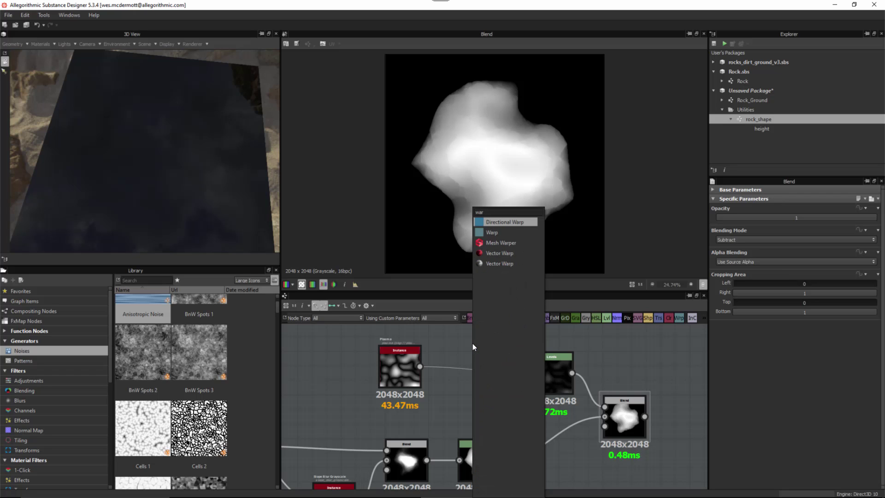
key(Down)
key(Return)
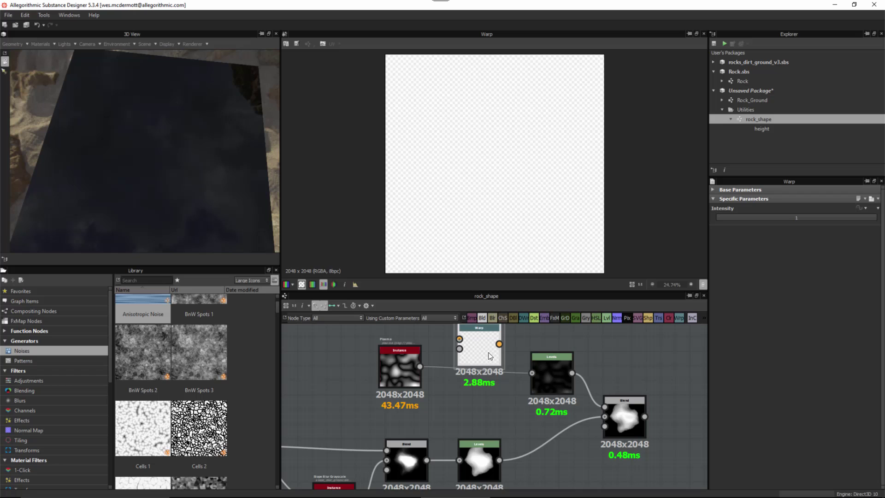
Step: Reposition the Plasma noise beside the Warp node and connect it to the Warp's main input
drag(389, 368, 409, 367)
scroll(458, 387, down, 1)
scroll(450, 374, up, 1)
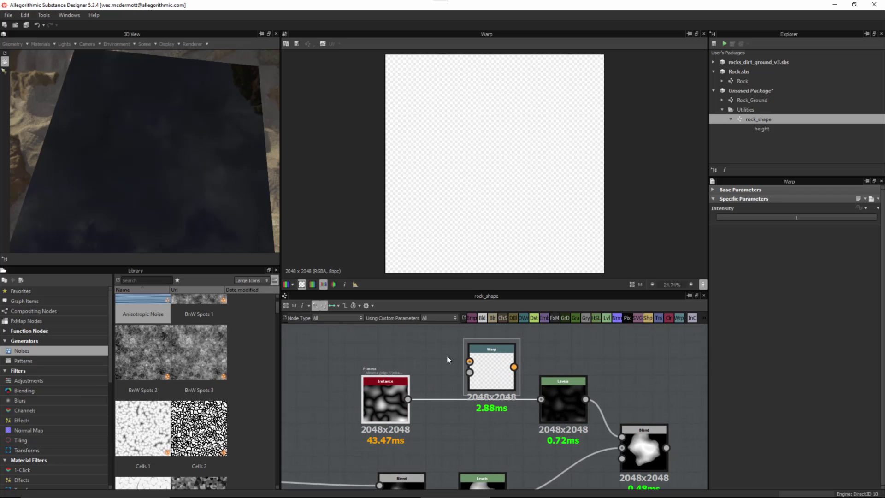
drag(411, 397, 469, 361)
double_click(366, 399)
Step: Connect the noise feeding the Transformation 2D node at the start of the graph to the Warp's gradient input
scroll(359, 382, down, 3)
middle_drag(393, 440, 519, 400)
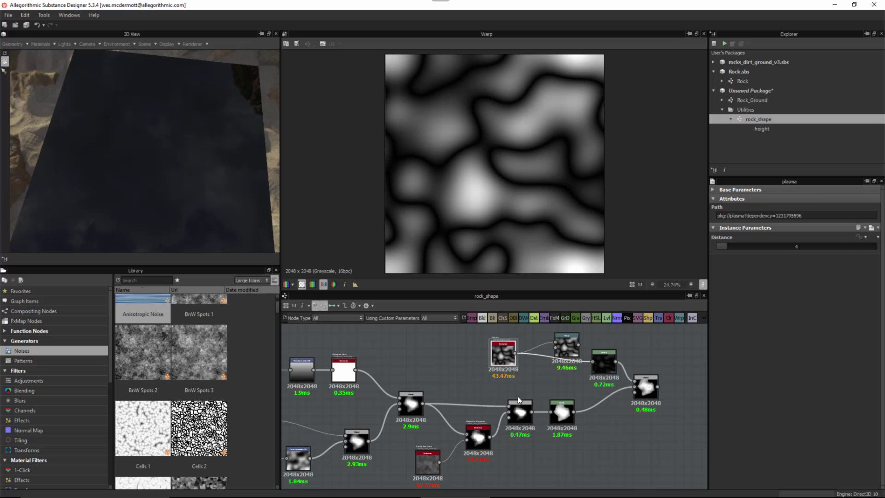
middle_drag(442, 417, 487, 412)
scroll(505, 409, down, 1)
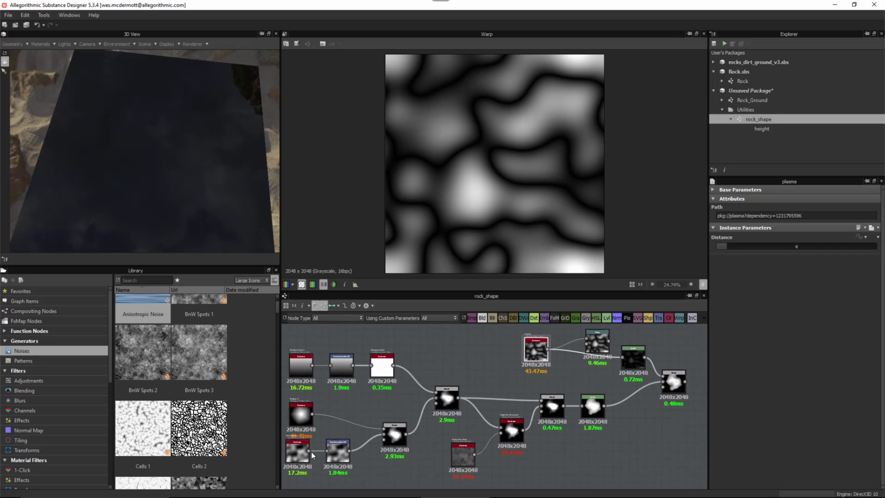
drag(308, 451, 325, 439)
drag(559, 355, 586, 341)
Step: Set the Warp intensity to 20, reduce it to 5.62, and feed the warped Plasma into its Levels node
click(599, 338)
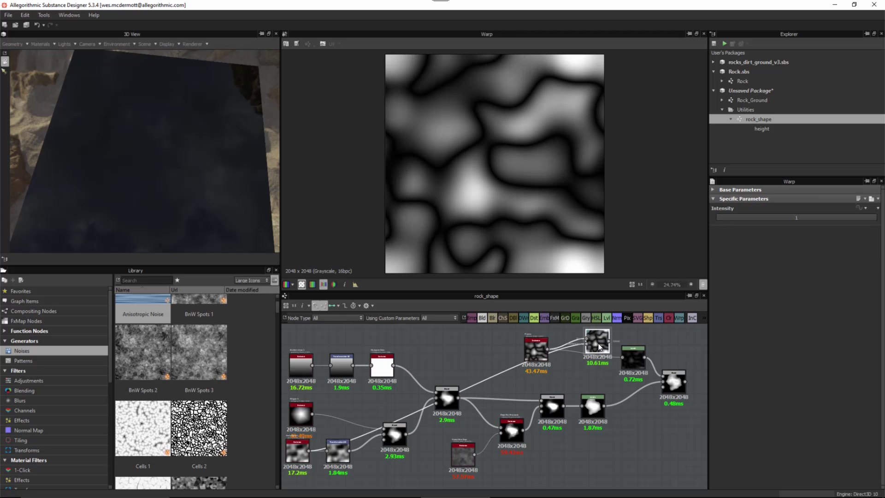
scroll(599, 336, up, 2)
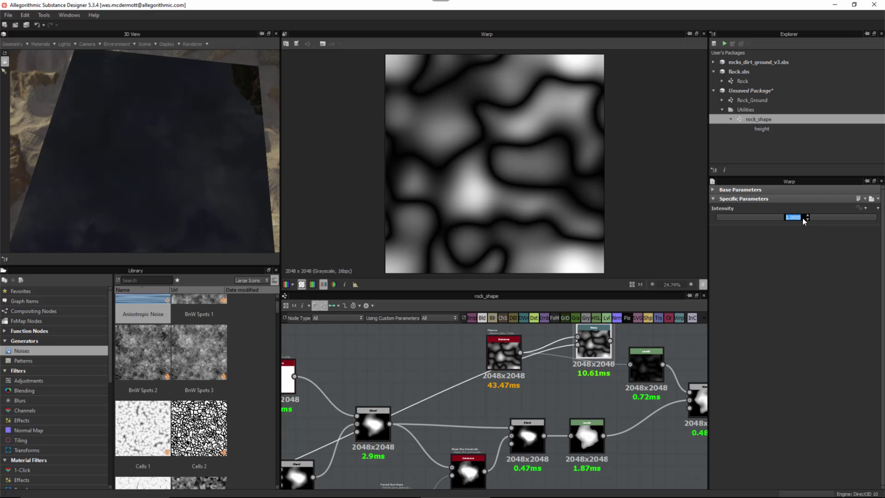
text(20)
key(Return)
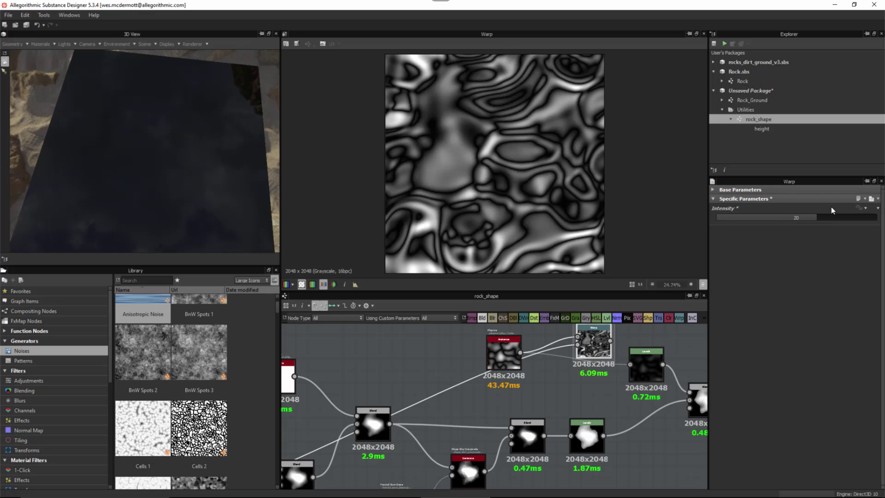
drag(811, 218, 744, 223)
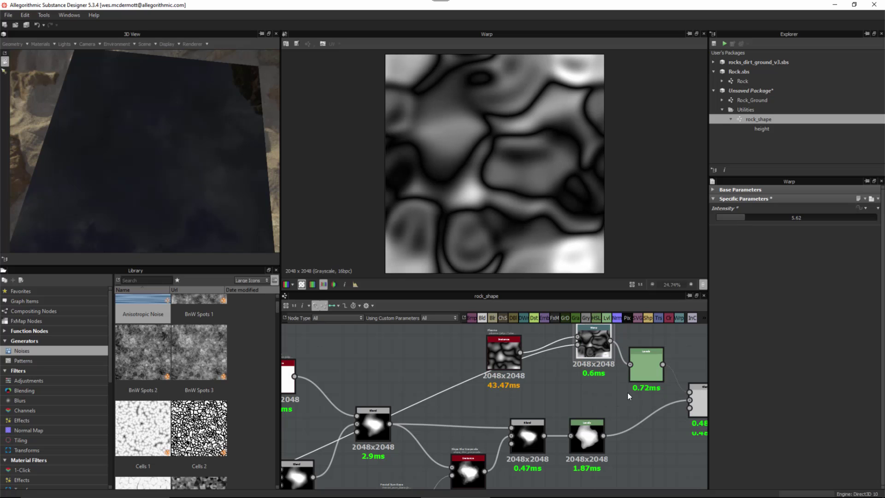
Step: Compare the Subtract Blend result with the levelled rock shape that serves as its background
middle_drag(704, 403, 635, 405)
double_click(635, 401)
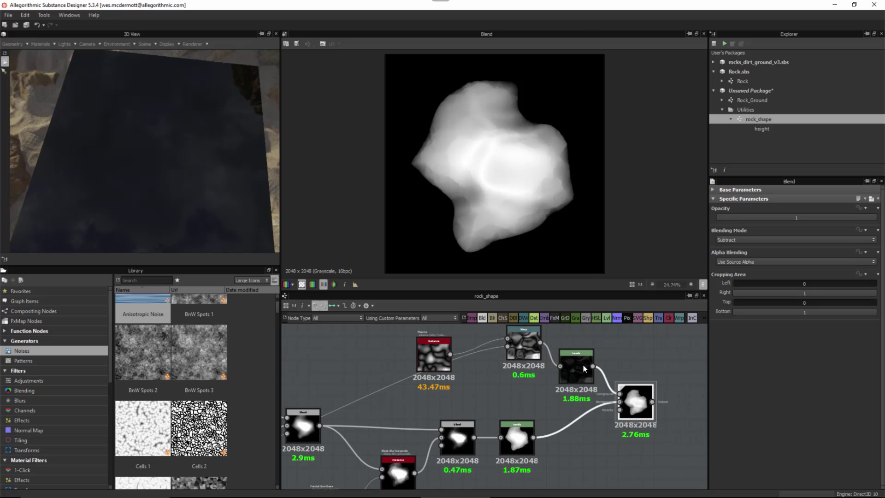
scroll(539, 152, up, 1)
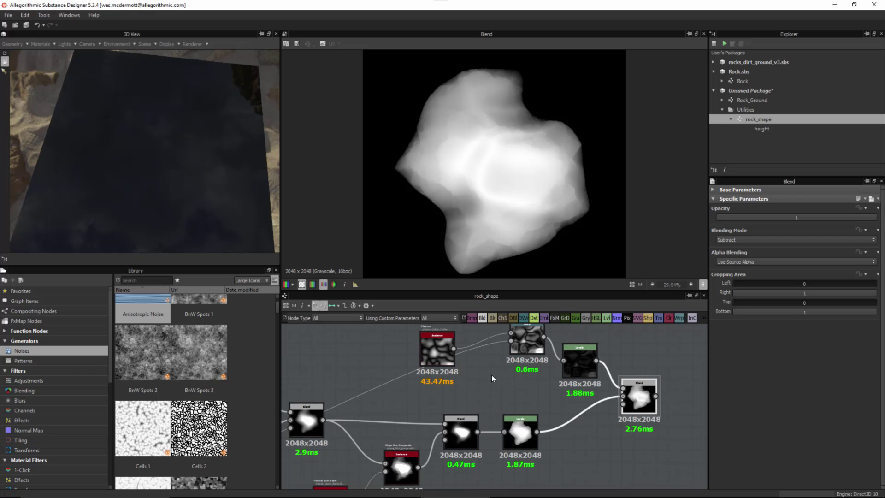
click(527, 436)
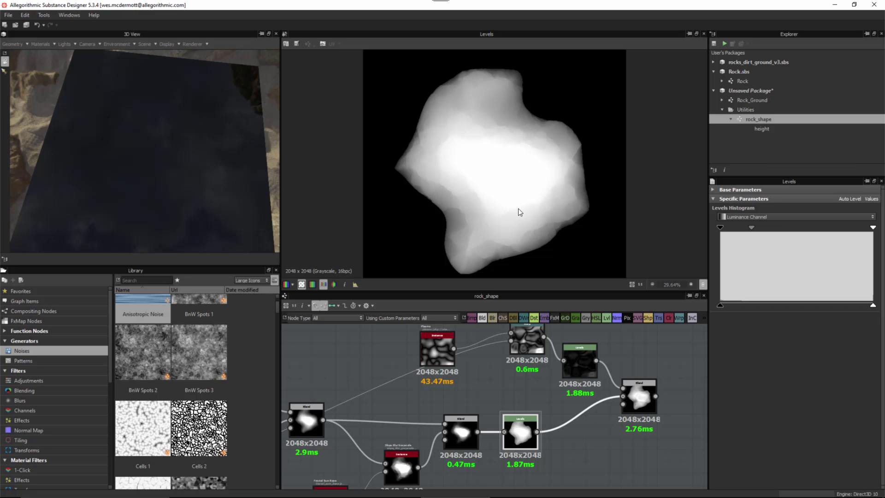
click(644, 400)
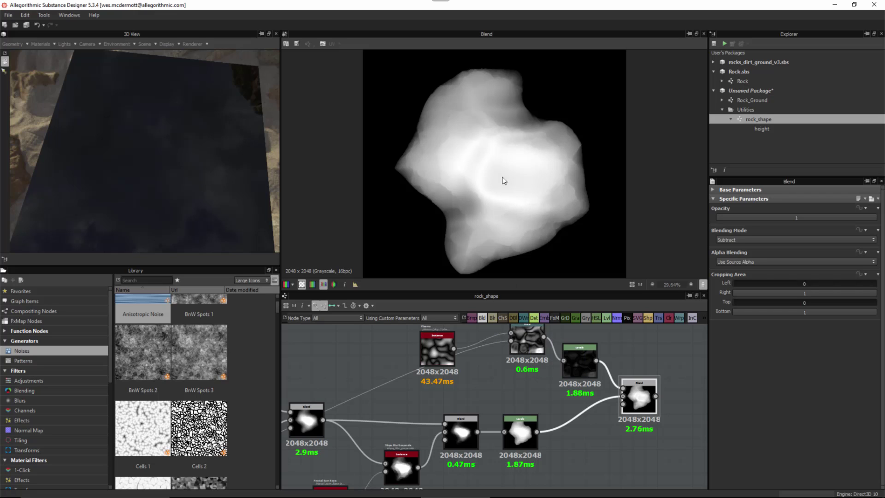
Step: Nudge the input midtone of the Plasma's Levels slightly toward white and check the Warp and Subtract Blend results
click(584, 360)
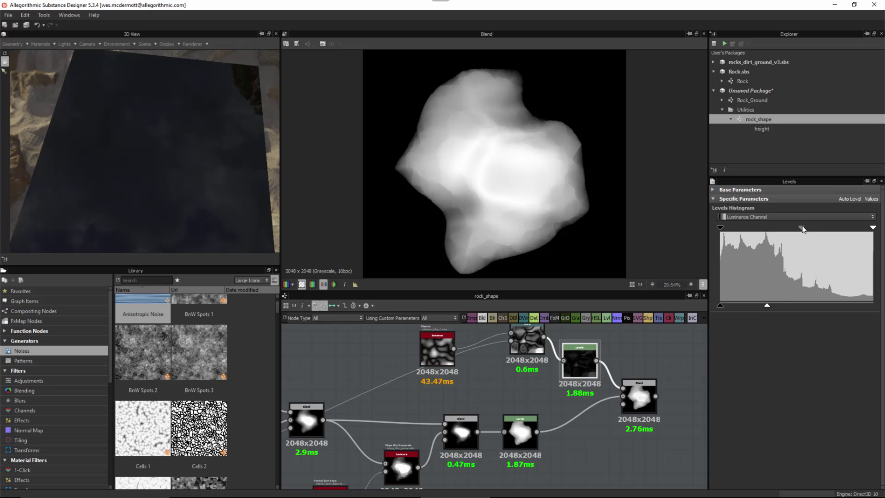
drag(801, 227, 805, 233)
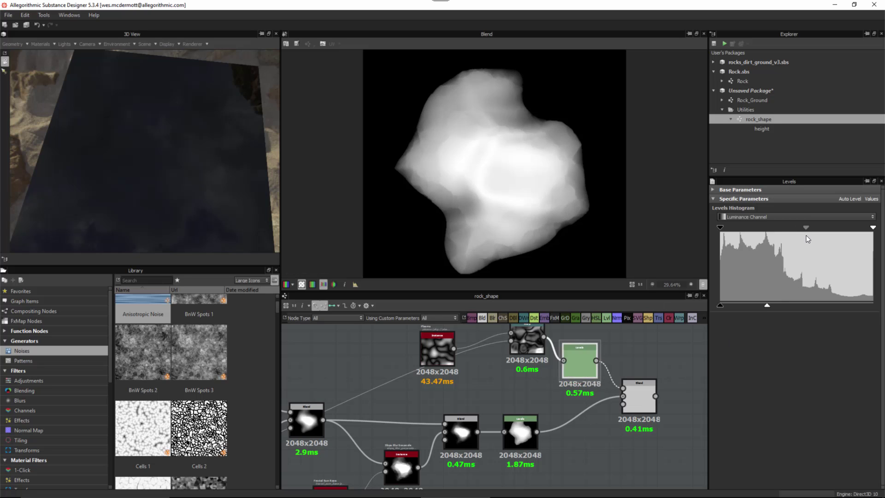
double_click(532, 336)
drag(532, 336, 519, 349)
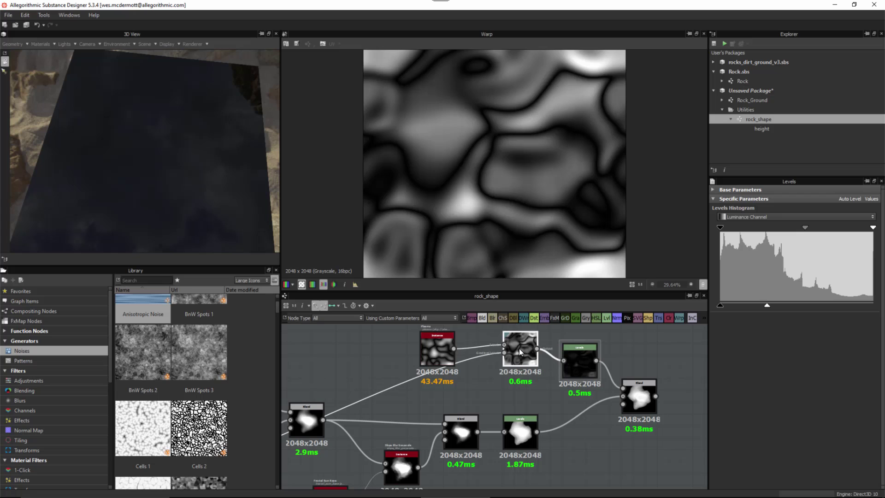
double_click(638, 396)
Step: Set the Warp intensity to 5.15 and move the Plasma and Warp nodes farther from the Levels node
click(518, 353)
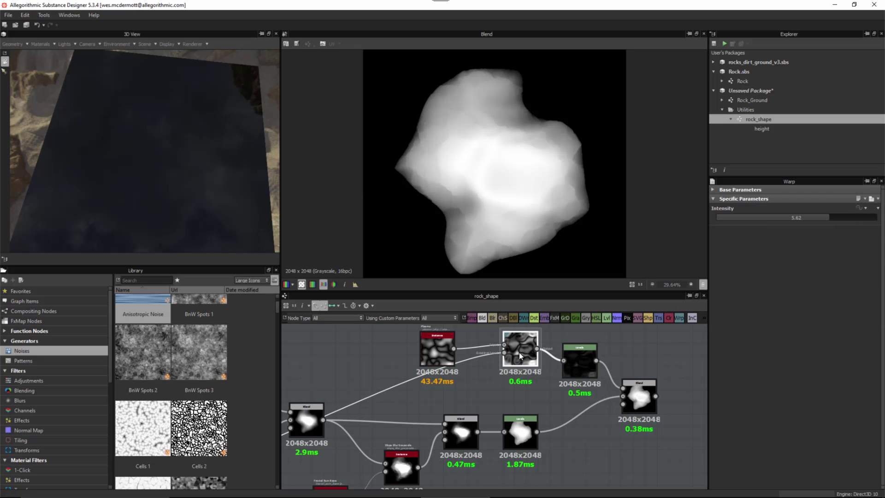
mouse_move(804, 217)
mouse_down()
mouse_move(853, 223)
mouse_move(800, 219)
mouse_move(819, 222)
mouse_up()
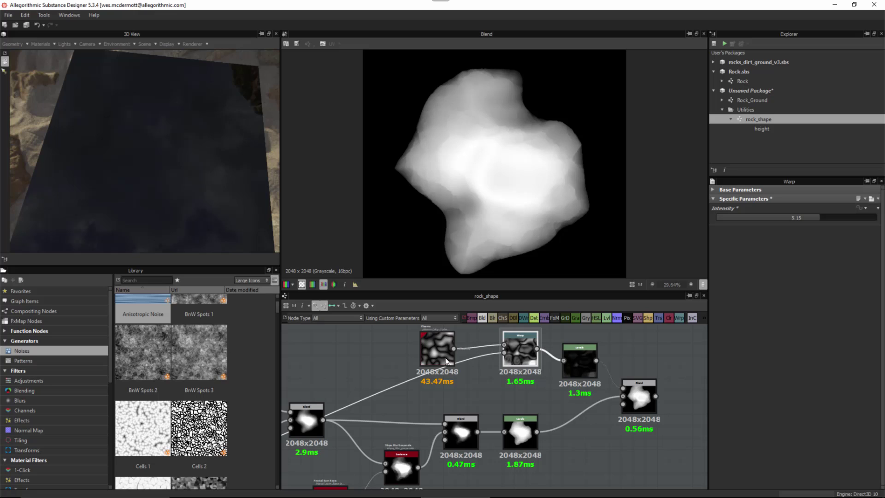
drag(437, 353, 413, 341)
drag(506, 359, 482, 371)
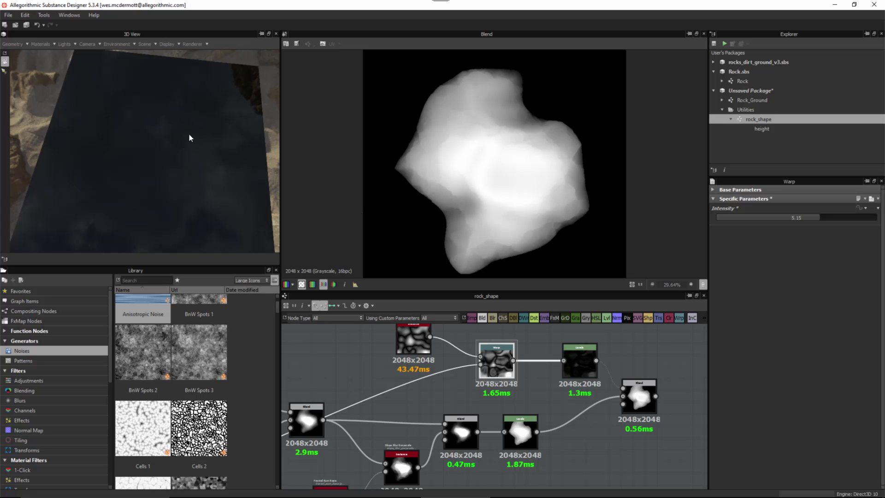
Step: Place the Base Material node beside the final Blend and connect the Blend's output to its Height input
scroll(599, 415, down, 4)
scroll(556, 405, down, 1)
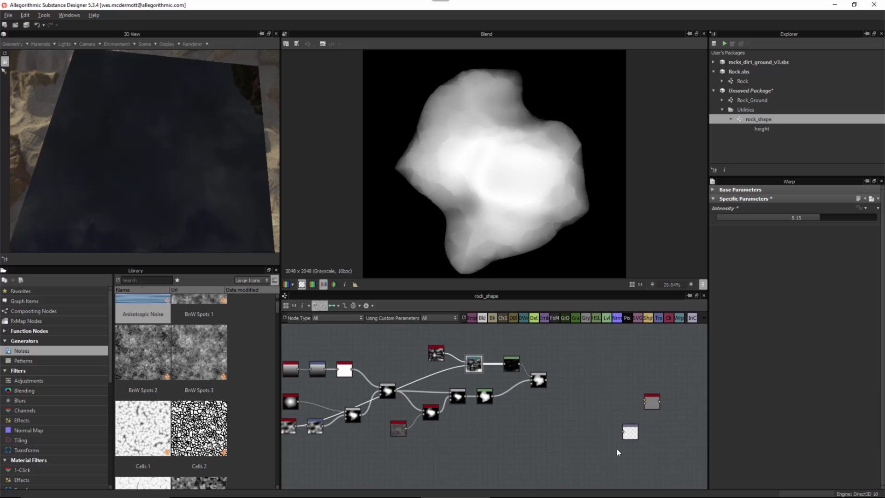
drag(629, 431, 635, 444)
drag(650, 401, 582, 384)
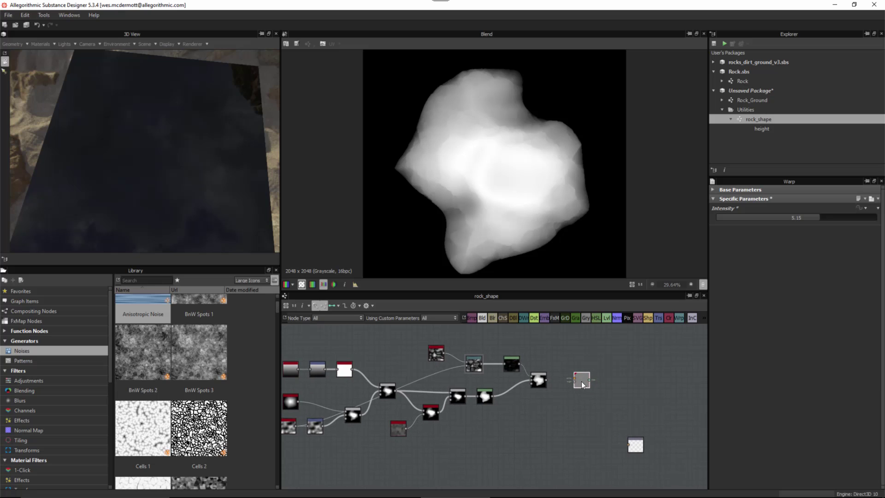
scroll(583, 408, up, 6)
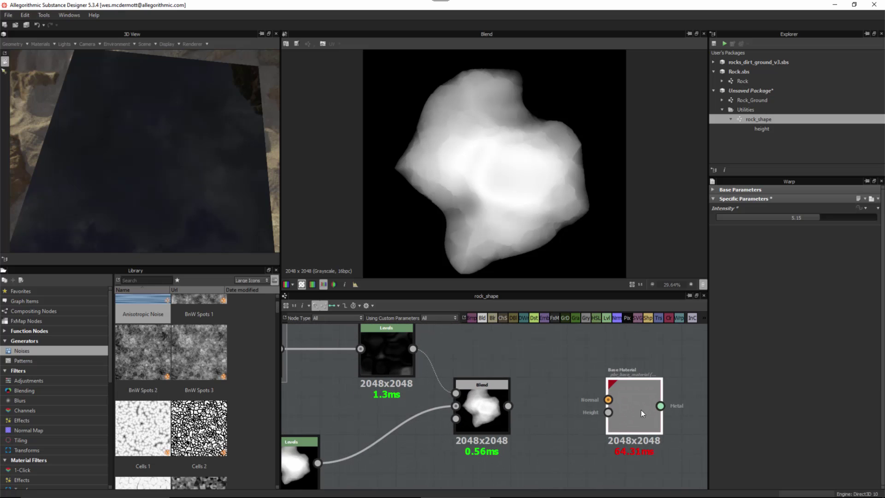
drag(507, 405, 646, 412)
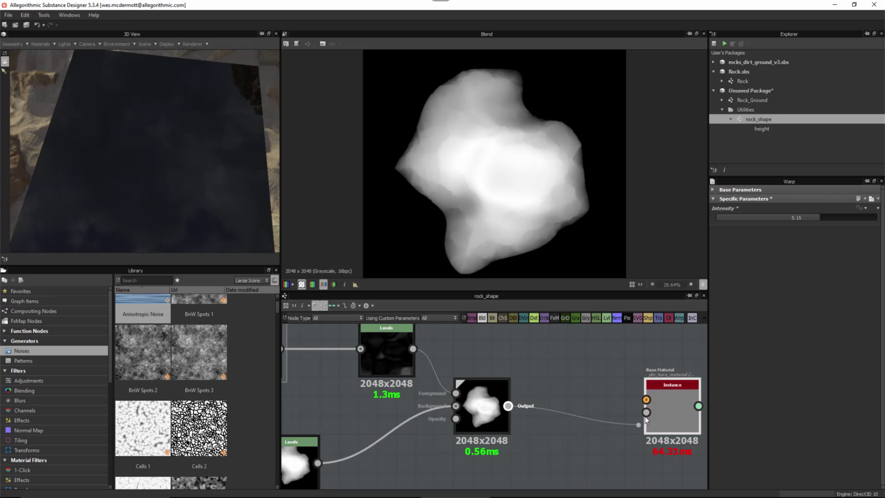
click(662, 423)
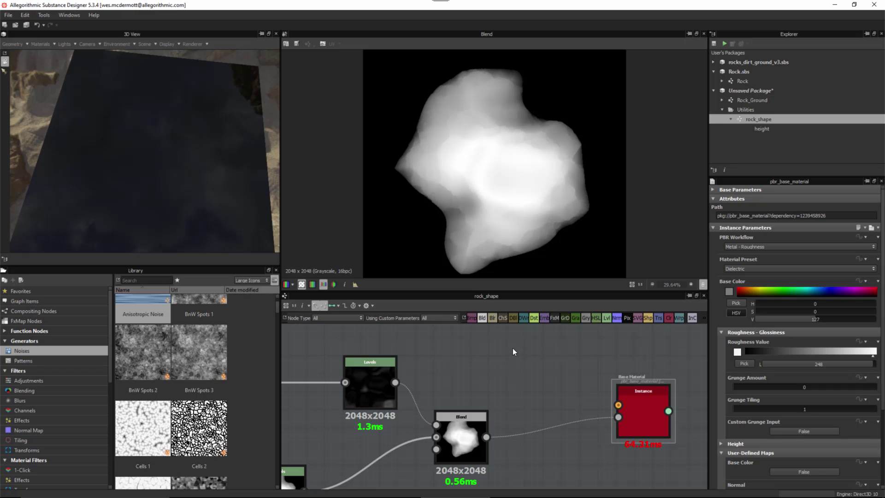
Step: Add a Normal node between the final Blend and the Base Material, and feed it the Blend's output
key(space)
text(nor)
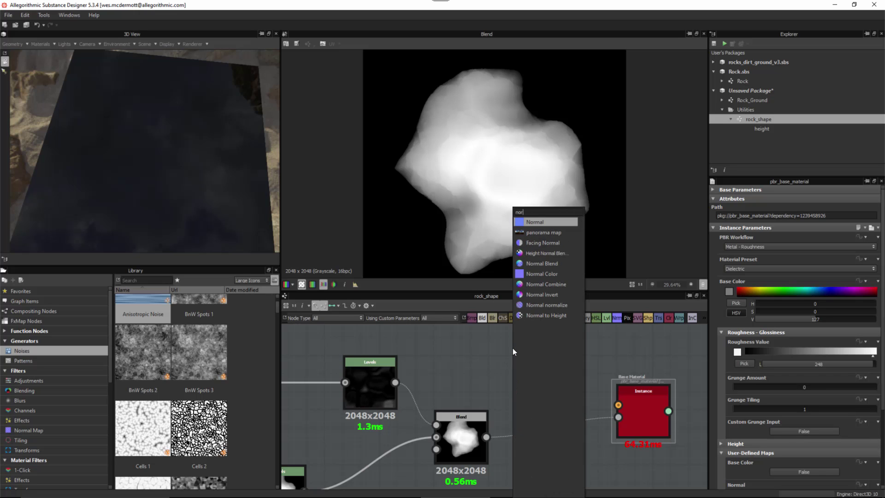
click(524, 222)
drag(510, 360, 546, 360)
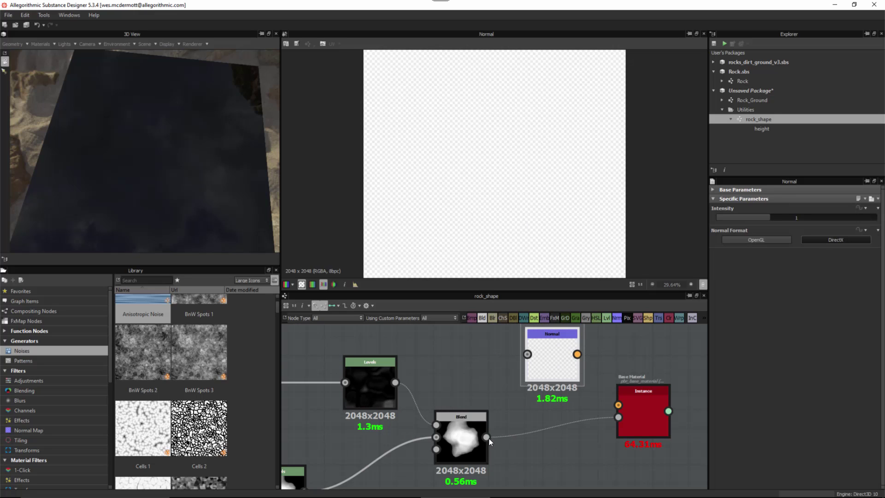
mouse_move(486, 436)
mouse_down()
mouse_move(416, 369)
mouse_move(527, 354)
mouse_up()
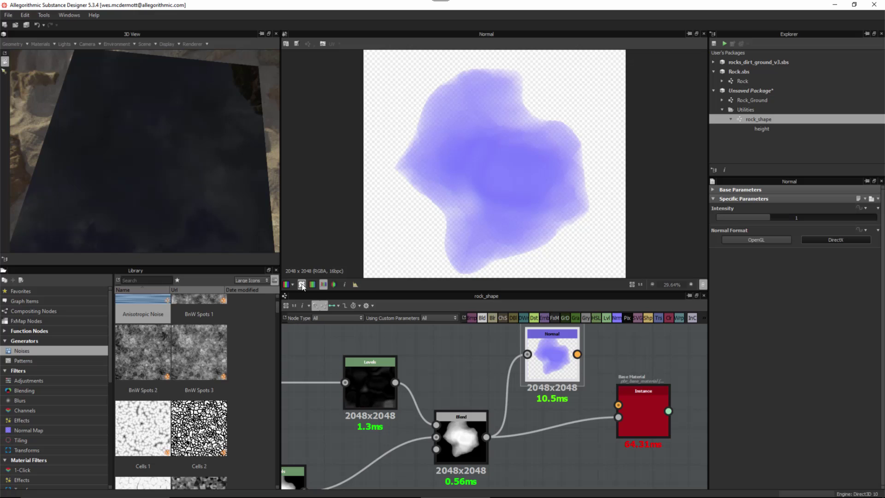
Step: Turn off transparency display in the 2D view and set the Normal node's intensity to 7
click(302, 285)
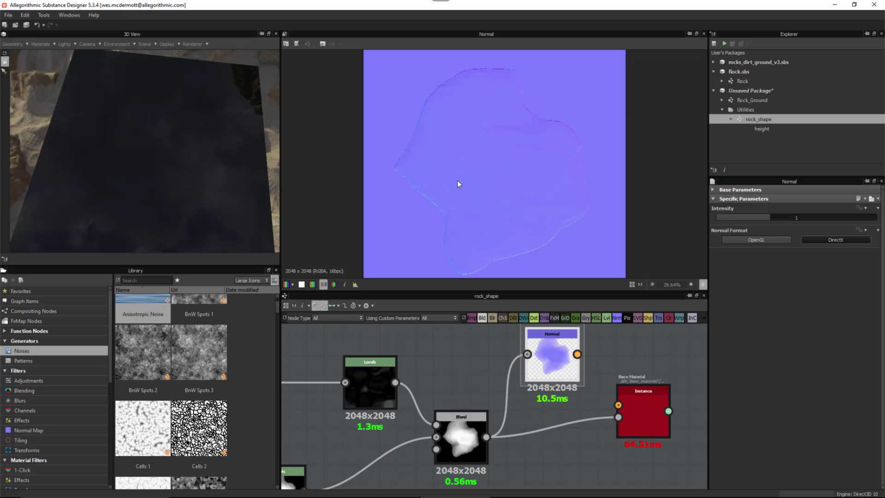
drag(774, 216, 803, 218)
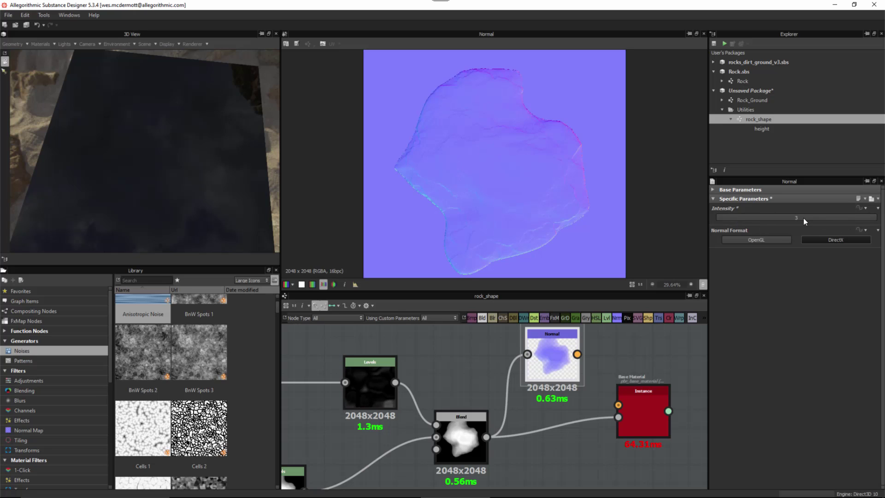
text(7)
key(Return)
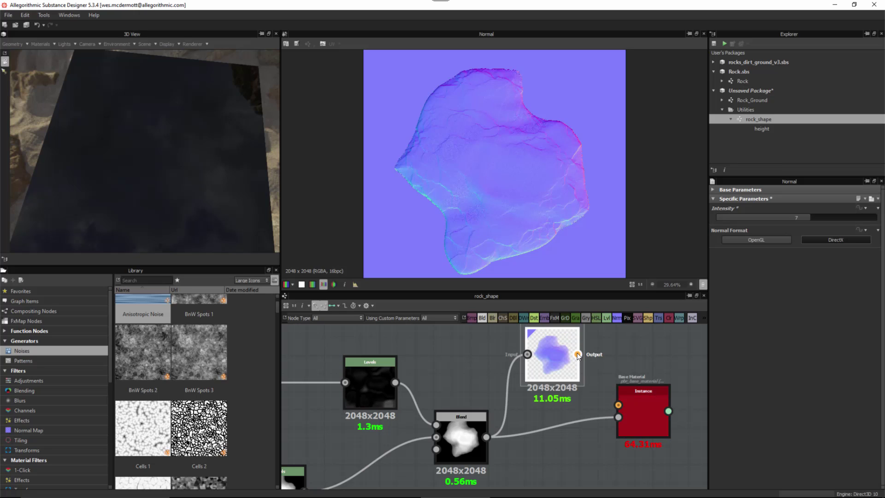
Step: Connect the Normal node's output to the Base Material's Normal input and show the Base Material's base color in the 2D view
drag(577, 354, 617, 404)
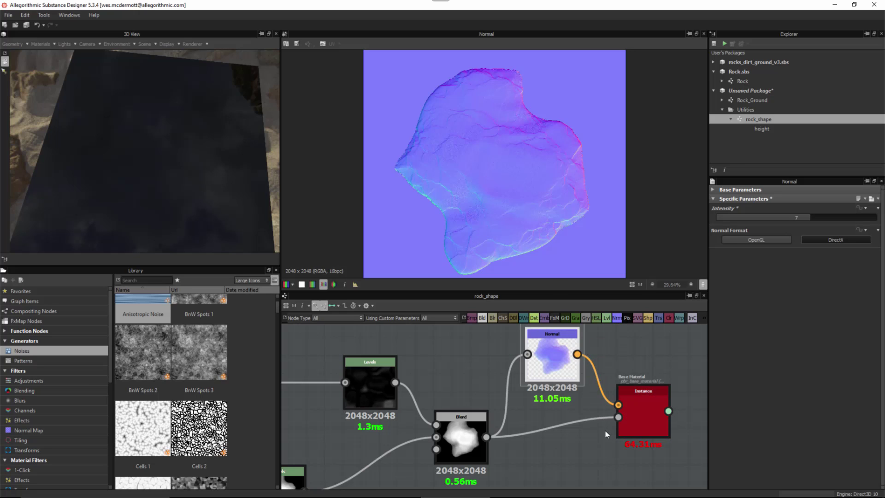
double_click(638, 413)
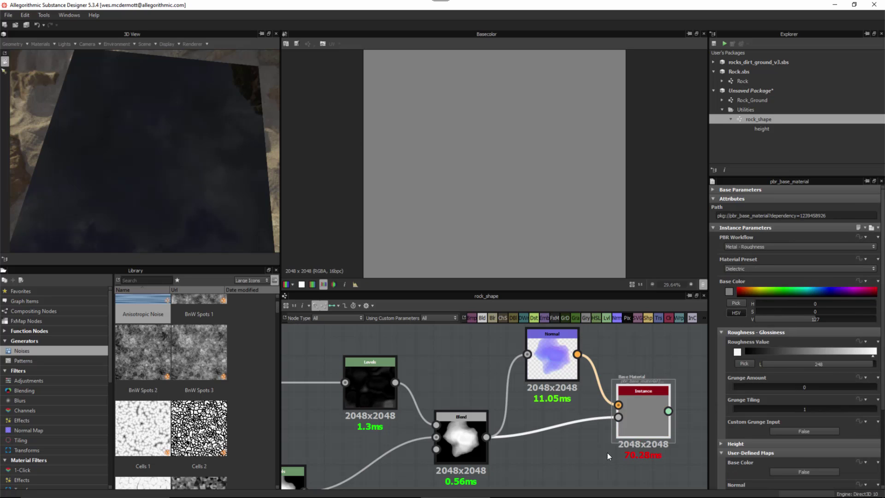
scroll(607, 452, down, 2)
middle_drag(607, 452, 619, 381)
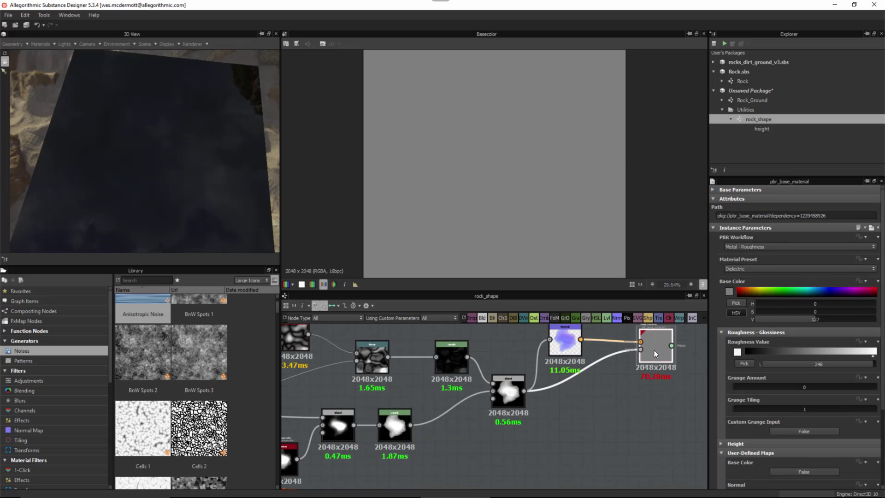
middle_drag(595, 370, 577, 405)
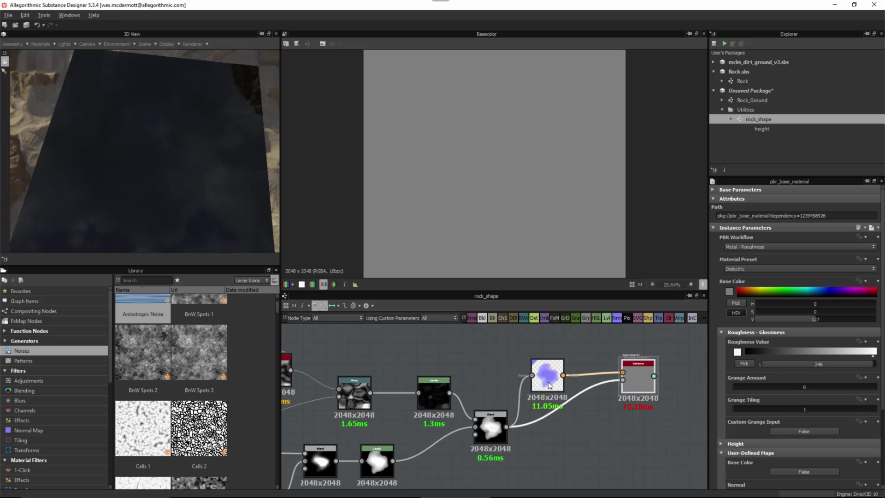
Step: Show the Base Material's outputs on the plane in the 3D view and orbit around the rock
drag(164, 115, 186, 154)
right_click(638, 377)
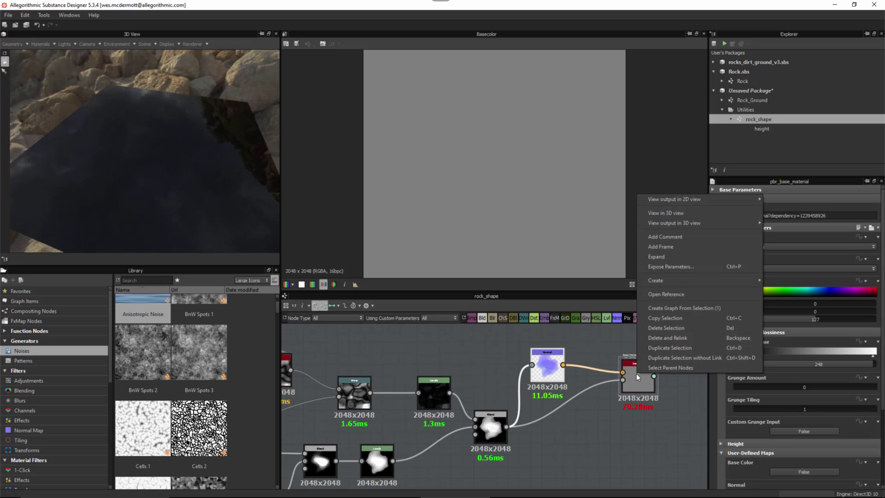
mouse_move(661, 223)
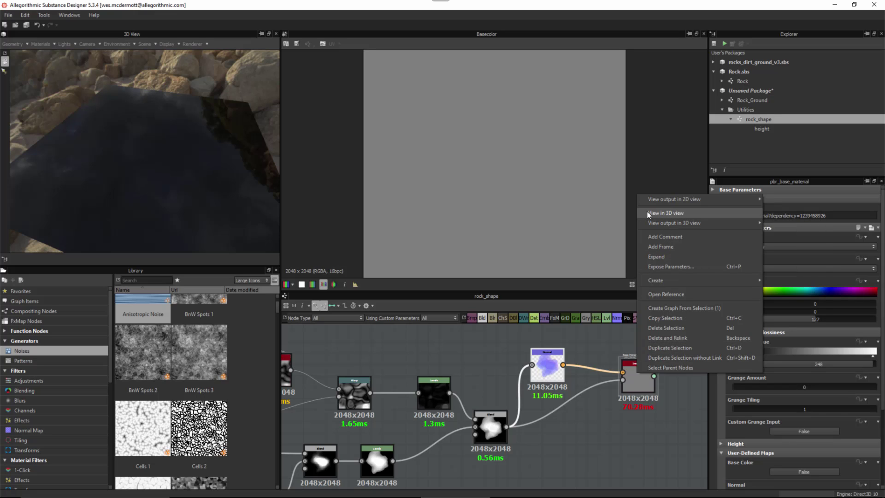
click(659, 213)
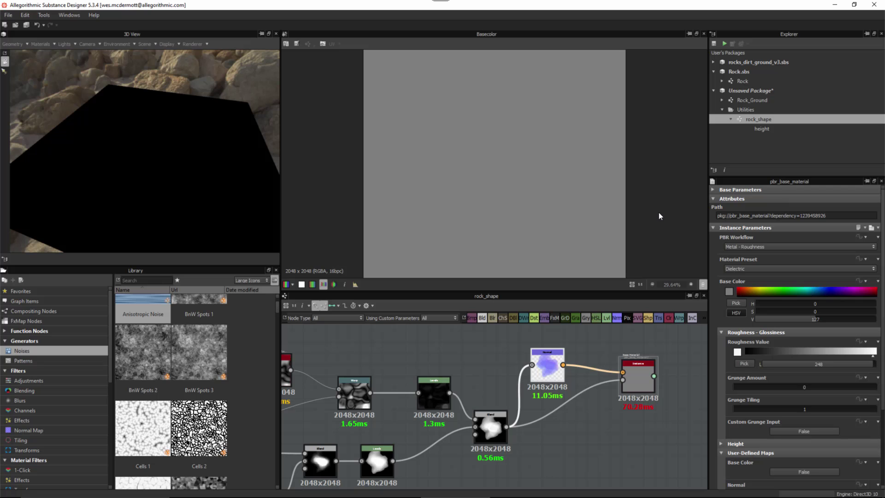
drag(188, 154, 196, 175)
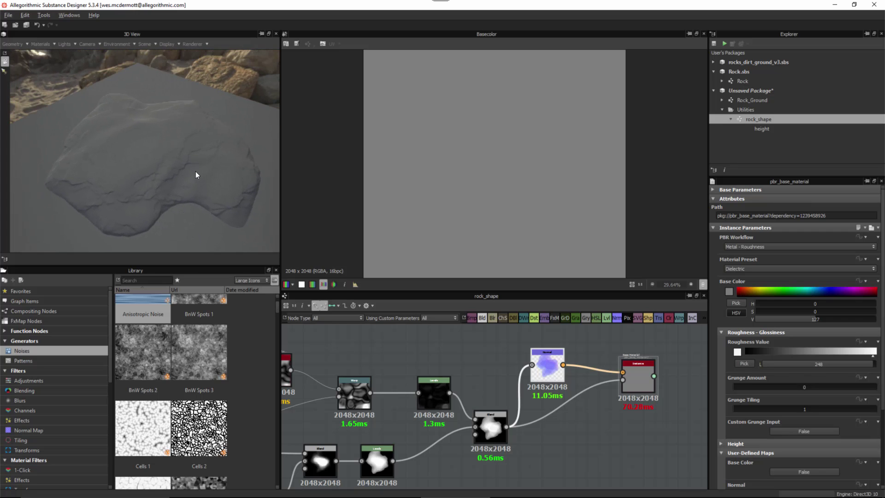
Step: Raise the height scale of the 3D view's default material to 0.96, checking the rock's displacement from several angles
click(40, 44)
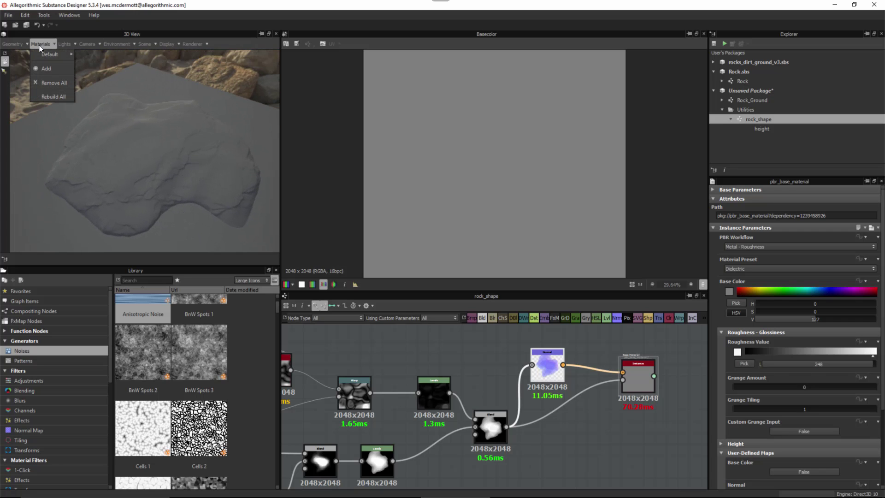
mouse_move(45, 55)
click(104, 57)
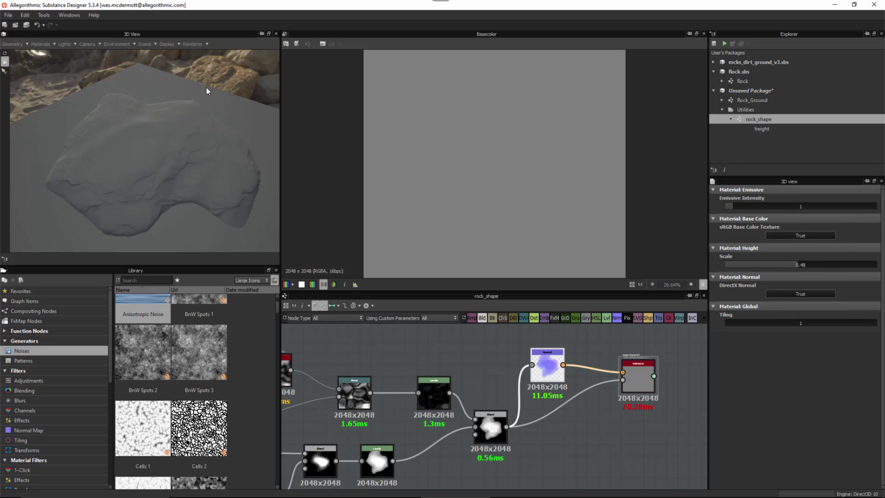
drag(797, 267, 715, 264)
drag(179, 166, 167, 146)
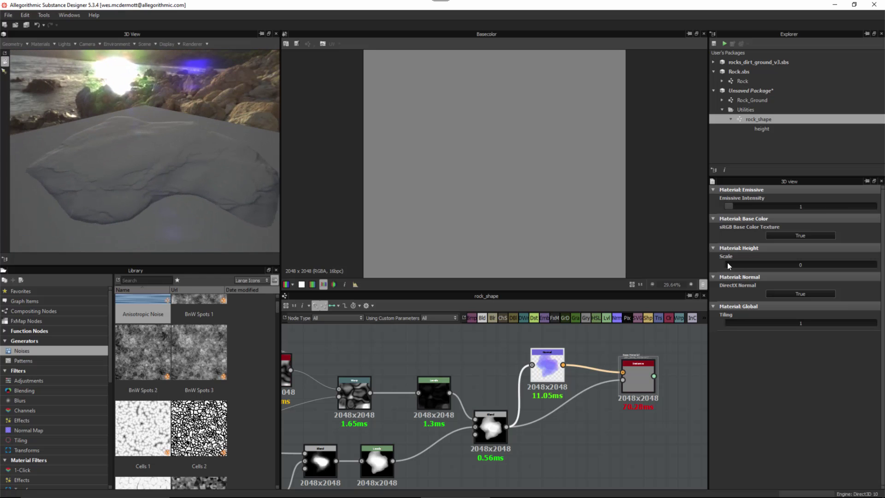
drag(733, 266, 847, 271)
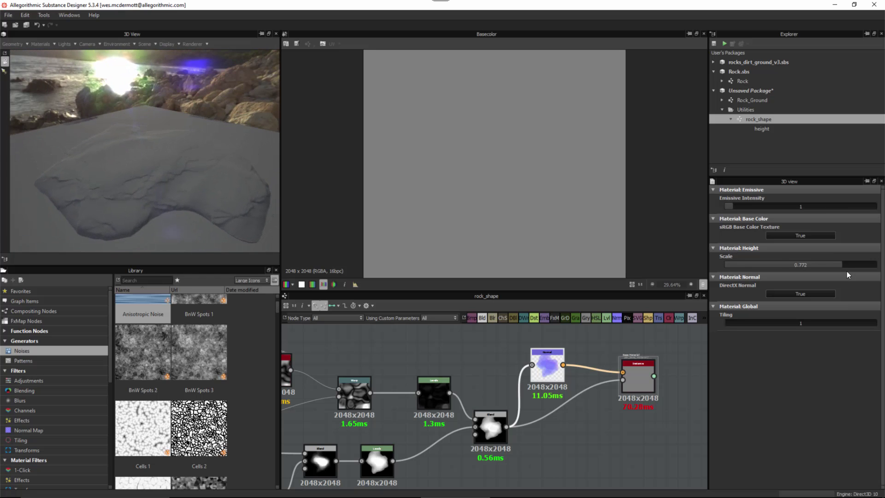
drag(274, 187, 205, 164)
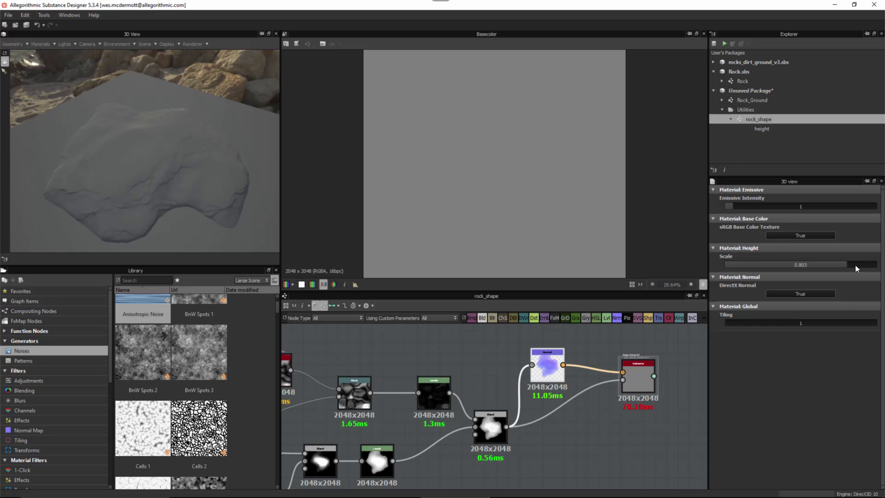
drag(855, 264, 864, 264)
drag(164, 164, 203, 185)
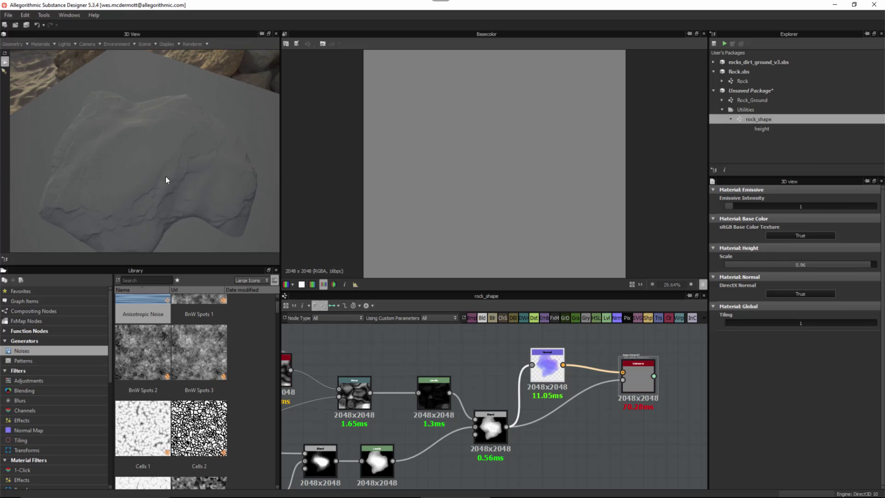
drag(179, 188, 168, 175)
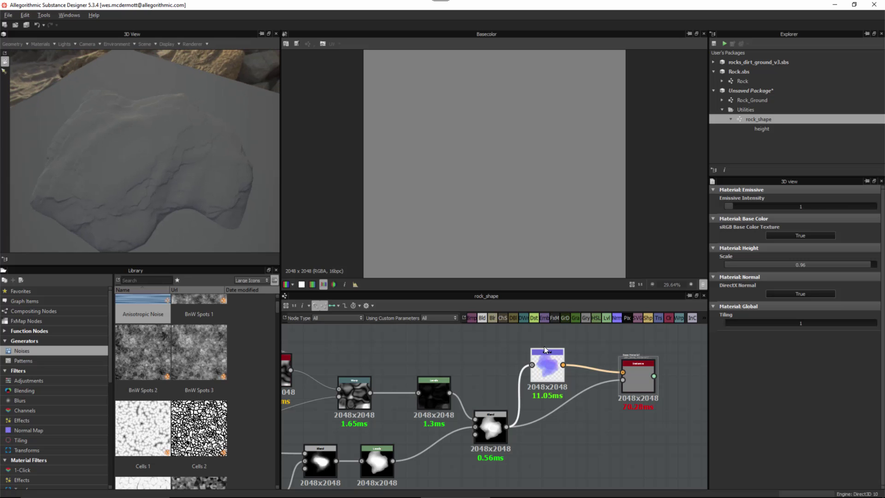
Step: Move the Normal node slightly up and closer to the Base Material node
scroll(544, 347, up, 2)
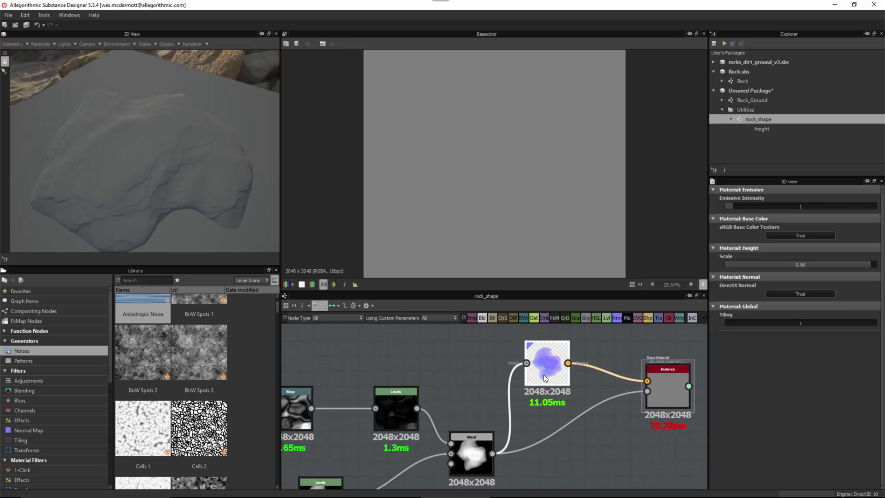
mouse_move(540, 377)
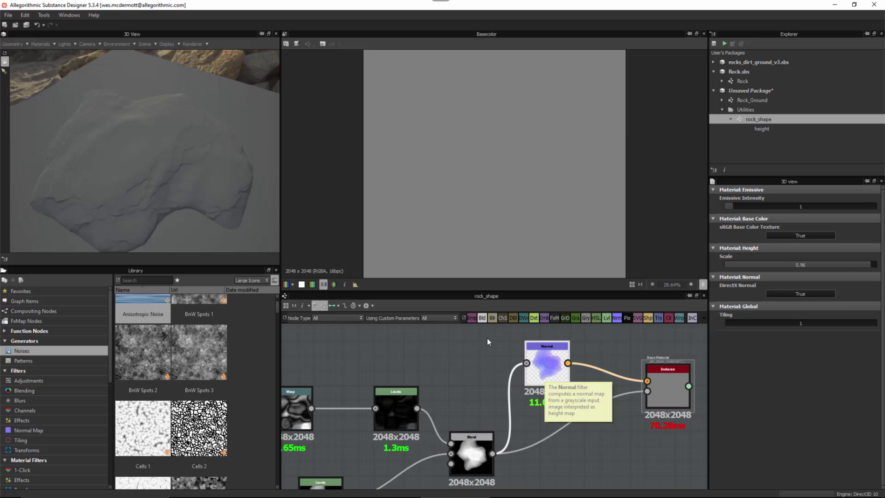
drag(554, 367, 554, 357)
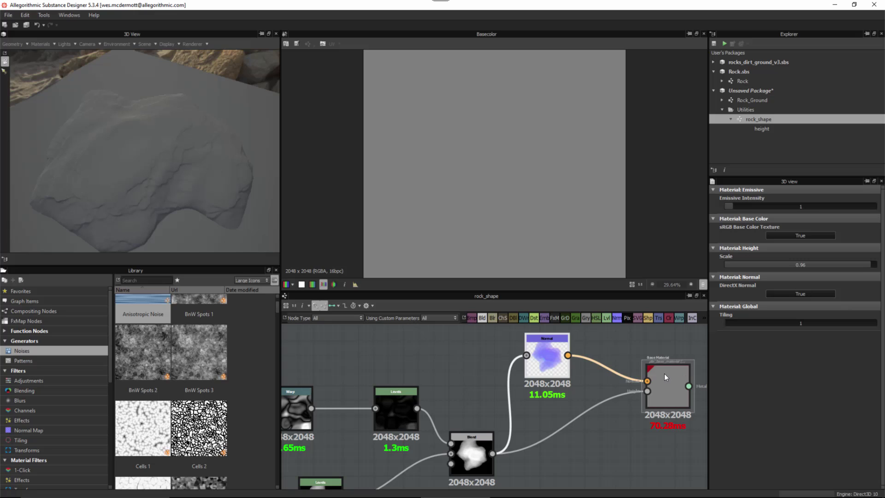
drag(547, 364, 562, 365)
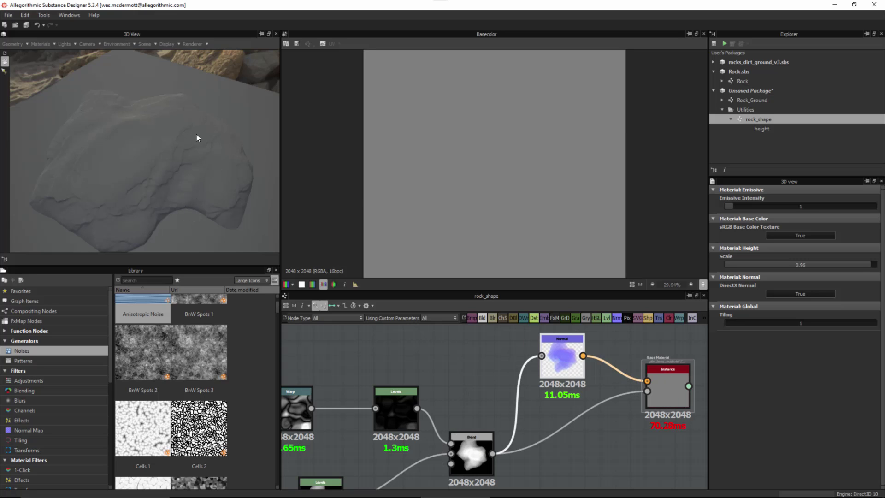
Step: Display the Normal node's map in the 2D view and inspect the rock under rotated environment lighting in the 3D view
drag(176, 160, 180, 174)
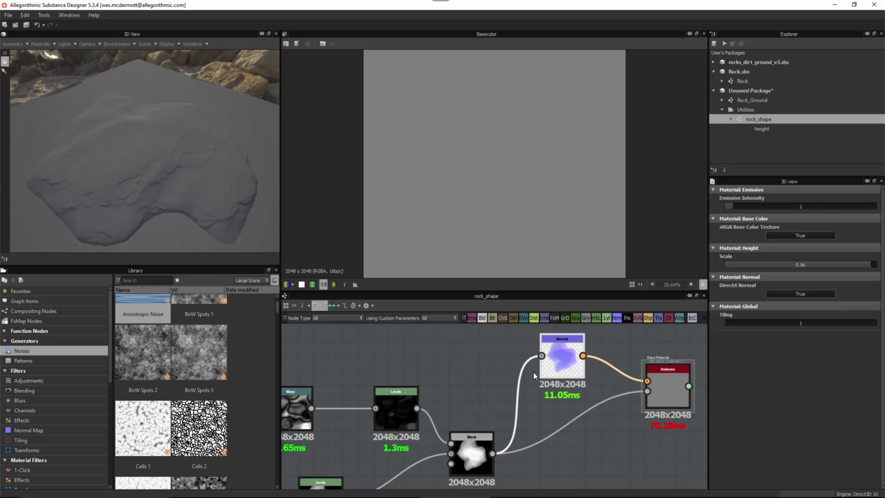
double_click(560, 355)
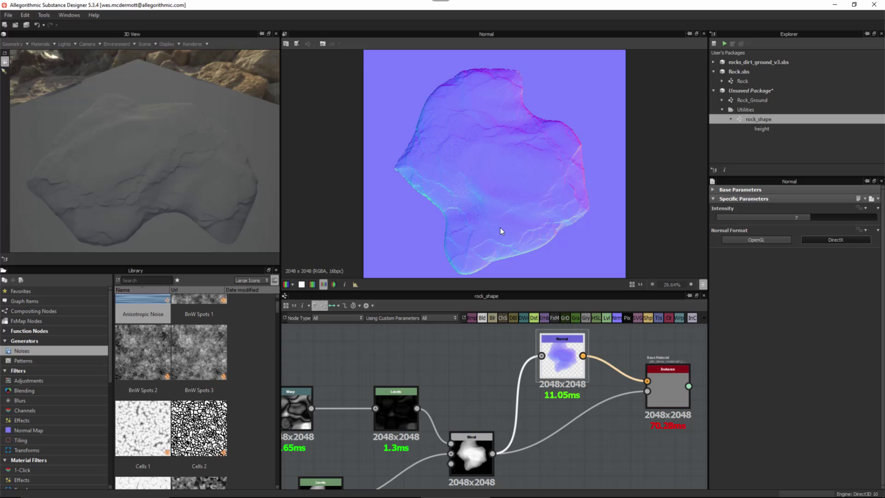
mouse_move(169, 160)
shift+right_down()
mouse_move(170, 143)
mouse_move(214, 222)
mouse_move(176, 161)
shift+right_up()
drag(176, 161, 210, 181)
Step: Move the Normal and Base Material nodes together farther from the final Blend to free space in the graph
scroll(508, 368, down, 2)
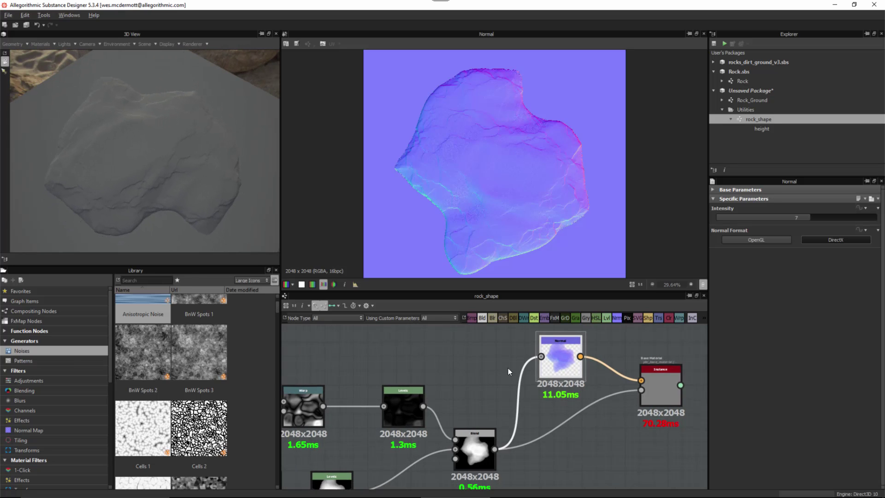
scroll(584, 411, down, 3)
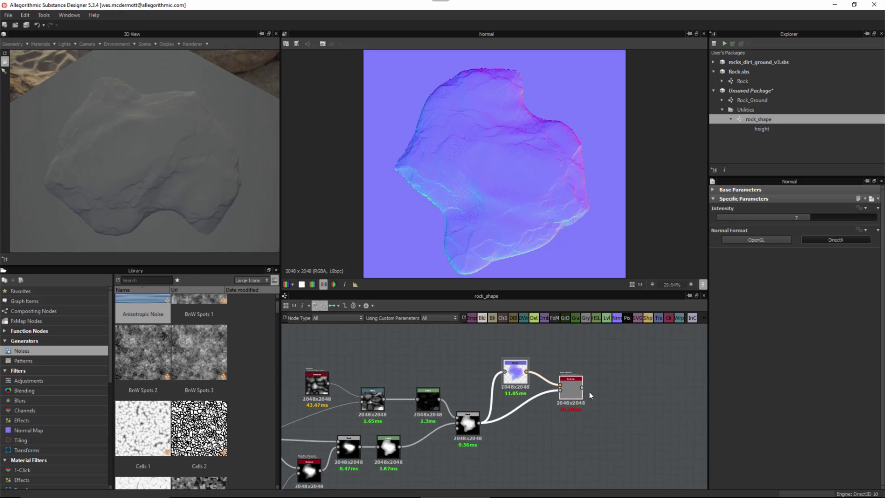
drag(512, 351, 653, 419)
middle_drag(478, 362, 514, 353)
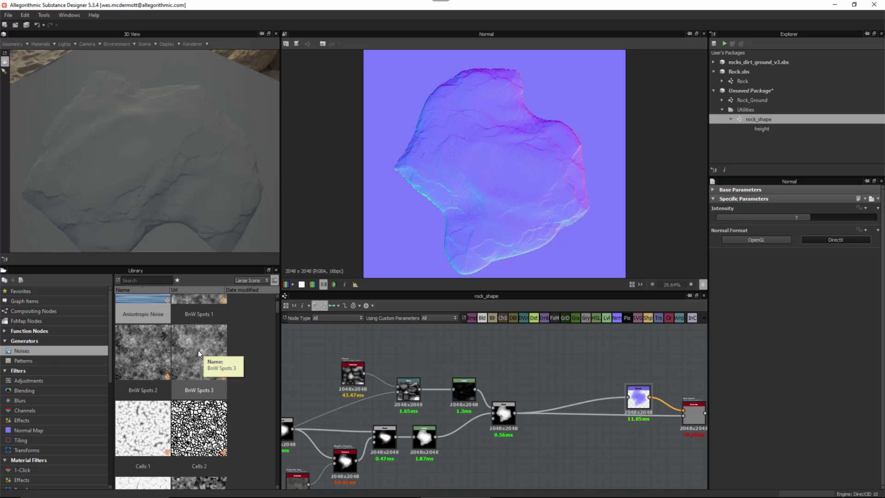
Step: Add a BnW Spots 3 noise node above the final Blend in the rock_shape graph
drag(198, 350, 503, 349)
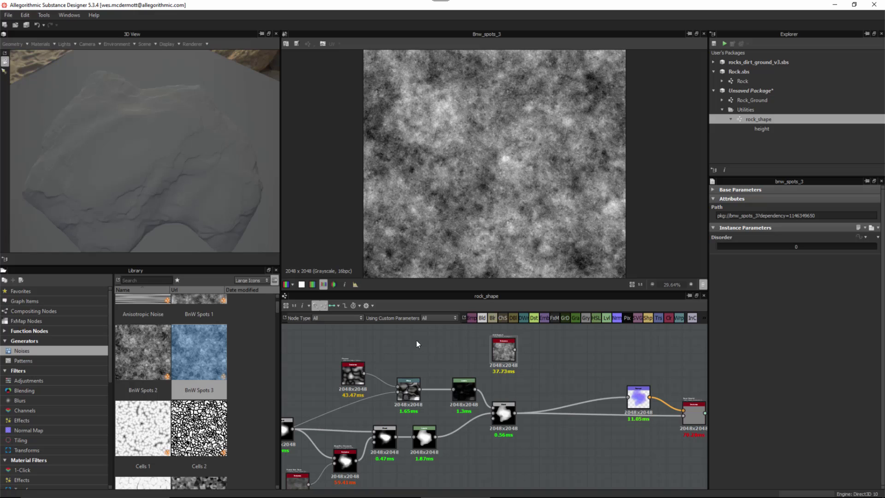
key(space)
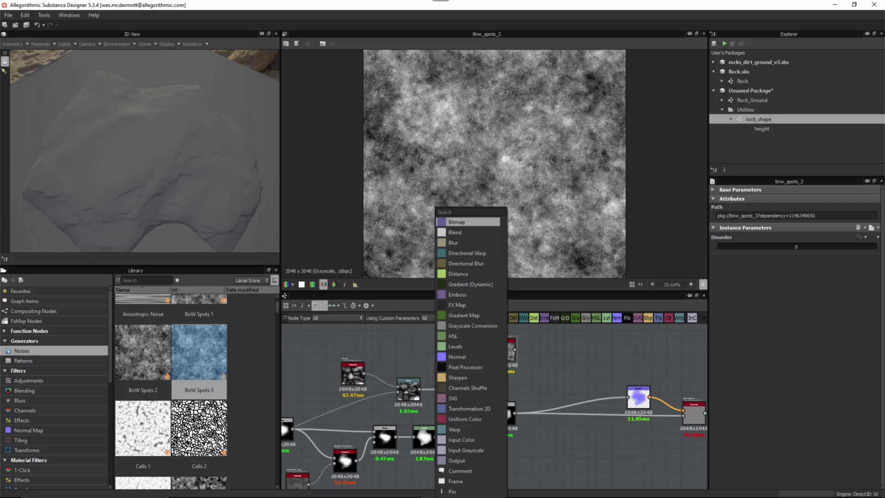
click(402, 329)
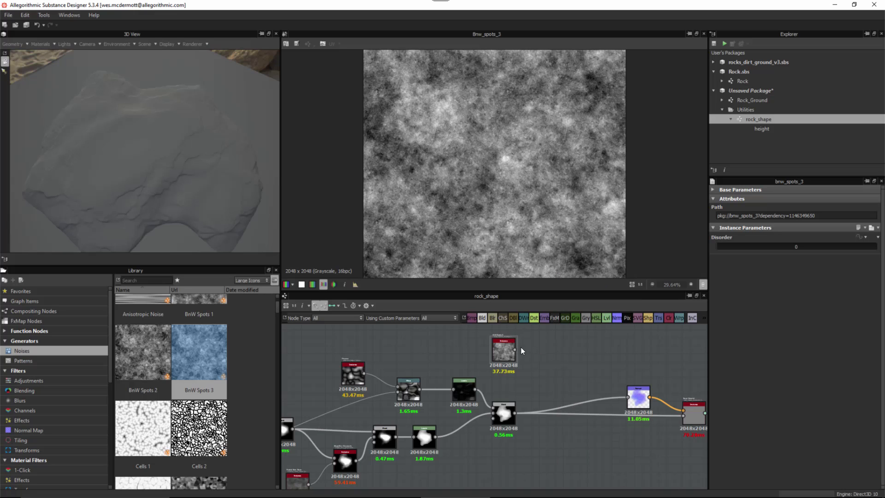
Step: Add a Blend node with BnW Spots 3 as its foreground and the rock's final Blend as its background
scroll(526, 347, up, 2)
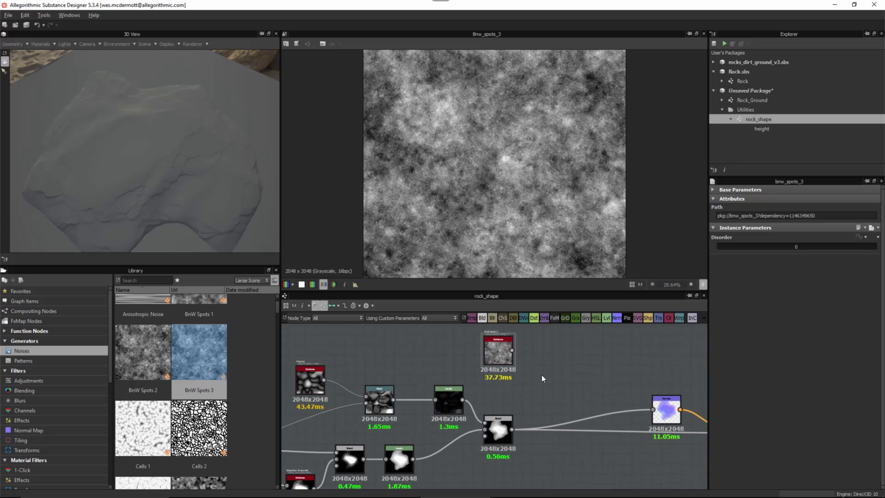
key(space)
text(blen)
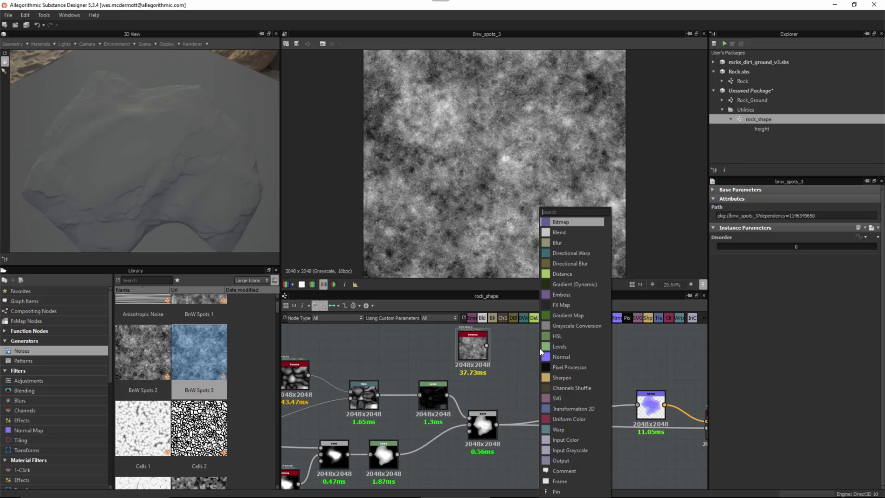
key(Return)
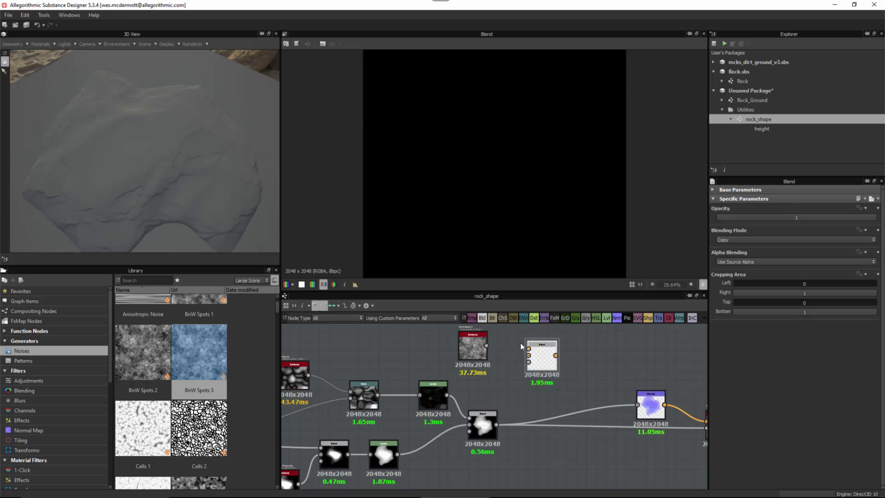
drag(486, 345, 539, 383)
scroll(539, 383, up, 3)
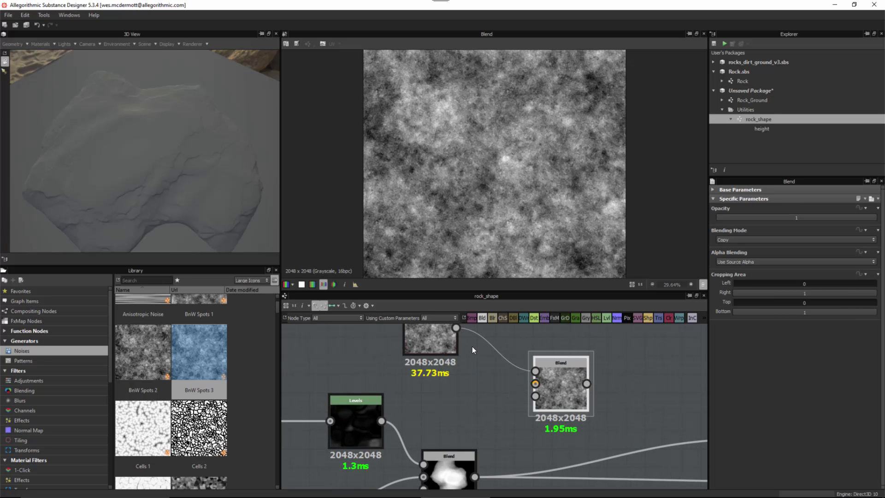
drag(474, 476, 542, 385)
Step: Set the noise Blend to Multiply with opacity 0.11 and move the node farther from its inputs
click(721, 239)
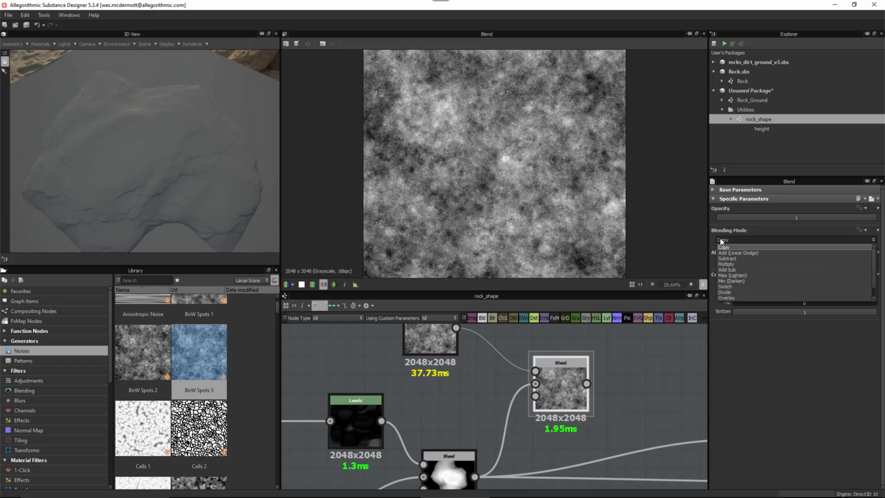
click(729, 264)
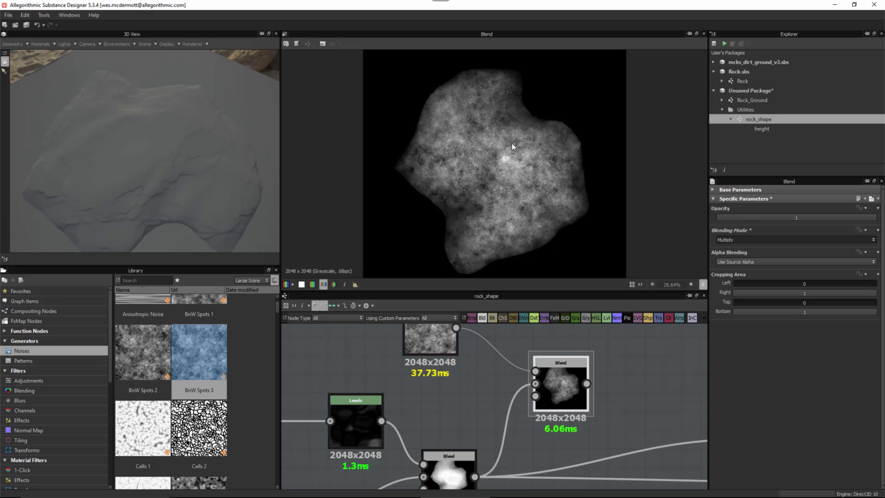
drag(567, 397, 623, 397)
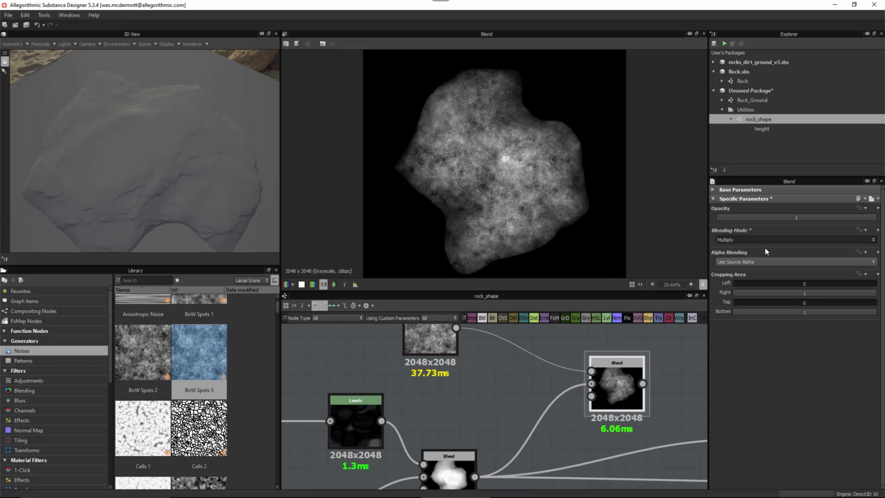
drag(873, 218, 735, 219)
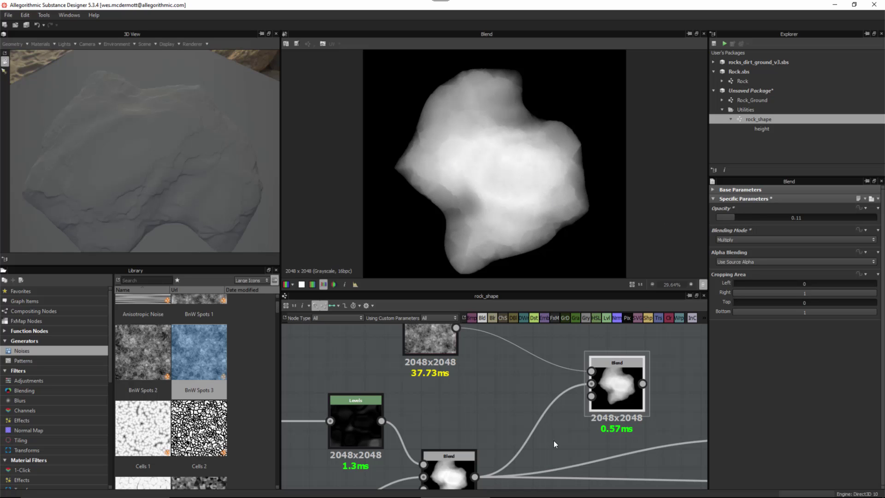
Step: Feed the noise Blend into the Normal node and the Base Material's height input, and align the Normal node with the Blend
scroll(549, 408, down, 2)
drag(511, 363, 587, 407)
drag(509, 364, 687, 441)
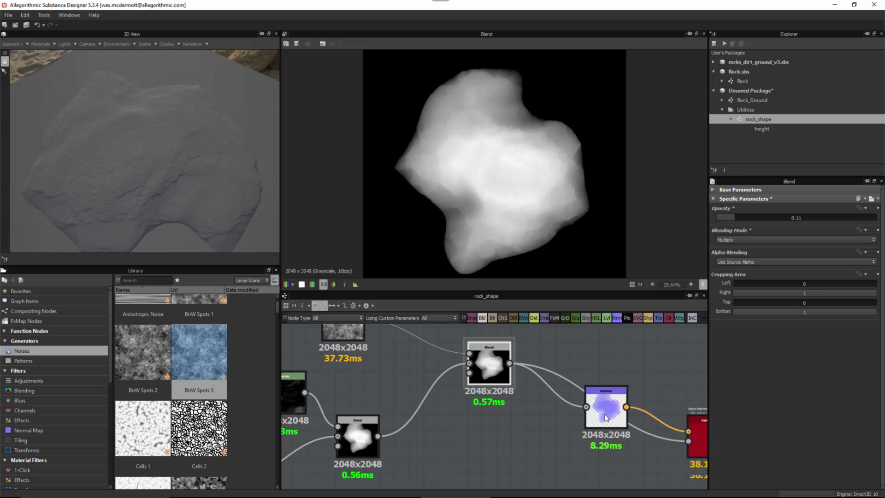
drag(604, 415, 616, 377)
drag(154, 134, 184, 175)
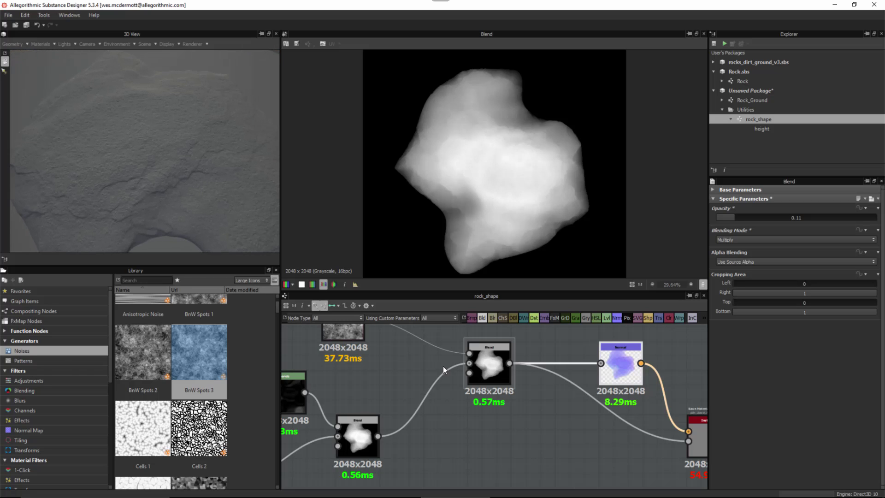
Step: Try the noise Blend at opacity 0.06, raise its opacity to 1, and set its blending mode to Subtract
middle_drag(570, 389, 576, 426)
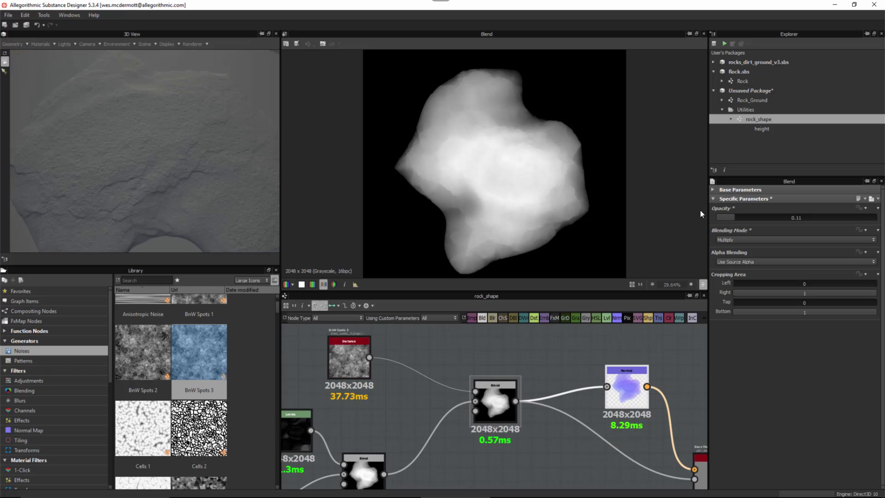
drag(734, 217, 726, 216)
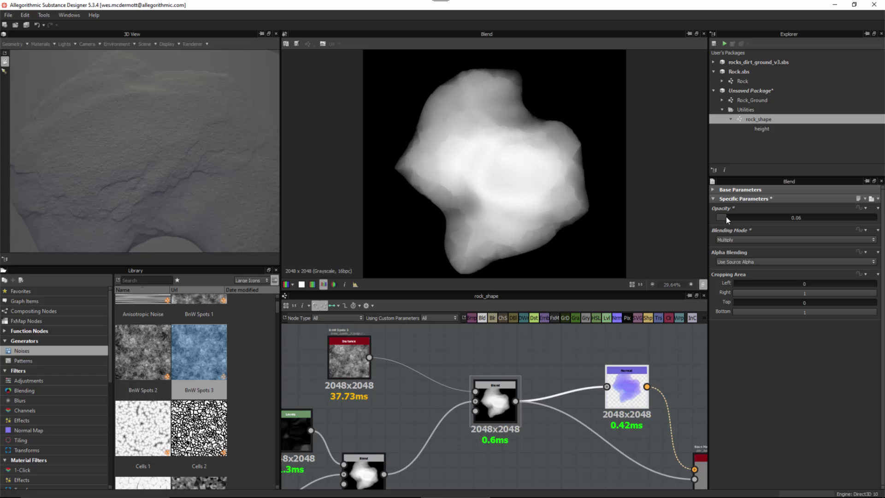
drag(726, 217, 875, 216)
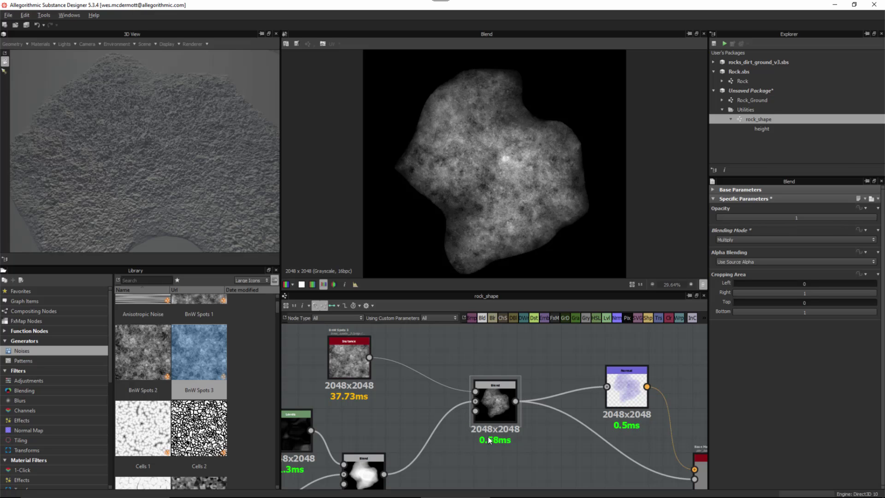
middle_drag(489, 440, 494, 424)
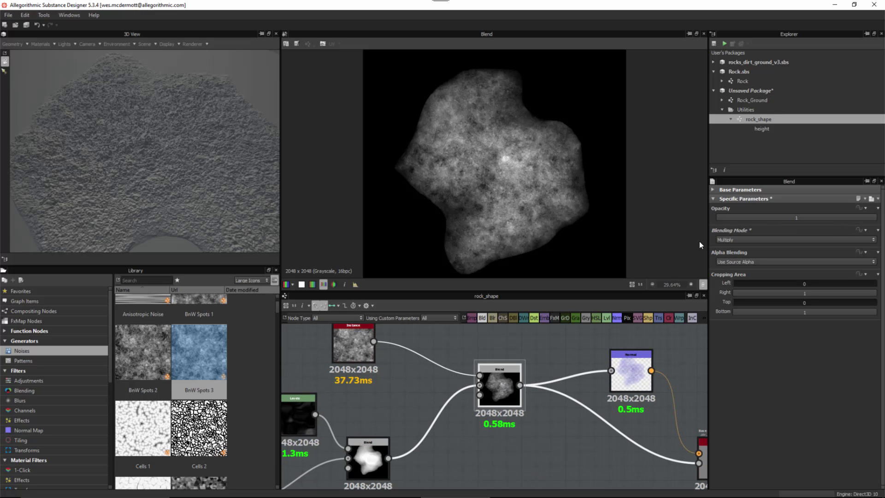
click(727, 239)
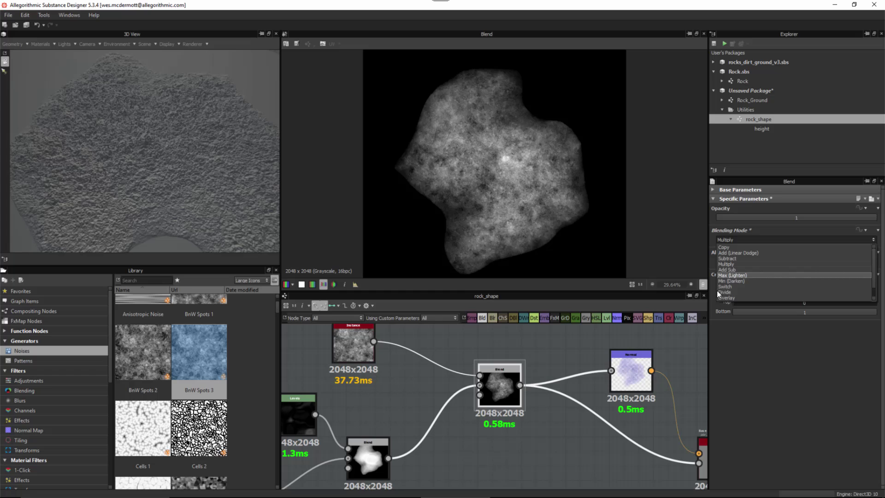
click(725, 257)
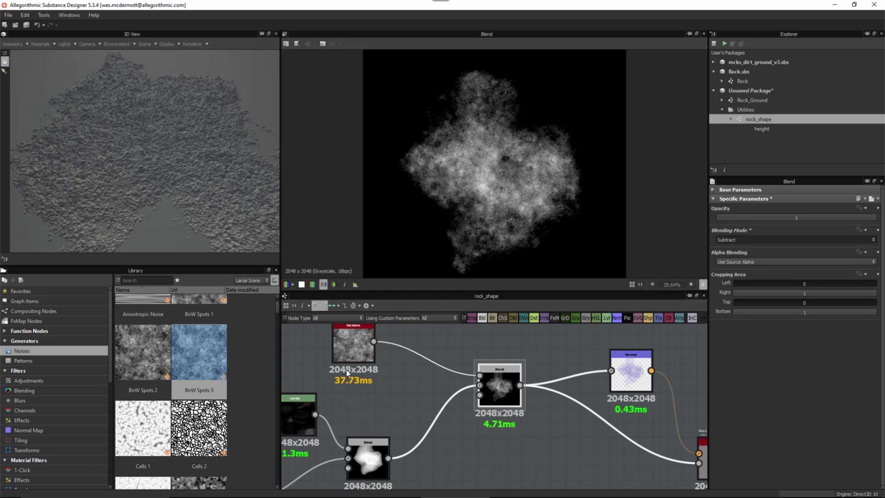
Step: Insert a Levels node between BnW Spots 3 and the Subtract Blend
click(364, 352)
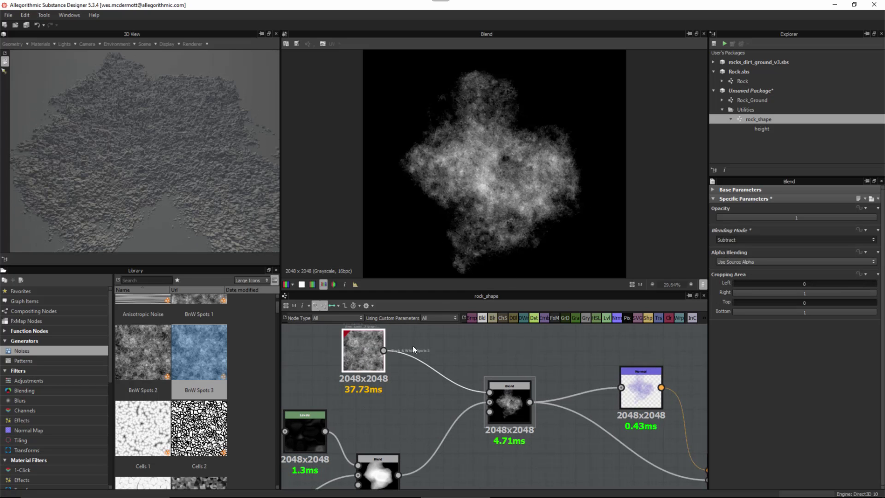
key(space)
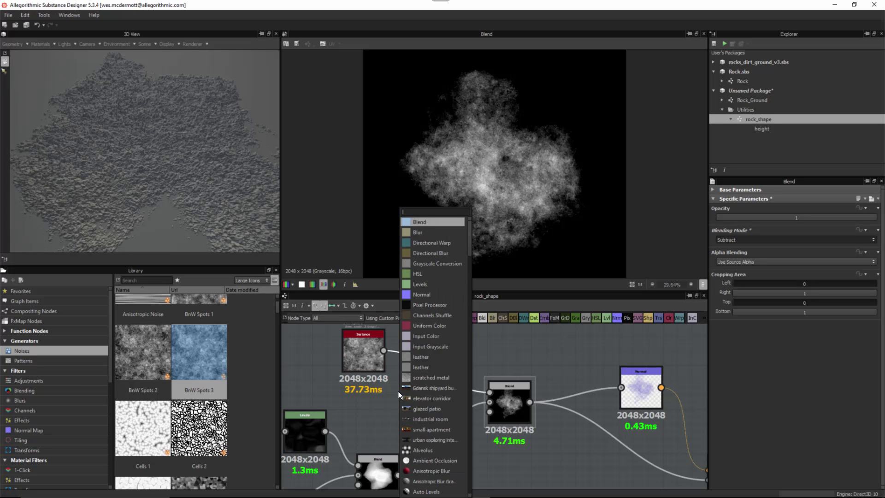
text(levels)
key(Return)
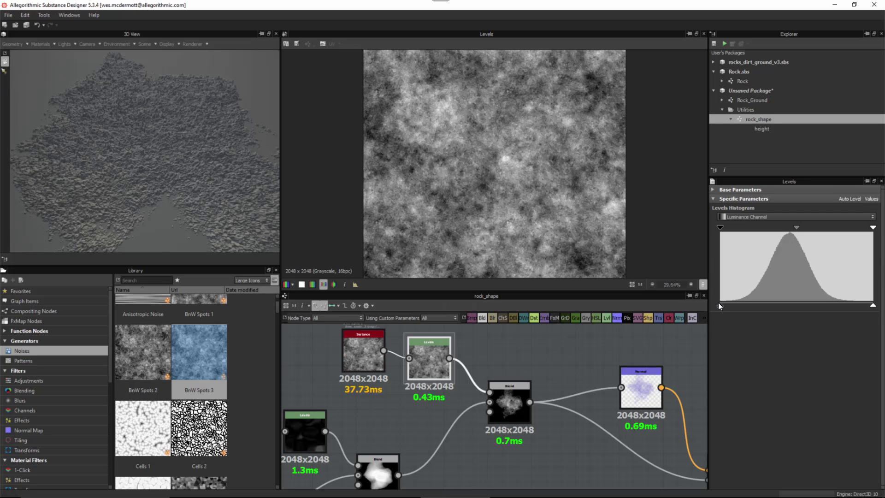
Step: Invert the noise with the Levels output handles and compress its output range to nearly black for a subtle effect
drag(719, 305, 774, 307)
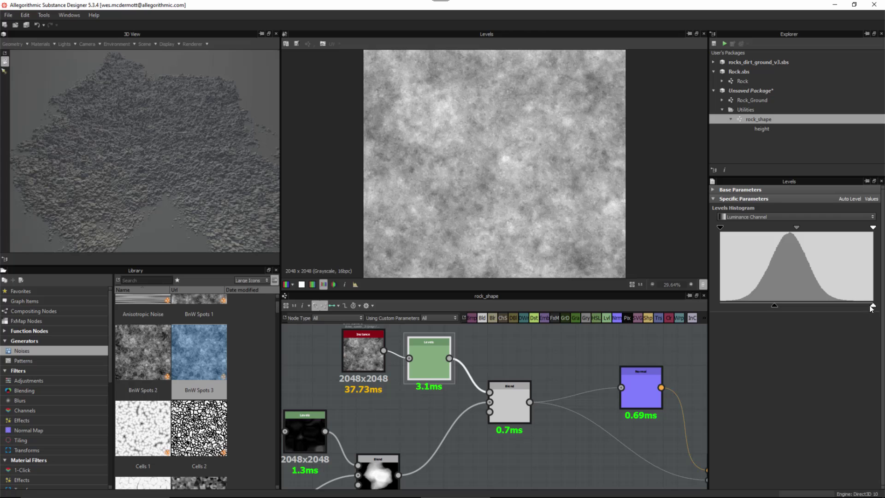
drag(871, 309, 678, 308)
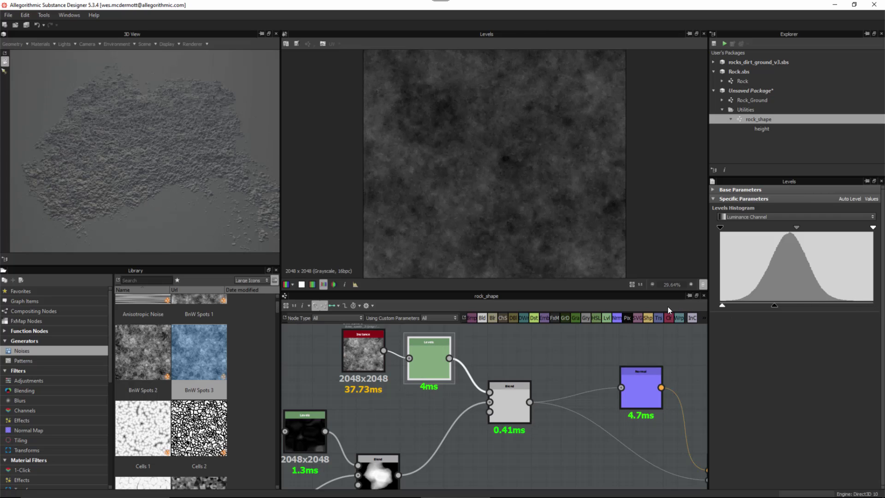
drag(775, 309, 872, 305)
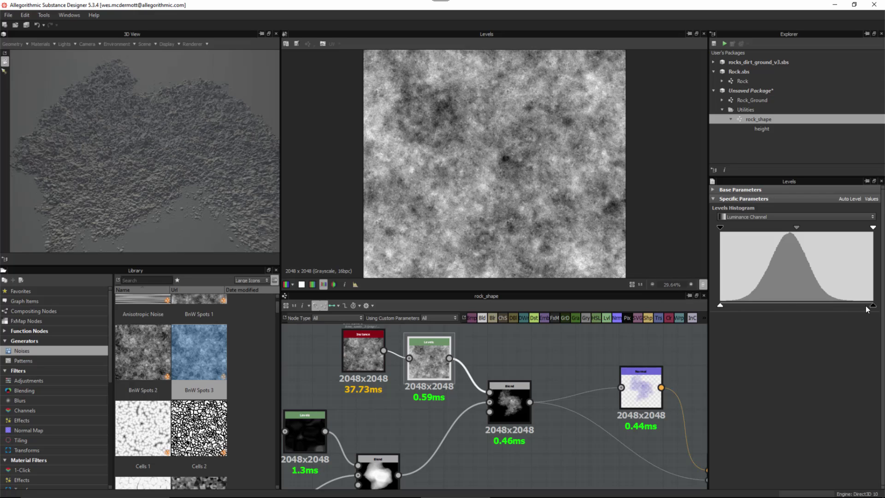
drag(872, 305, 740, 307)
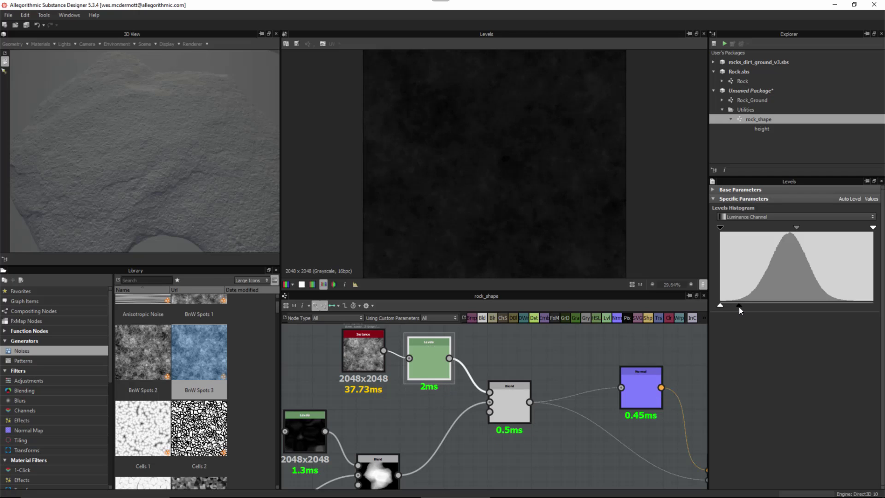
drag(741, 306, 735, 308)
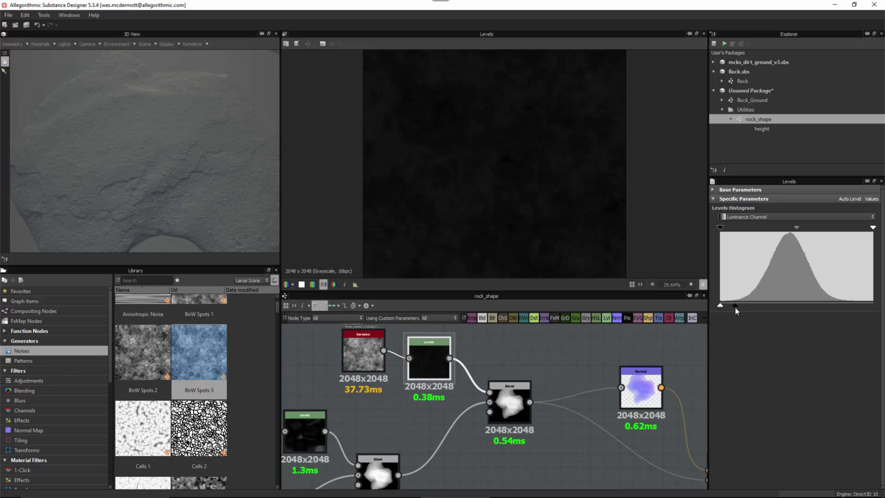
Step: Align the Subtract Blend node with the Normal node and widen the 3D view
drag(499, 398, 527, 389)
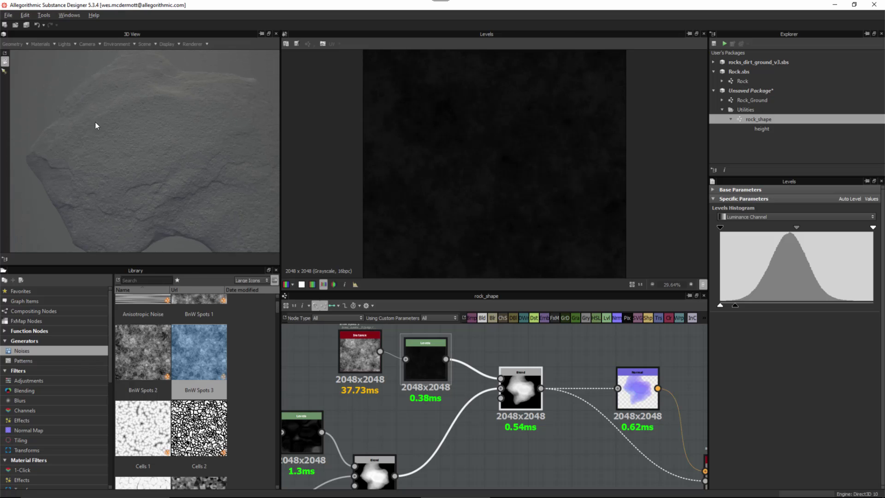
drag(282, 196, 355, 204)
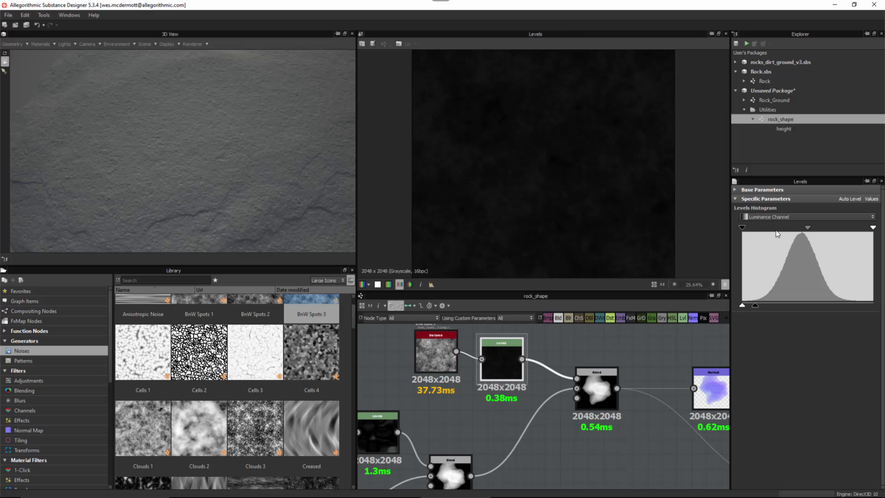
Step: Raise the noise Levels' input black point and narrow its output range further, checking the pitting on the rock from several angles
drag(742, 228, 788, 232)
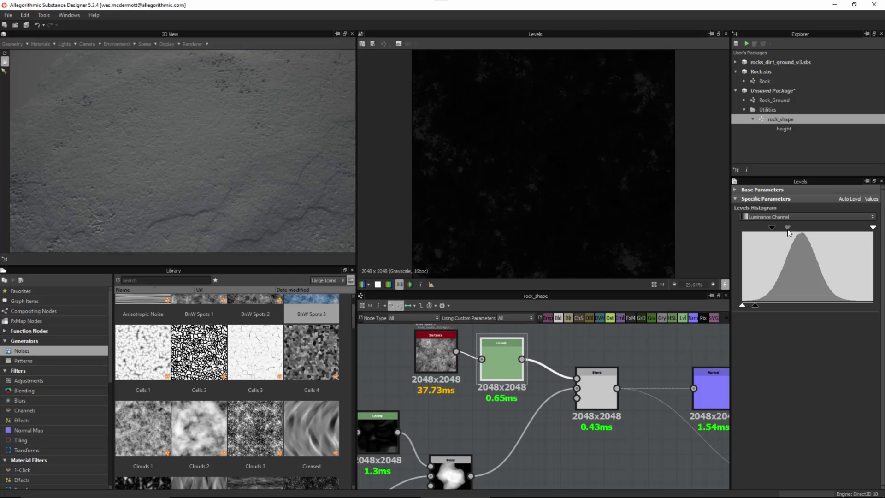
drag(256, 156, 217, 133)
drag(754, 306, 748, 305)
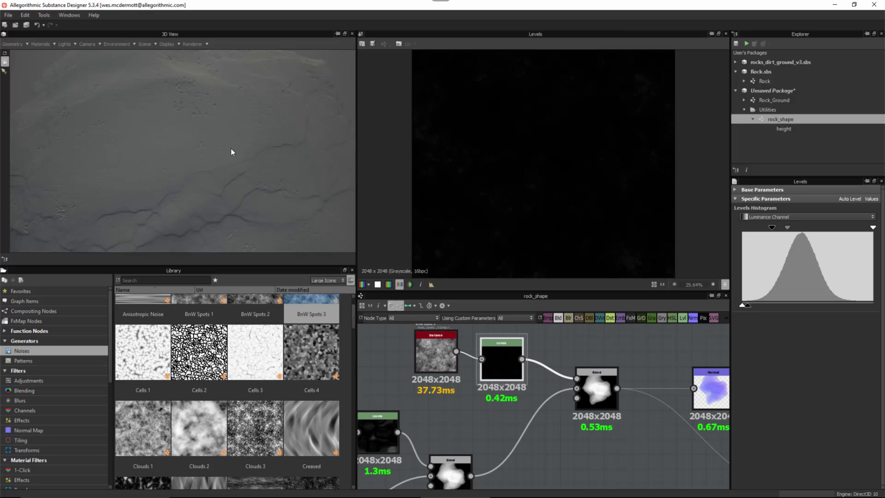
drag(222, 122, 219, 143)
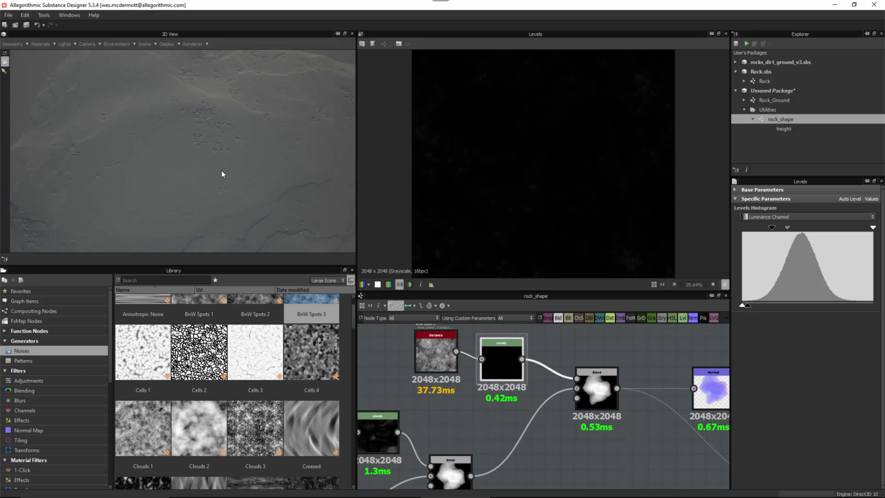
drag(222, 174, 216, 136)
Step: Rebalance the noise Levels with lower input black point and midtone, a wider output range, and the input white point at the histogram's peak
drag(771, 227, 762, 228)
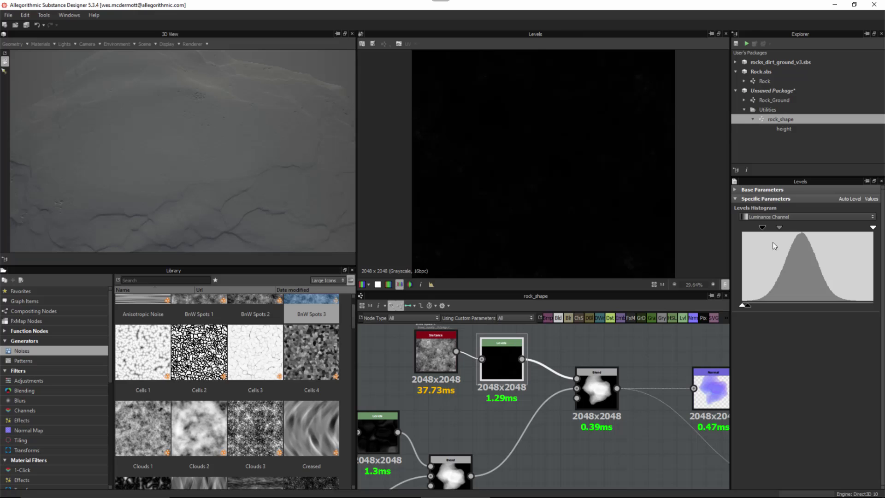
mouse_move(780, 229)
mouse_down()
mouse_move(797, 236)
mouse_move(775, 229)
mouse_up()
drag(746, 305, 759, 310)
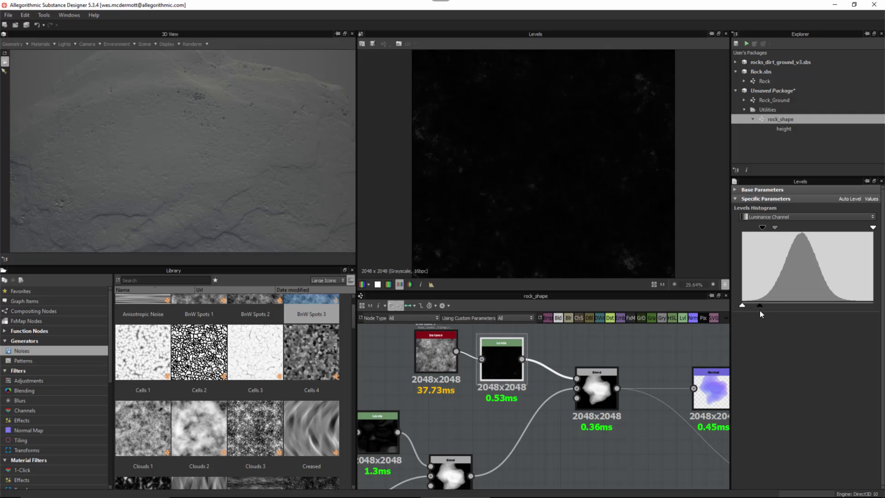
mouse_move(762, 228)
mouse_down()
mouse_move(744, 229)
mouse_move(753, 228)
mouse_up()
drag(872, 227, 801, 233)
drag(226, 159, 151, 129)
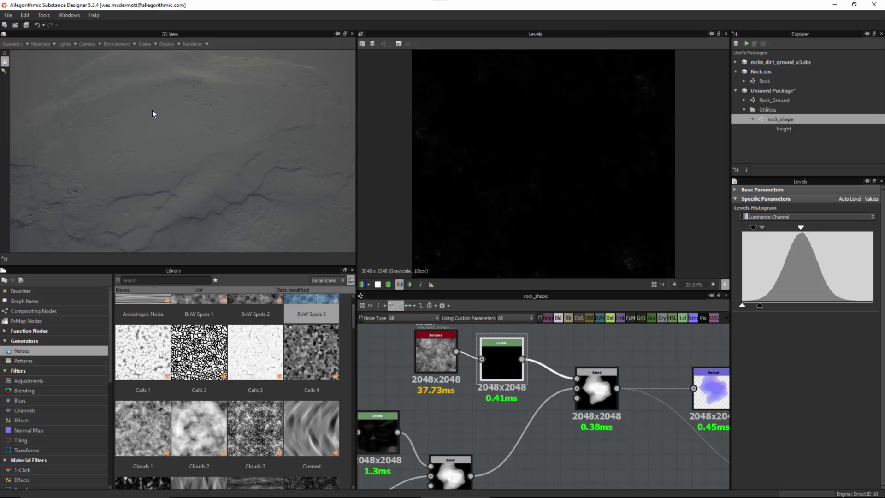
Step: Try an opacity of 0.63 on the final Subtract Blend node and settle on 0.9, checking the rock's surface pitting from several angles
drag(249, 167, 151, 194)
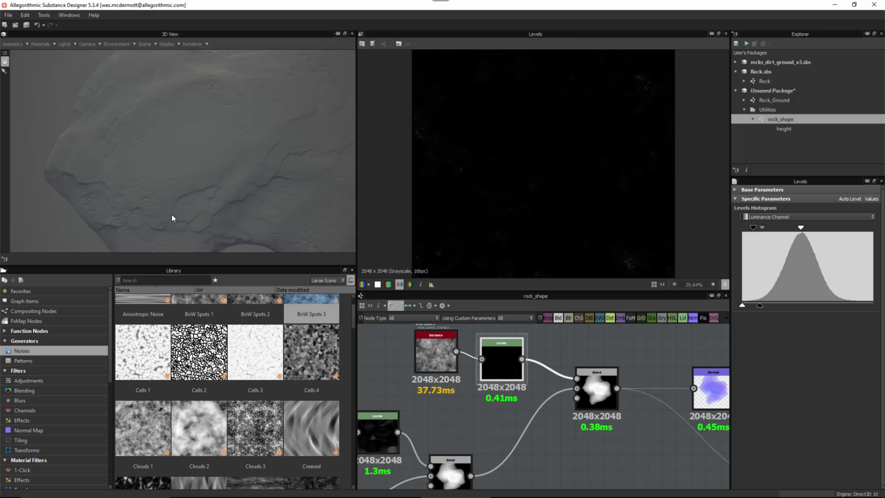
mouse_move(151, 205)
mouse_down()
mouse_move(198, 229)
mouse_move(147, 216)
mouse_up()
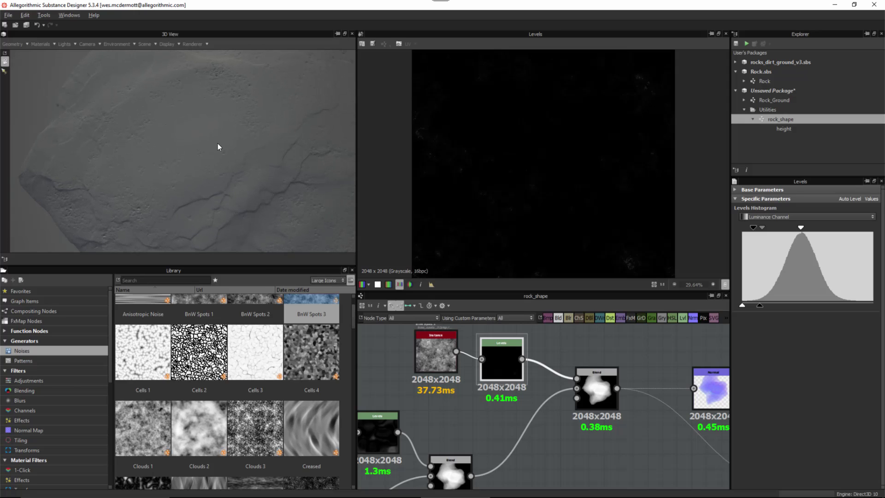
mouse_move(218, 144)
mouse_down()
mouse_move(258, 155)
mouse_move(201, 141)
mouse_move(214, 130)
mouse_move(162, 133)
mouse_move(217, 158)
mouse_move(143, 122)
mouse_move(200, 124)
mouse_move(196, 136)
mouse_move(220, 140)
mouse_move(184, 134)
mouse_move(243, 107)
mouse_move(217, 146)
mouse_move(142, 133)
mouse_move(177, 144)
mouse_move(175, 168)
mouse_move(172, 156)
mouse_up()
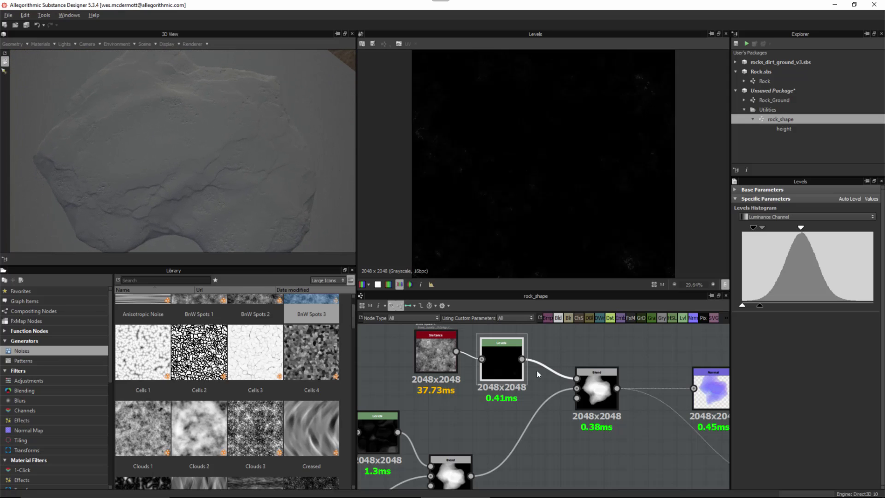
click(592, 388)
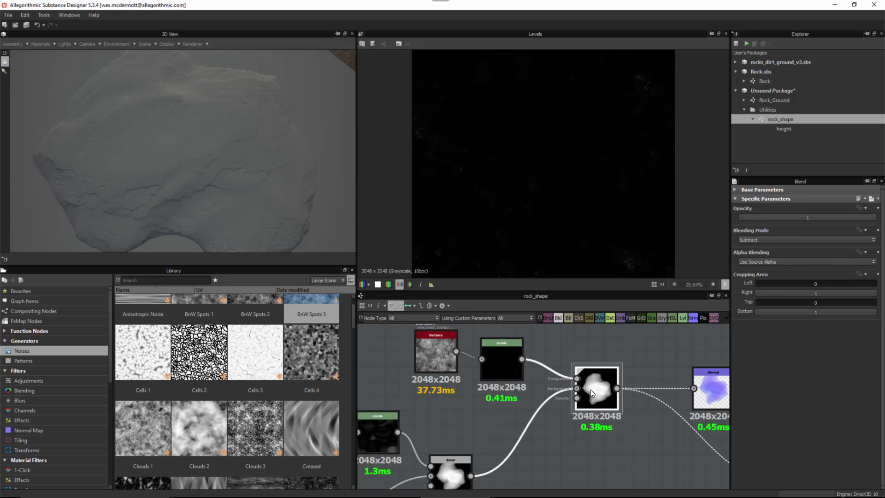
drag(181, 140, 246, 206)
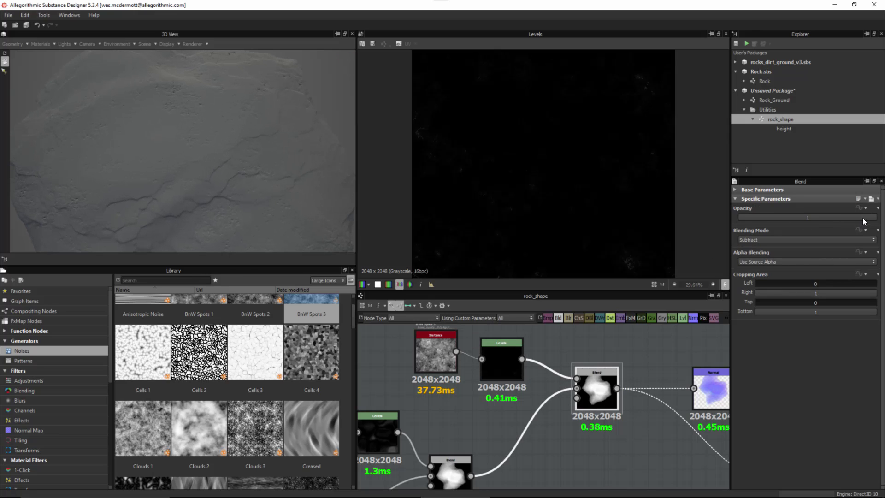
drag(870, 217, 827, 221)
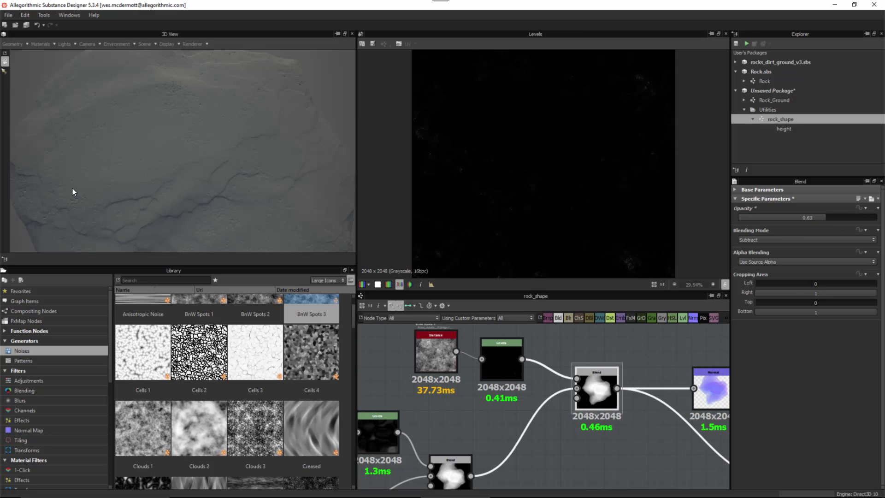
drag(237, 171, 258, 156)
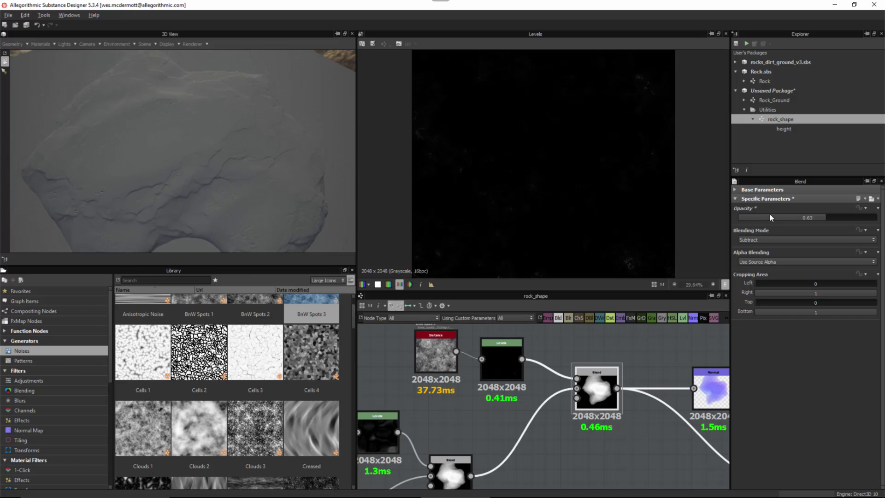
click(862, 218)
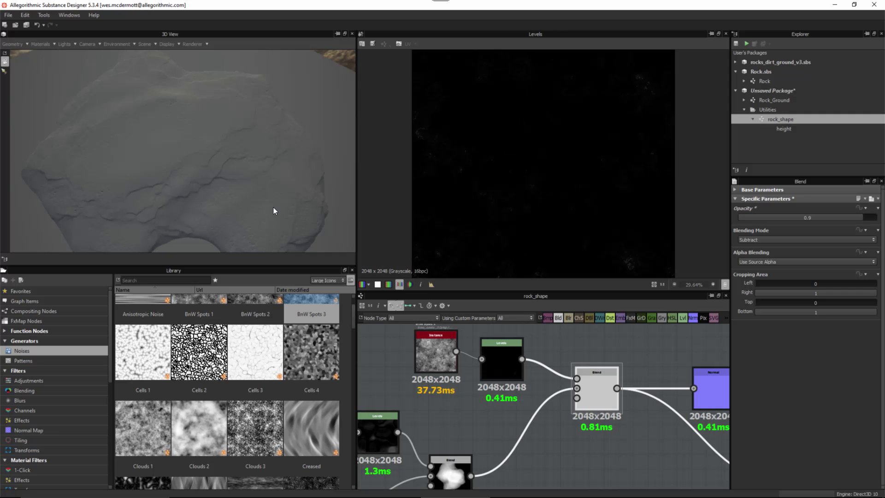
drag(180, 154, 160, 123)
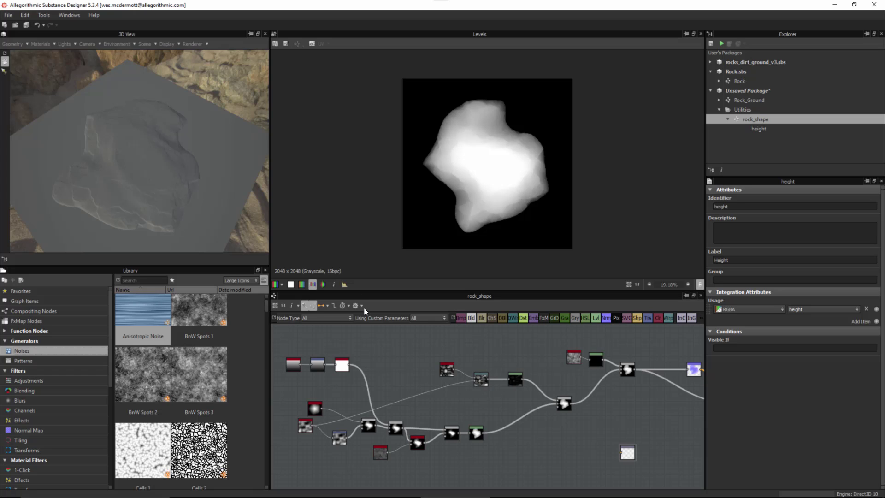
Step: Try a constant value for the transform matrix of the Transformation 2D node in the rock shape chain
scroll(405, 382, up, 3)
middle_drag(387, 433, 470, 403)
click(427, 420)
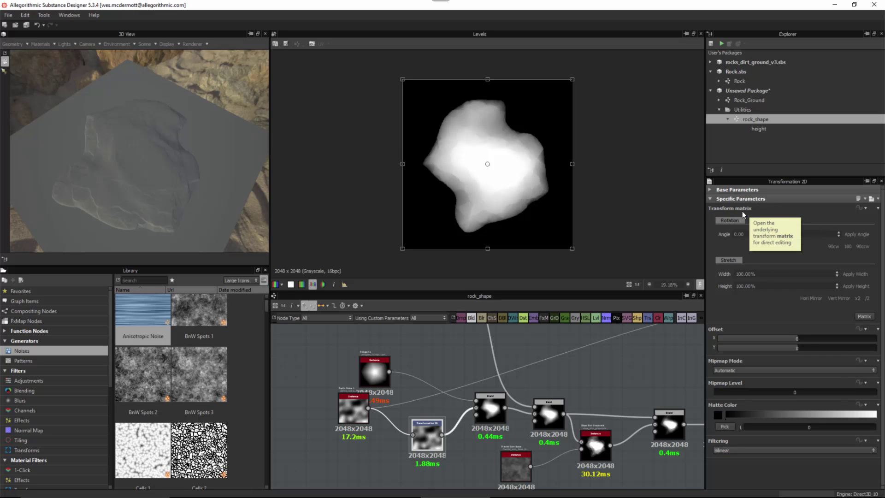
click(862, 208)
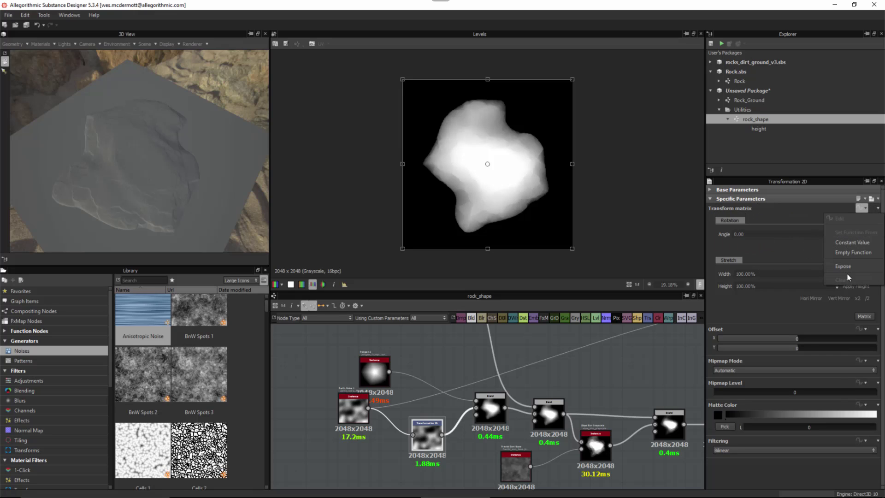
click(852, 242)
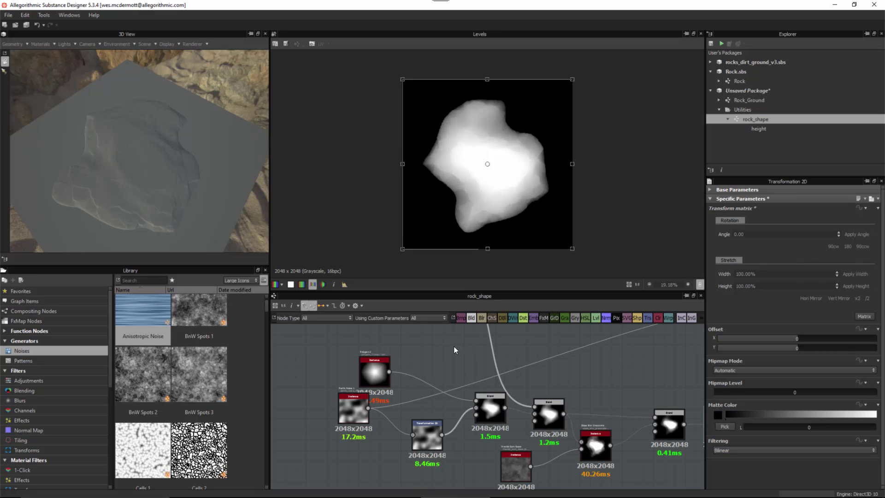
Step: Add a Float1 input parameter to the rock_shape graph with the identifier shape_rotation and the Angle editor
click(646, 354)
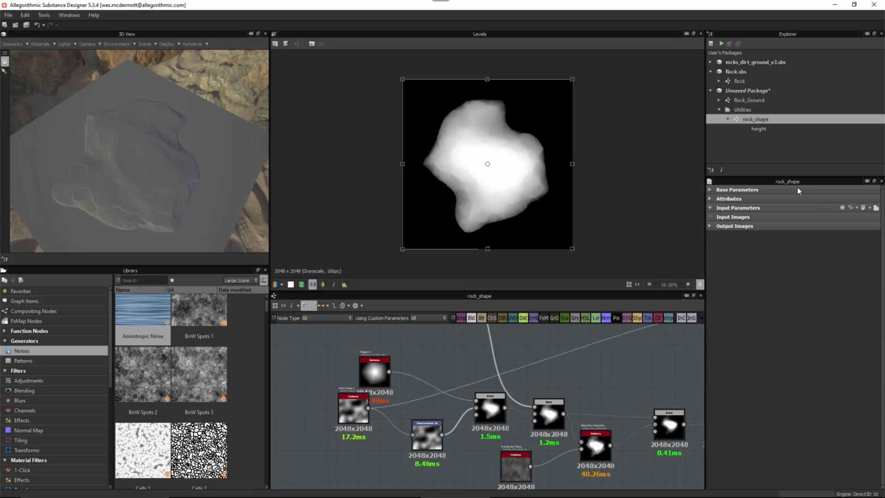
click(842, 207)
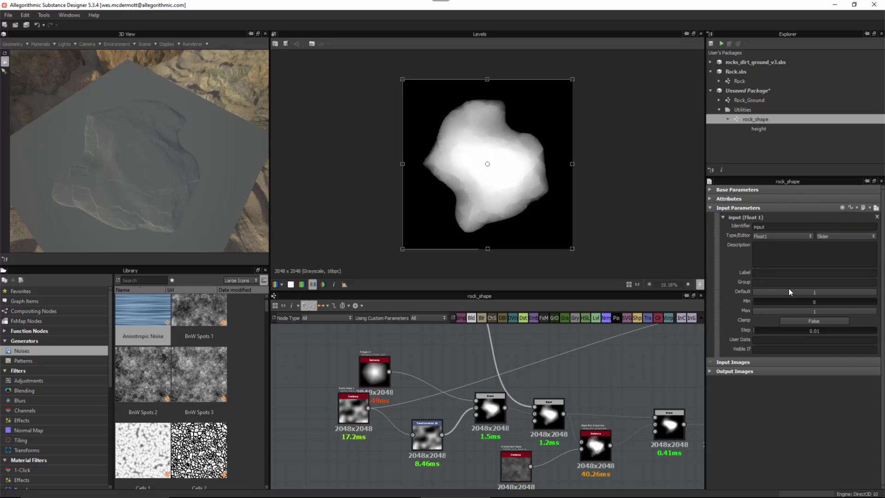
click(766, 226)
double_click(762, 226)
text(shape_rotation)
key(Return)
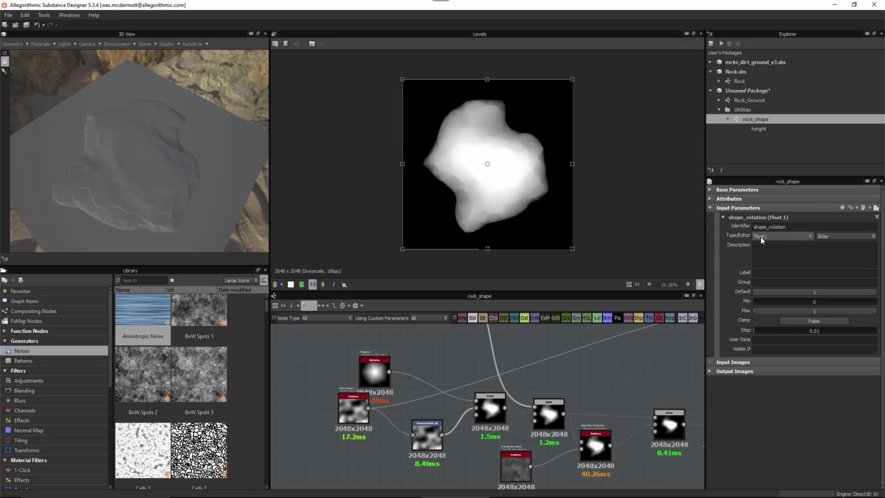
click(824, 236)
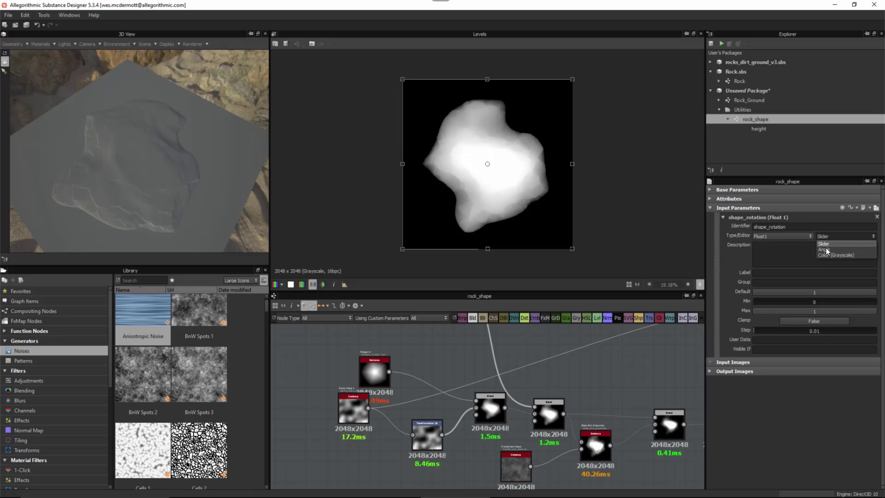
click(826, 249)
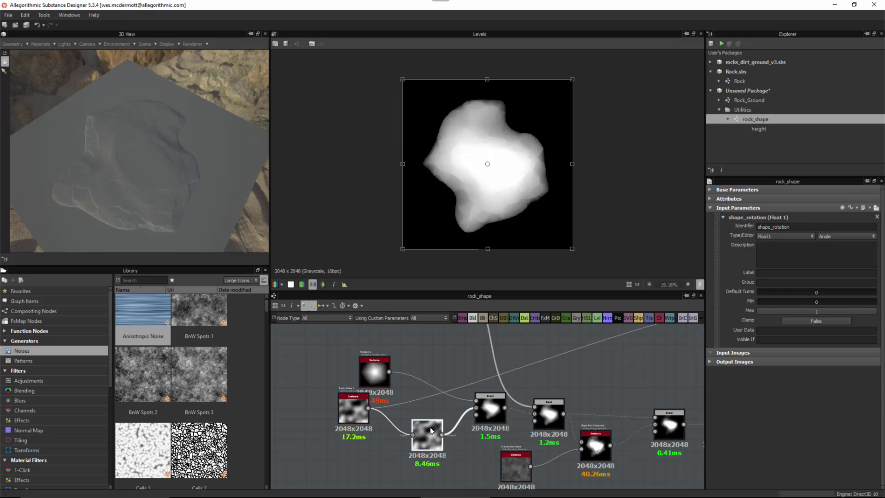
Step: Assign an empty function to the Transformation 2D node's transform matrix and open that function for editing
click(420, 417)
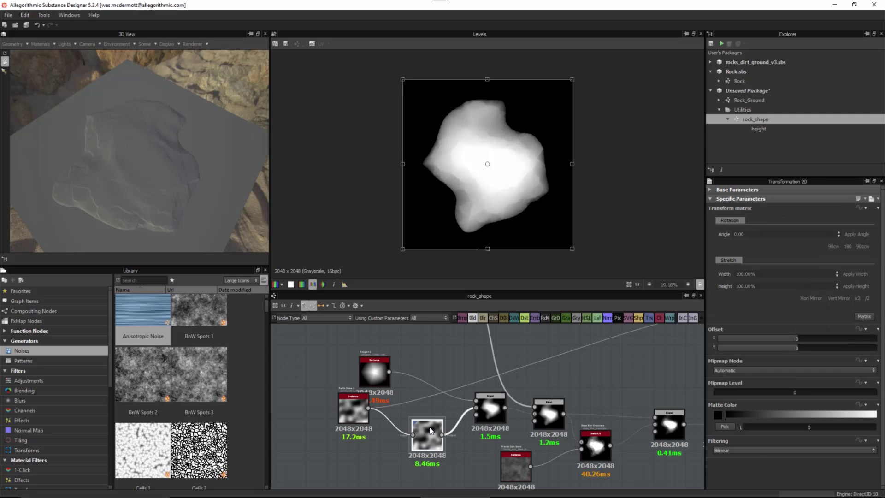
click(861, 209)
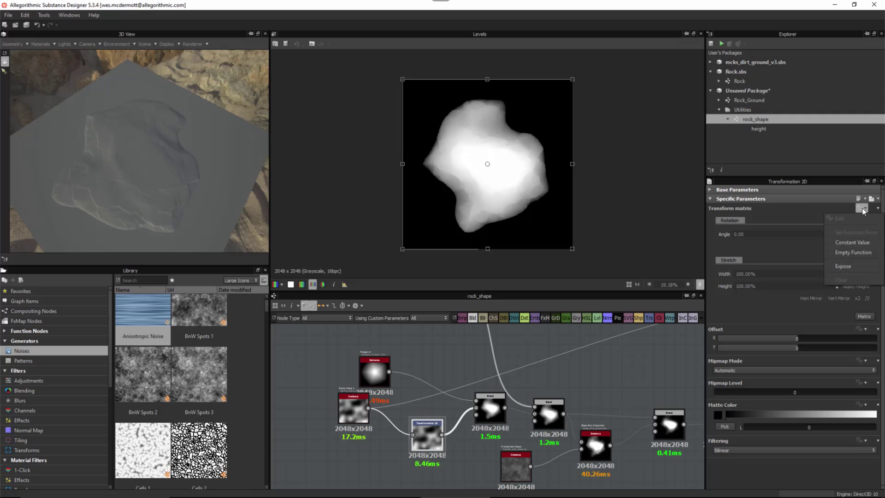
click(844, 253)
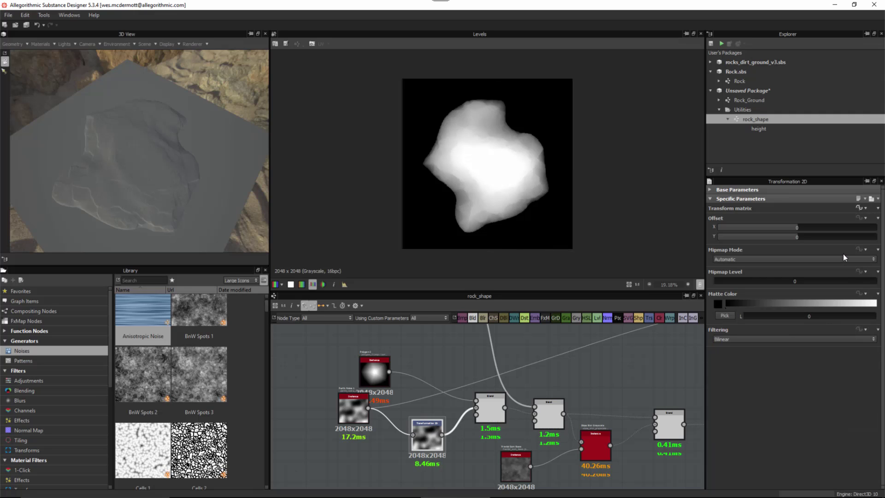
click(859, 208)
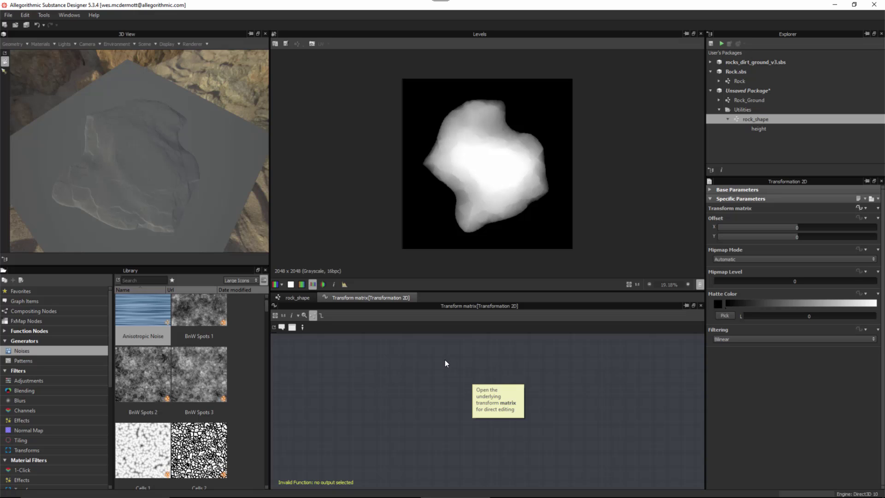
Step: Add a Get Float node to the transform matrix function and make it read the shape_rotation variable
key(space)
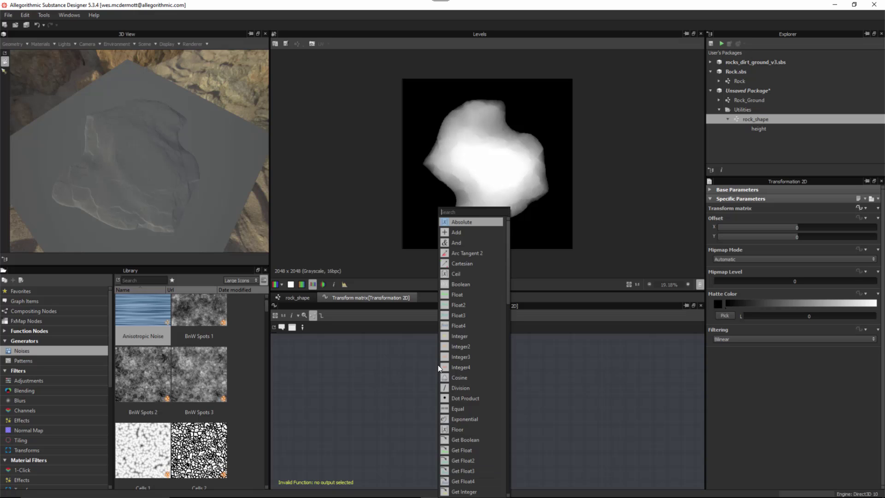
text(get)
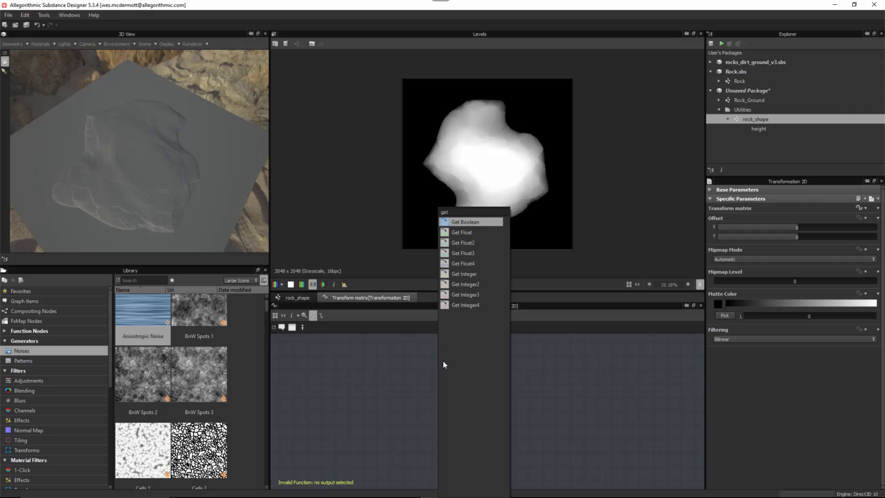
click(467, 233)
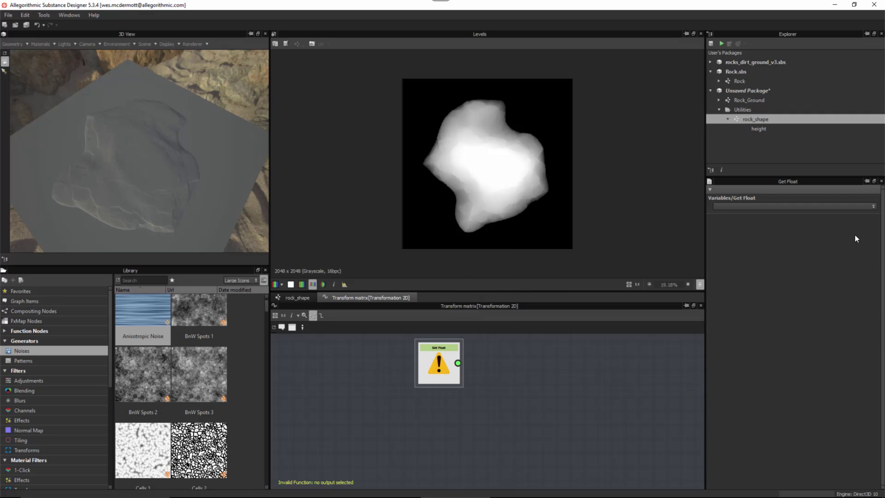
click(848, 207)
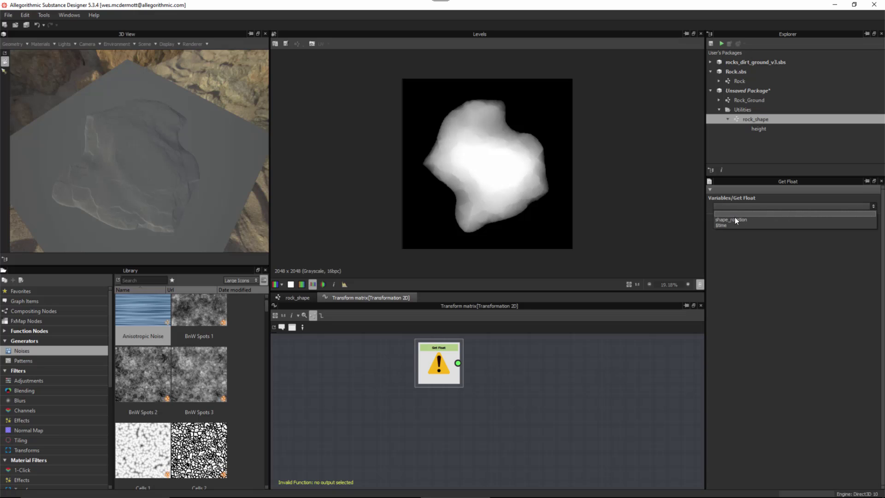
click(734, 220)
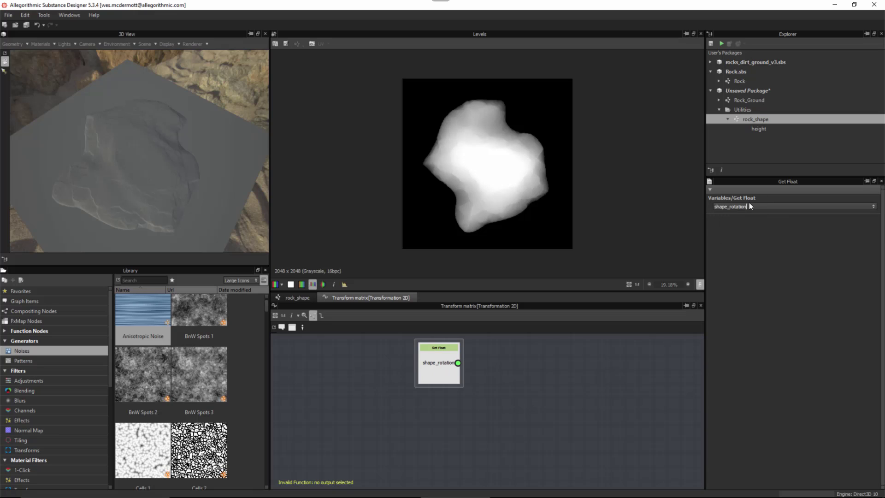
middle_drag(513, 384, 471, 397)
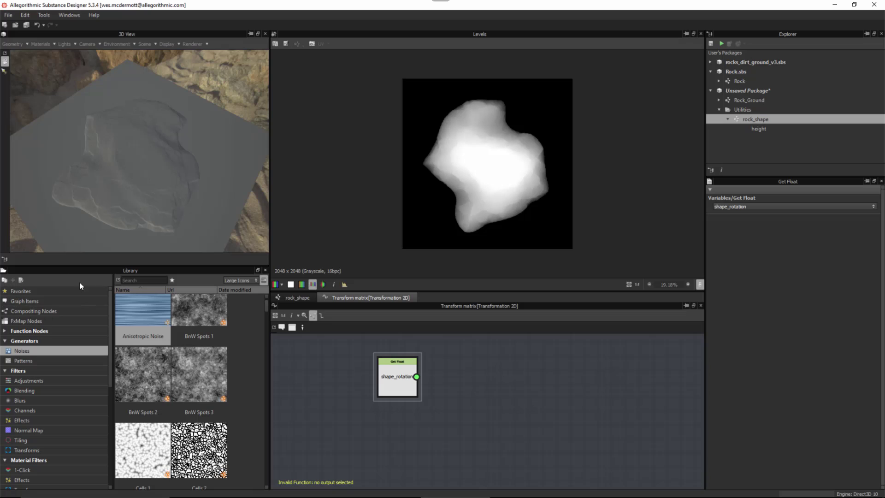
Step: Find the Rotation Matrix function among the library's transformation functions and place it beside the Get Float node
drag(109, 306, 117, 389)
click(39, 372)
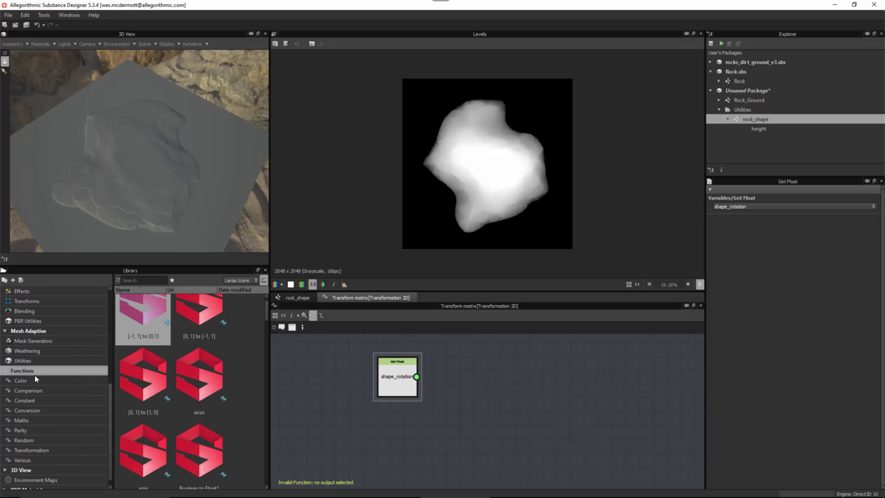
click(34, 450)
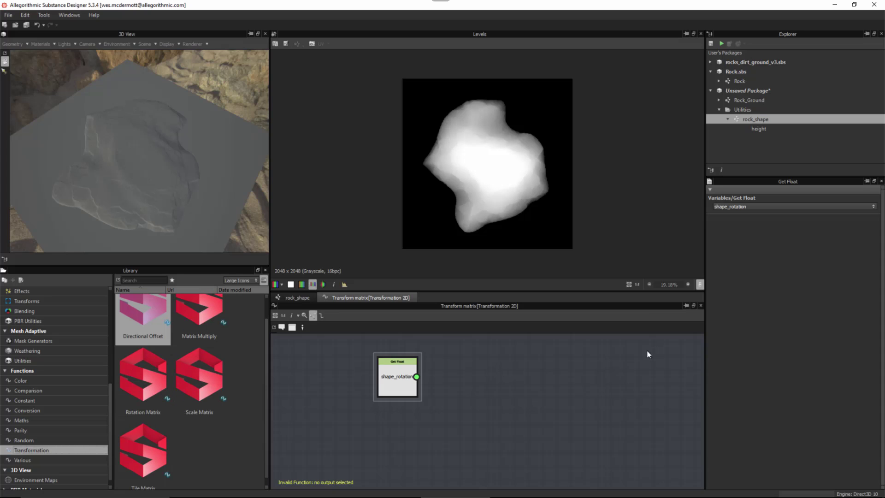
click(141, 369)
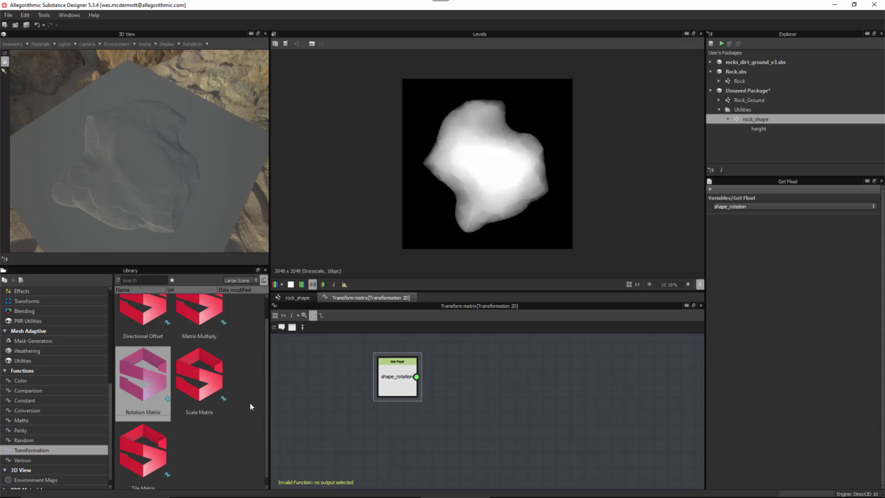
mouse_move(148, 376)
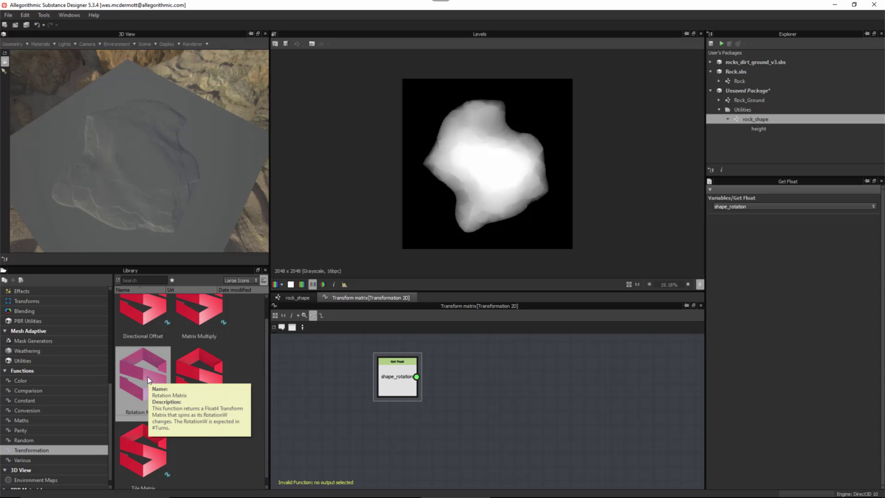
drag(148, 377, 524, 382)
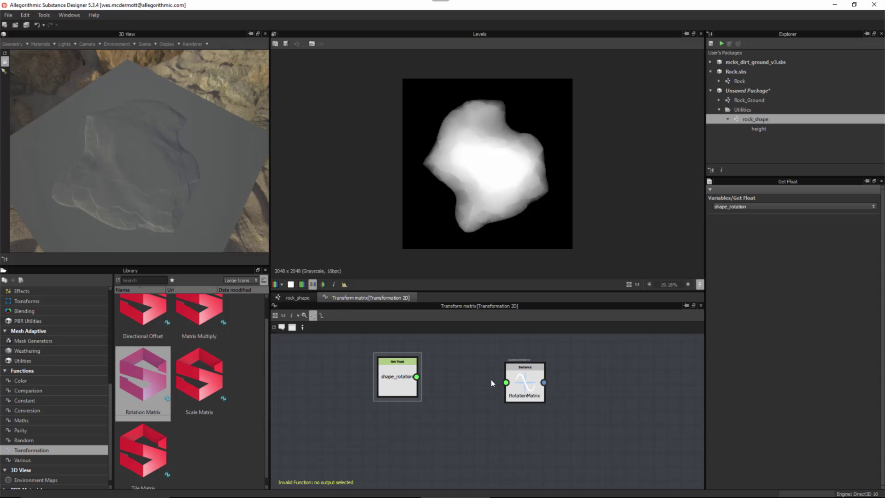
Step: Connect the shape_rotation Get Float output to the RotationMatrix node's rotation input and select the RotationMatrix node
scroll(491, 380, up, 3)
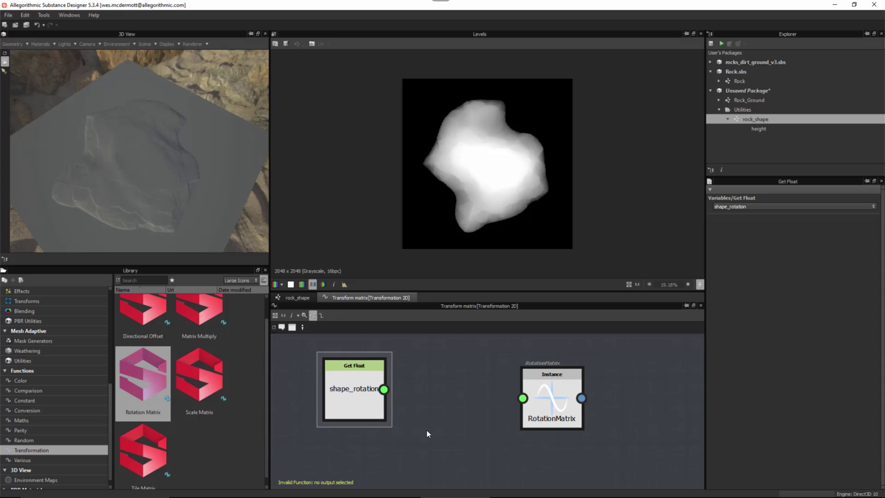
drag(384, 389, 523, 397)
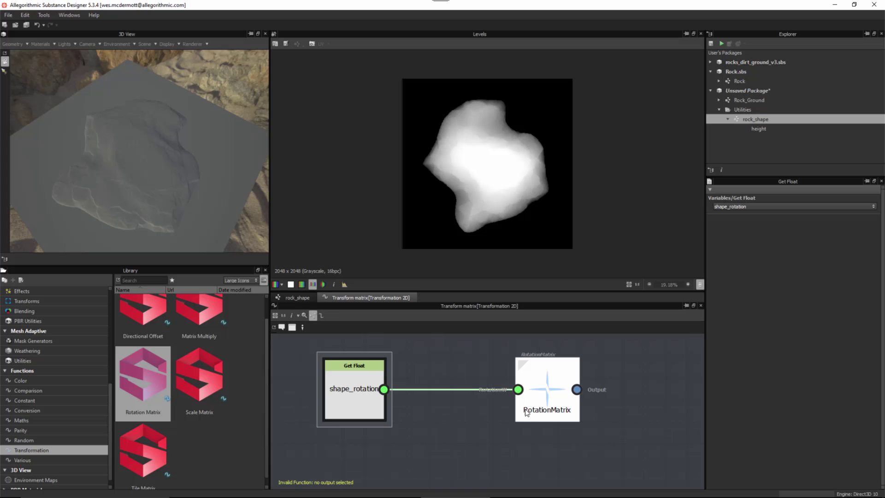
click(553, 375)
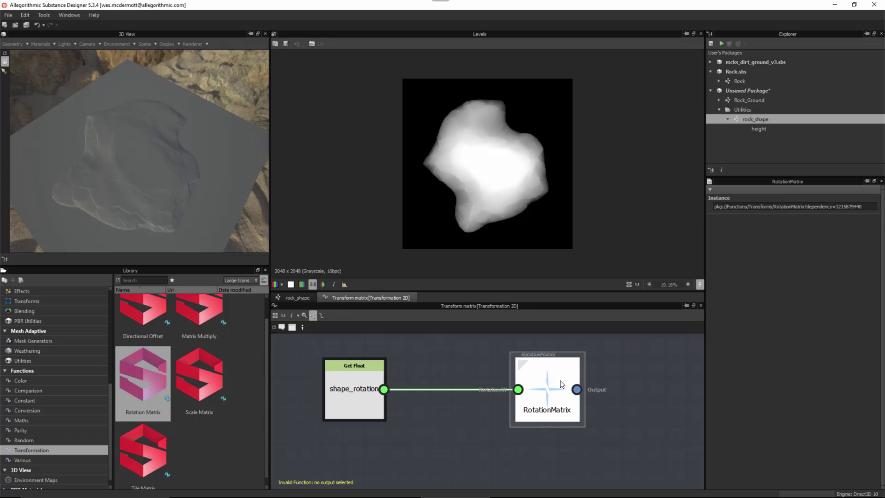
Step: Set the RotationMatrix node as the function's output node and return to the rock_shape graph
right_click(538, 367)
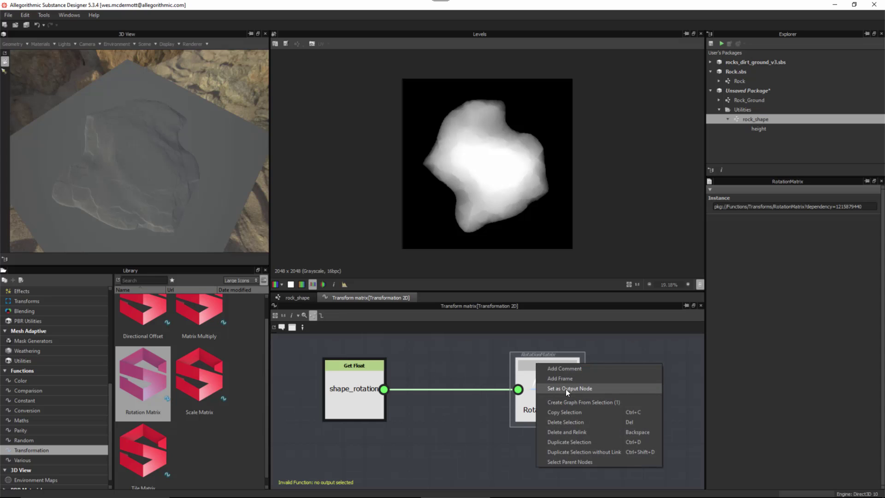
click(566, 389)
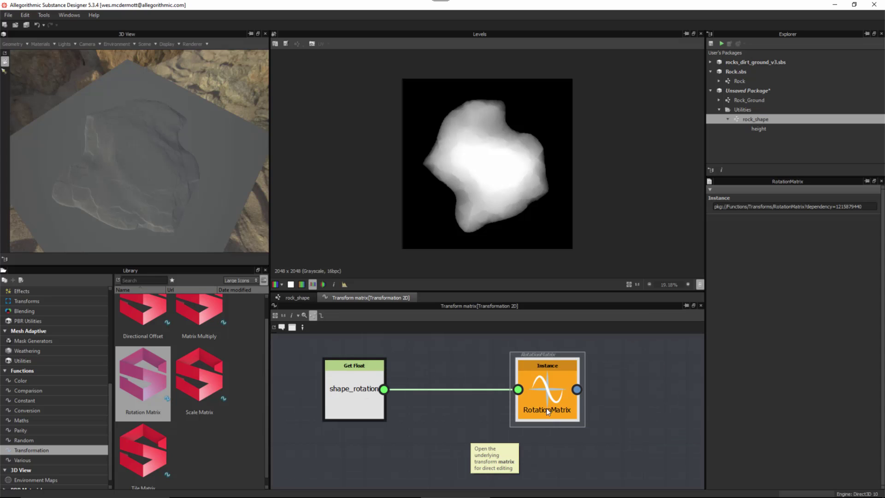
click(290, 297)
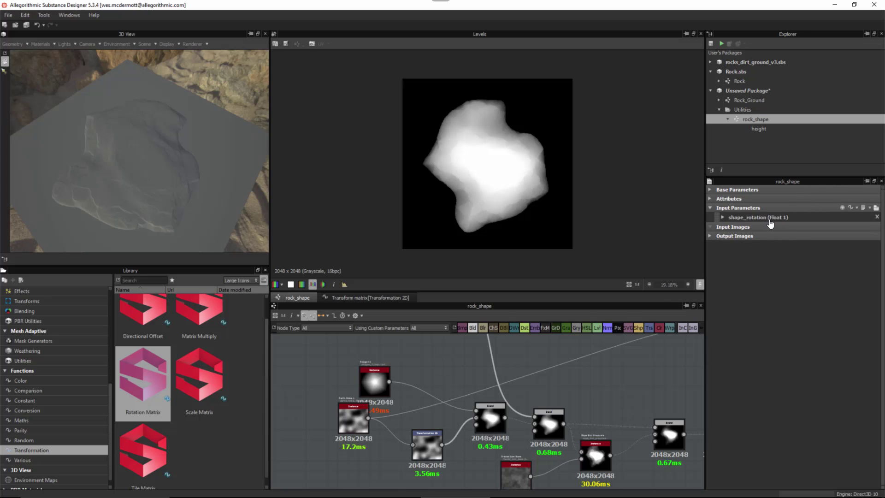
Step: Test the shape_rotation input in preview mode by rotating it to about 0.23 turns and resetting it to 0
click(876, 207)
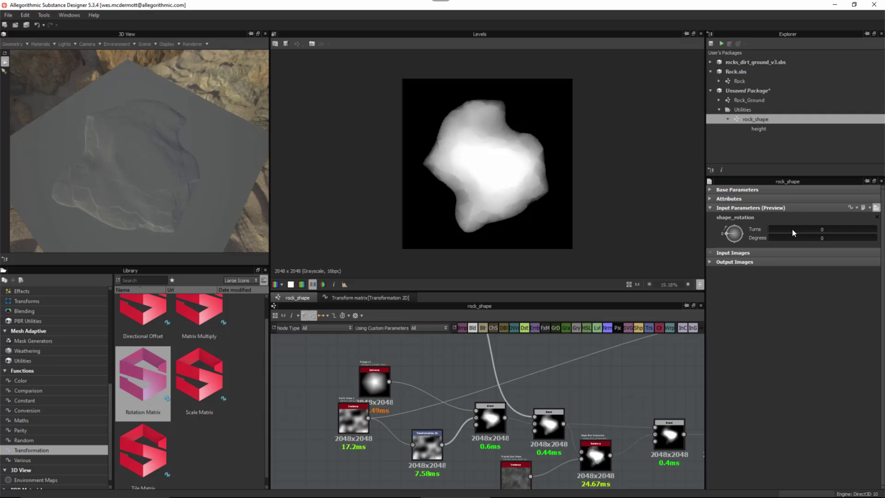
mouse_move(775, 228)
mouse_down()
mouse_move(845, 229)
mouse_move(792, 229)
mouse_up()
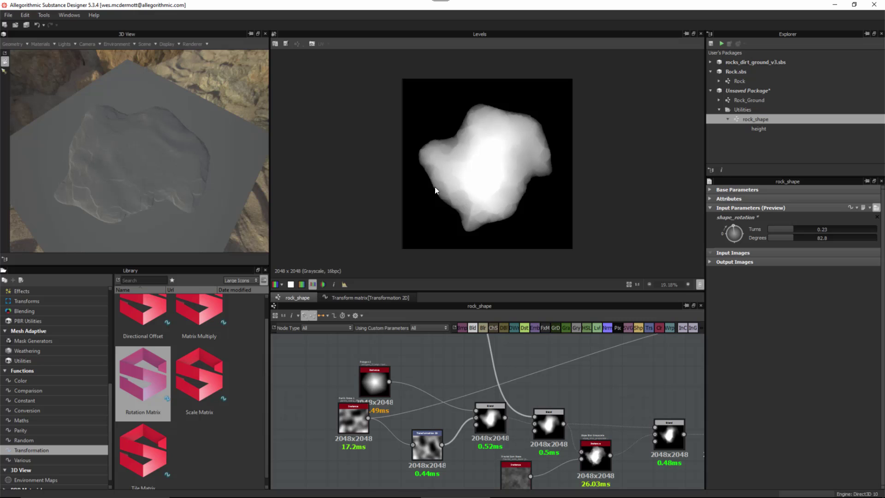
drag(785, 230, 736, 225)
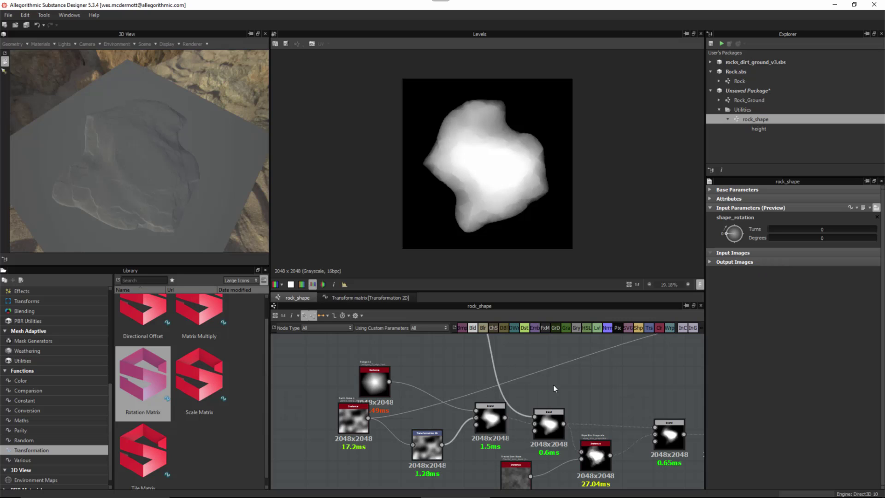
Step: Examine the gradient, Transformation 2D and Histogram Scan chain and the Transformation 2D node's settings
scroll(550, 361, down, 3)
middle_drag(550, 360, 564, 424)
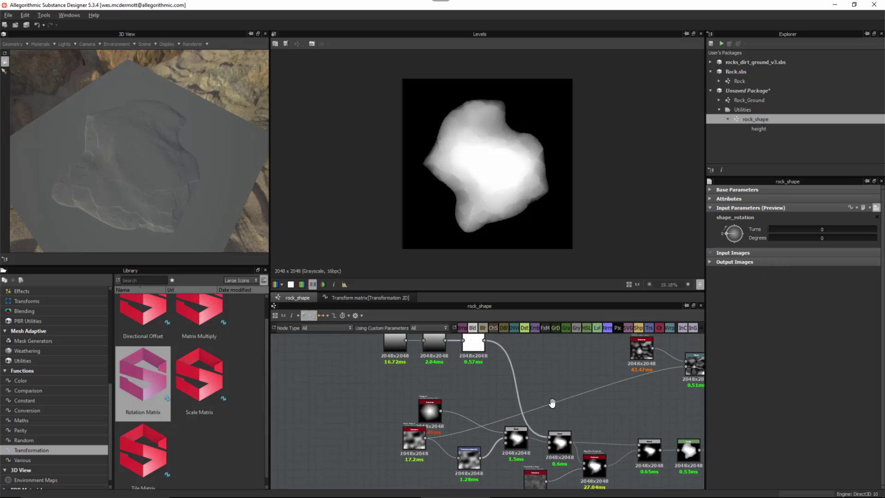
drag(477, 372, 493, 372)
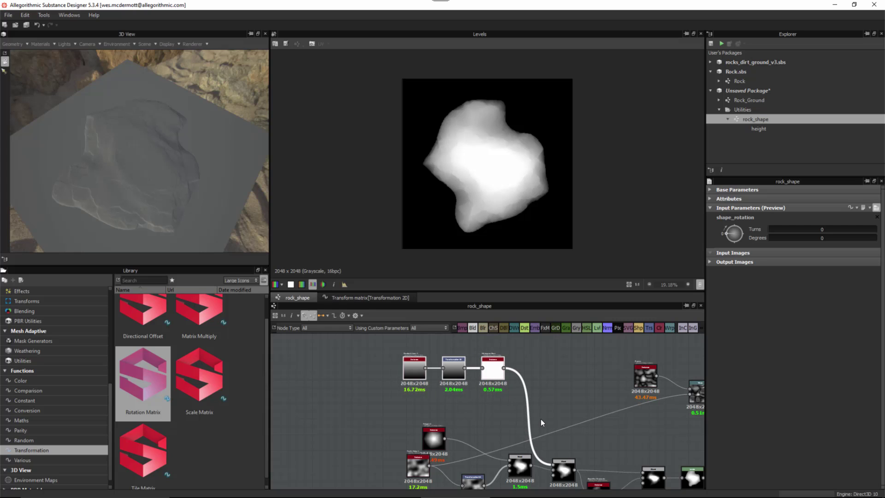
click(538, 381)
scroll(450, 366, up, 3)
click(455, 377)
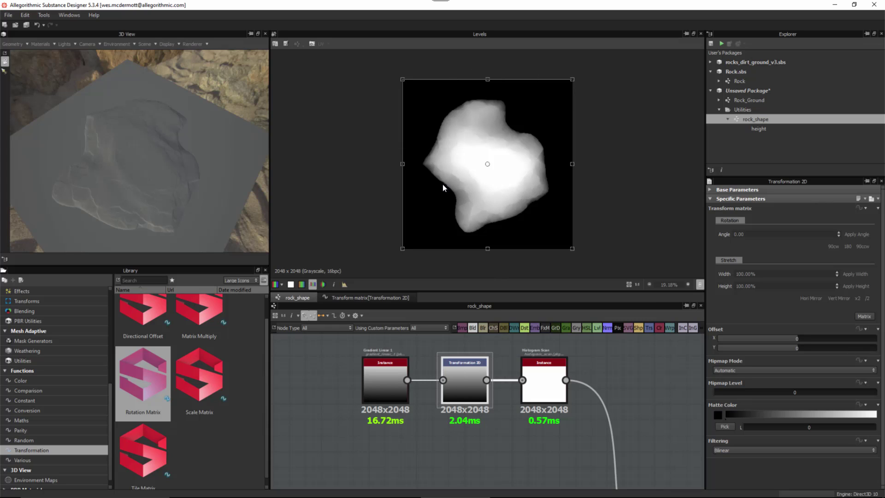
scroll(477, 411, down, 2)
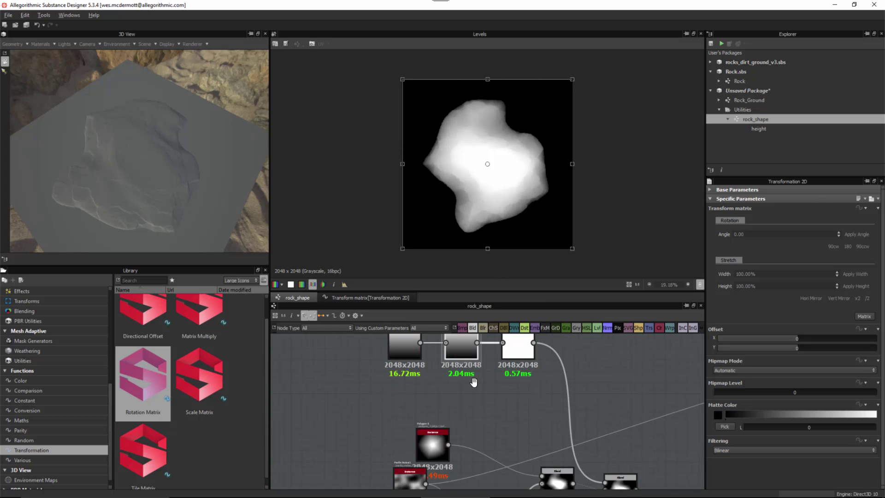
click(615, 369)
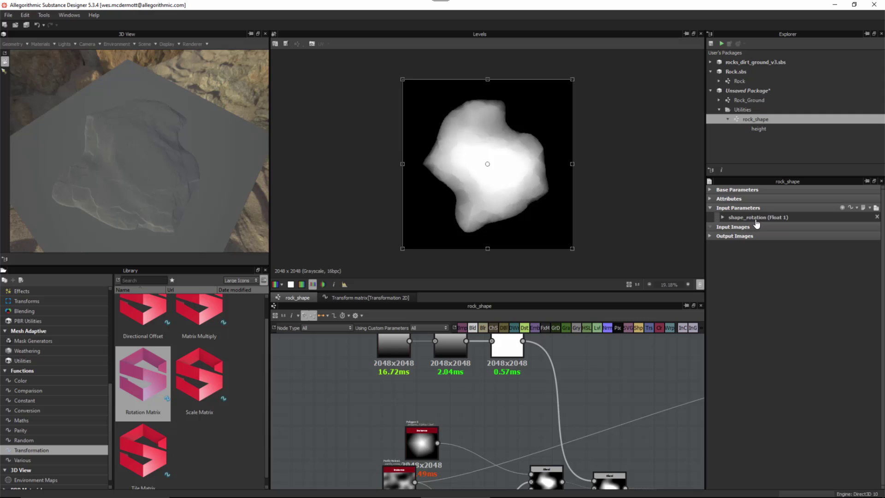
Step: Add a Float1 input parameter to the rock_shape graph with the identifier trim_rotation and the Angle editor
click(843, 207)
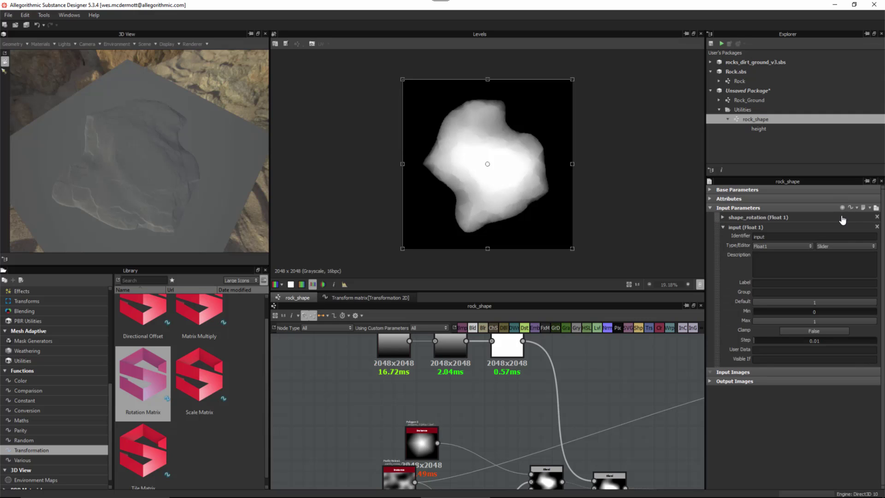
key(ctrl+a)
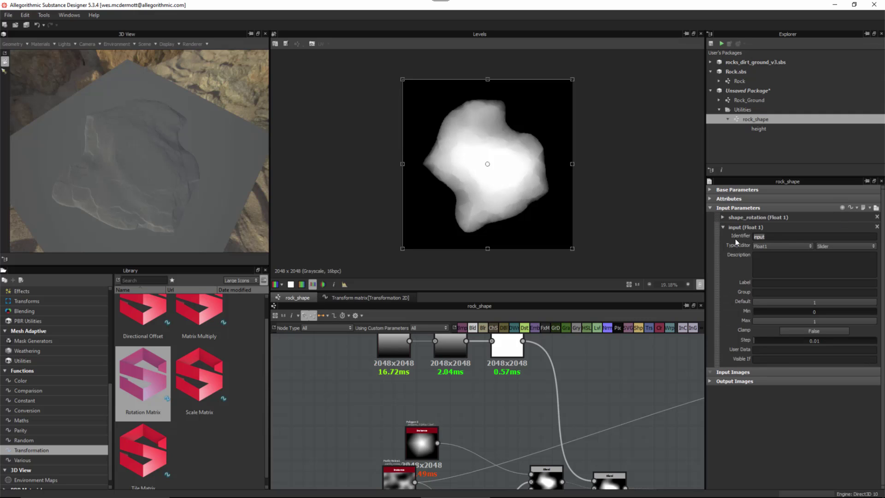
text(trim_rotation)
key(Return)
click(832, 245)
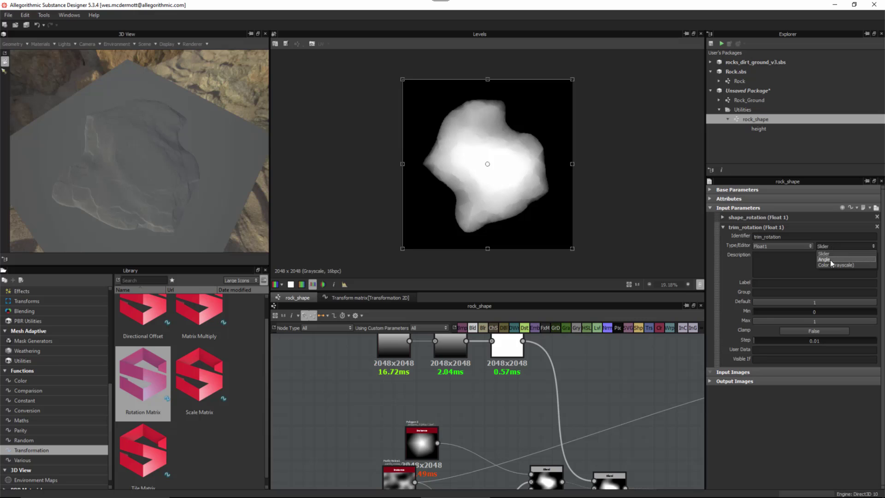
click(830, 259)
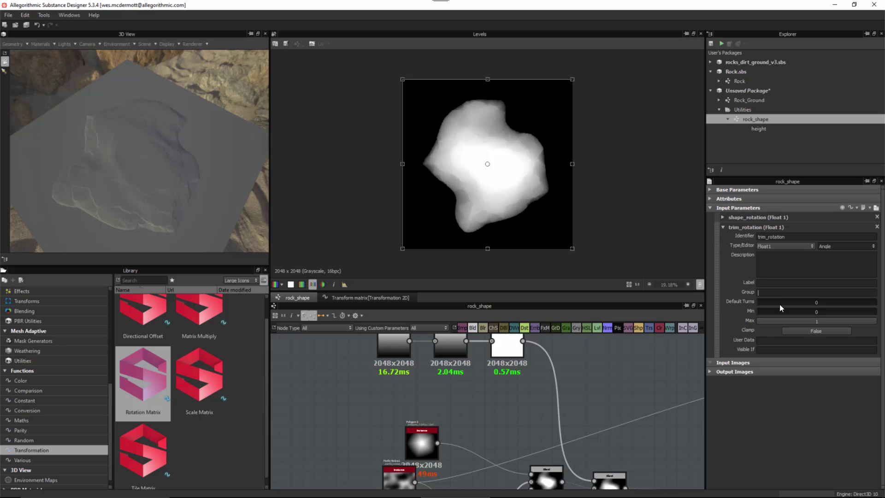
Step: Set the trim_rotation parameter's group to Trim and its label to Rotation
click(776, 291)
text(Trim)
key(Return)
click(770, 283)
text(Rotation)
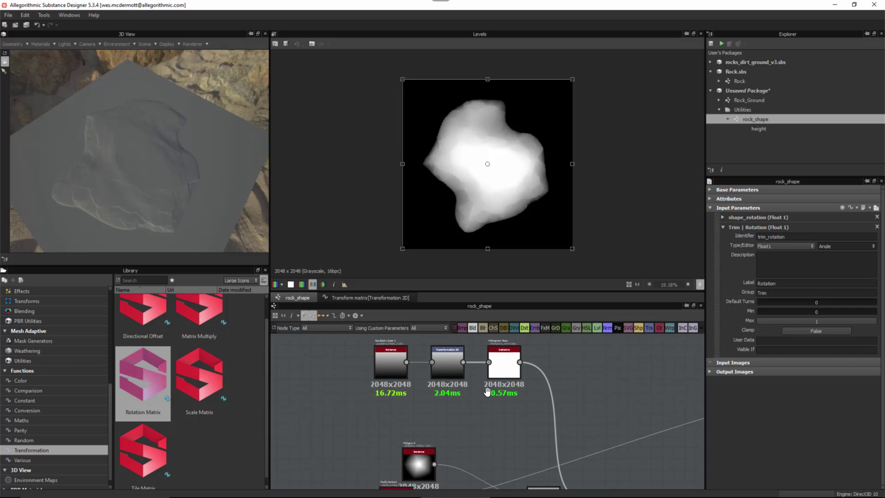
Step: Assign an empty function to the transform matrix of the Transformation 2D node after the linear gradient and open it
middle_drag(514, 338, 511, 360)
click(456, 362)
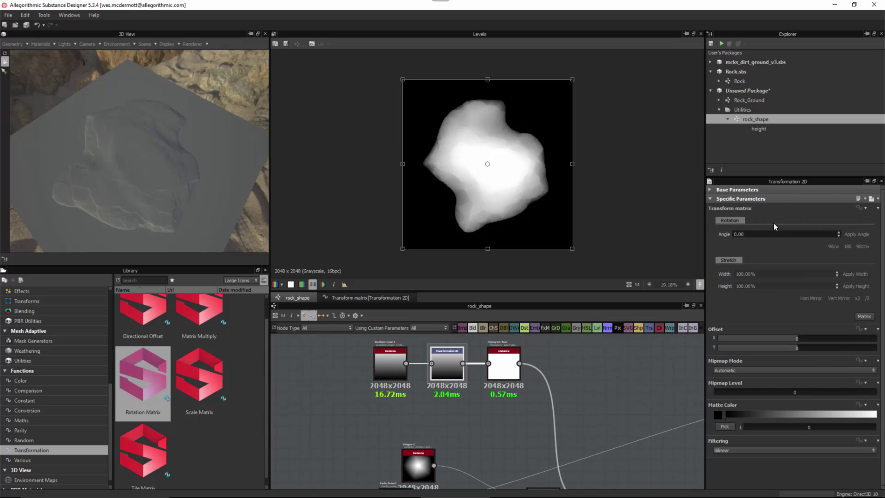
click(862, 208)
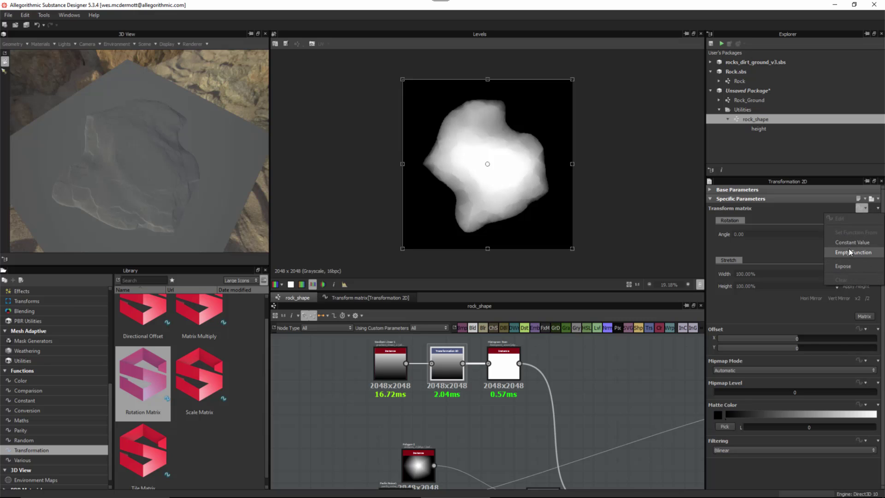
click(848, 251)
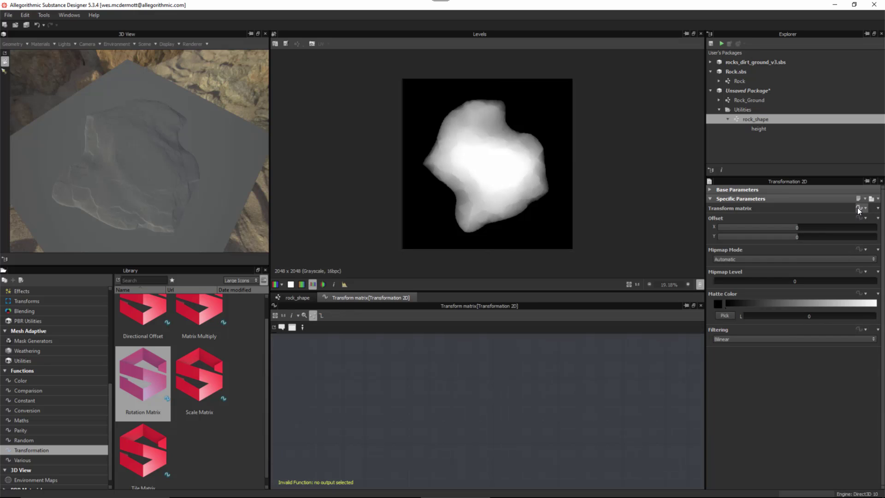
Step: Add a Rotation Matrix function and a Get Float node that reads the trim_rotation variable to the transform matrix function
drag(147, 392, 557, 408)
key(space)
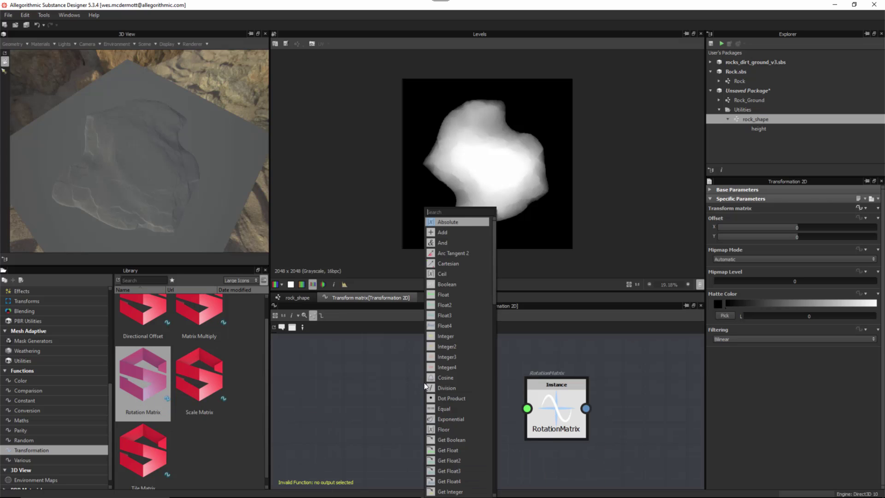
text(get)
click(451, 233)
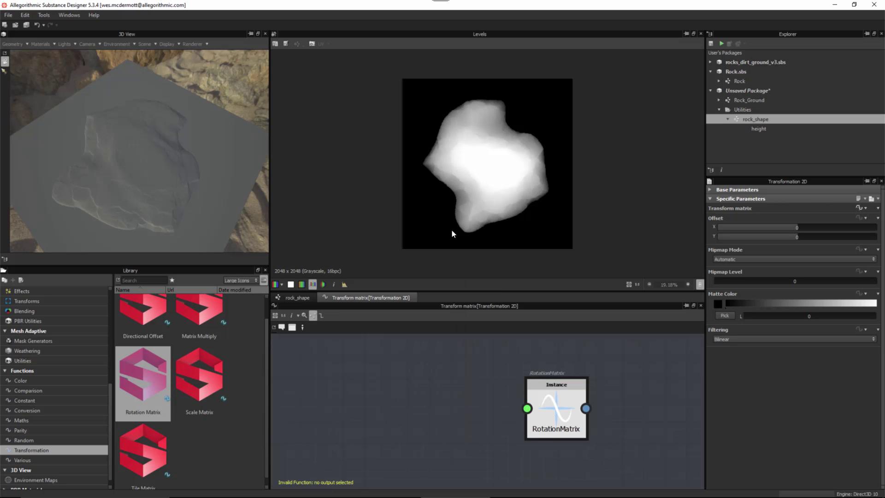
click(872, 207)
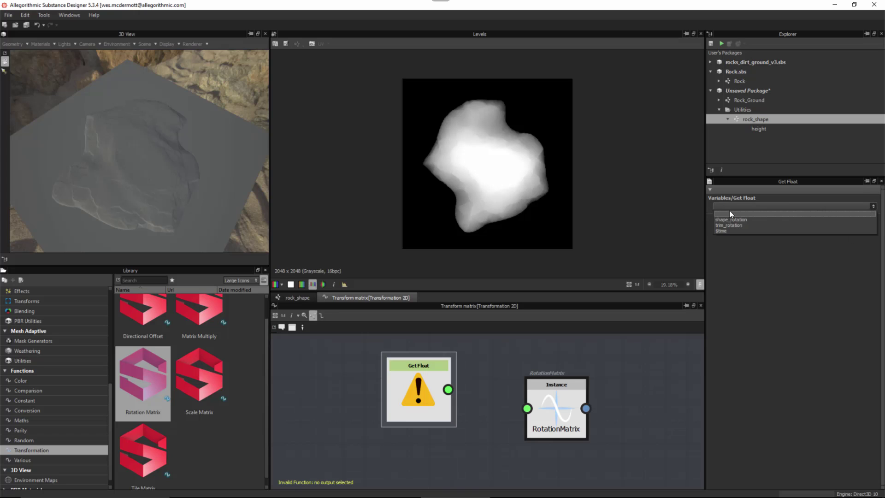
click(734, 225)
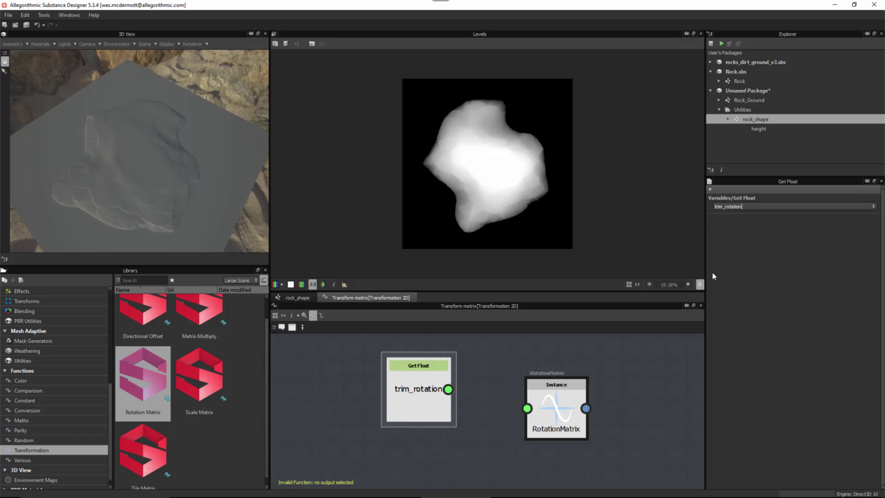
Step: Connect the trim_rotation Get Float to RotationMatrix, set RotationMatrix as the output node, and return to the rock_shape graph
drag(448, 389, 527, 407)
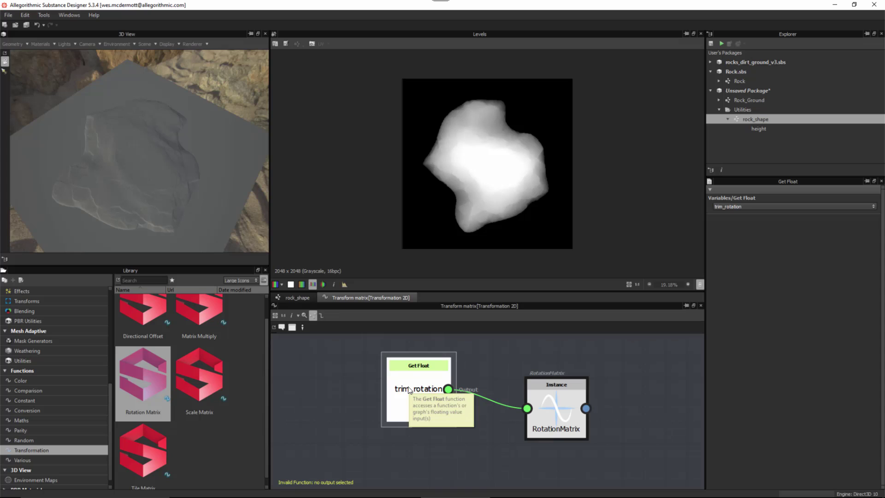
right_click(565, 388)
click(582, 414)
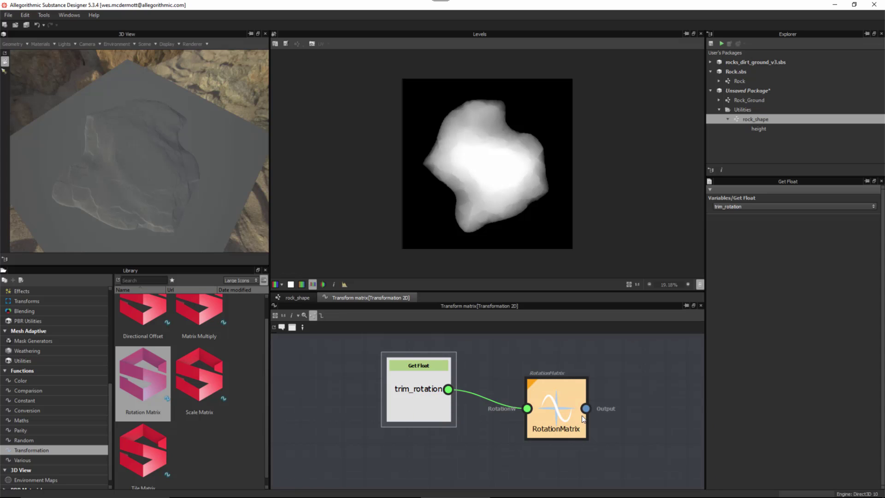
click(298, 298)
click(441, 367)
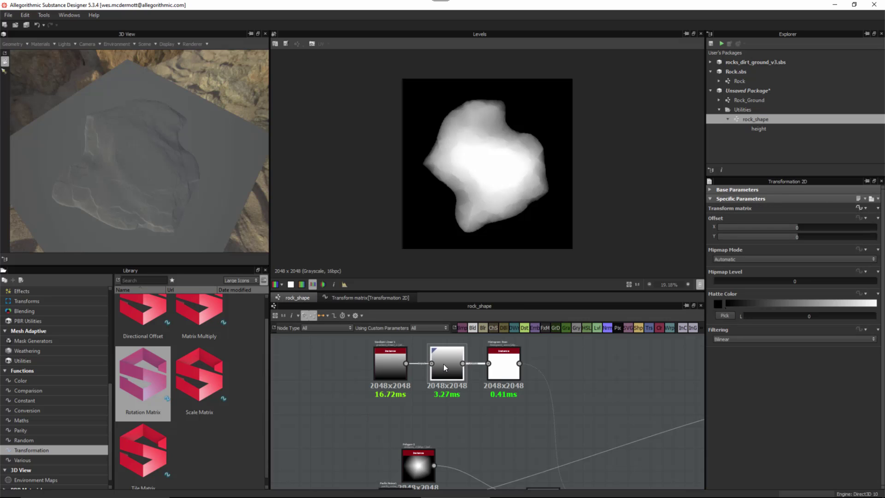
Step: Expose the Histogram Scan node's Position parameter as a new graph input named trim_position
click(502, 366)
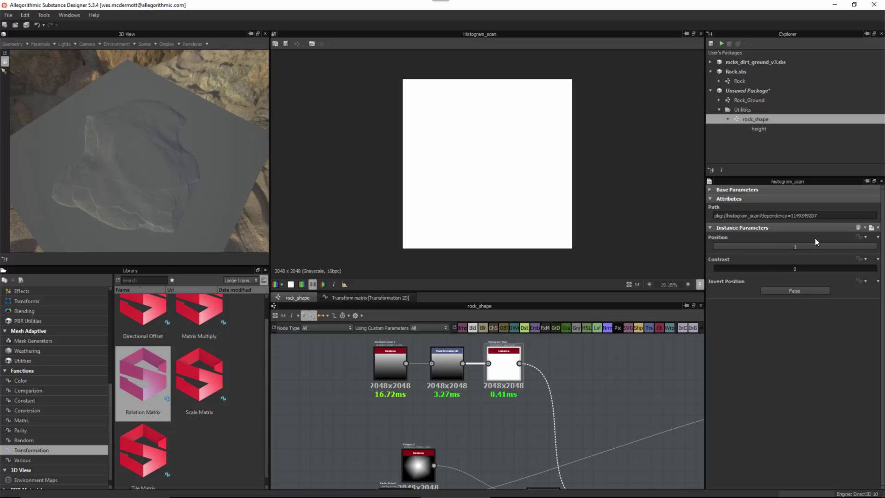
click(864, 238)
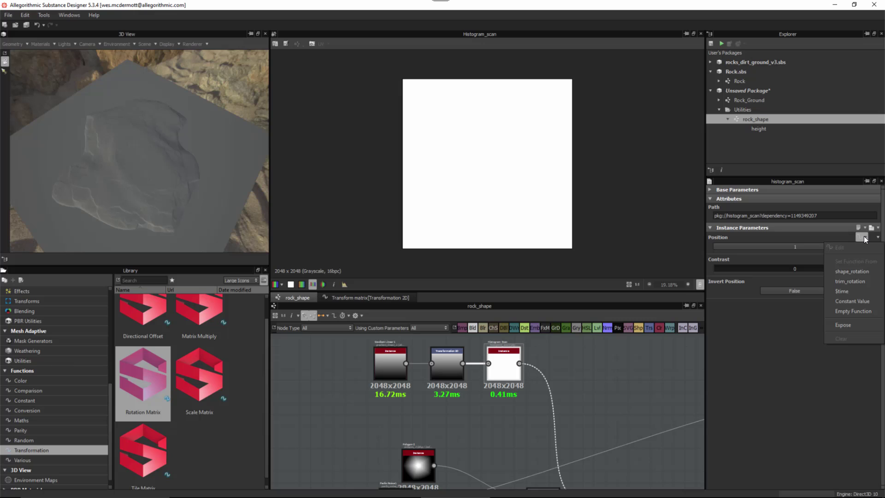
click(838, 326)
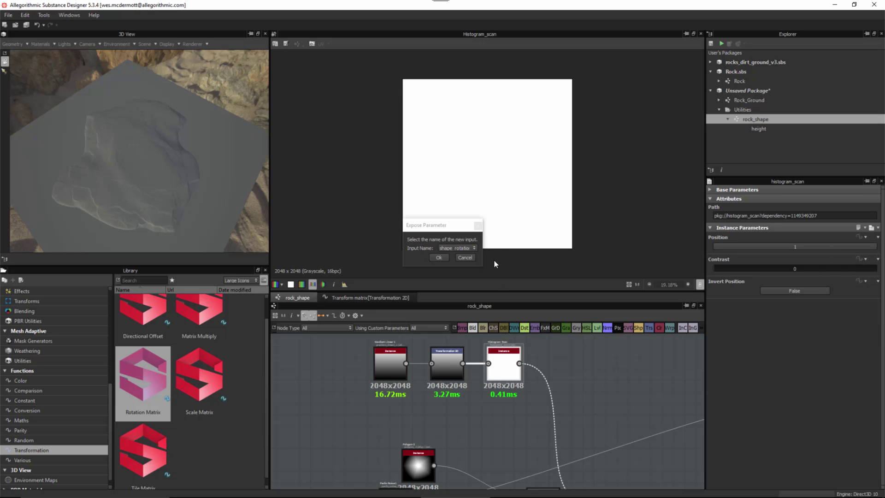
click(472, 247)
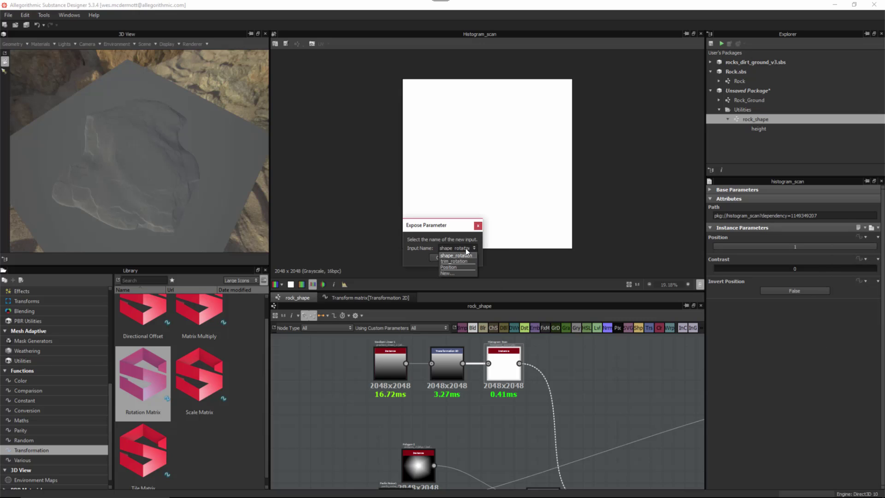
click(446, 275)
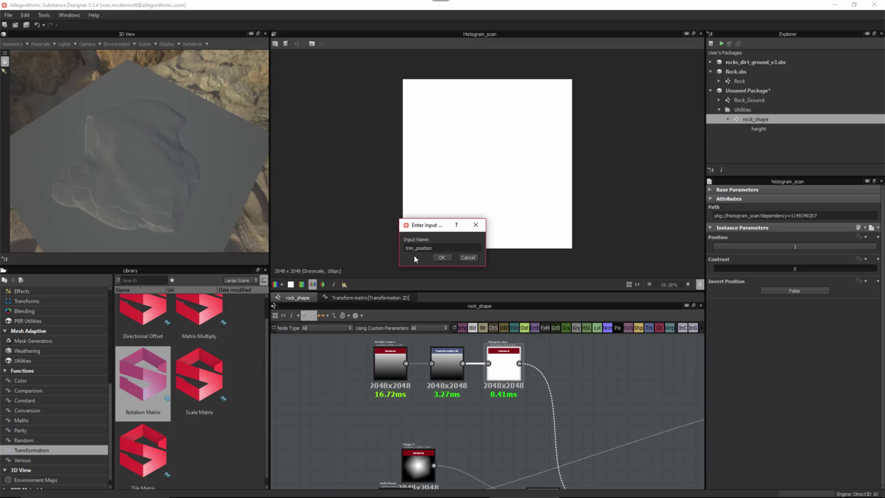
click(434, 259)
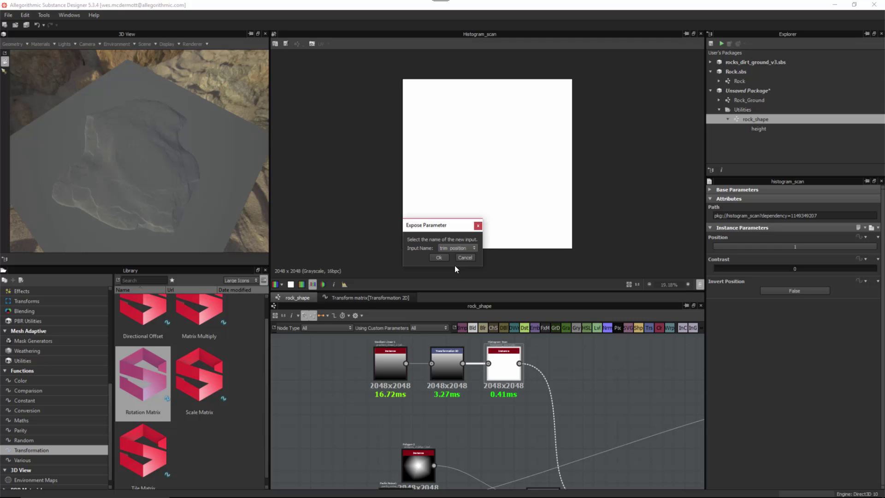
click(439, 257)
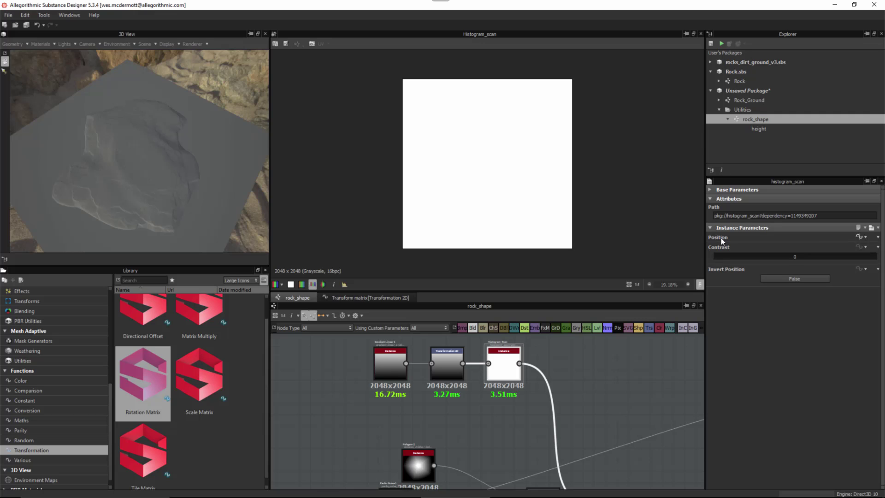
Step: Expose the Histogram Scan node's Contrast parameter as a new graph input named trim_contrast
click(861, 247)
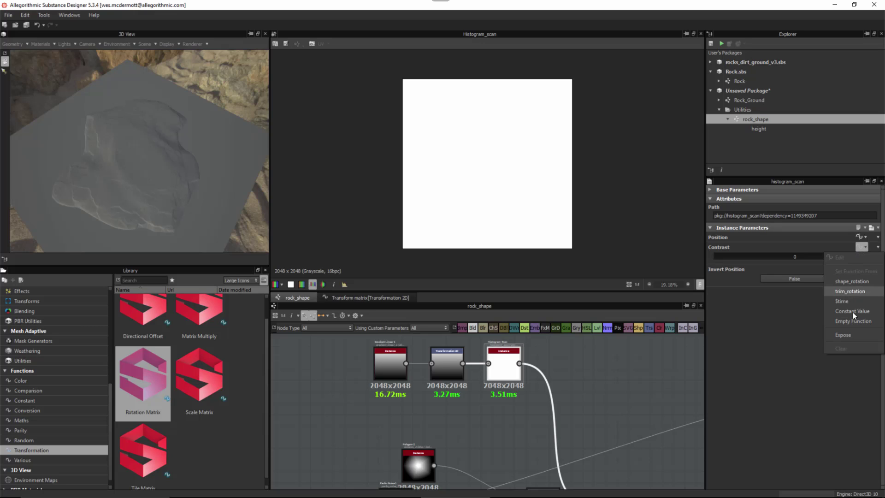
click(845, 334)
click(446, 248)
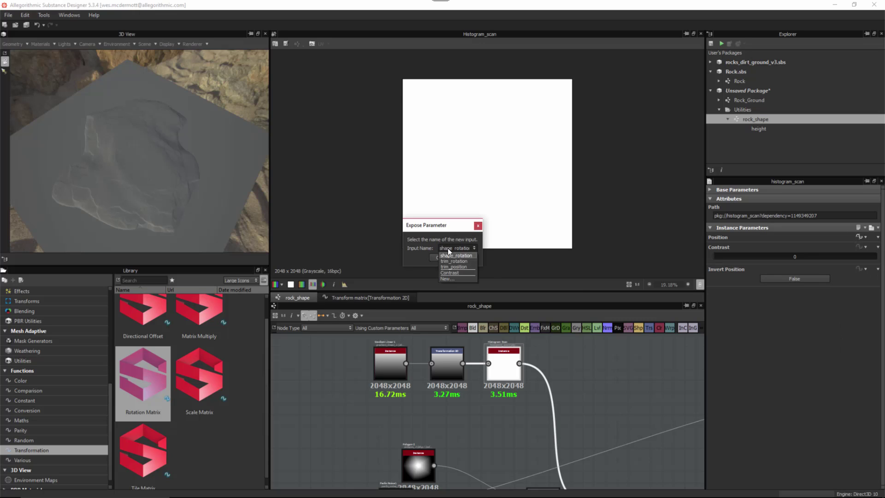
click(448, 279)
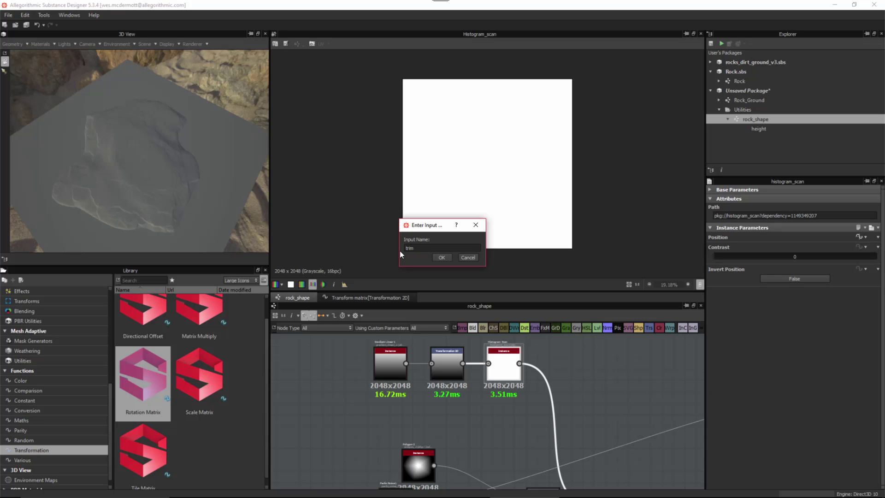
text(trim_contrast)
click(449, 257)
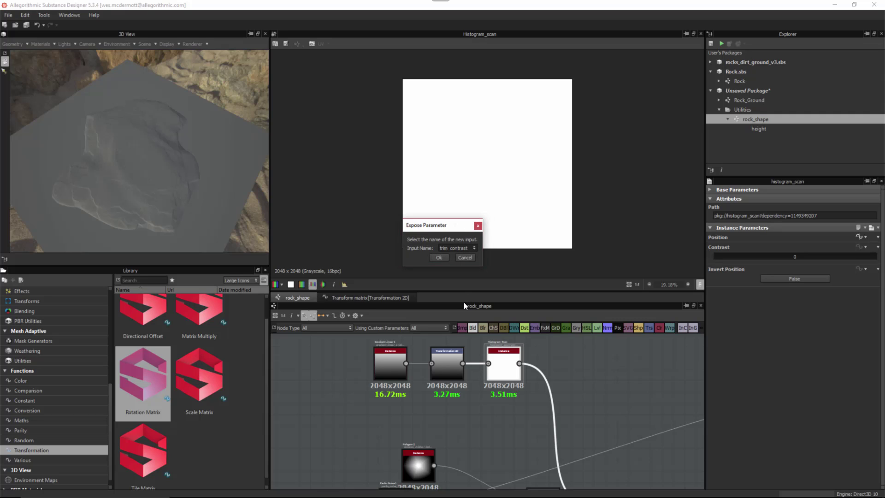
click(438, 256)
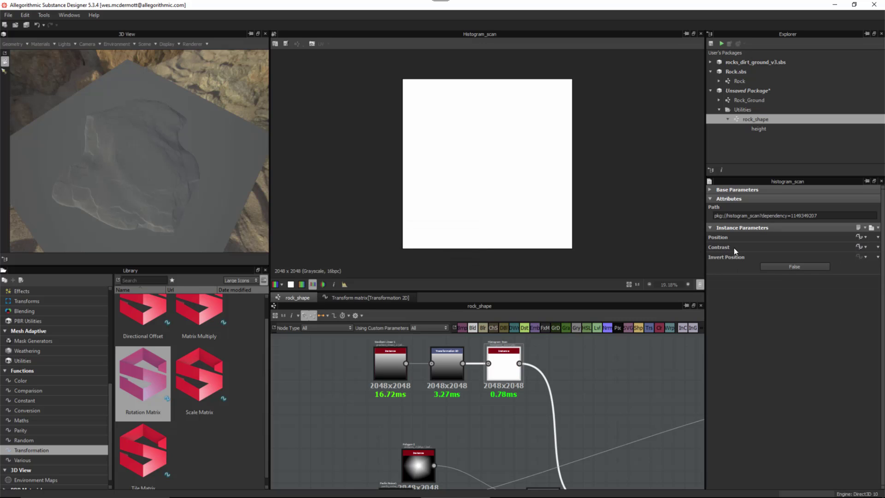
Step: Assign the rock_shape graph's trim_position input to the group Trim and label it Position
click(577, 363)
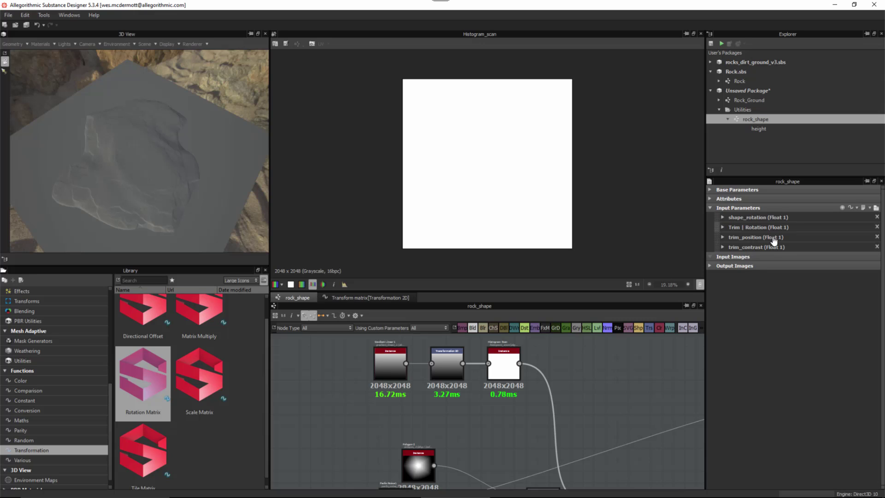
click(723, 237)
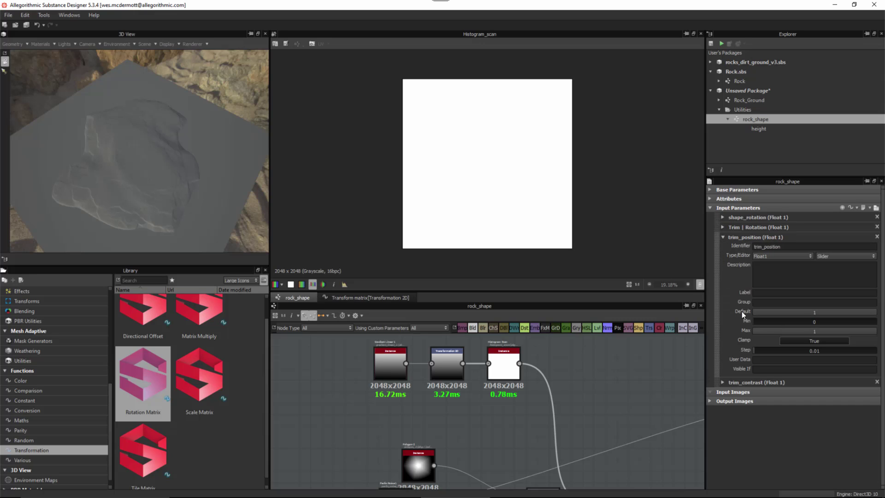
click(757, 302)
text(Trim)
key(Return)
click(767, 292)
text(Po)
text(sition)
key(Return)
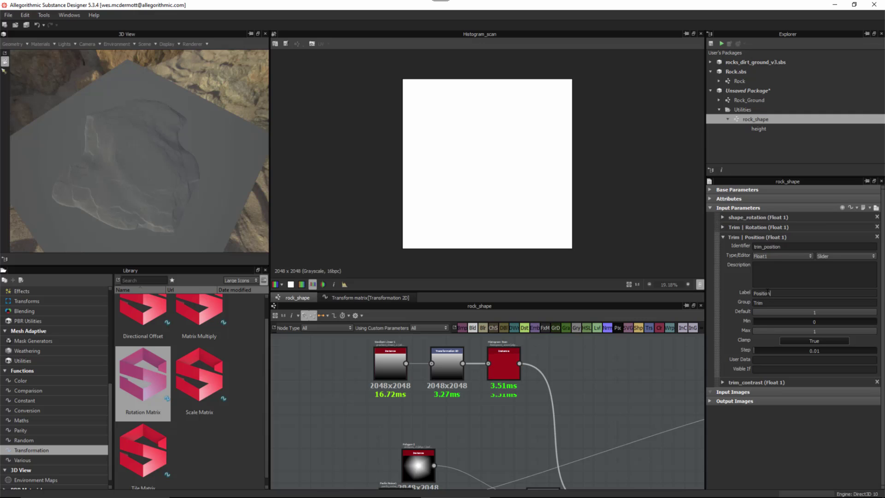
click(722, 237)
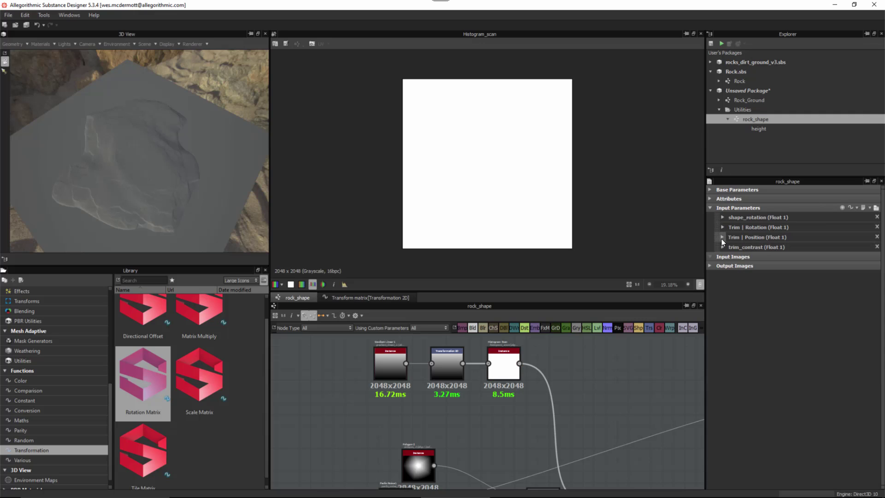
Step: Assign the trim_contrast input to the group Trim and give it the label Roation
click(722, 247)
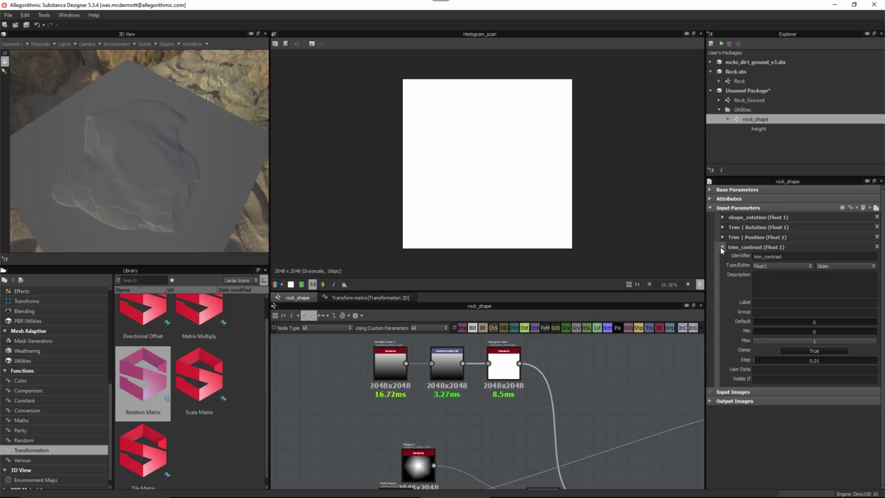
click(764, 312)
text(Trim)
key(Return)
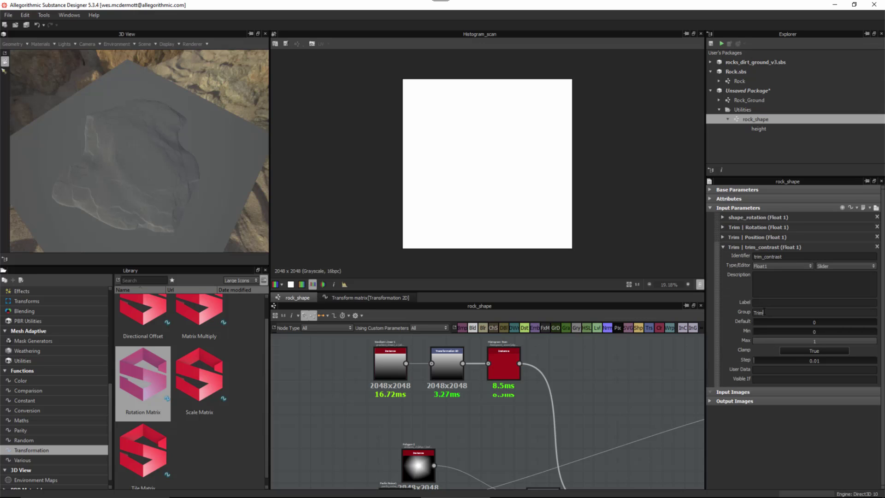
click(772, 301)
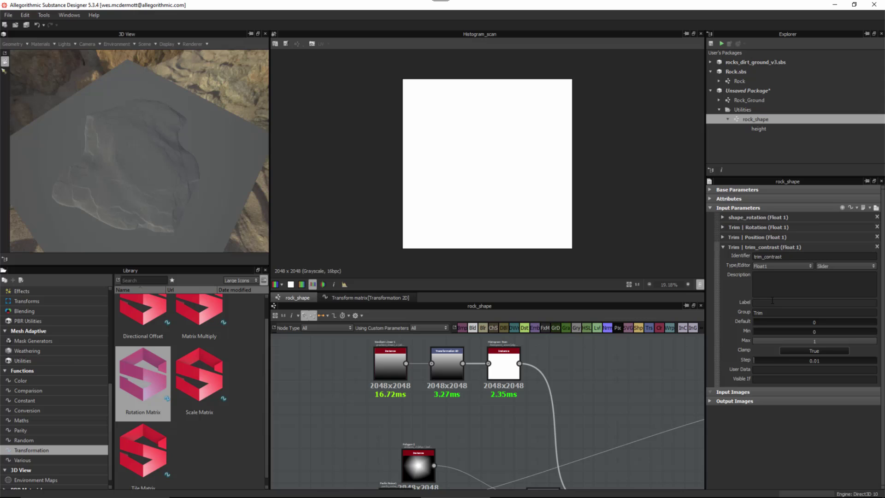
text(Roation)
key(Return)
click(723, 247)
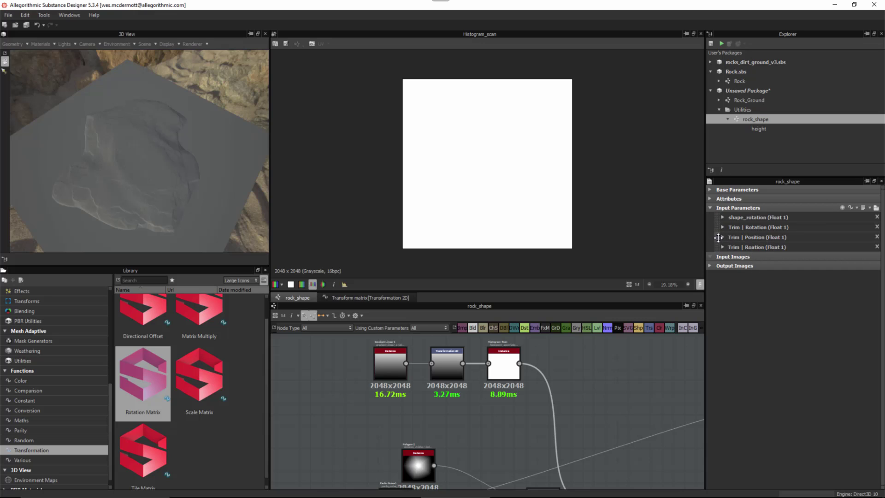
Step: Move the Trim Position input above Trim Rotation in the input parameter order and check the Rotation input's settings
drag(719, 237, 721, 232)
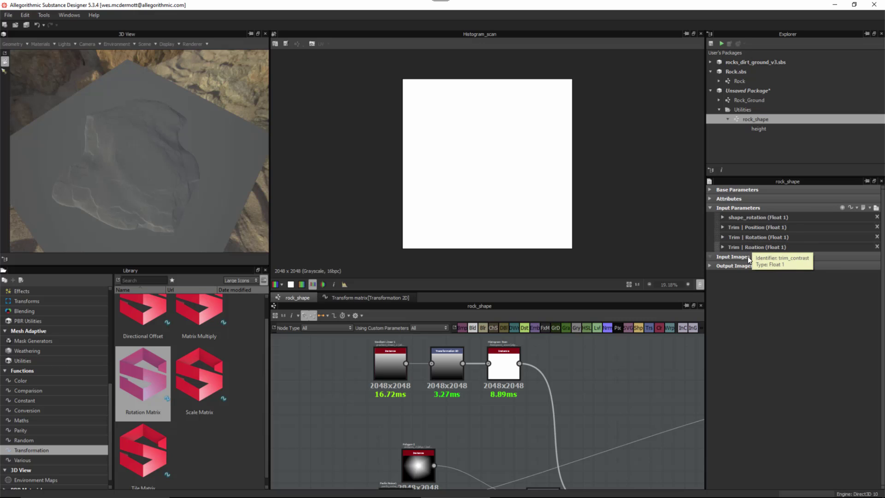
click(721, 237)
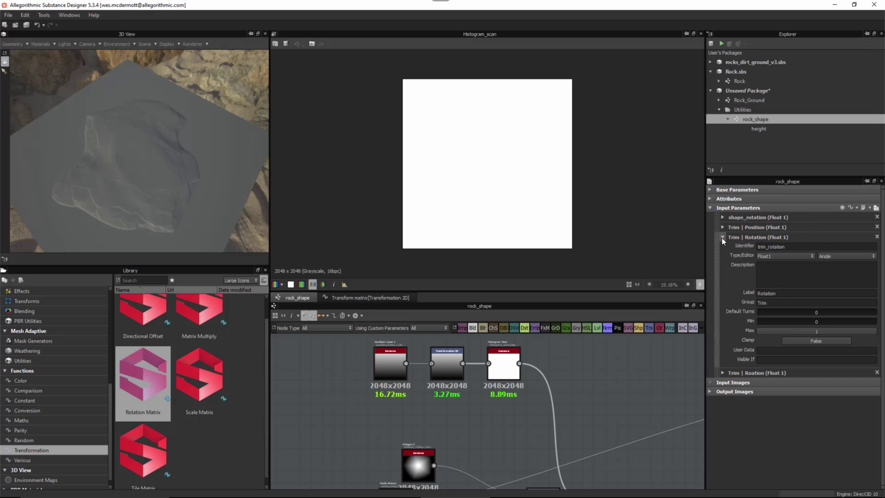
click(722, 237)
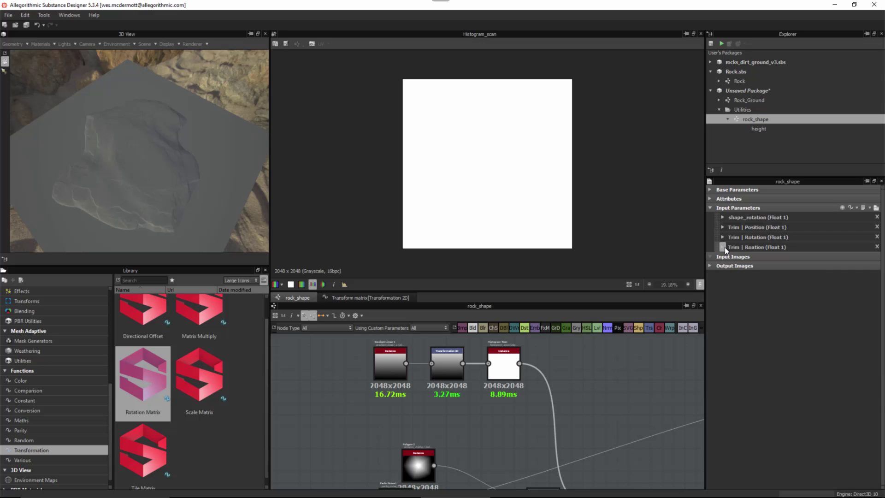
Step: Relabel the trim_contrast input as Contrast and move it above Trim Rotation in the input parameter order
click(723, 247)
double_click(782, 304)
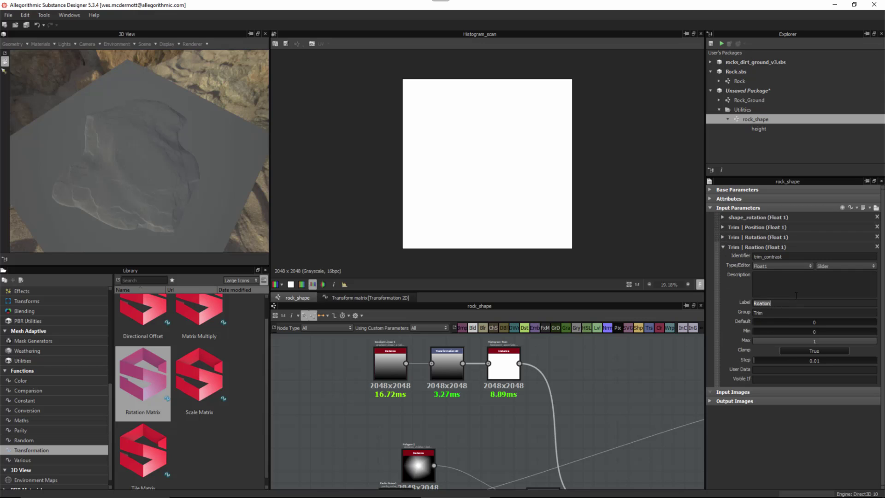
text(Contr)
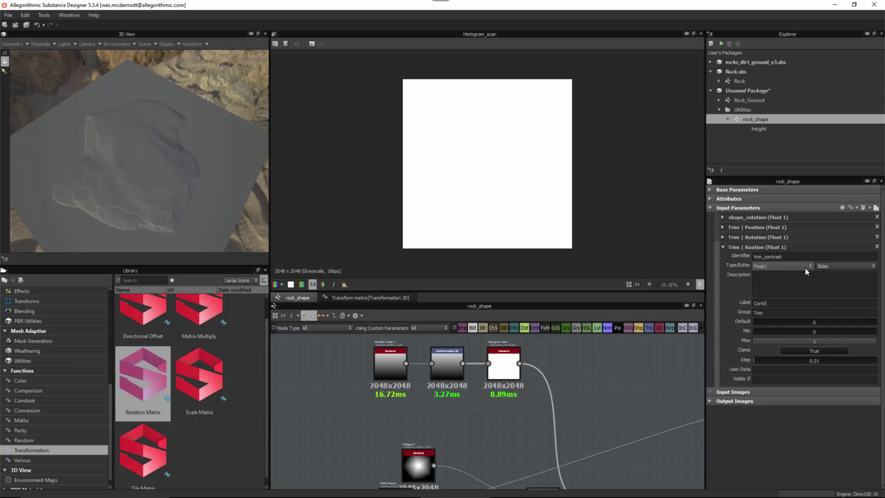
text(ast)
key(Return)
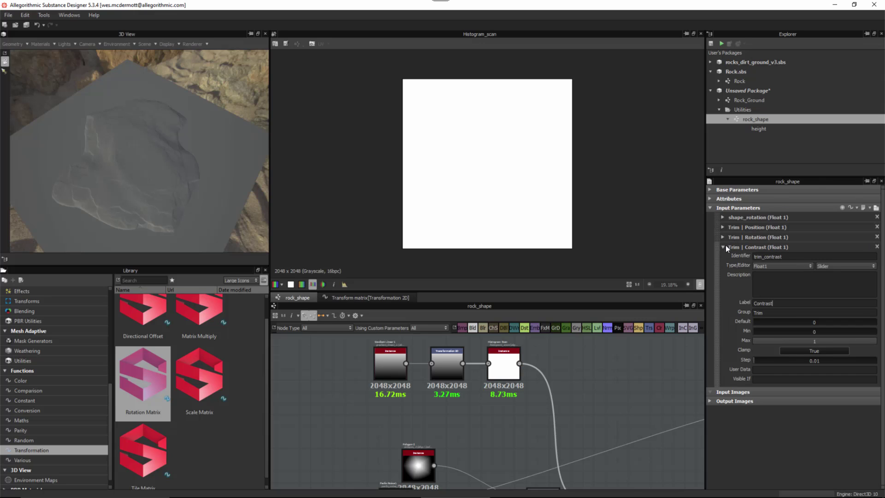
click(723, 246)
drag(715, 247, 717, 234)
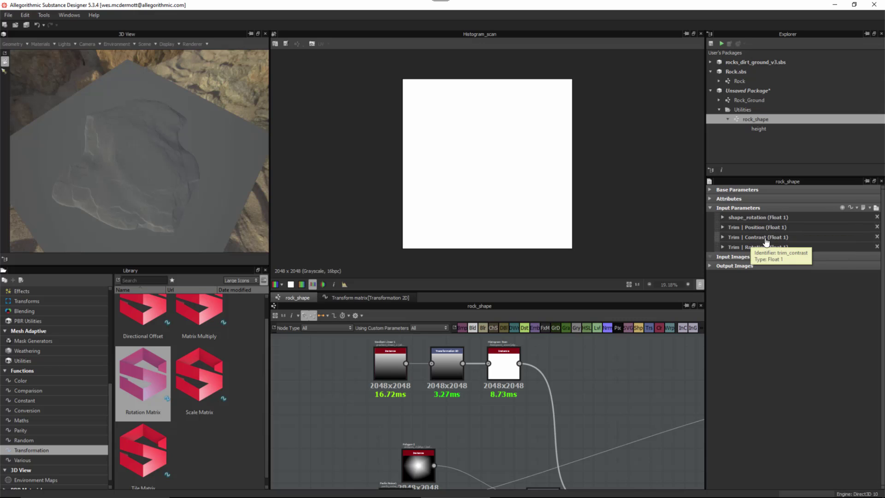
Step: Display the output of the last Blend node, just before the normal and output nodes, in the 2D view
alt+right_drag(603, 407, 488, 410)
alt+middle_drag(638, 423, 493, 390)
alt+right_drag(495, 391, 550, 408)
alt+middle_drag(550, 408, 476, 423)
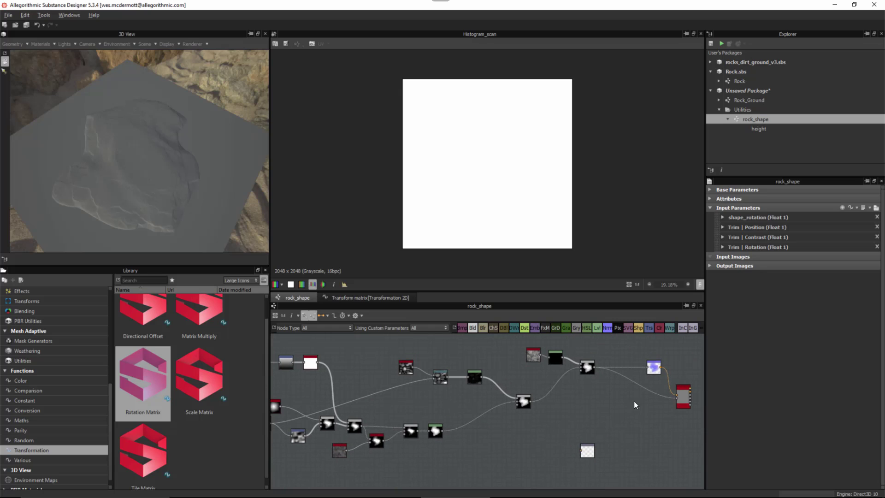
double_click(590, 366)
scroll(492, 154, up, 1)
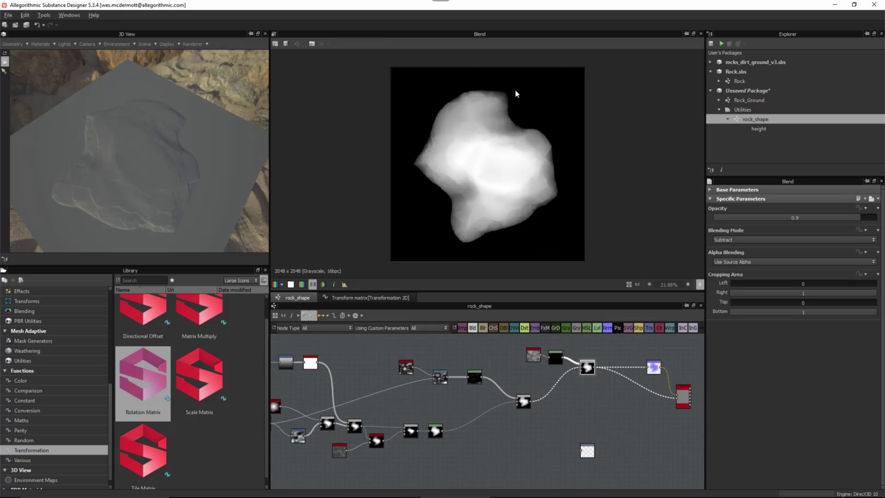
alt+middle_drag(560, 386, 611, 400)
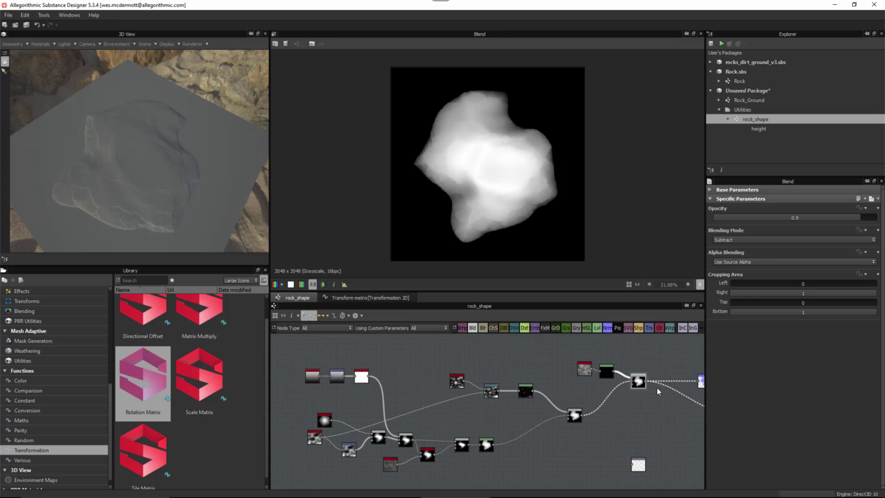
Step: Preview the rock_shape graph's input parameters and set the Trim group's Position to 0.65
click(662, 350)
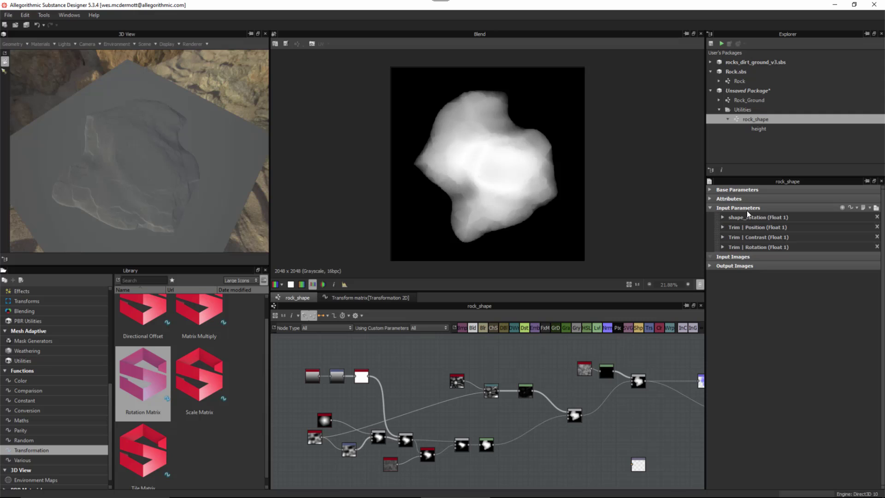
click(876, 208)
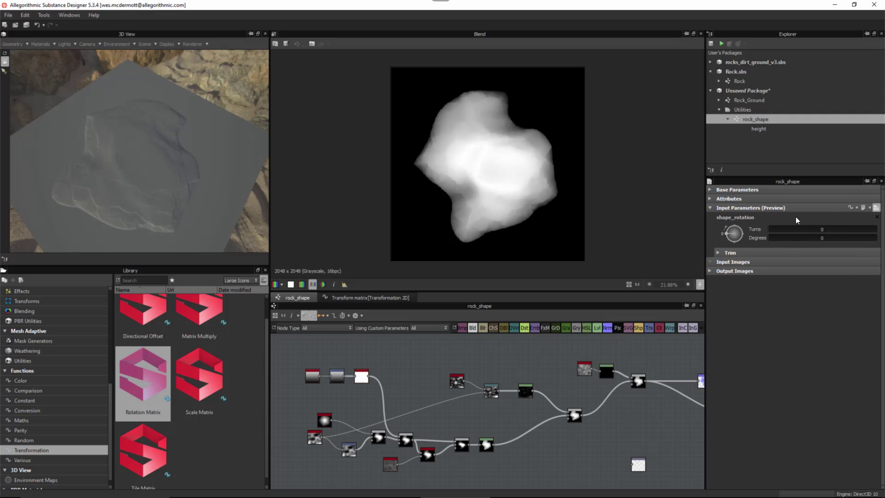
click(719, 252)
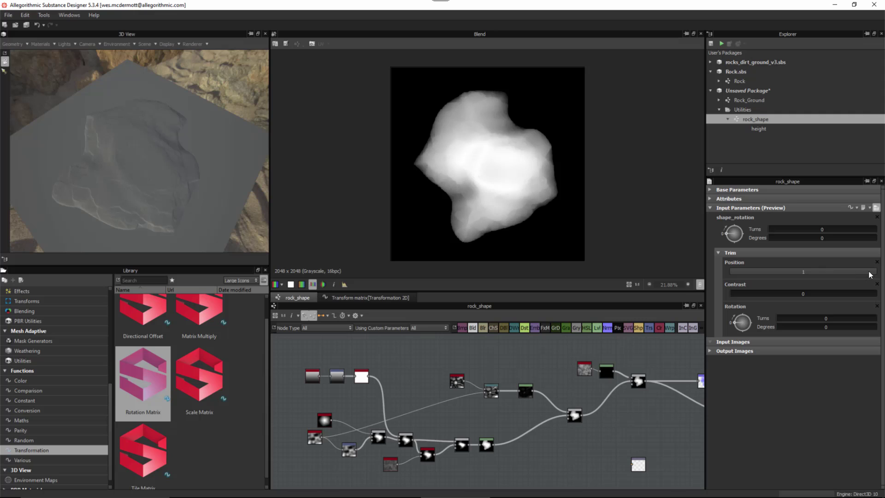
drag(870, 274, 848, 272)
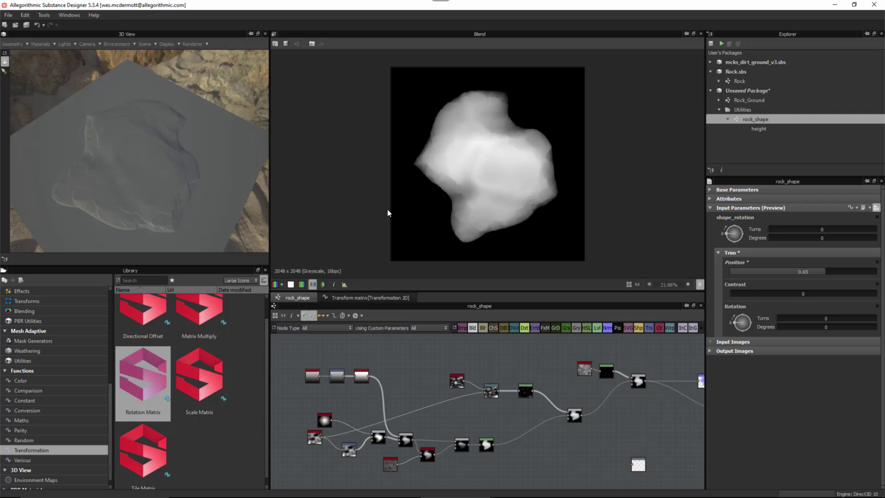
Step: Raise the Trim group's Contrast to 0.88 in the input parameter preview
drag(731, 295, 761, 293)
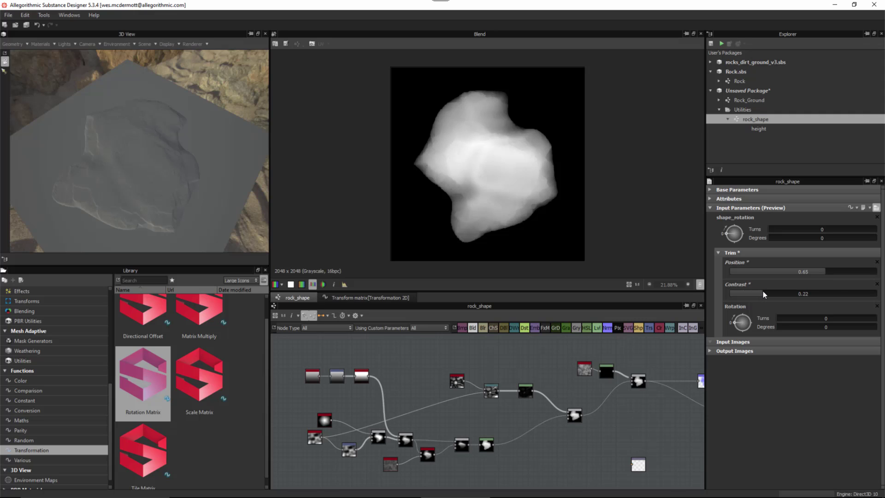
drag(762, 292, 798, 294)
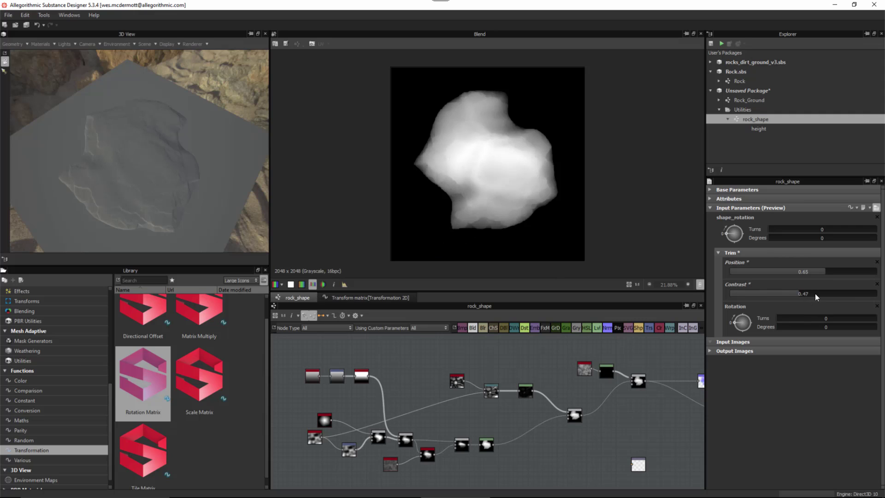
drag(815, 293, 841, 294)
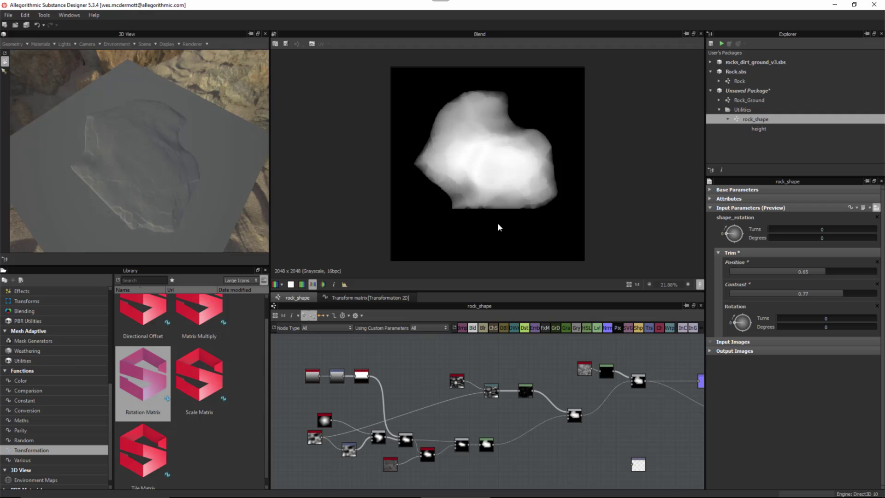
drag(854, 295, 858, 294)
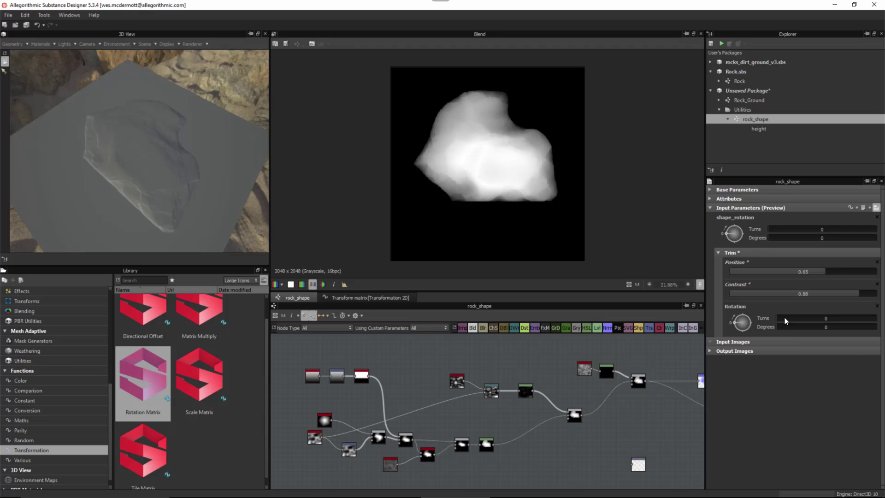
Step: Try a Trim Rotation of about 0.44 turns in the parameter preview and undo the rotation
drag(786, 320, 820, 322)
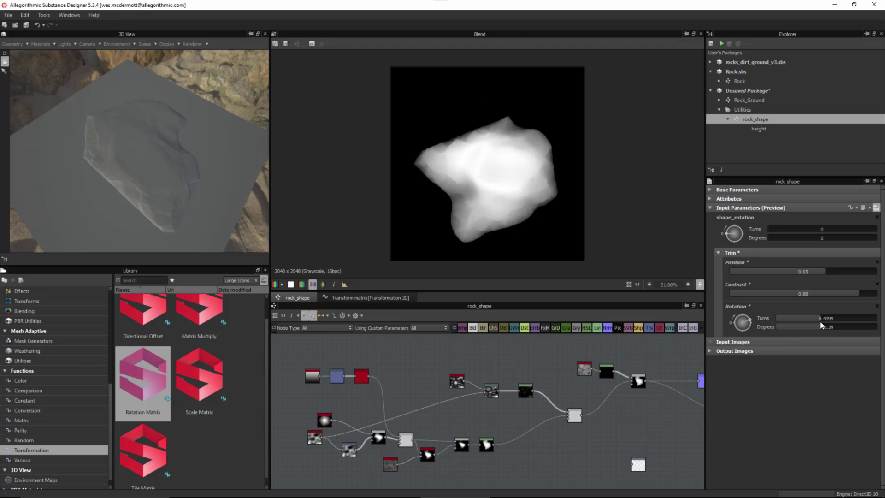
key(ctrl+z)
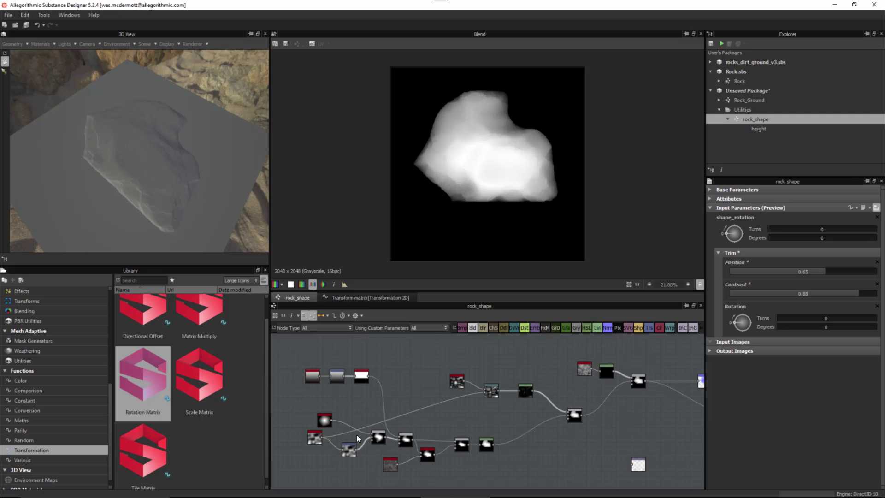
Step: Display the Histogram Scan node's output in the 2D view to examine the trimming gradient
scroll(370, 415, up, 5)
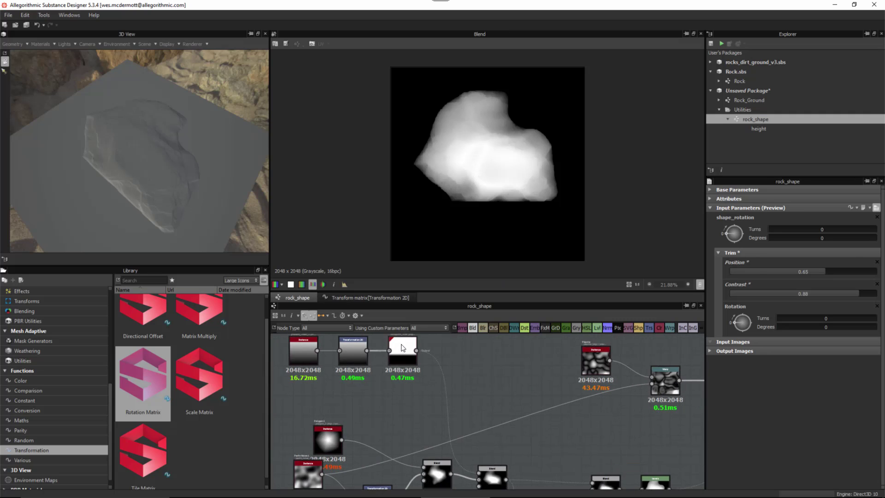
double_click(402, 348)
scroll(541, 382, down, 1)
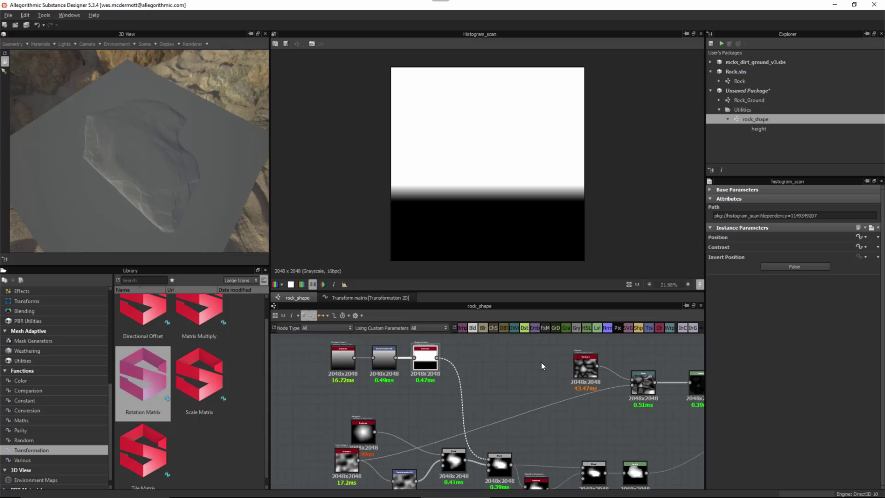
Step: Preview the rock_shape graph's input parameters, lower the Trim group's Contrast to 0.52 and examine the rock's trimmed edge
click(522, 367)
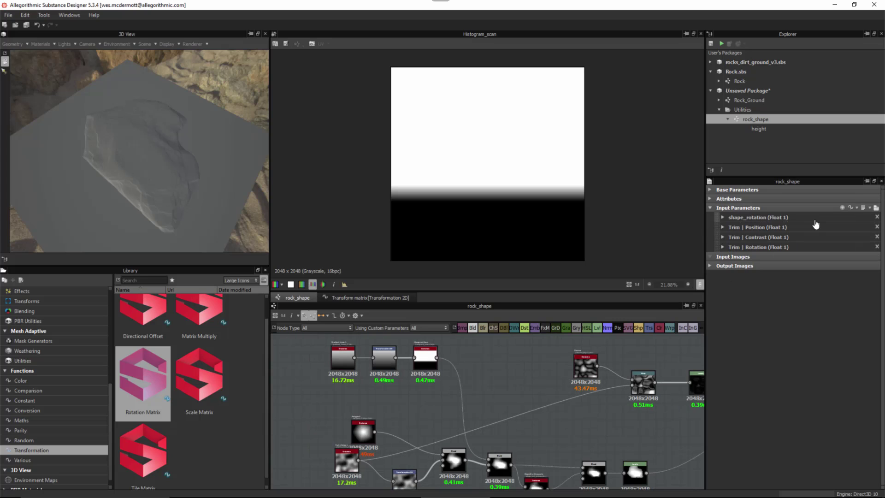
click(876, 208)
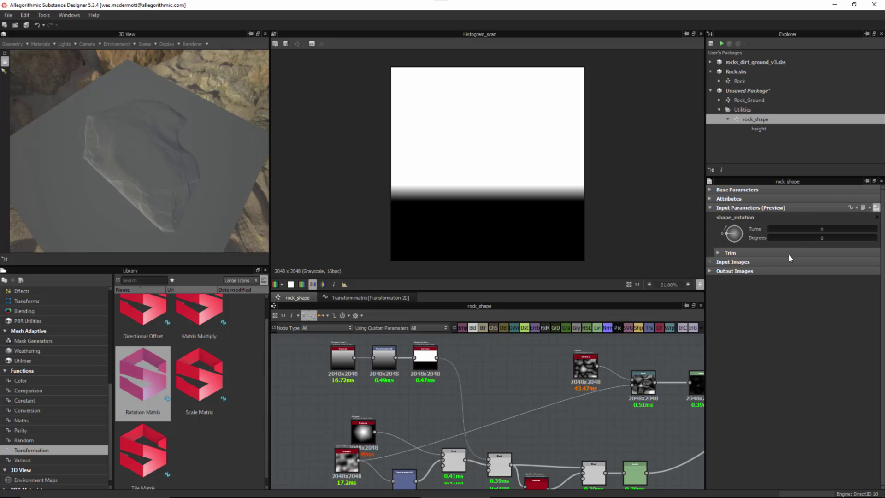
click(718, 252)
drag(840, 295, 806, 300)
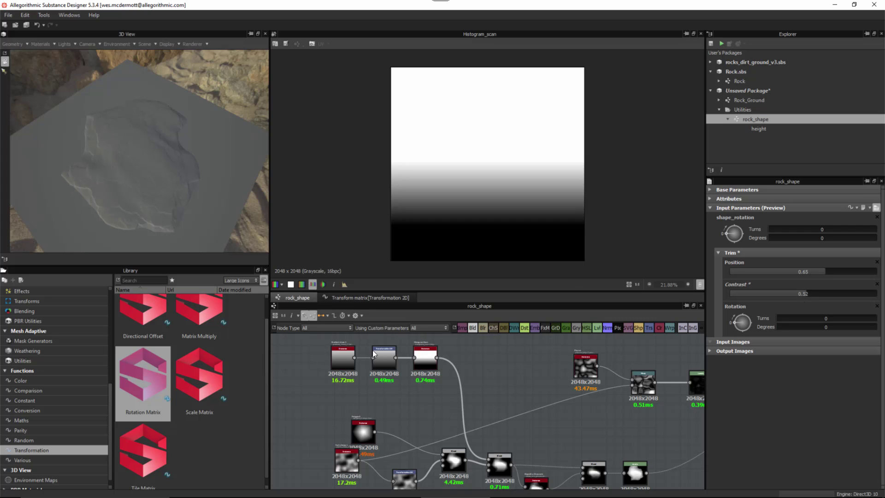
drag(137, 169, 98, 198)
Step: Shift the plasma node, its connected nodes and the Blend they feed further right in the rock_shape graph
scroll(489, 395, down, 2)
middle_drag(489, 395, 461, 381)
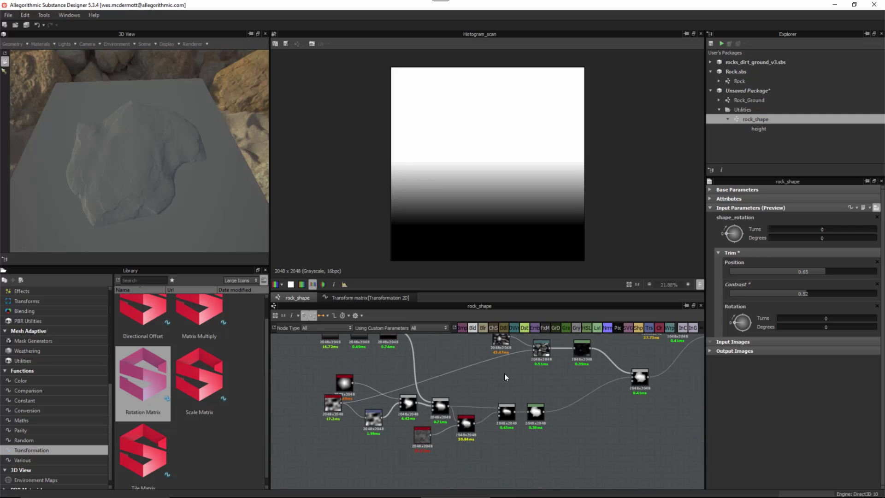
scroll(504, 374, down, 2)
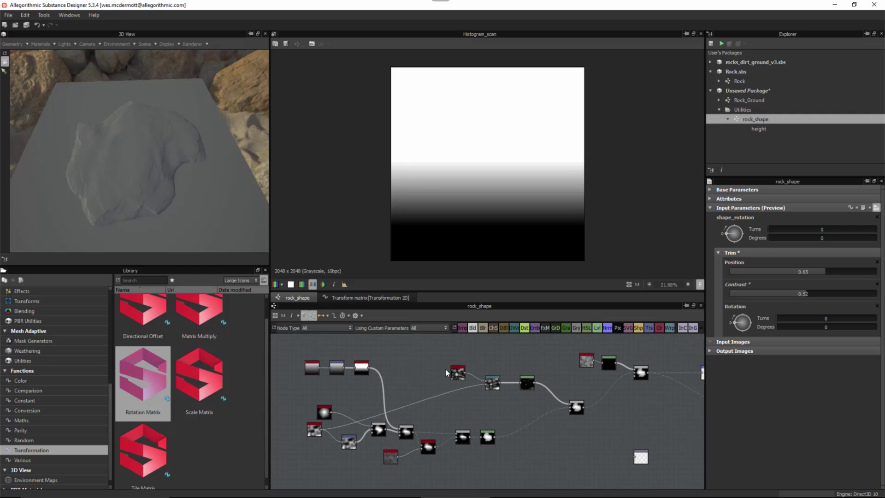
drag(439, 364, 606, 408)
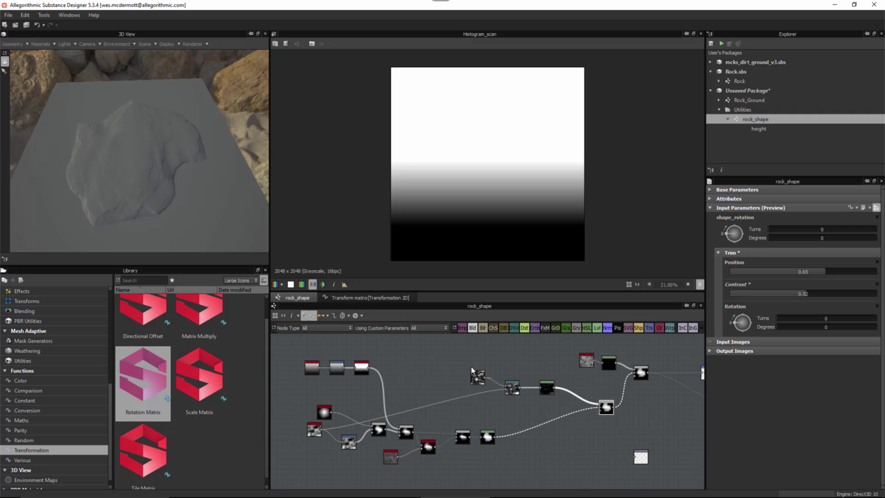
drag(471, 366, 559, 398)
scroll(507, 435, up, 2)
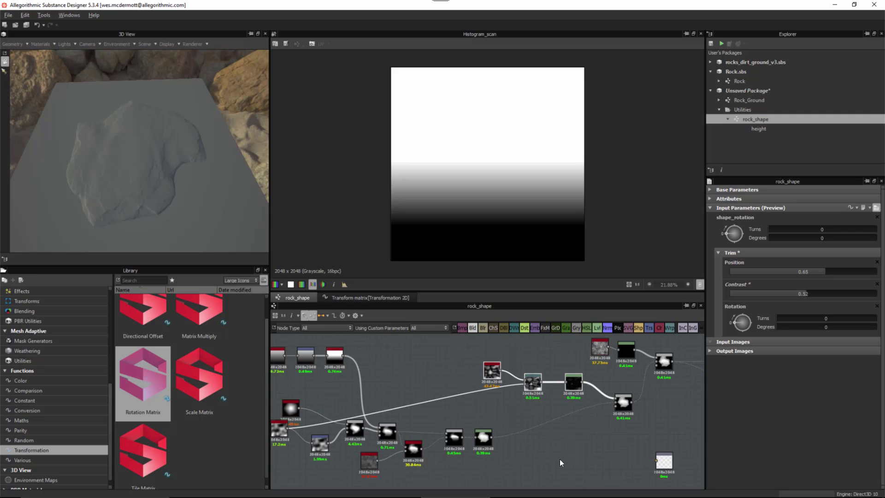
Step: Display the output of the Levels node after the slope blur in the 2D view and move the trimming Blend above the shape nodes
double_click(481, 435)
scroll(415, 415, down, 1)
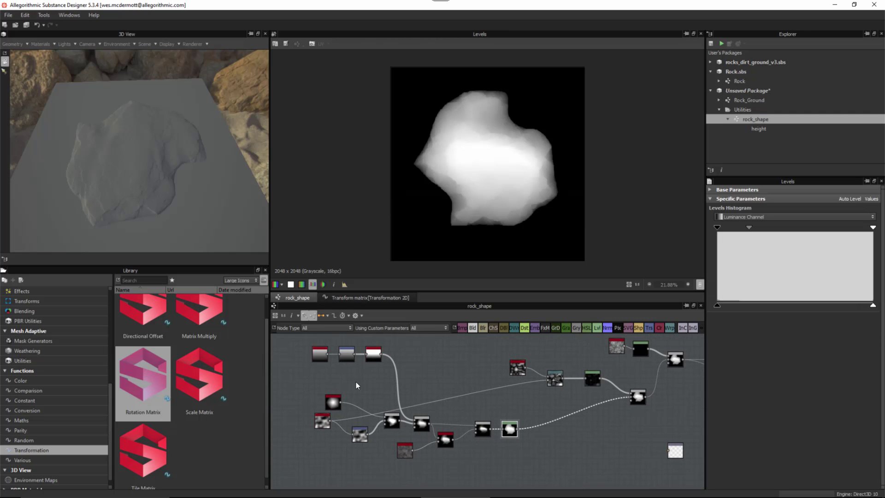
scroll(428, 440, up, 2)
drag(436, 426, 436, 387)
scroll(452, 419, up, 1)
middle_drag(444, 441, 459, 413)
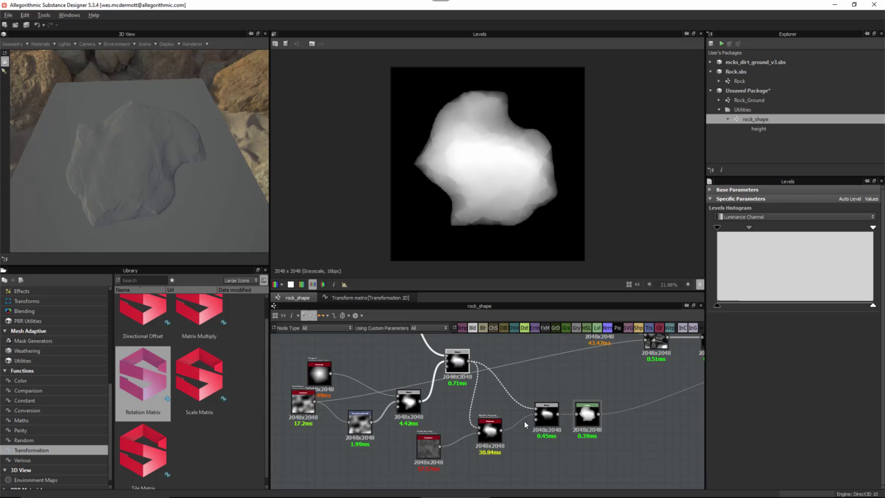
middle_drag(524, 421, 538, 432)
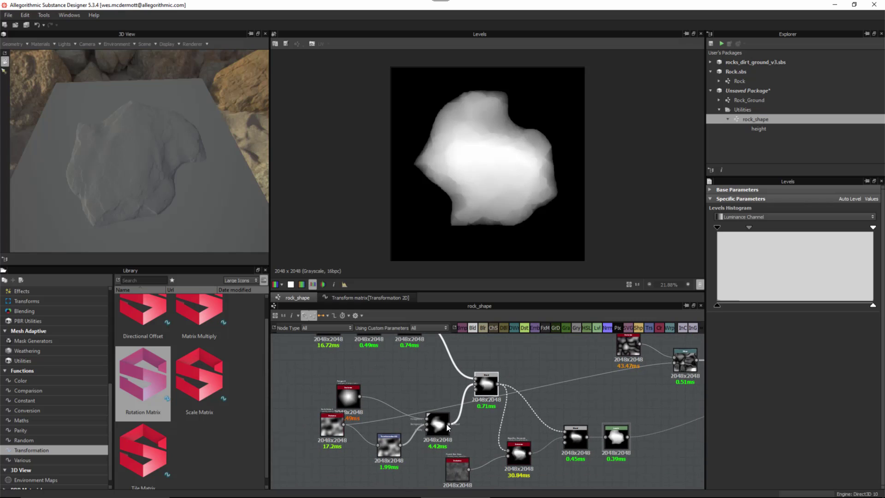
Step: Reconnect the shape Blend's output directly to the Slope Blur Grayscale and the Blend after it, bypassing the trimming Blend
drag(448, 424, 506, 451)
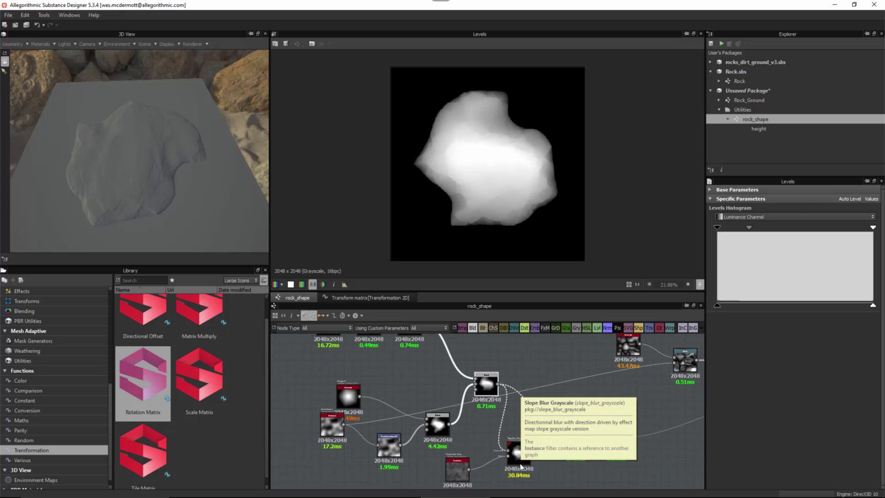
click(448, 424)
drag(448, 425, 565, 432)
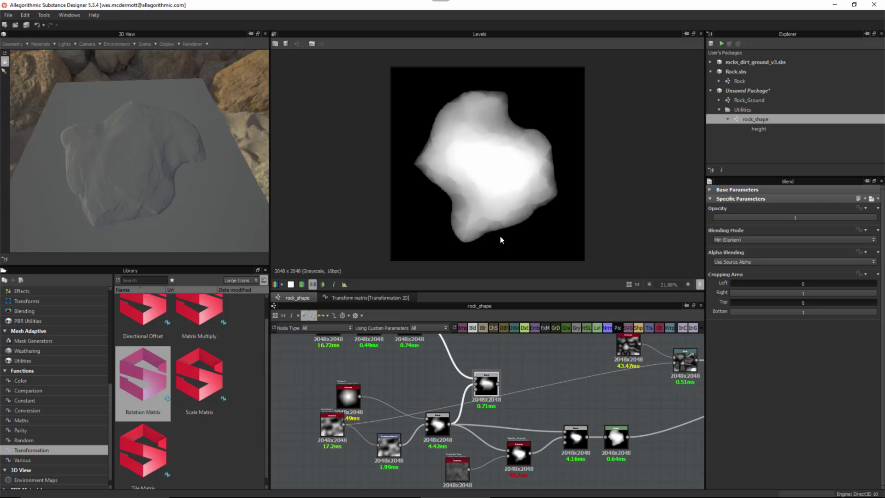
middle_drag(527, 377, 518, 404)
scroll(518, 405, down, 1)
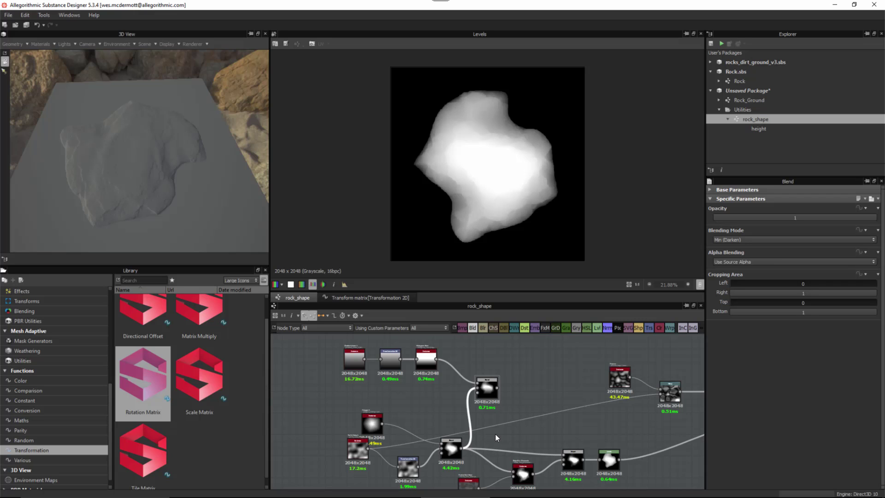
Step: Disconnect the shape Blend from the trimming Blend and move the gradient trimming chain above the Levels node, clear of the plasma branch
key(ctrl+z)
drag(482, 391, 548, 393)
scroll(594, 422, down, 2)
middle_drag(601, 422, 538, 413)
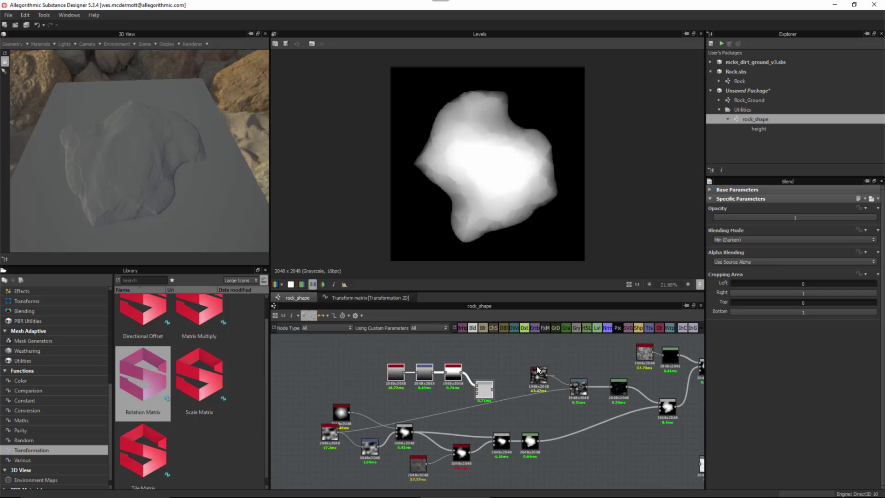
drag(536, 366, 580, 377)
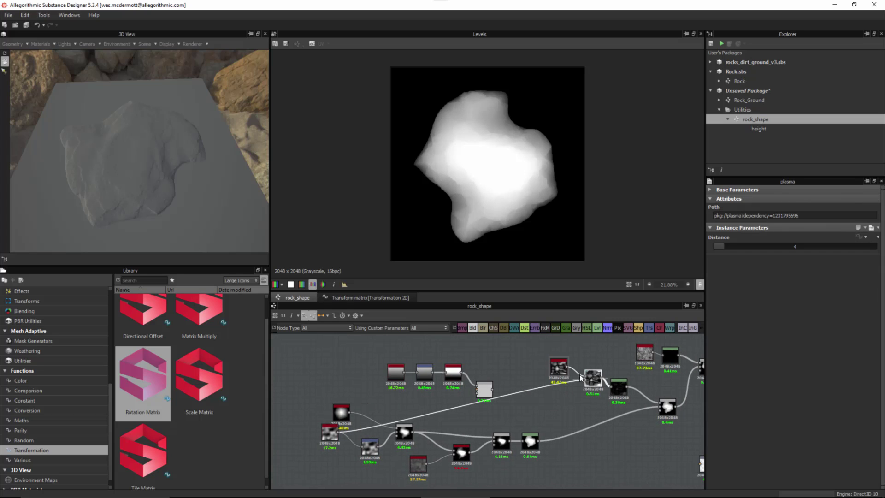
drag(380, 357, 556, 418)
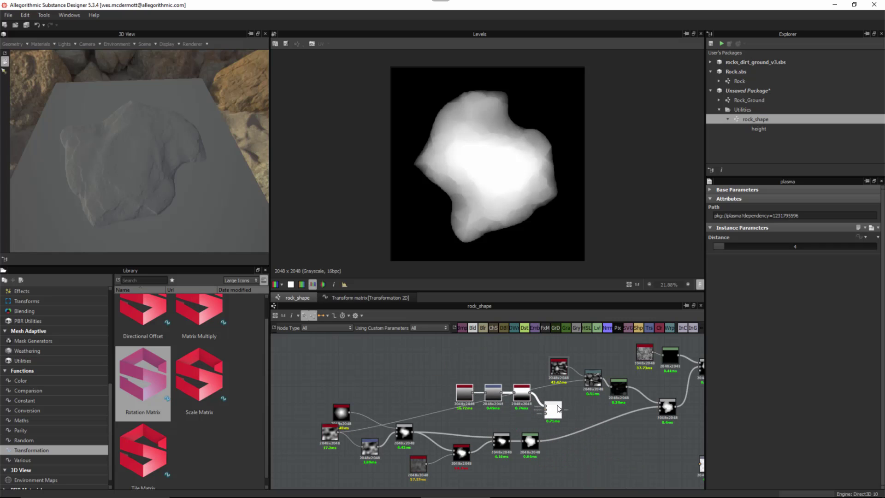
Step: Feed the Levels output into the trimming Blend and connect that Blend's output to the Blend that adds the plasma detail
scroll(556, 418, up, 5)
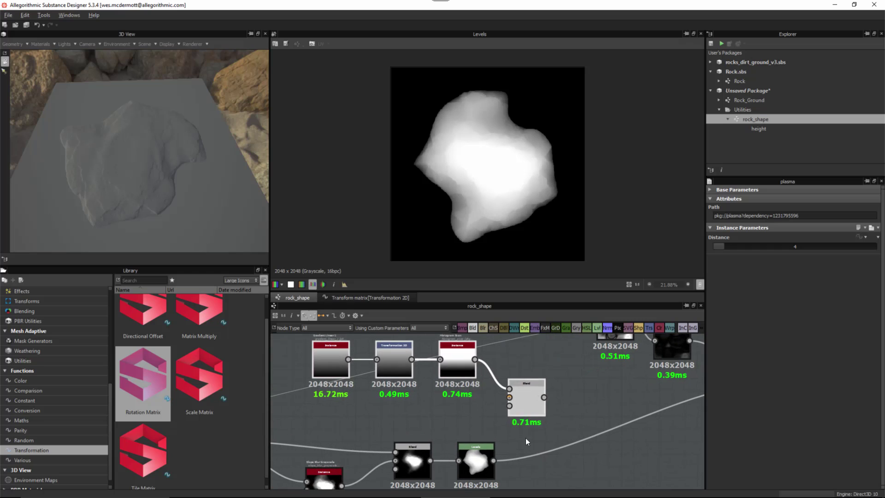
click(514, 450)
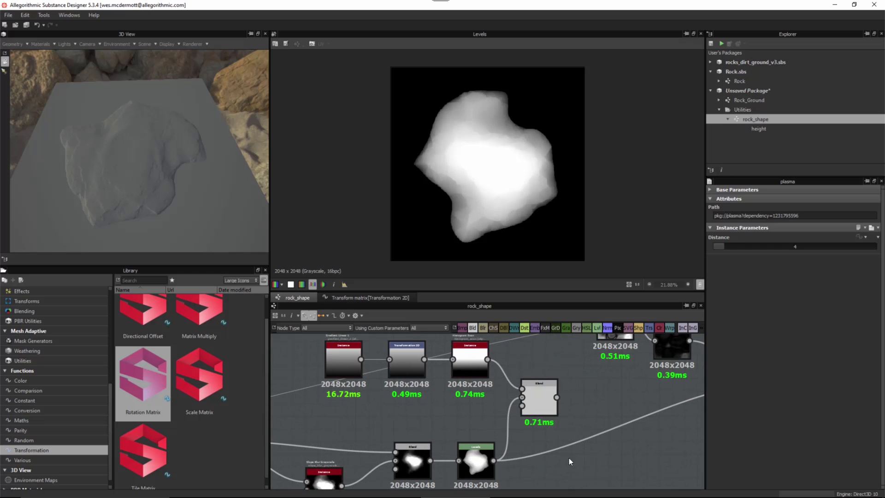
scroll(569, 458, down, 3)
middle_drag(541, 408, 462, 391)
scroll(462, 391, up, 1)
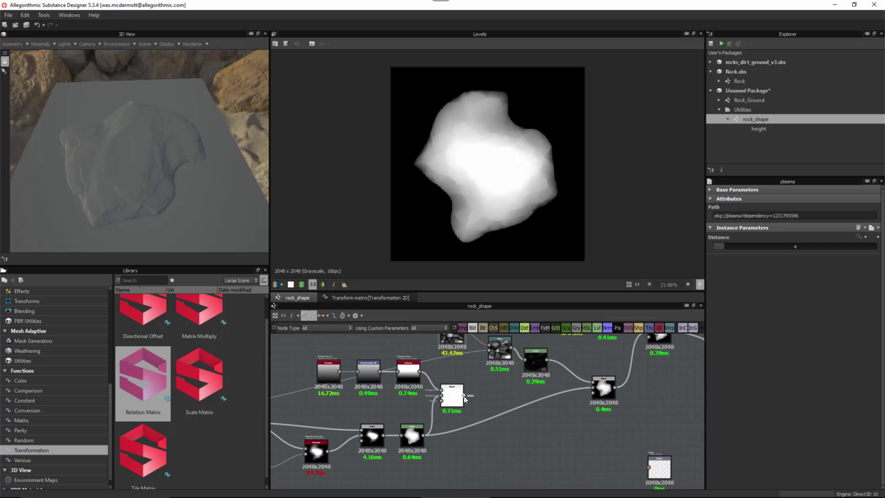
drag(601, 404, 595, 387)
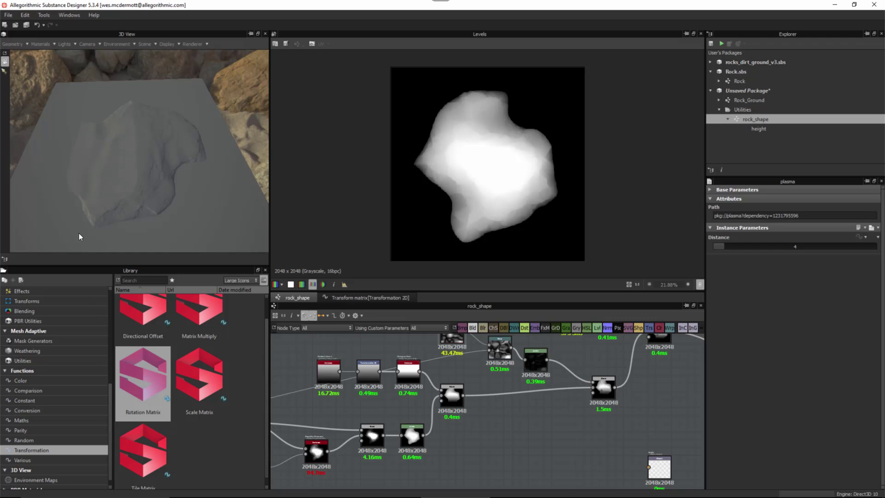
drag(128, 199, 199, 166)
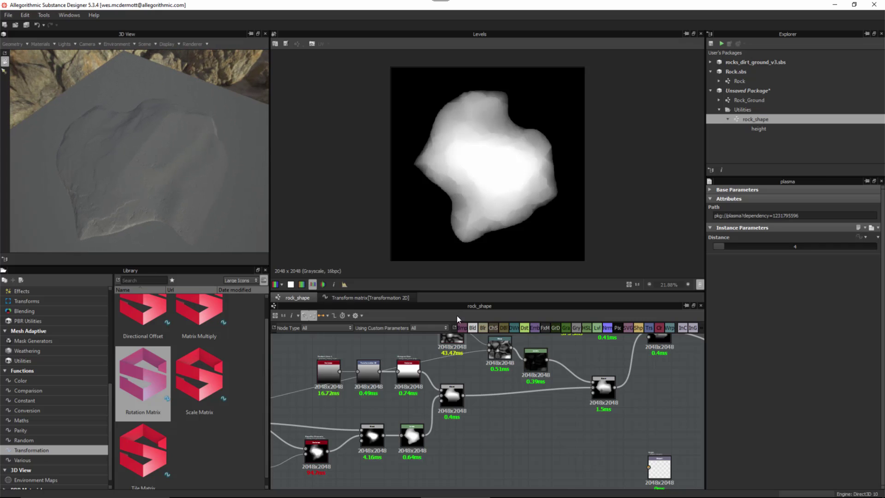
Step: Preview the rock_shape graph's input parameters and set the Trim group's Contrast to 0.35
click(594, 379)
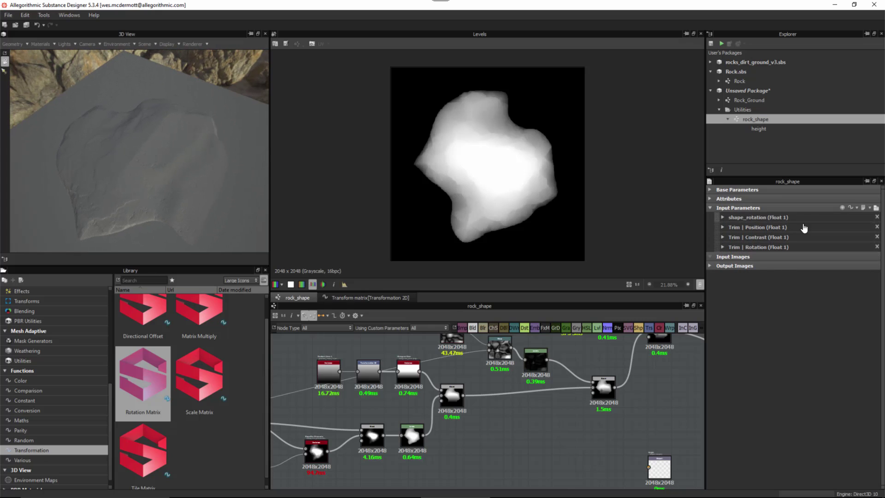
click(875, 208)
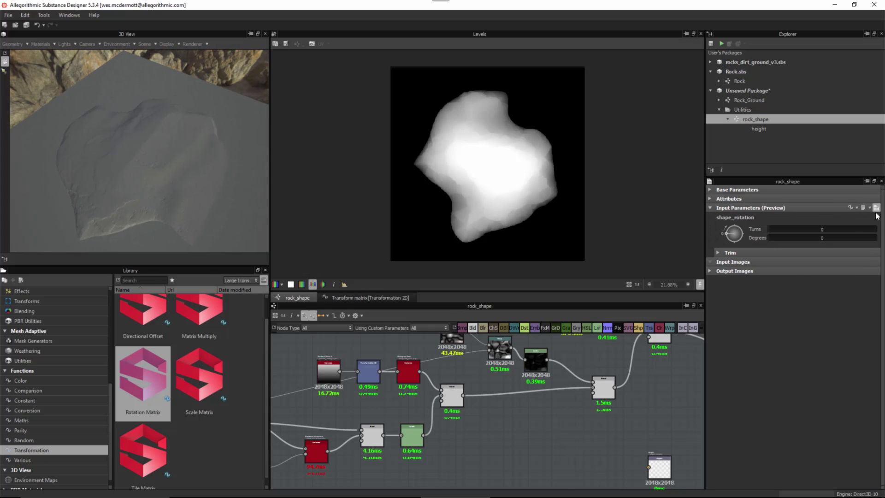
click(717, 253)
click(781, 294)
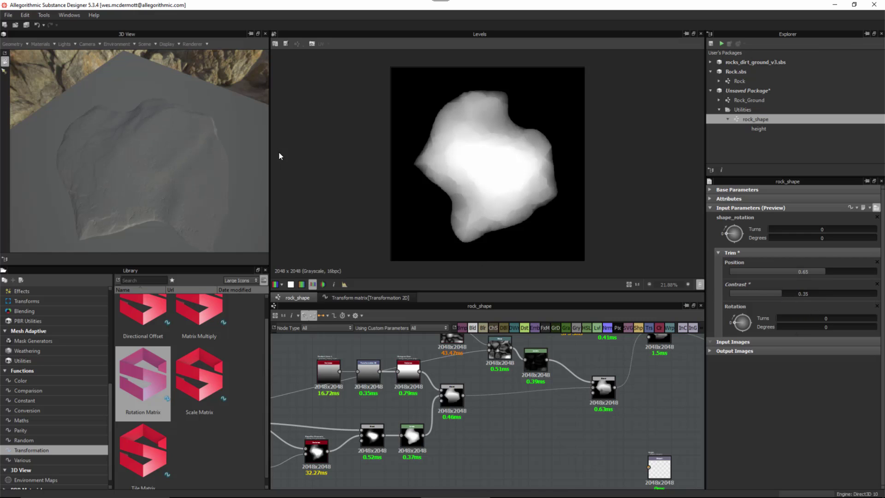
drag(265, 145, 216, 135)
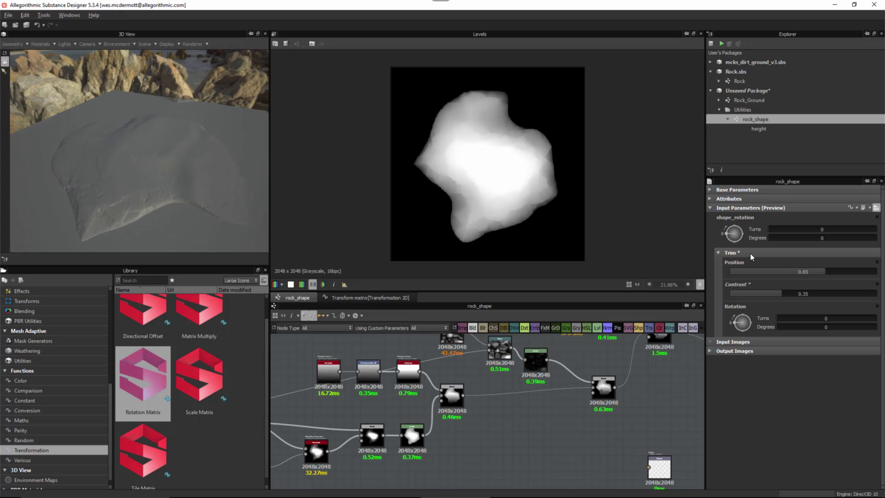
Step: Set the Trim group's Position to 0.69 and its Contrast to 0.65, and inspect the cut edge around the rock
mouse_move(828, 272)
mouse_down()
mouse_move(850, 275)
mouse_move(831, 273)
mouse_up()
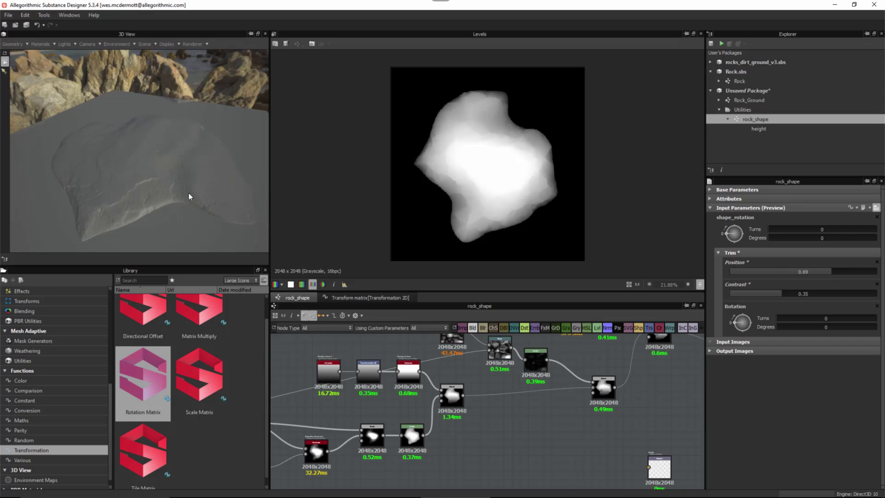
drag(775, 296, 824, 300)
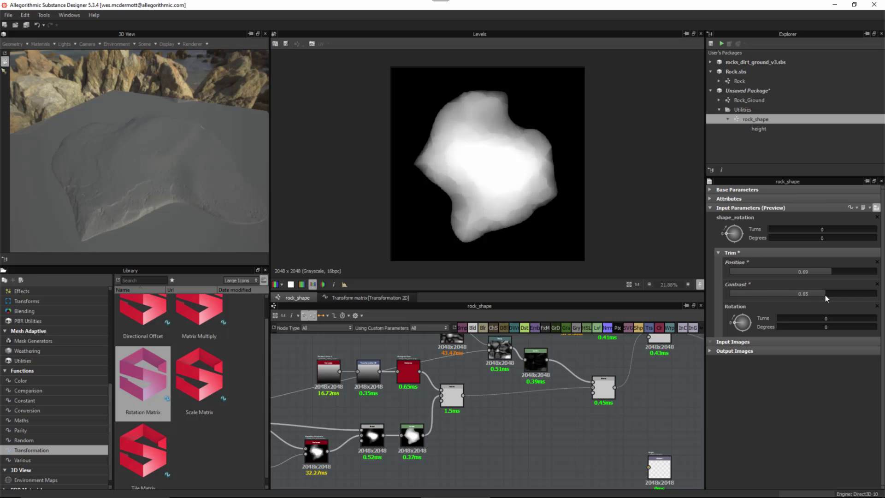
drag(200, 126, 133, 156)
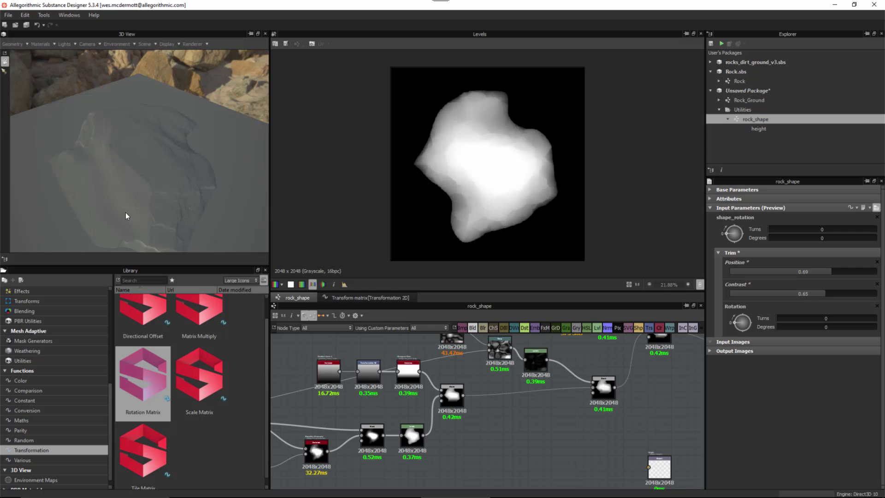
drag(125, 213, 252, 136)
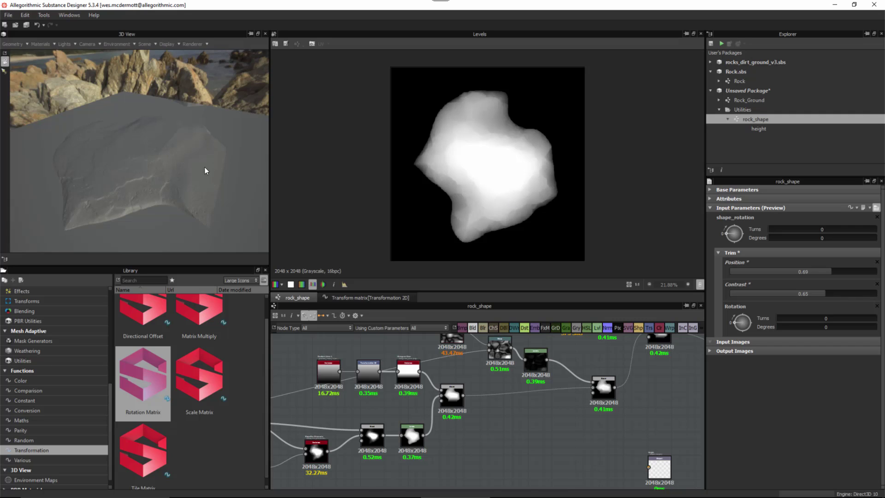
Step: Set the Trim group's Position to 0.59 after testing 0.88 and 0.49, and set its Rotation to 0.34 turns
click(858, 272)
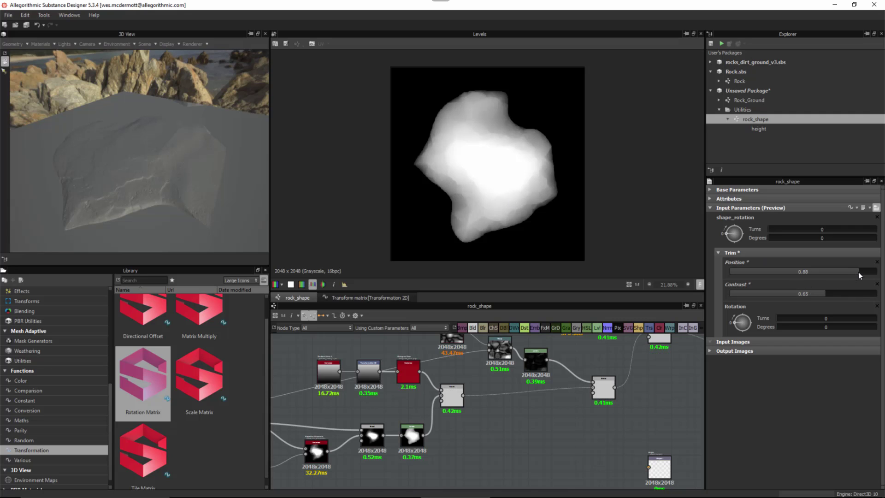
click(801, 270)
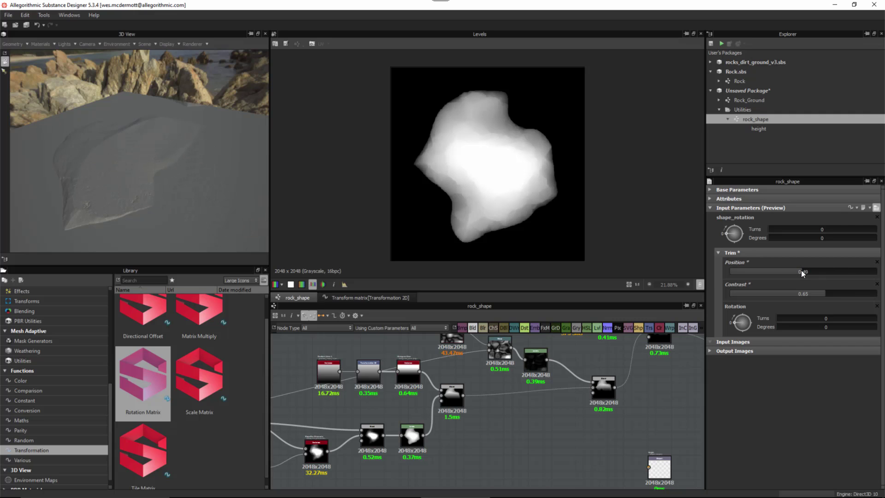
click(816, 272)
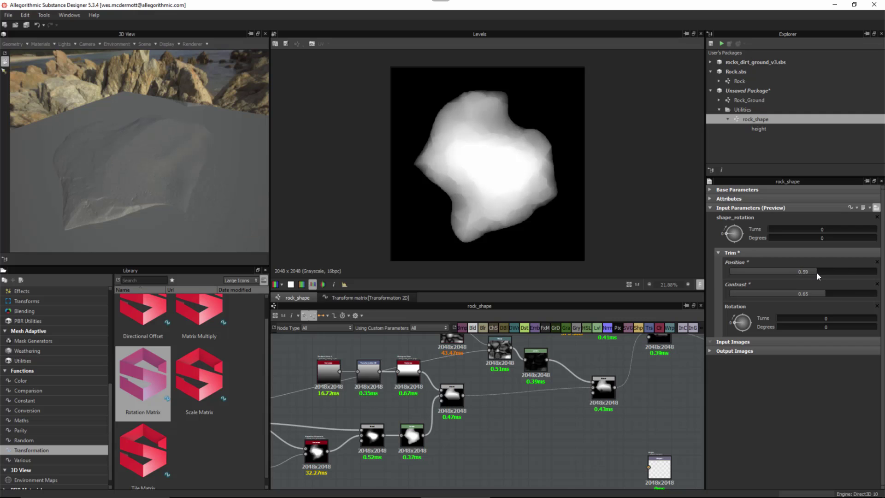
drag(157, 158, 175, 178)
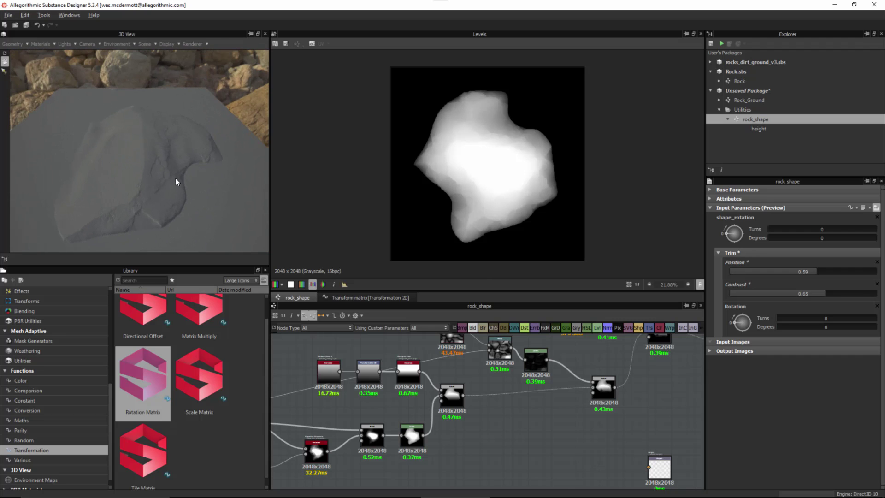
click(811, 318)
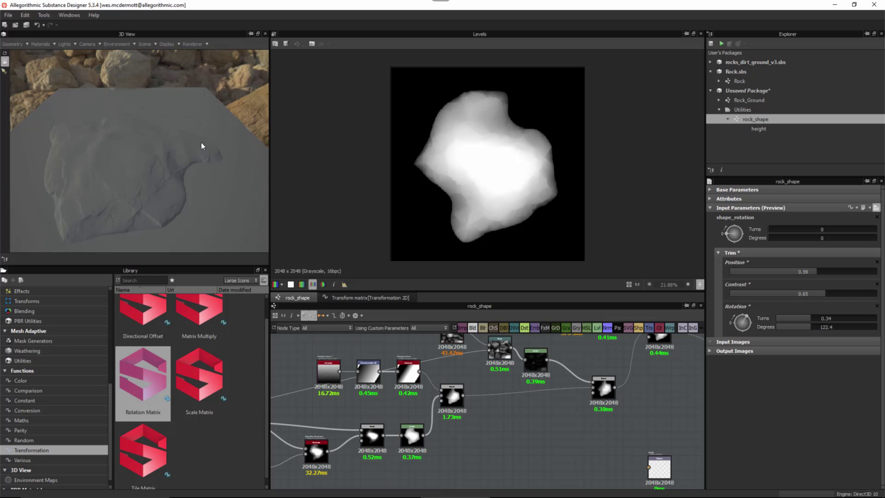
drag(201, 143, 146, 193)
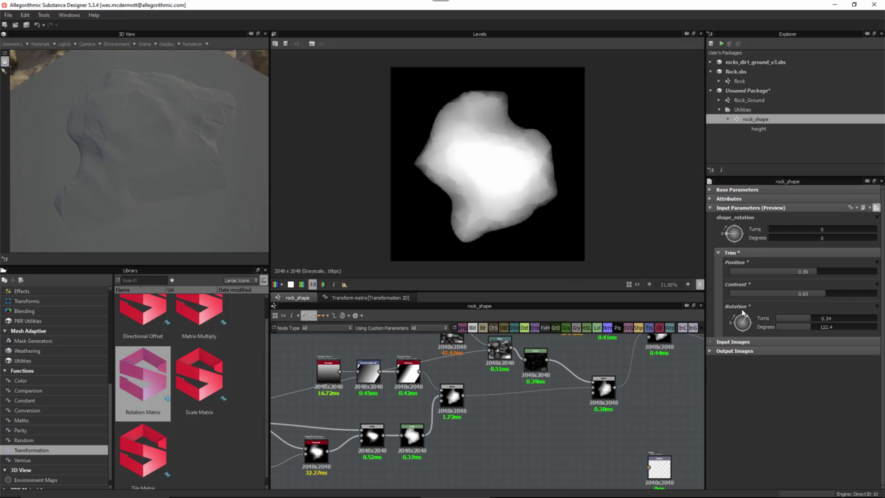
Step: Set the Trim group's Rotation to 0.56 turns and Contrast to 0.62 after testing Rotation at 0.84 and Contrast at 0.37 and 0.84
click(860, 321)
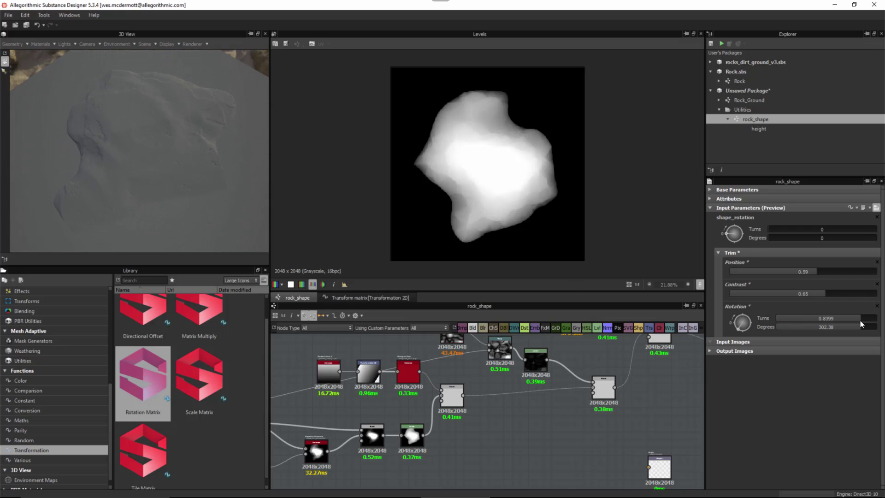
drag(202, 134, 174, 188)
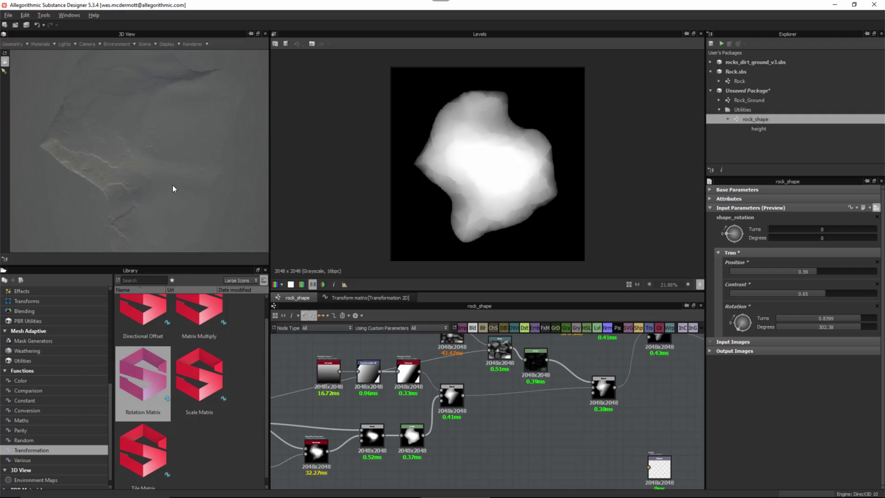
click(783, 295)
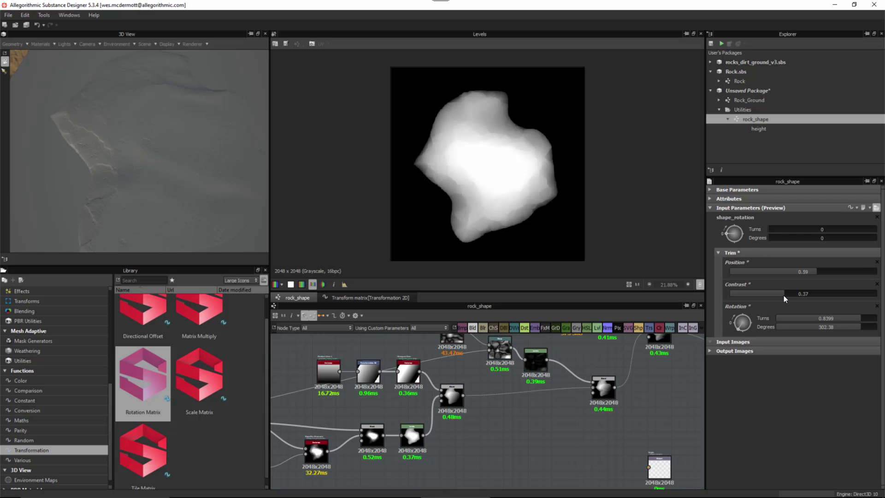
drag(783, 293, 853, 297)
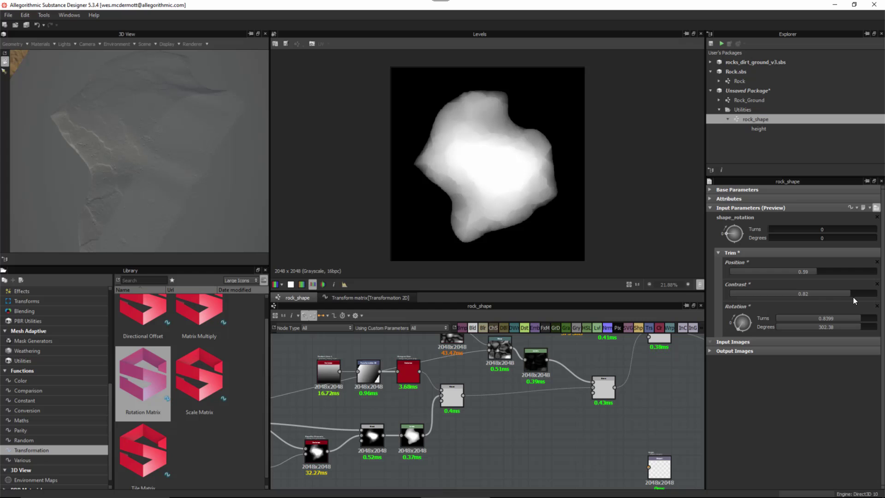
drag(258, 134, 135, 199)
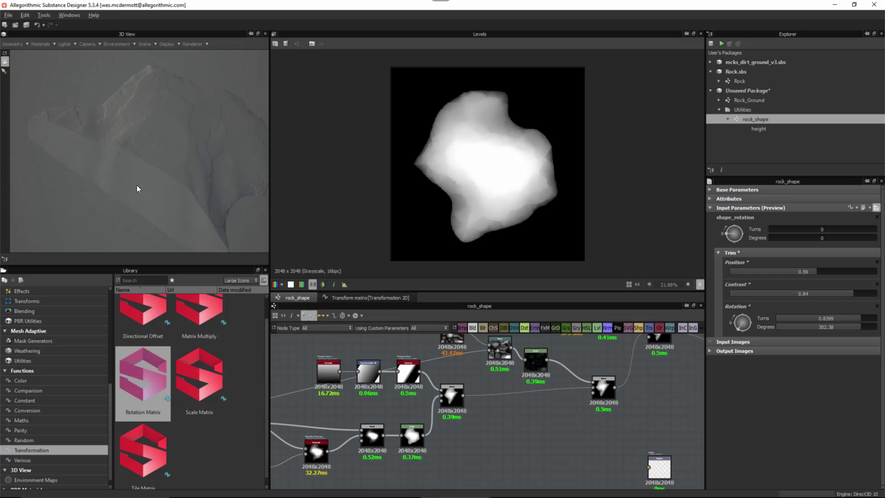
drag(841, 320, 820, 292)
mouse_move(192, 166)
mouse_down()
mouse_move(103, 204)
mouse_move(190, 167)
mouse_move(153, 164)
mouse_move(191, 182)
mouse_up()
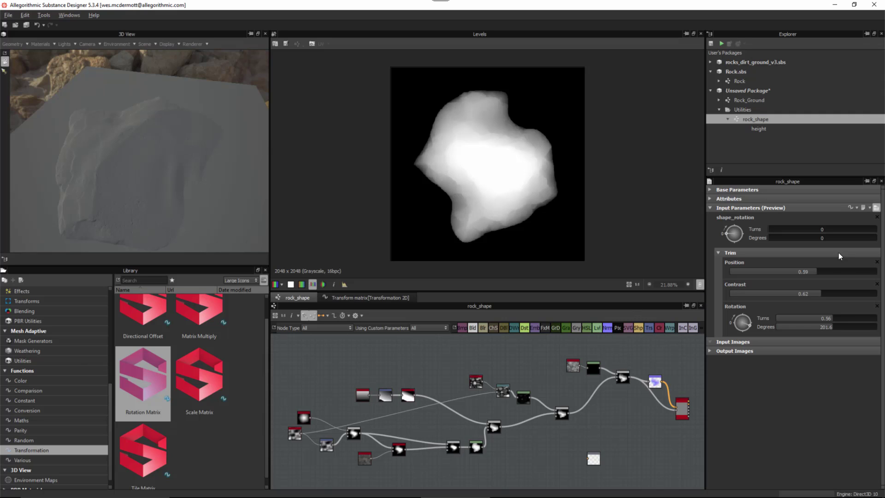
Step: Set Trim Position to 1, Contrast to 0.5 and Rotation to 0, and apply these preview values as the graph's defaults
drag(839, 272, 876, 272)
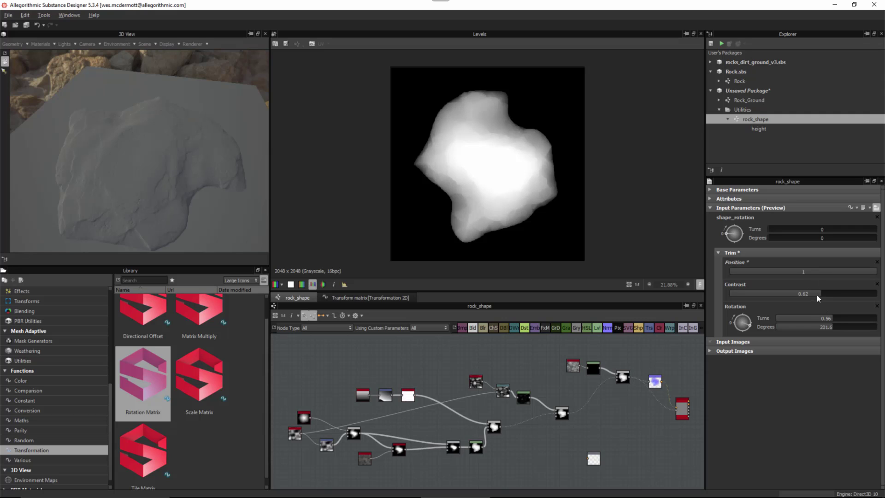
drag(818, 298, 804, 301)
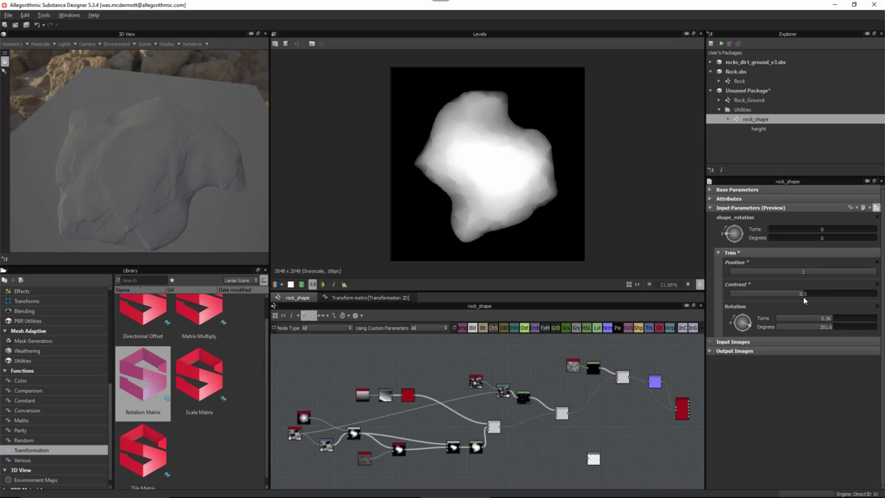
click(826, 318)
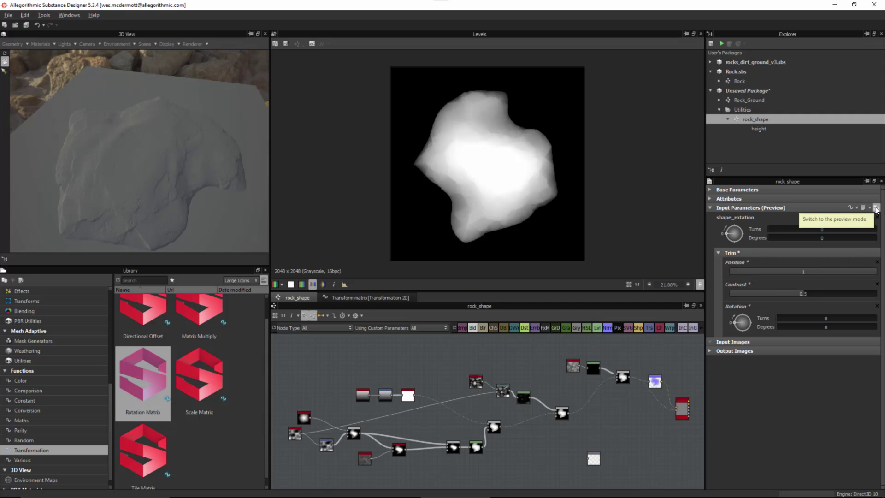
click(875, 208)
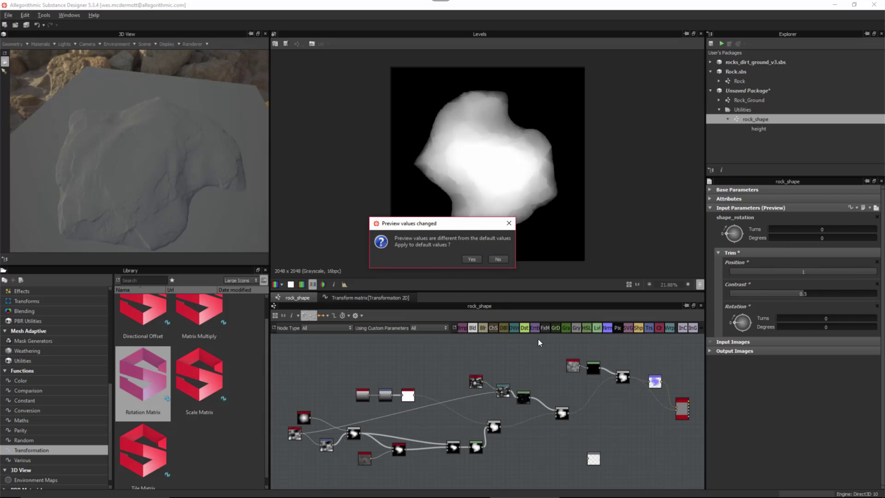
click(470, 258)
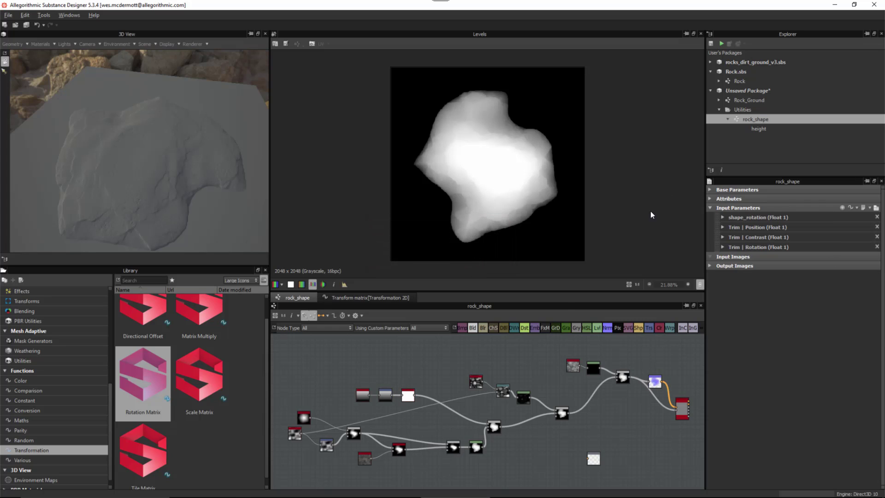
Step: Delete the Normal node and the red material node it feeds at the end of the graph
scroll(562, 443, up, 3)
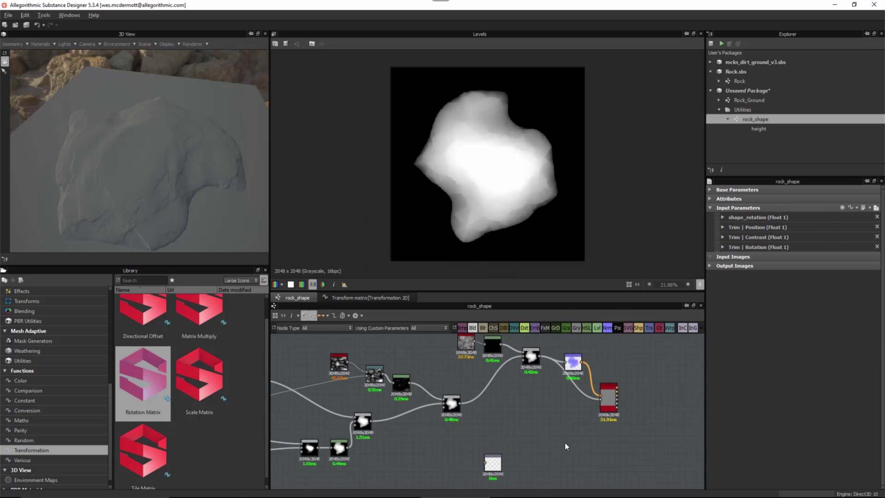
click(613, 395)
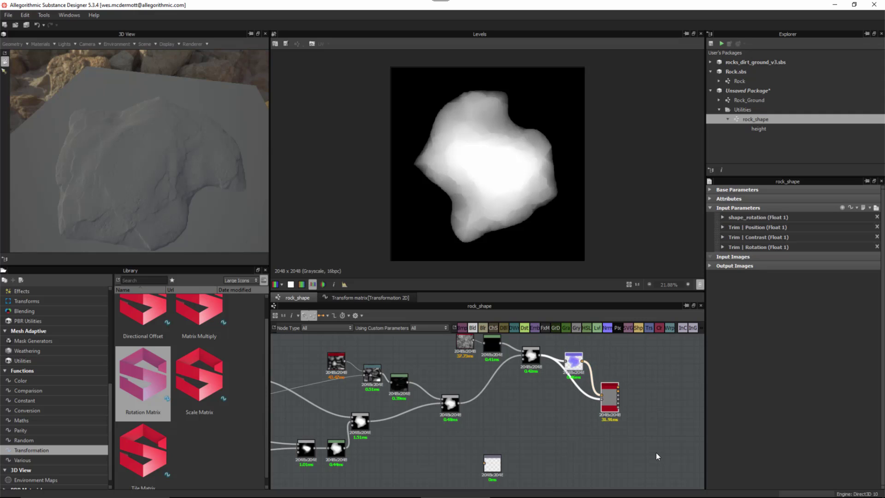
key(Delete)
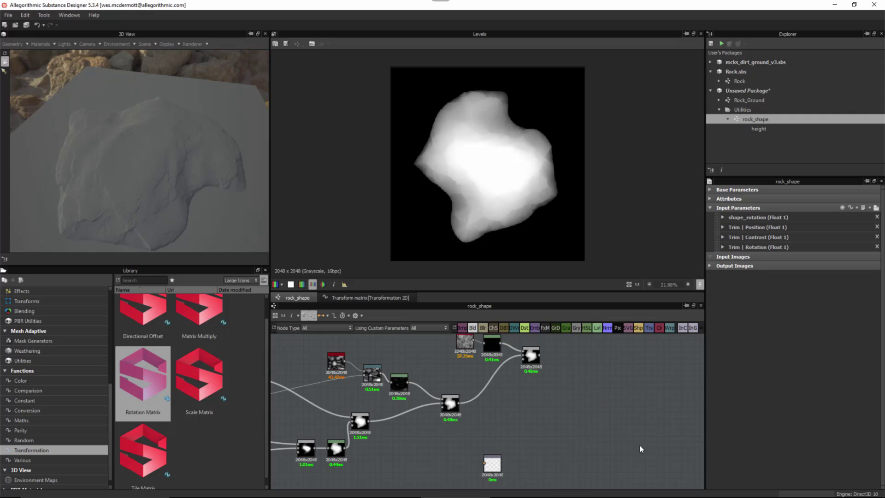
Step: Place the height Output node beside the final Blend, connect the Blend's output to it, and view the height result
drag(491, 463, 580, 364)
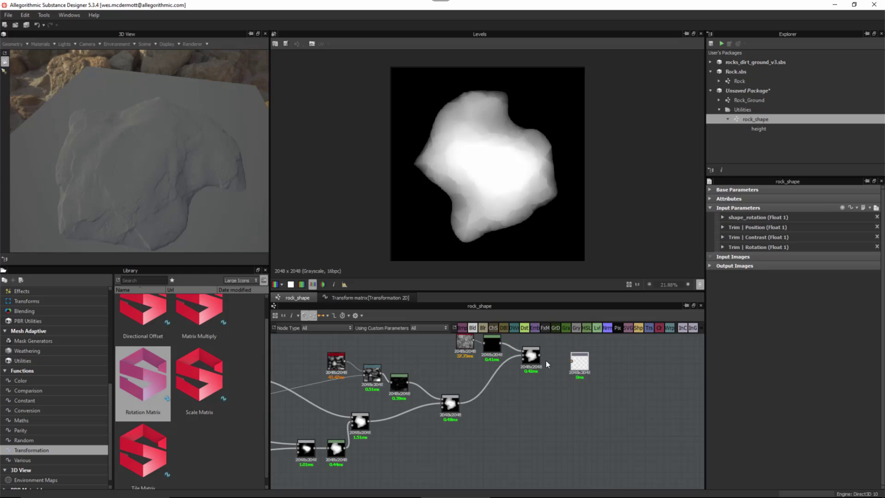
scroll(545, 360, up, 3)
middle_drag(573, 407, 546, 449)
drag(508, 394, 575, 407)
drag(595, 414, 595, 400)
double_click(587, 387)
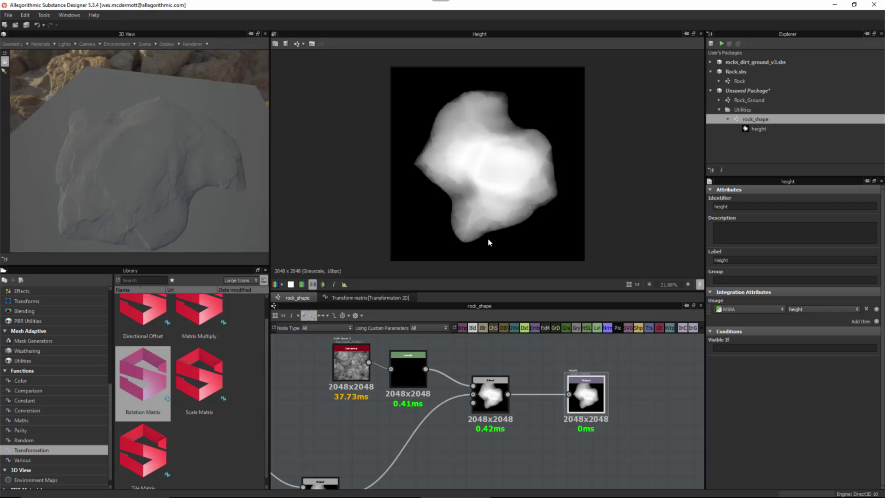
click(645, 378)
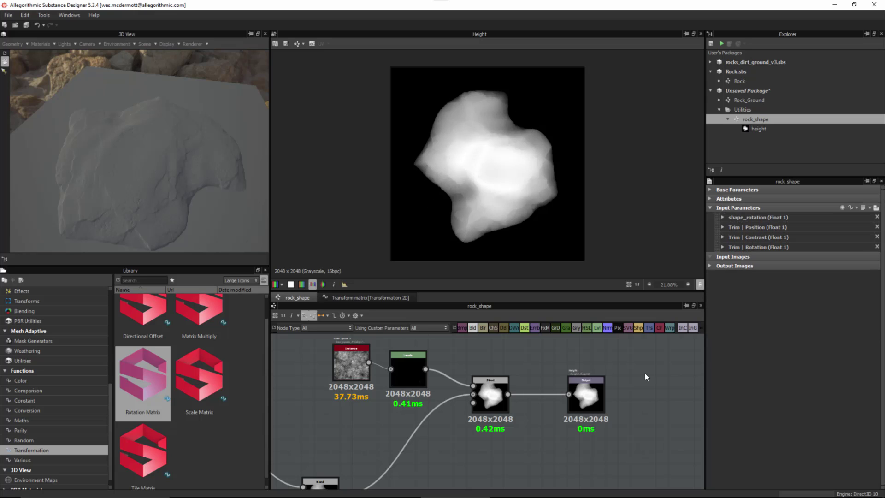